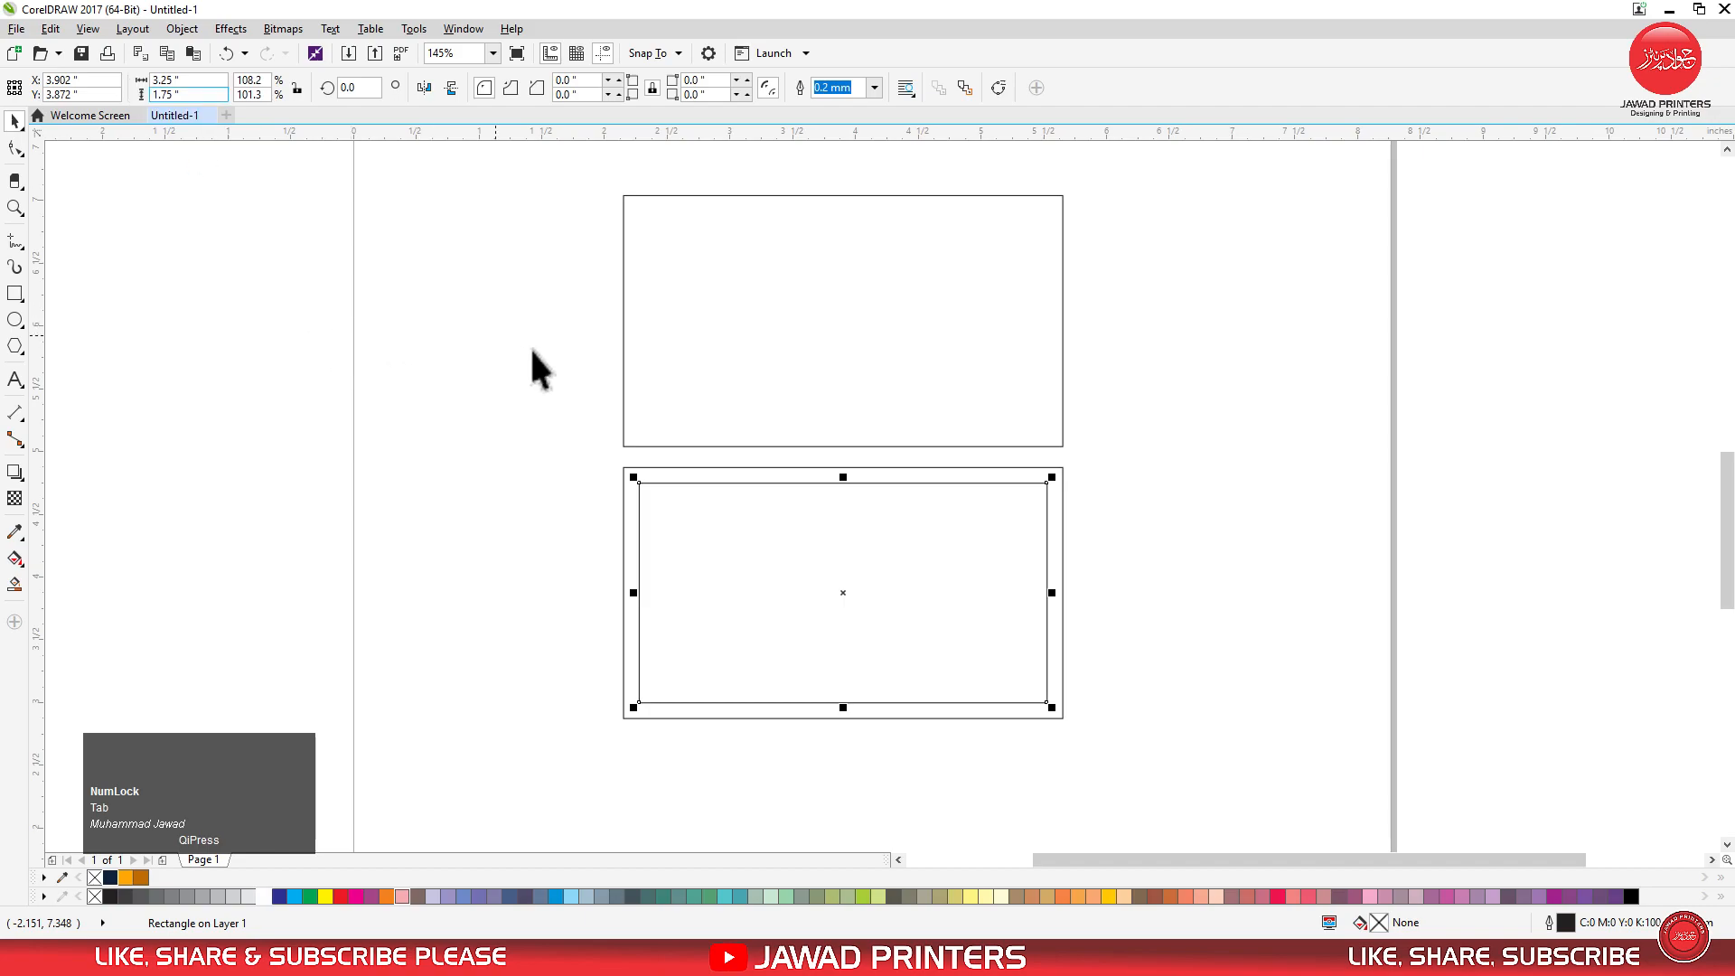
Centre a copy of the 3.25 × 1.75 inch rectangle horizontally and vertically inside the upper card outline.
left_click(743, 389, "shift")
key("c")
key("e")
left_click(1232, 388)
Place guidelines along the top, bottom, left and right edges of the two inner margin rectangles.
left_click_drag(931, 211, 930, 212)
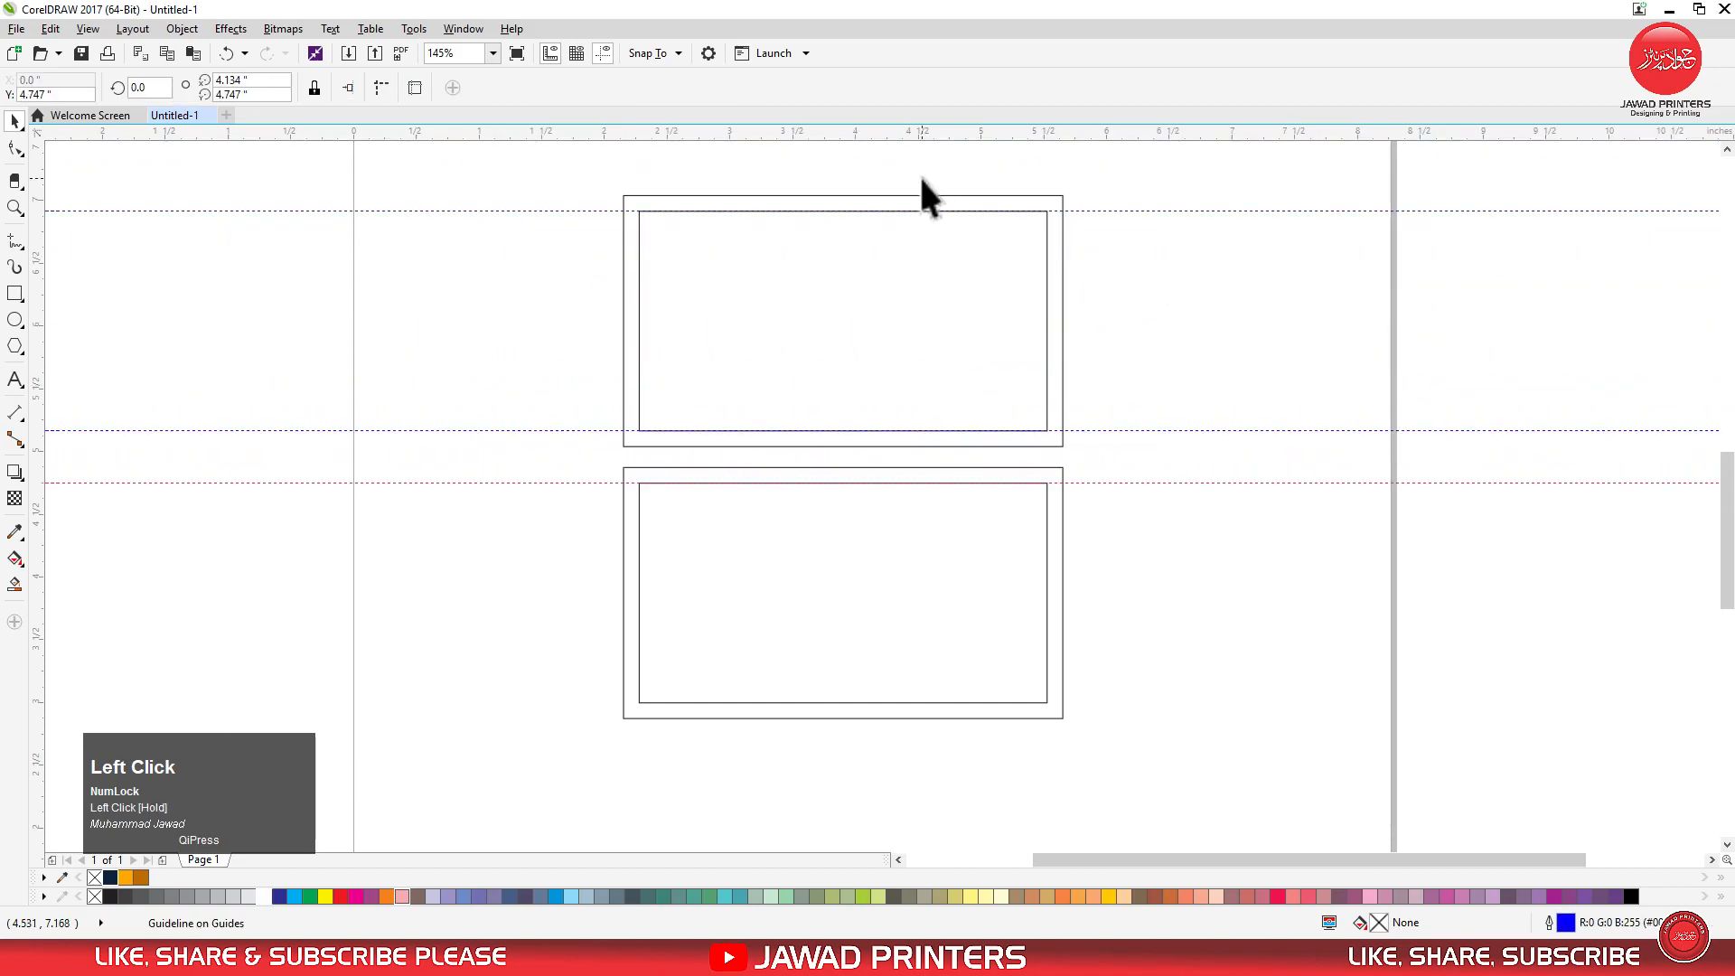
left_click_drag(960, 672, 965, 702)
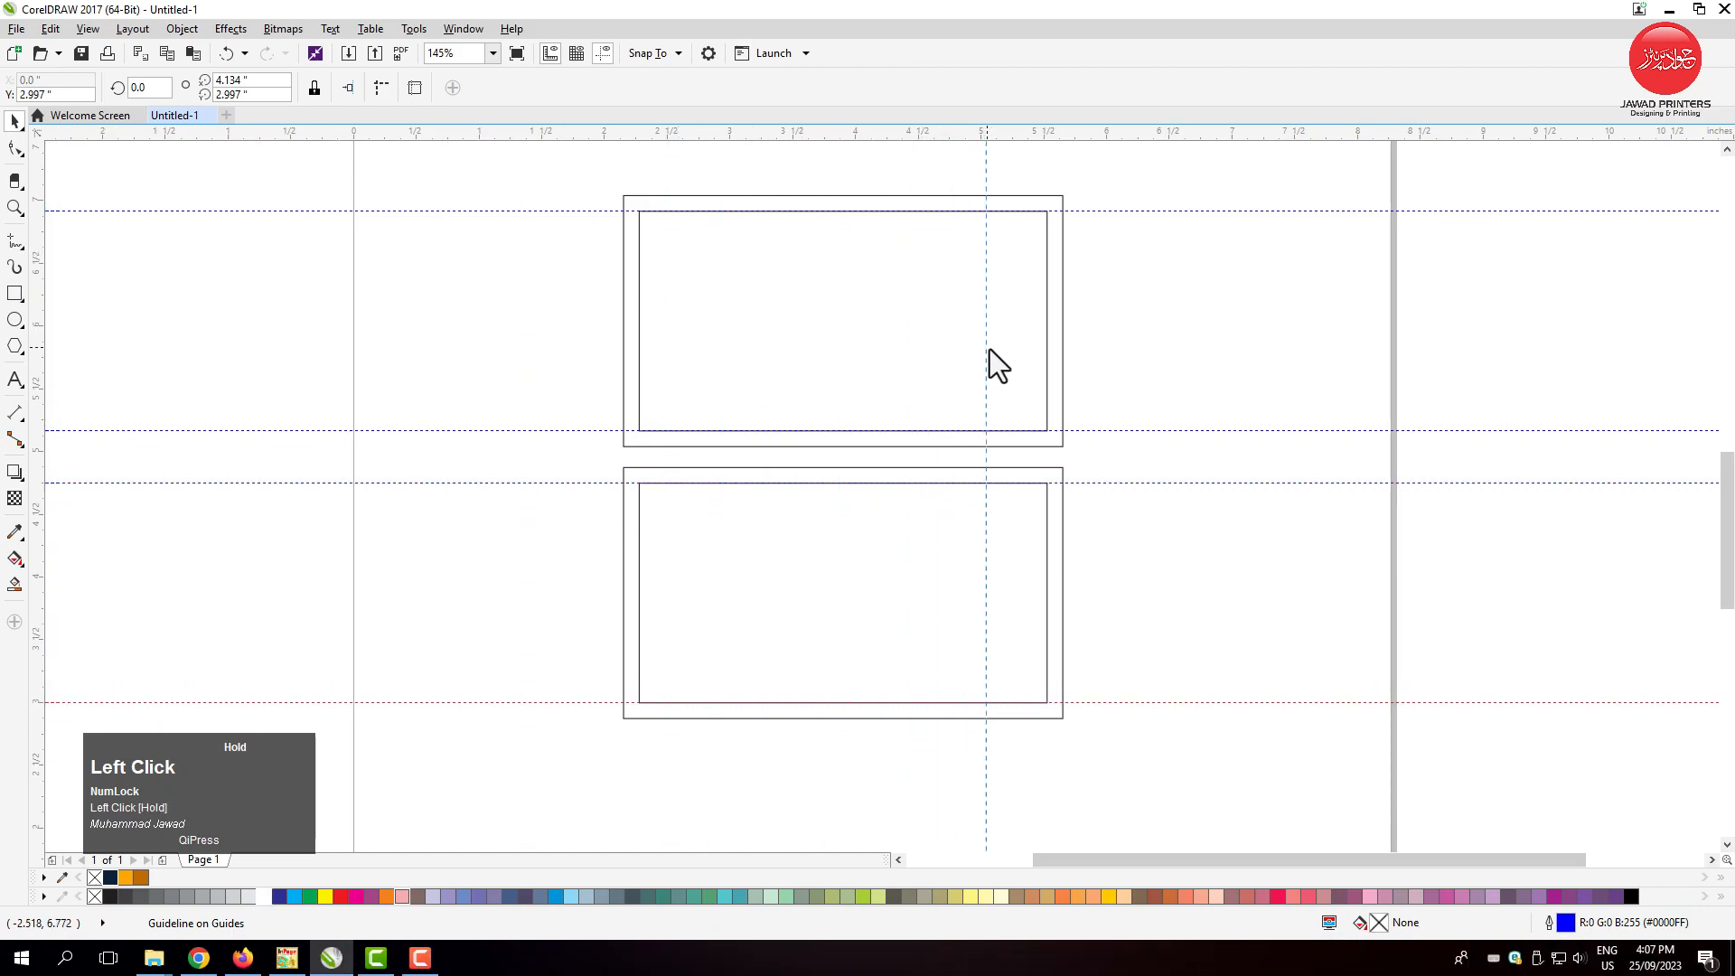
left_click_drag(1052, 358, 1048, 362)
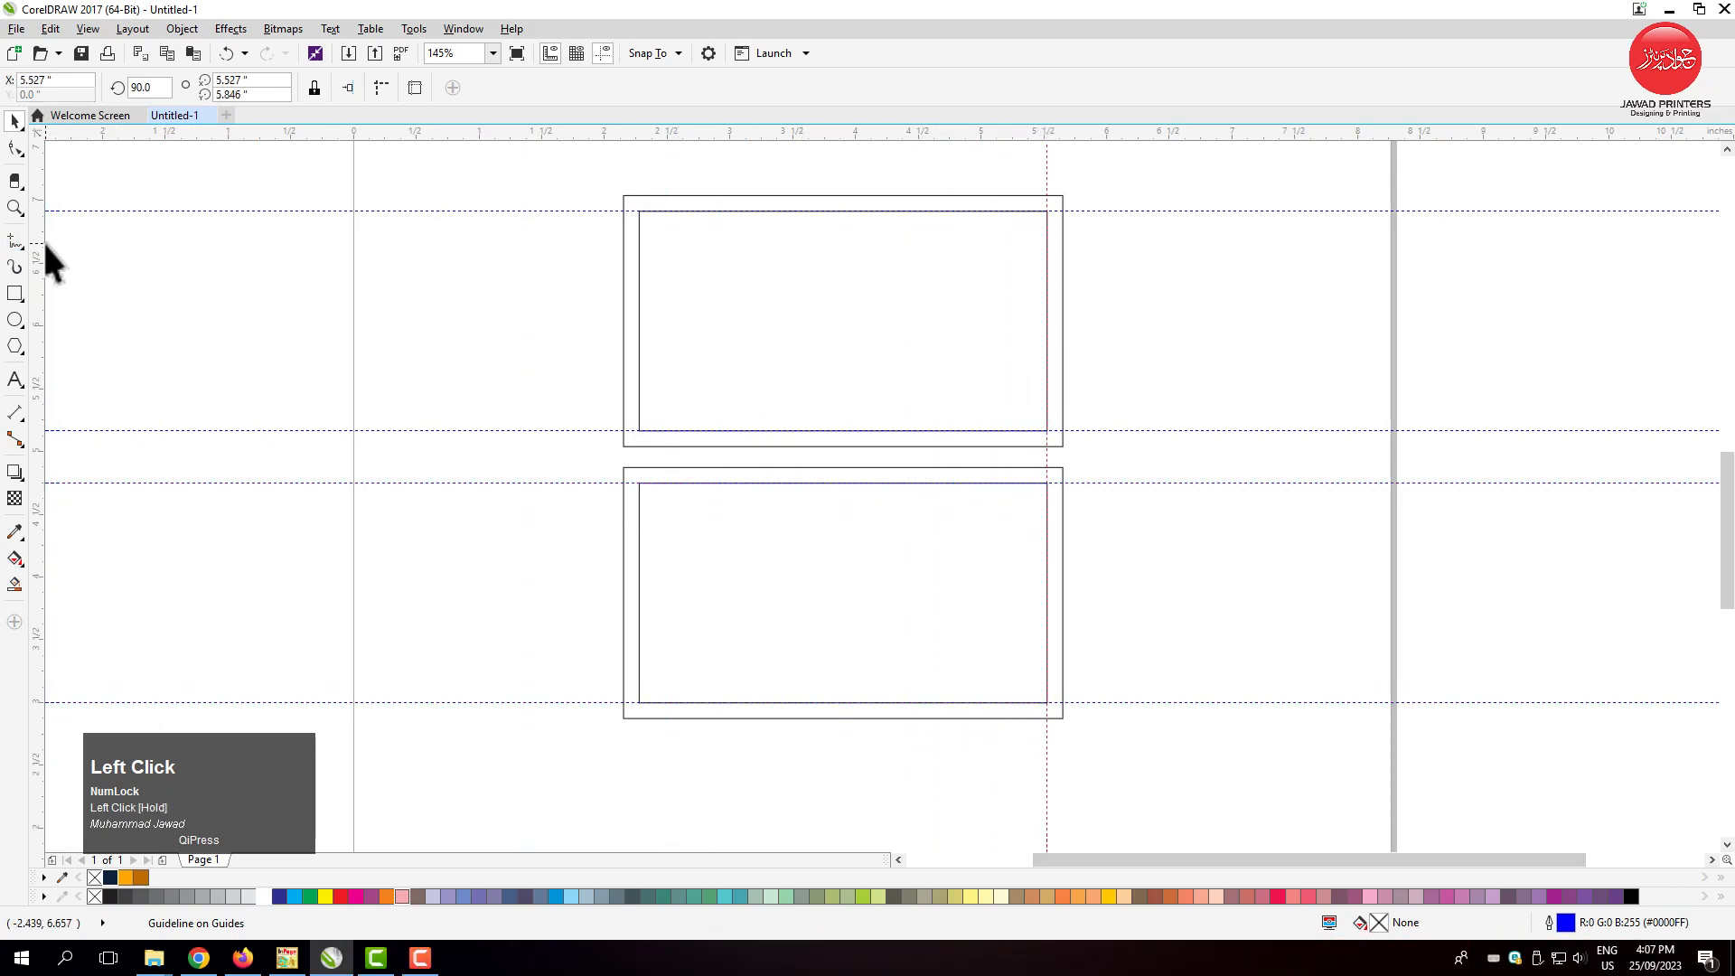
left_click_drag(630, 384, 639, 383)
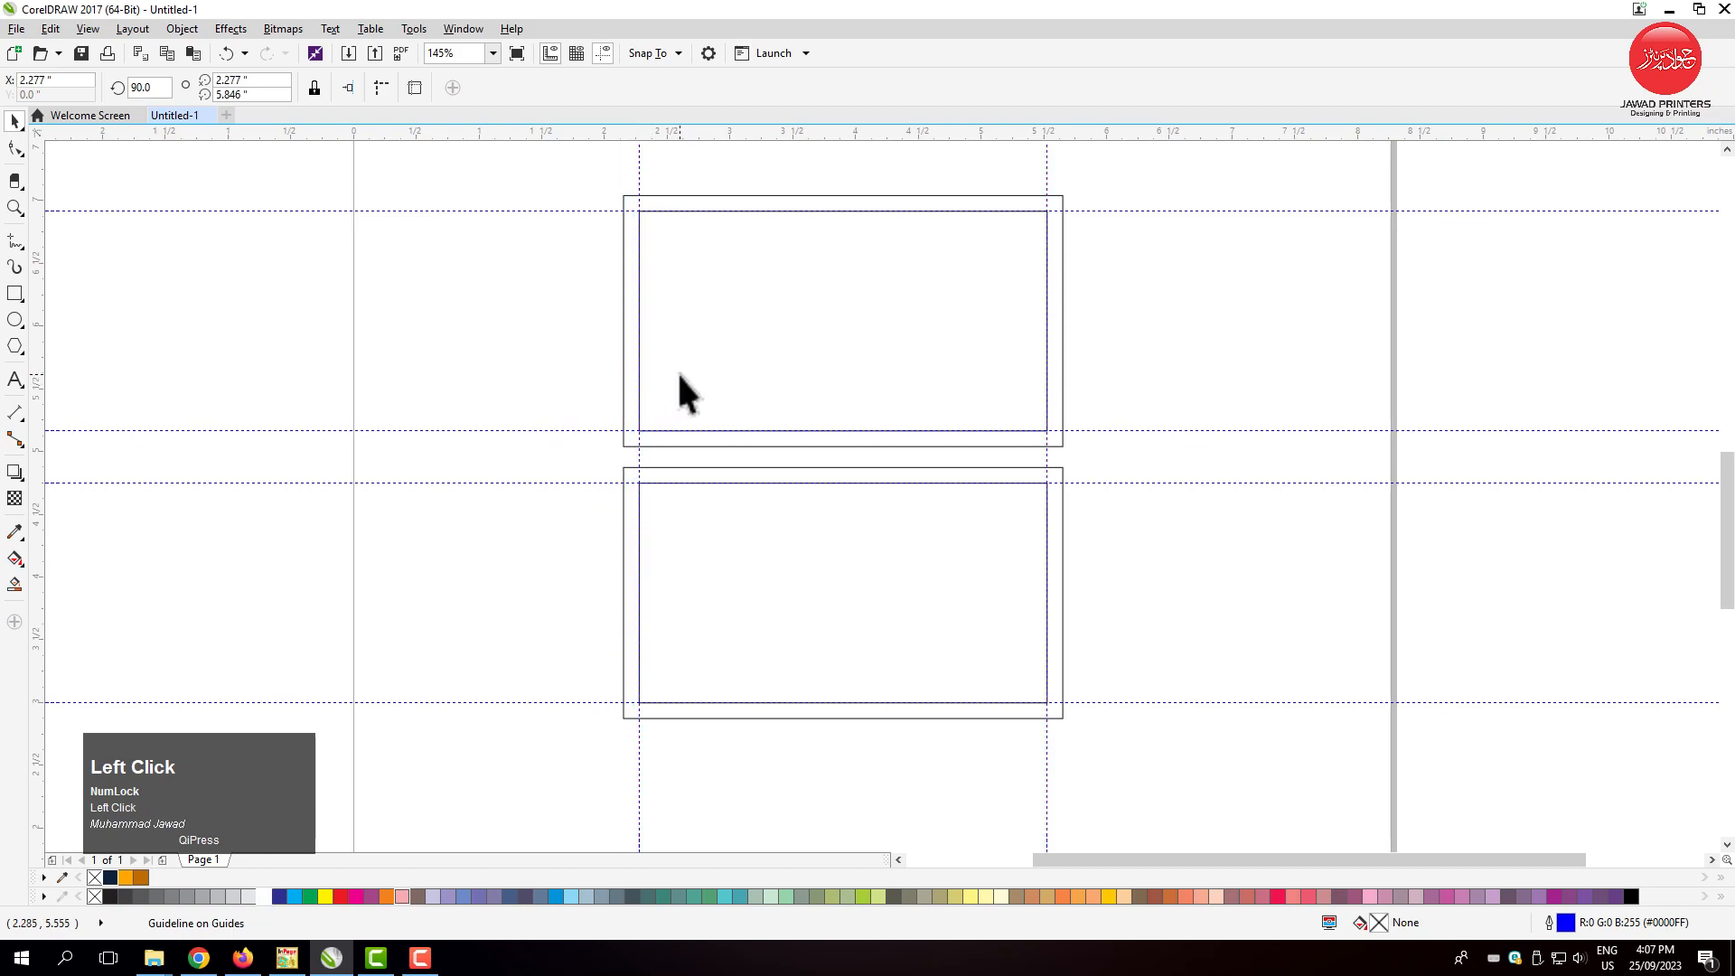
Delete both inner margin rectangles, keeping the card outlines and guidelines.
left_click(670, 372)
left_click(700, 535)
key("Delete")
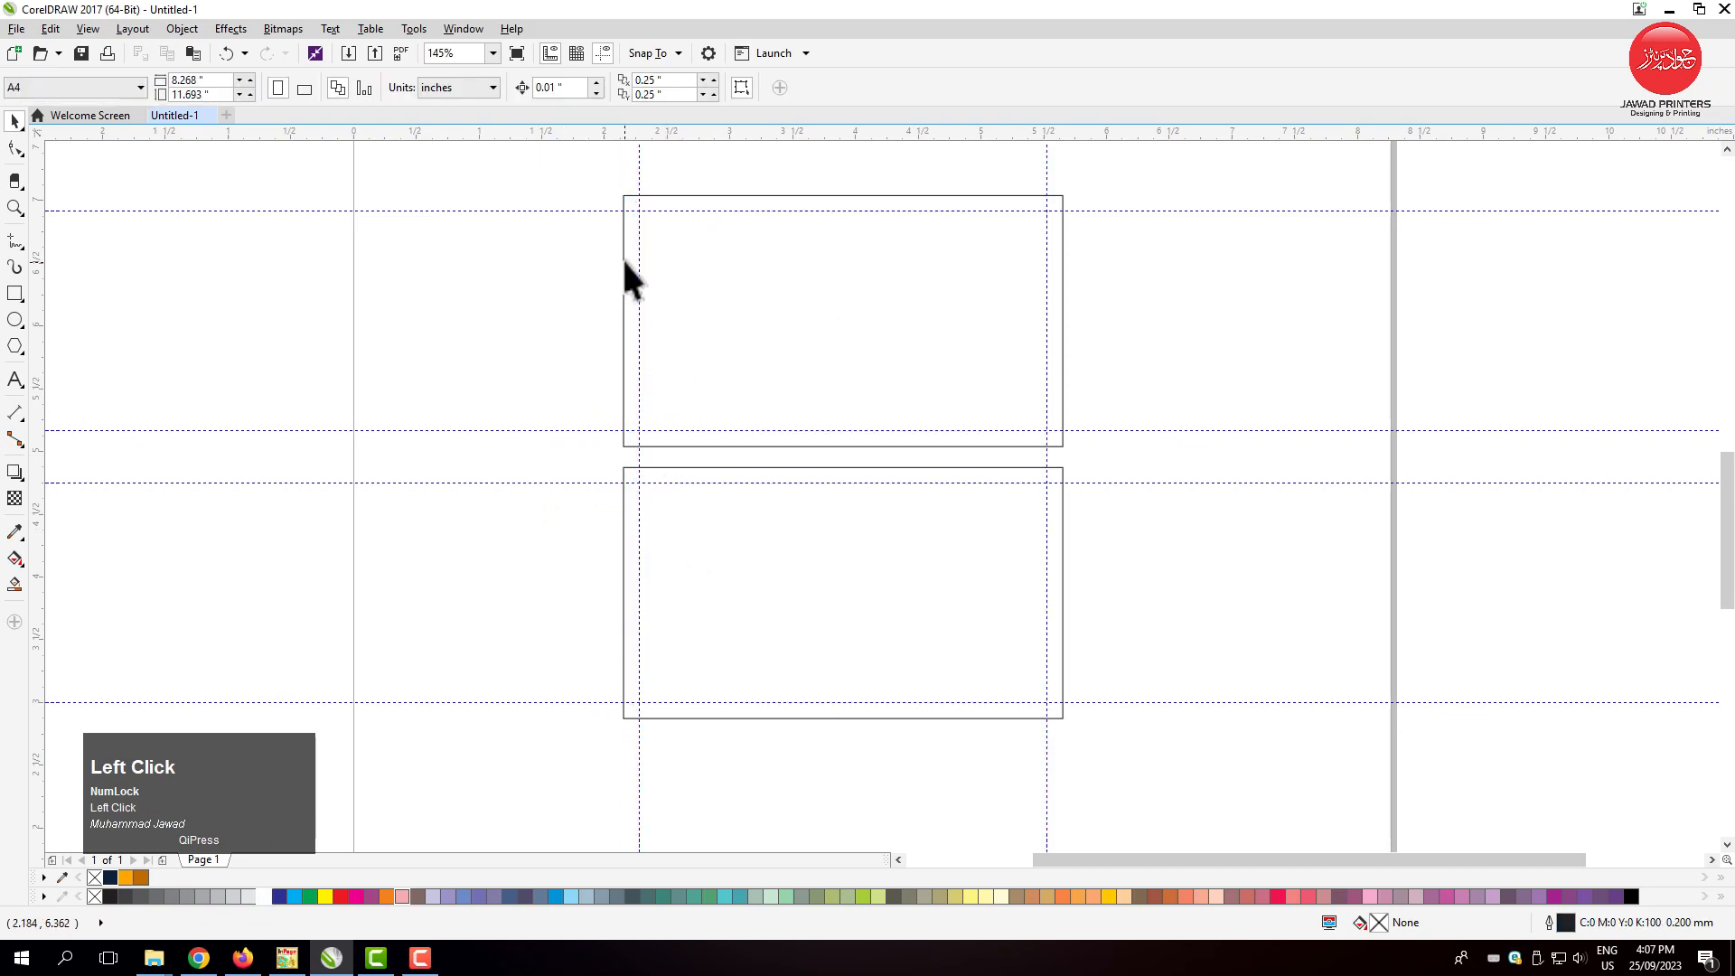
Draw a rectangle about 1.41 × 0.8 inches in the upper card's lower-left corner.
left_click_drag(602, 180, 1088, 455)
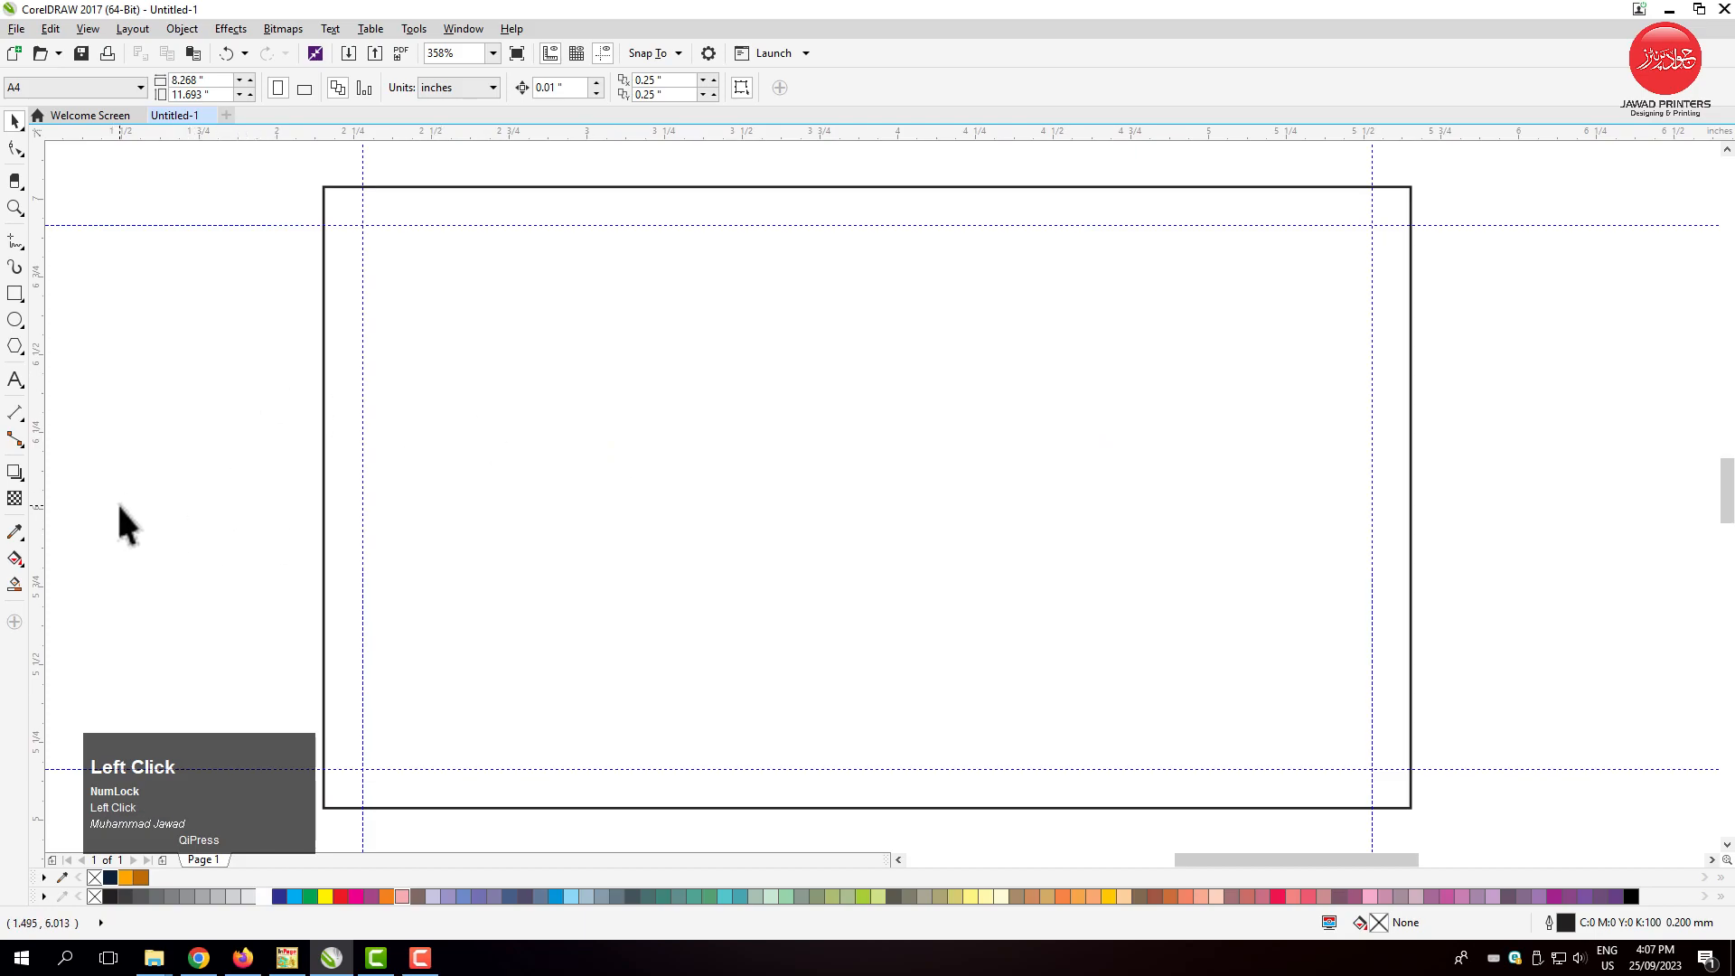
left_click(15, 293)
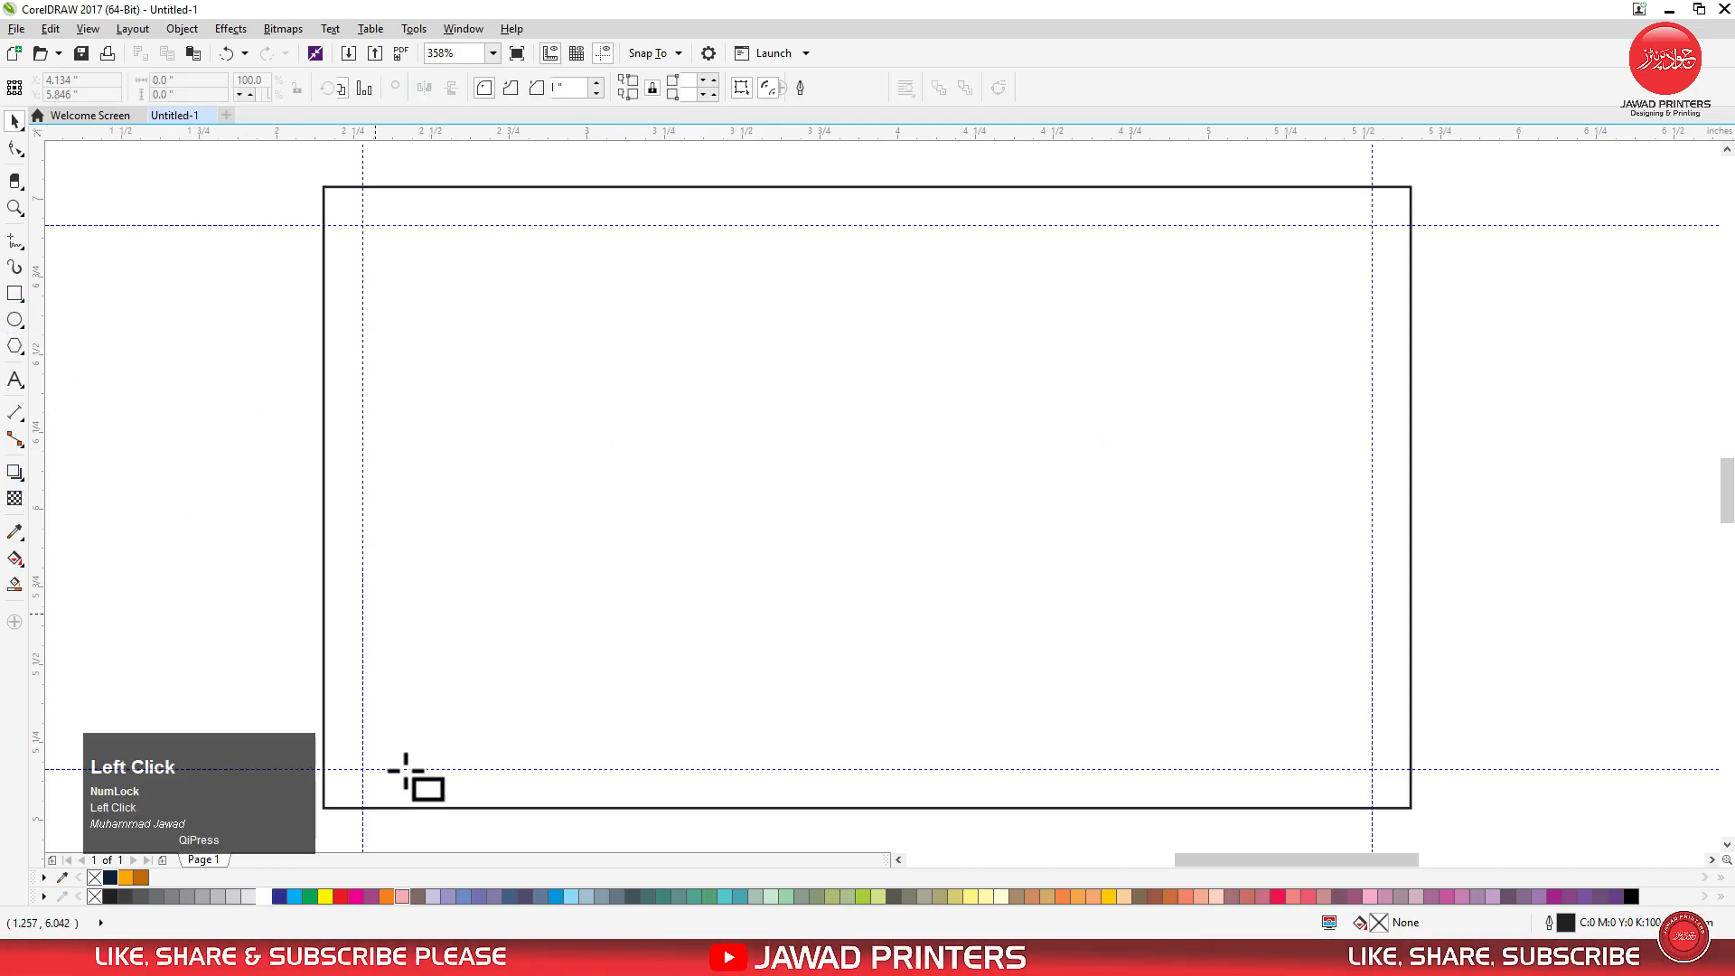
left_click_drag(323, 808, 763, 561)
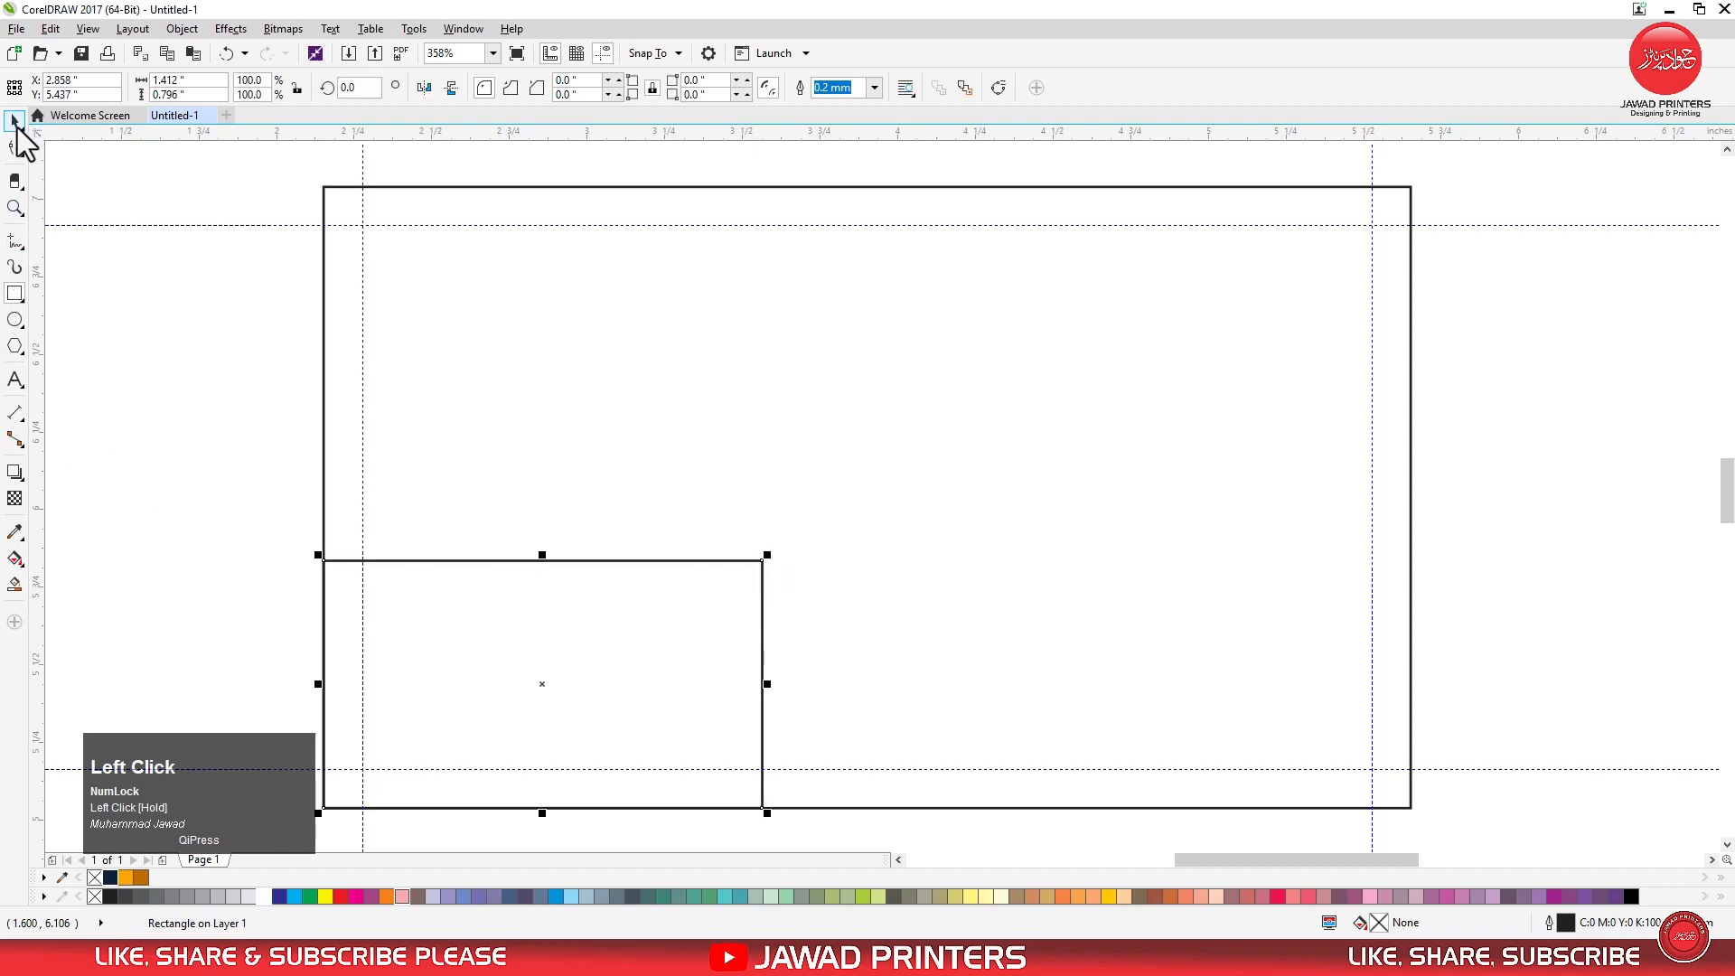
key("F2")
left_click_drag(325, 561, 1015, 831)
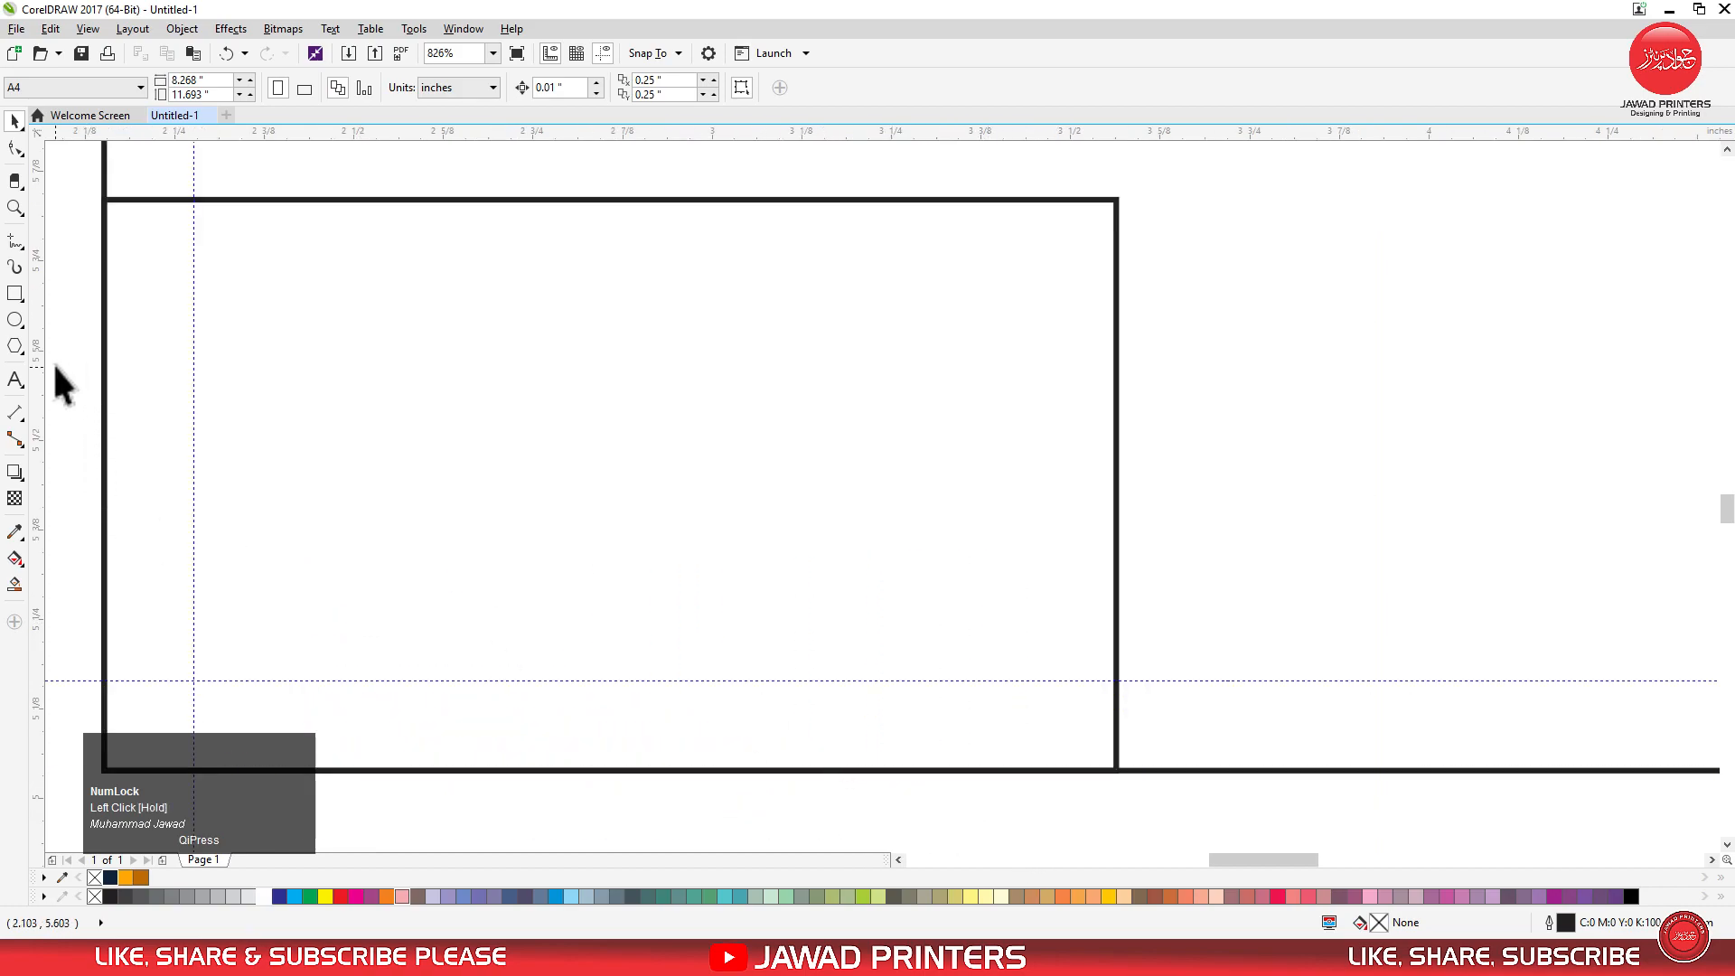
left_click(15, 294)
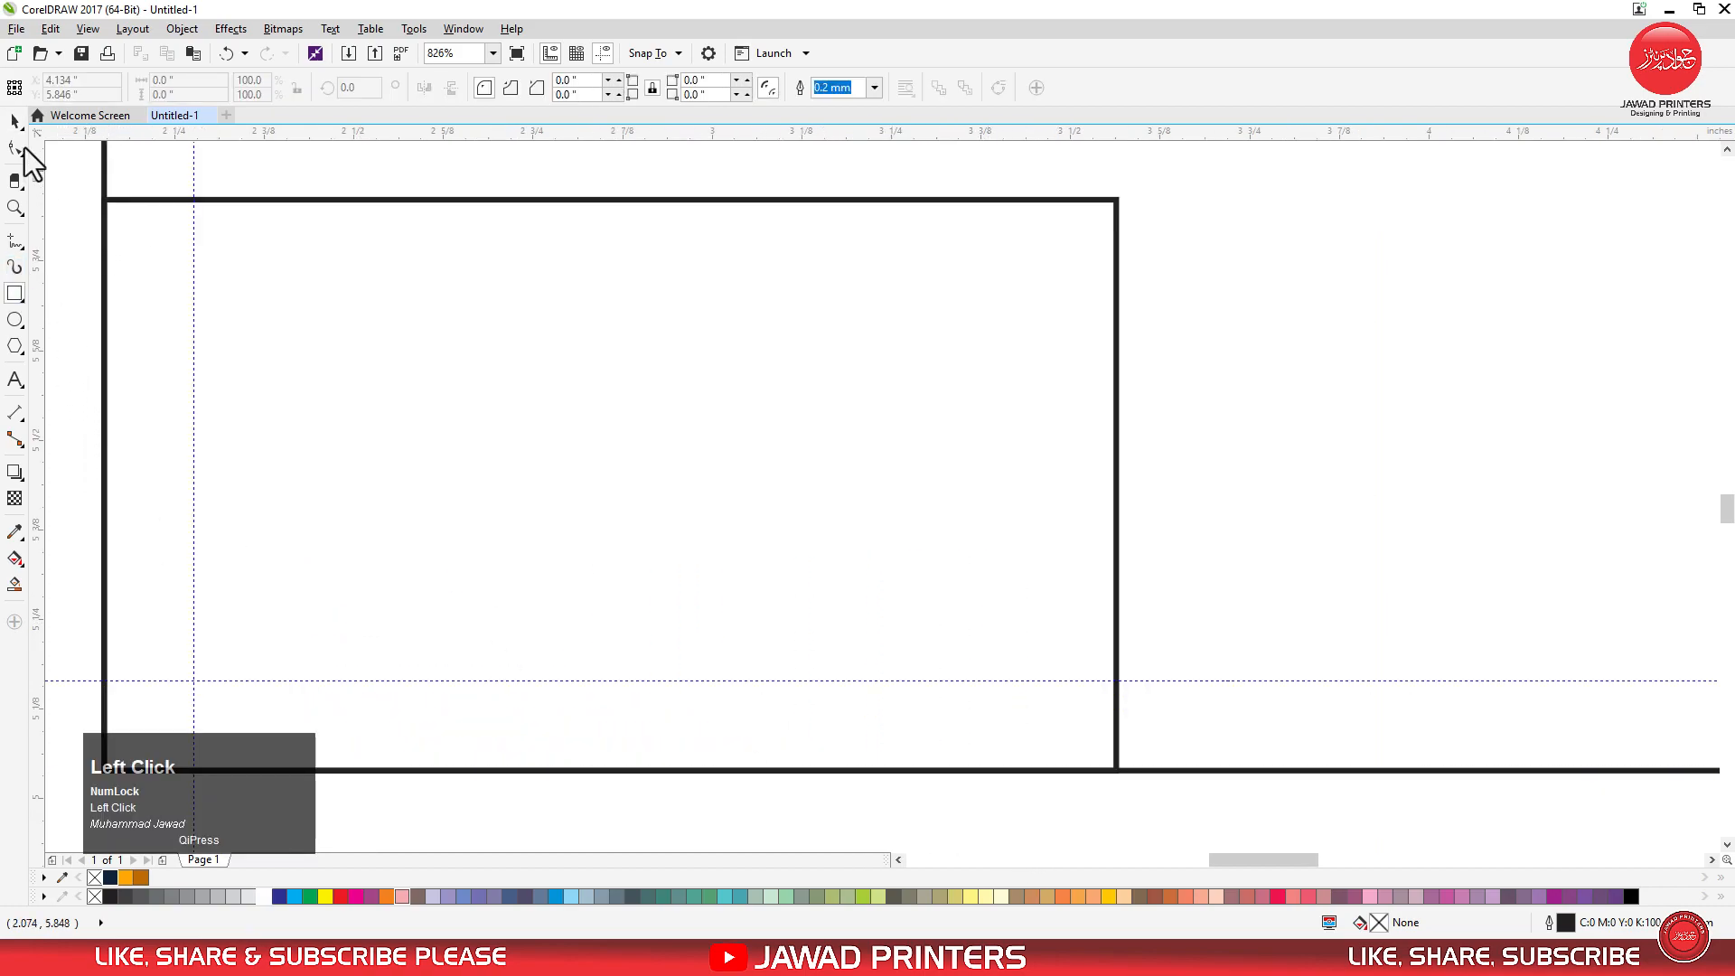
left_click(17, 122)
scroll(468, 406, "down", 5)
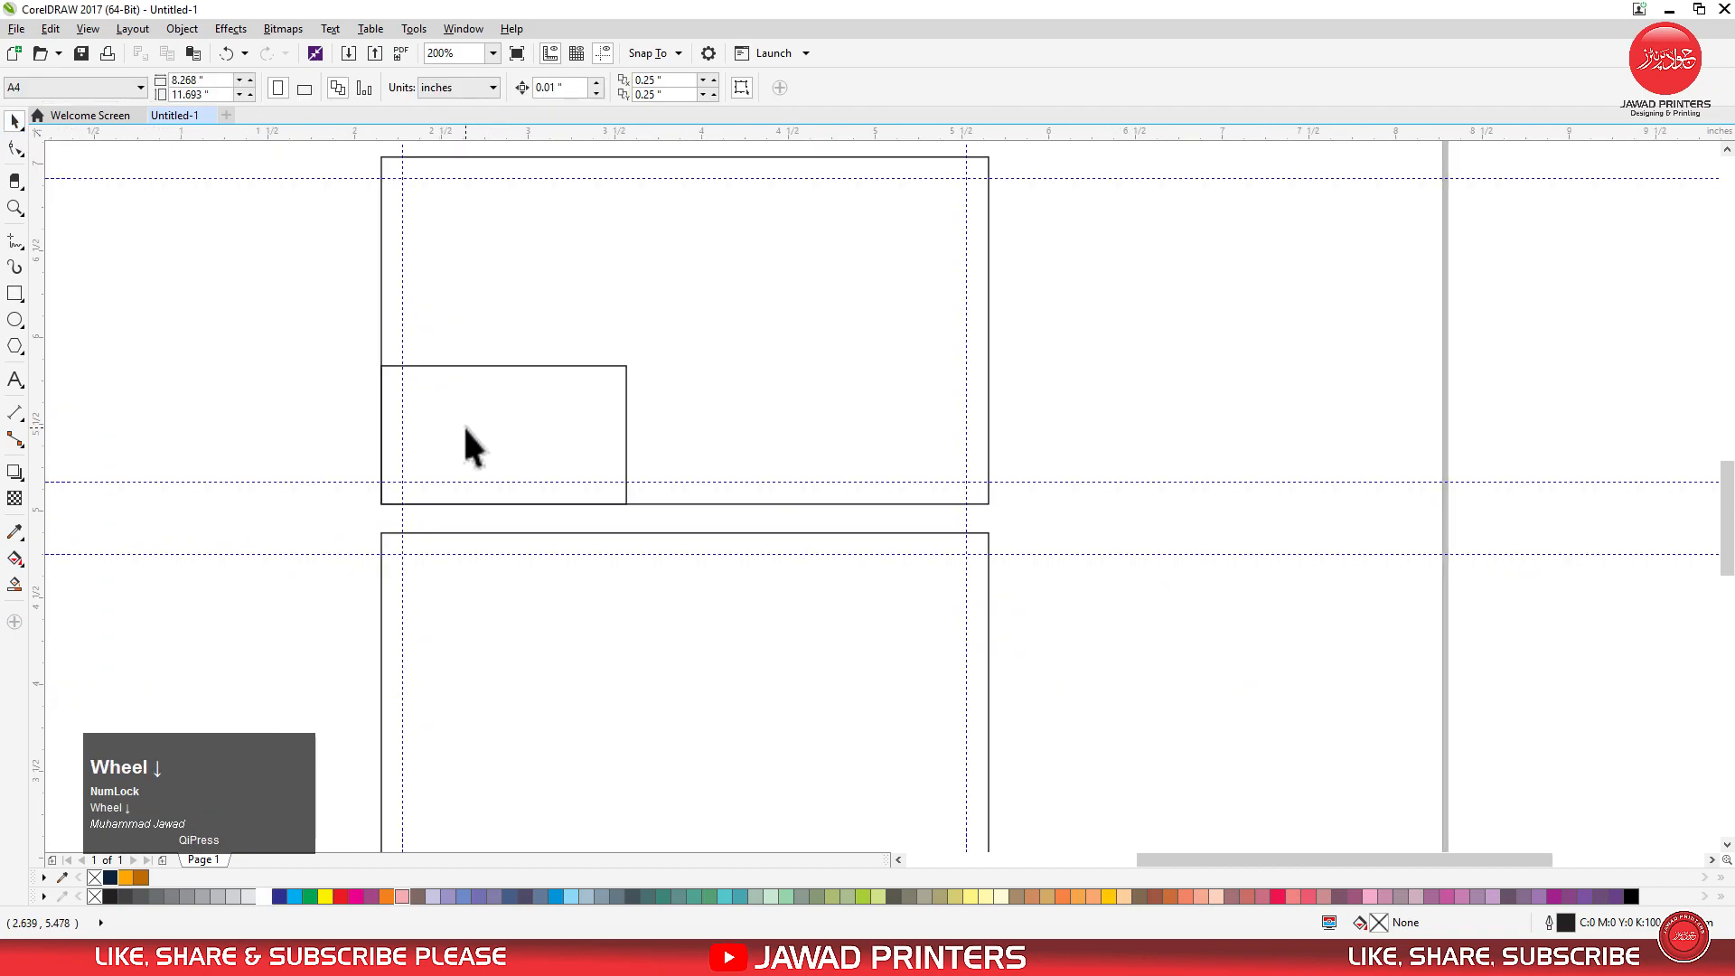
Stretch the corner rectangle to about 2.21 inches wide and draw a 1.43 × 0.796 inch rectangle over its left part.
left_click(465, 429)
left_click_drag(632, 433, 778, 447)
key("space")
left_click_drag(406, 383, 630, 503)
Convert the 1.43 inch wide rectangle to curves and move its upper-right node inward to slant the right side.
key("F2")
left_click_drag(334, 337, 724, 480)
left_click(16, 149)
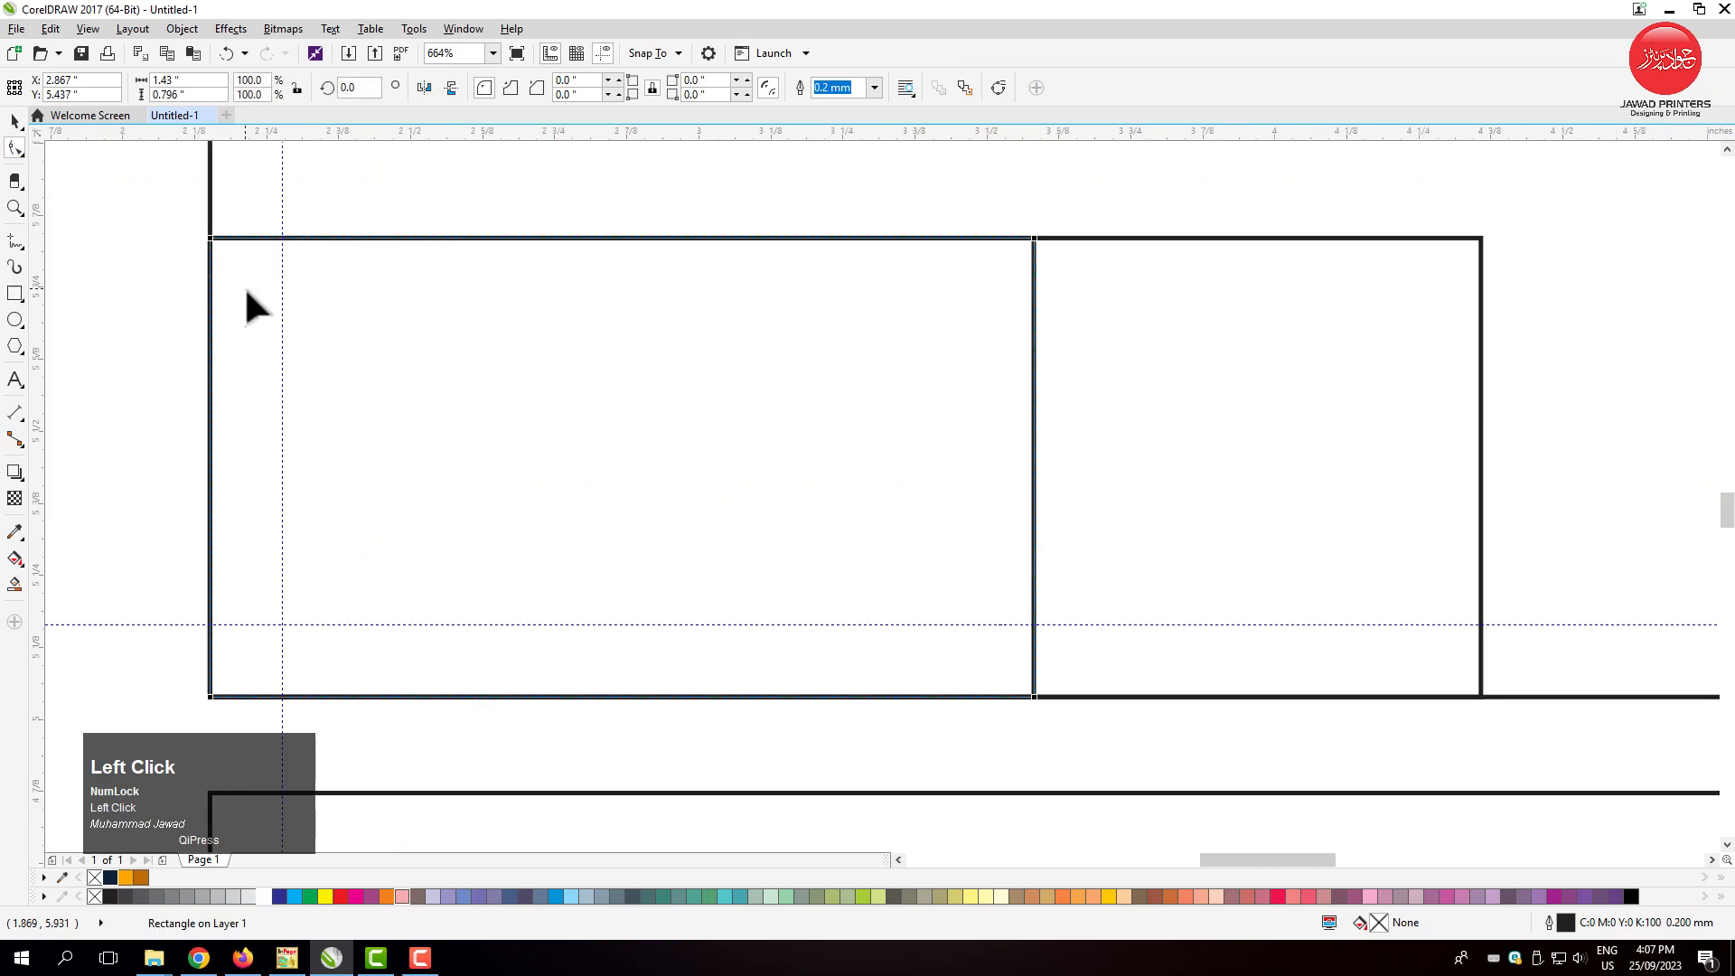
left_click(997, 87)
left_click_drag(1034, 237, 766, 237)
key("space")
Try to lower the top edge of the slanted shape, and undo the resize.
left_click(617, 325)
left_click(629, 318)
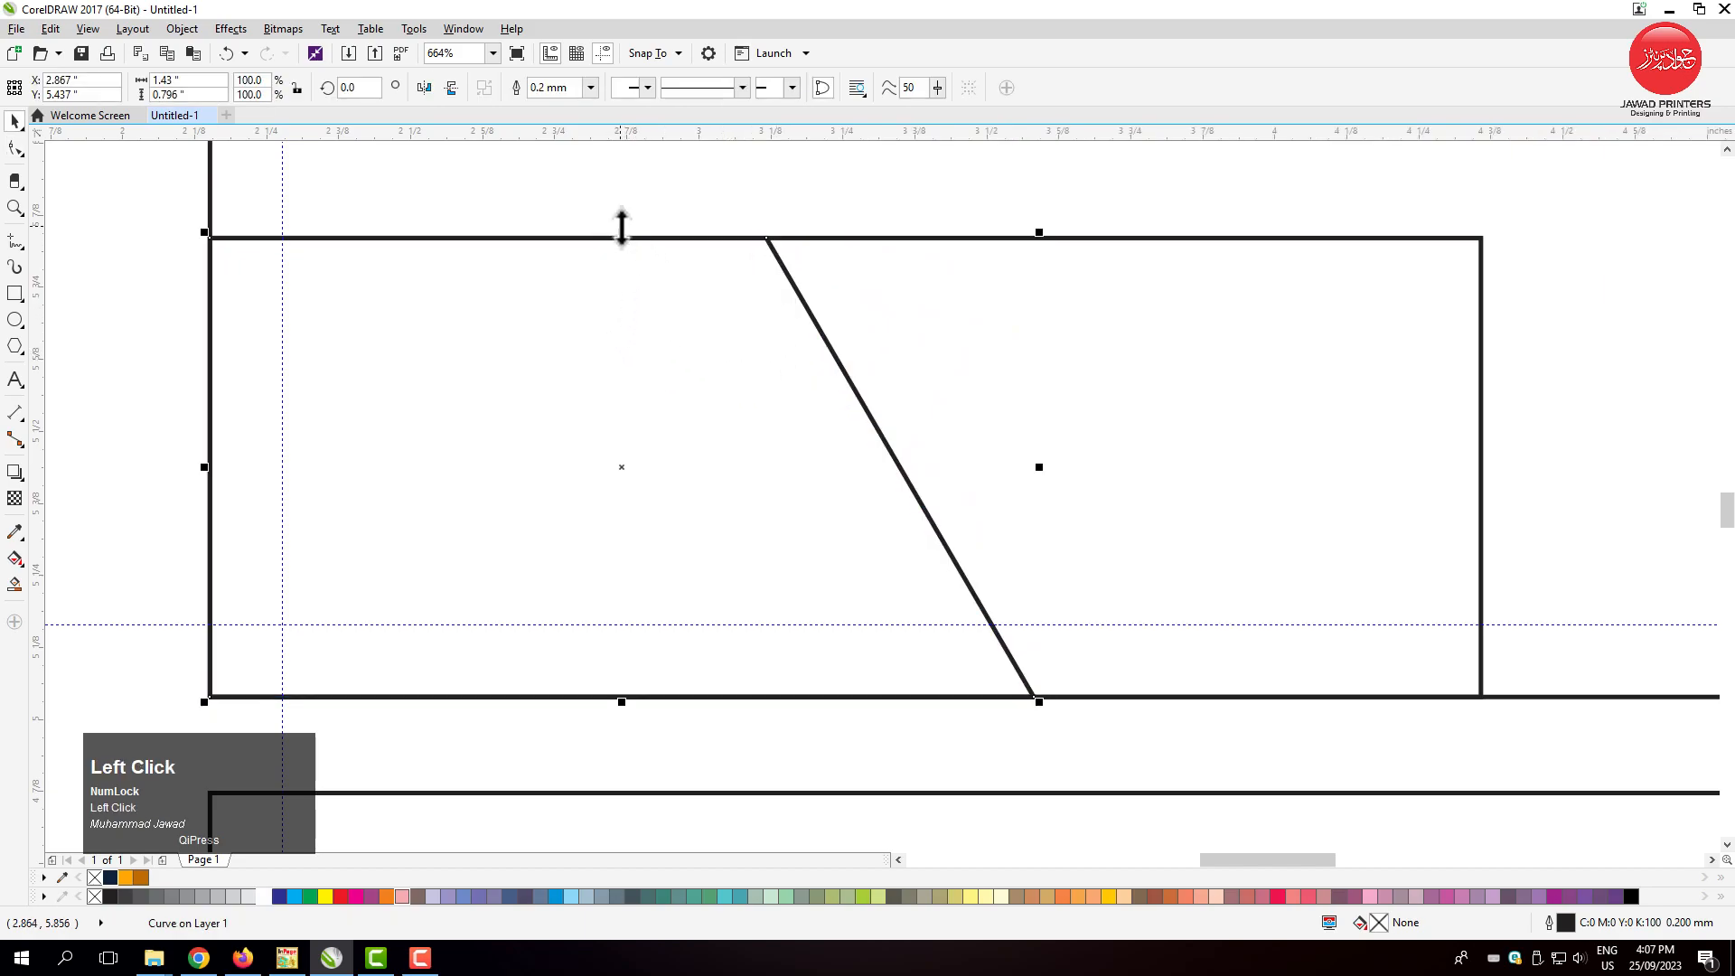
left_click_drag(621, 226, 622, 360)
key("ctrl+z")
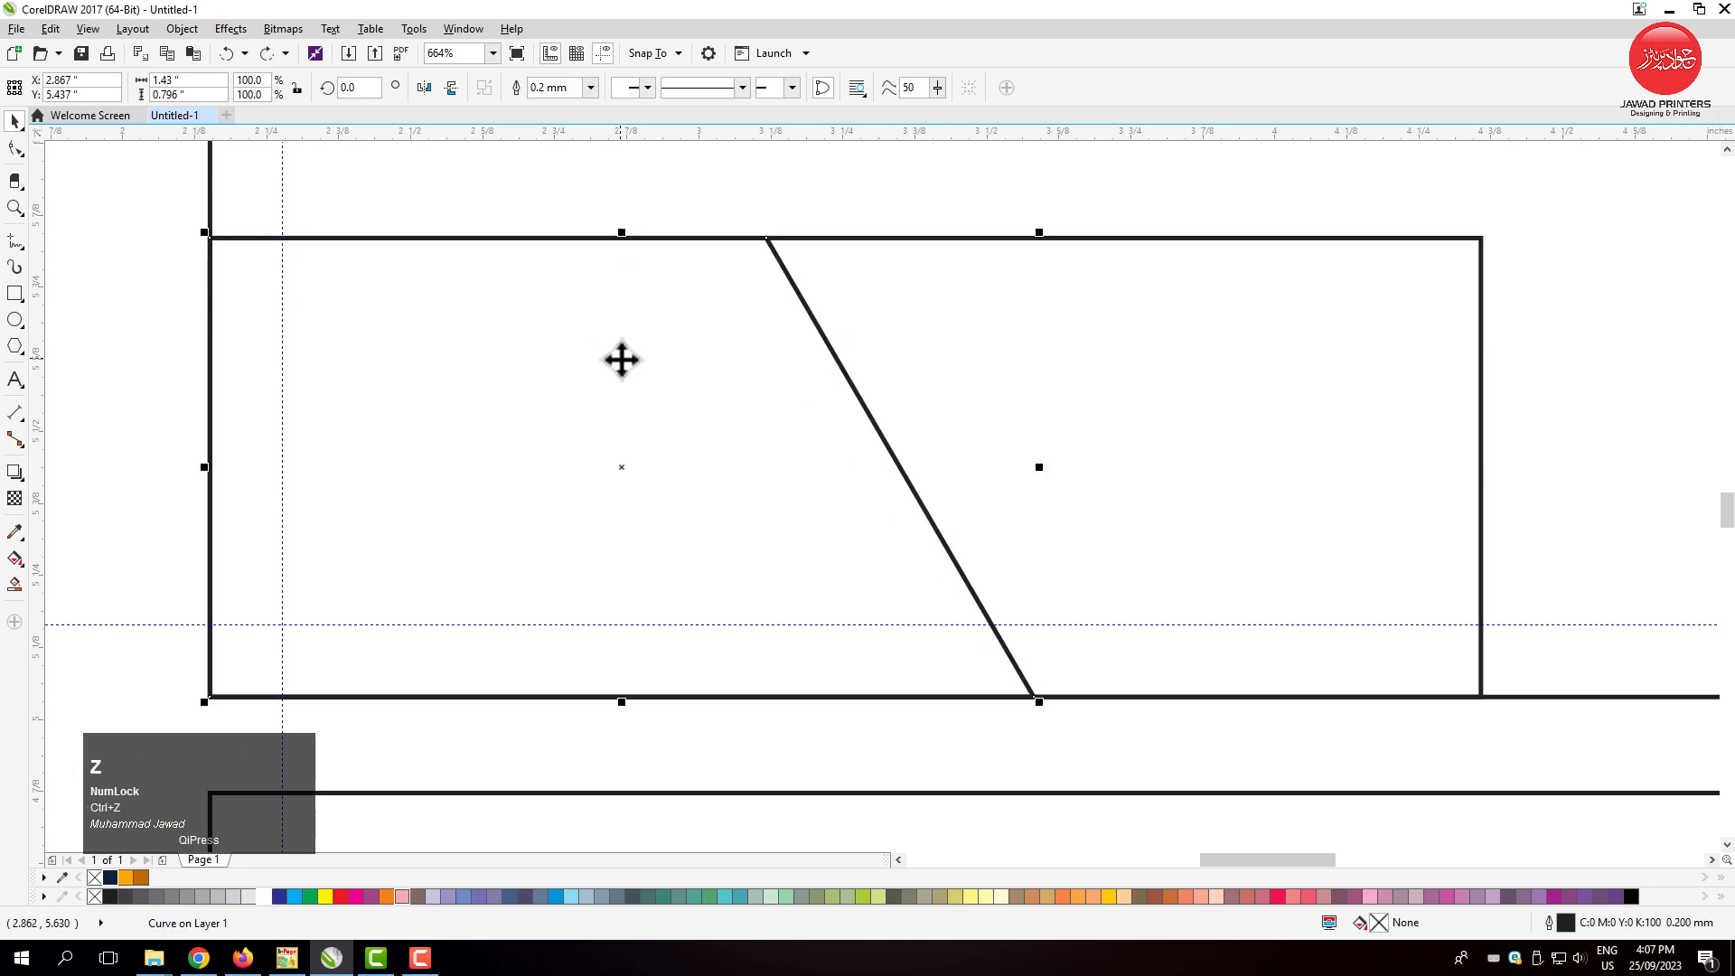
Lower the wide rectangle's top edge to make it 0.6 inches high, snapping to the slanted side.
left_click(1007, 259)
left_click_drag(854, 231, 831, 343)
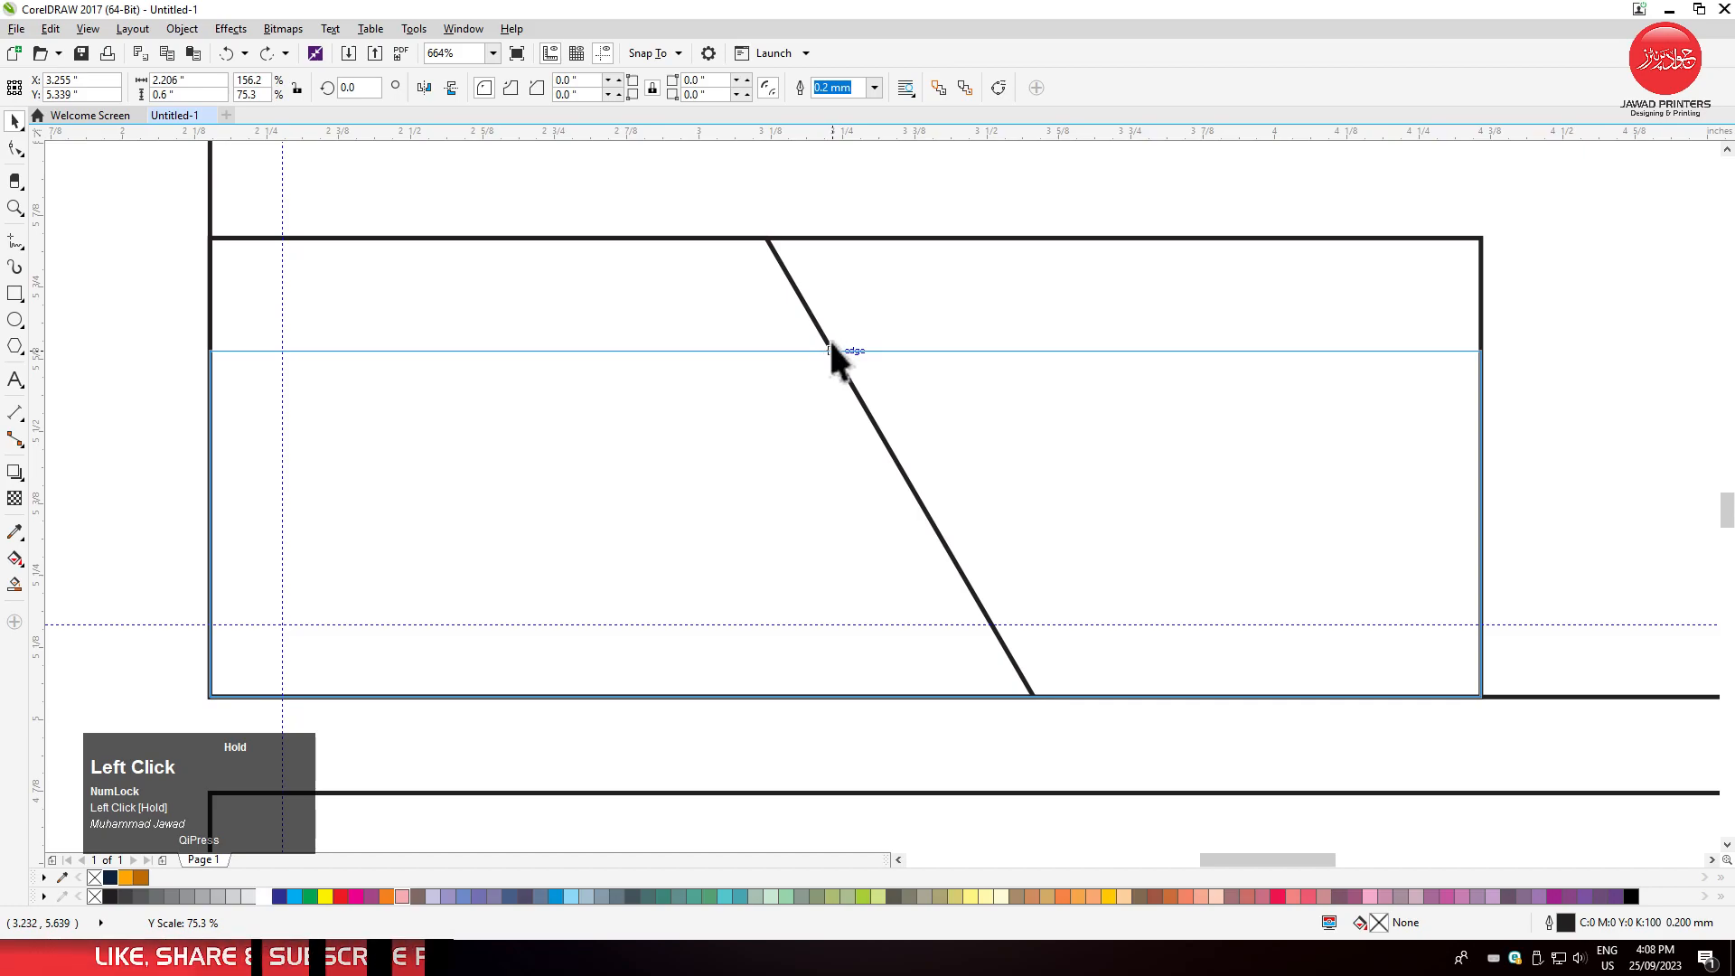
Make a copy of the slanted shape with its top nodes lowered onto the wide rectangle's top edge, 0.6 inches high.
left_click(675, 289)
key("F10")
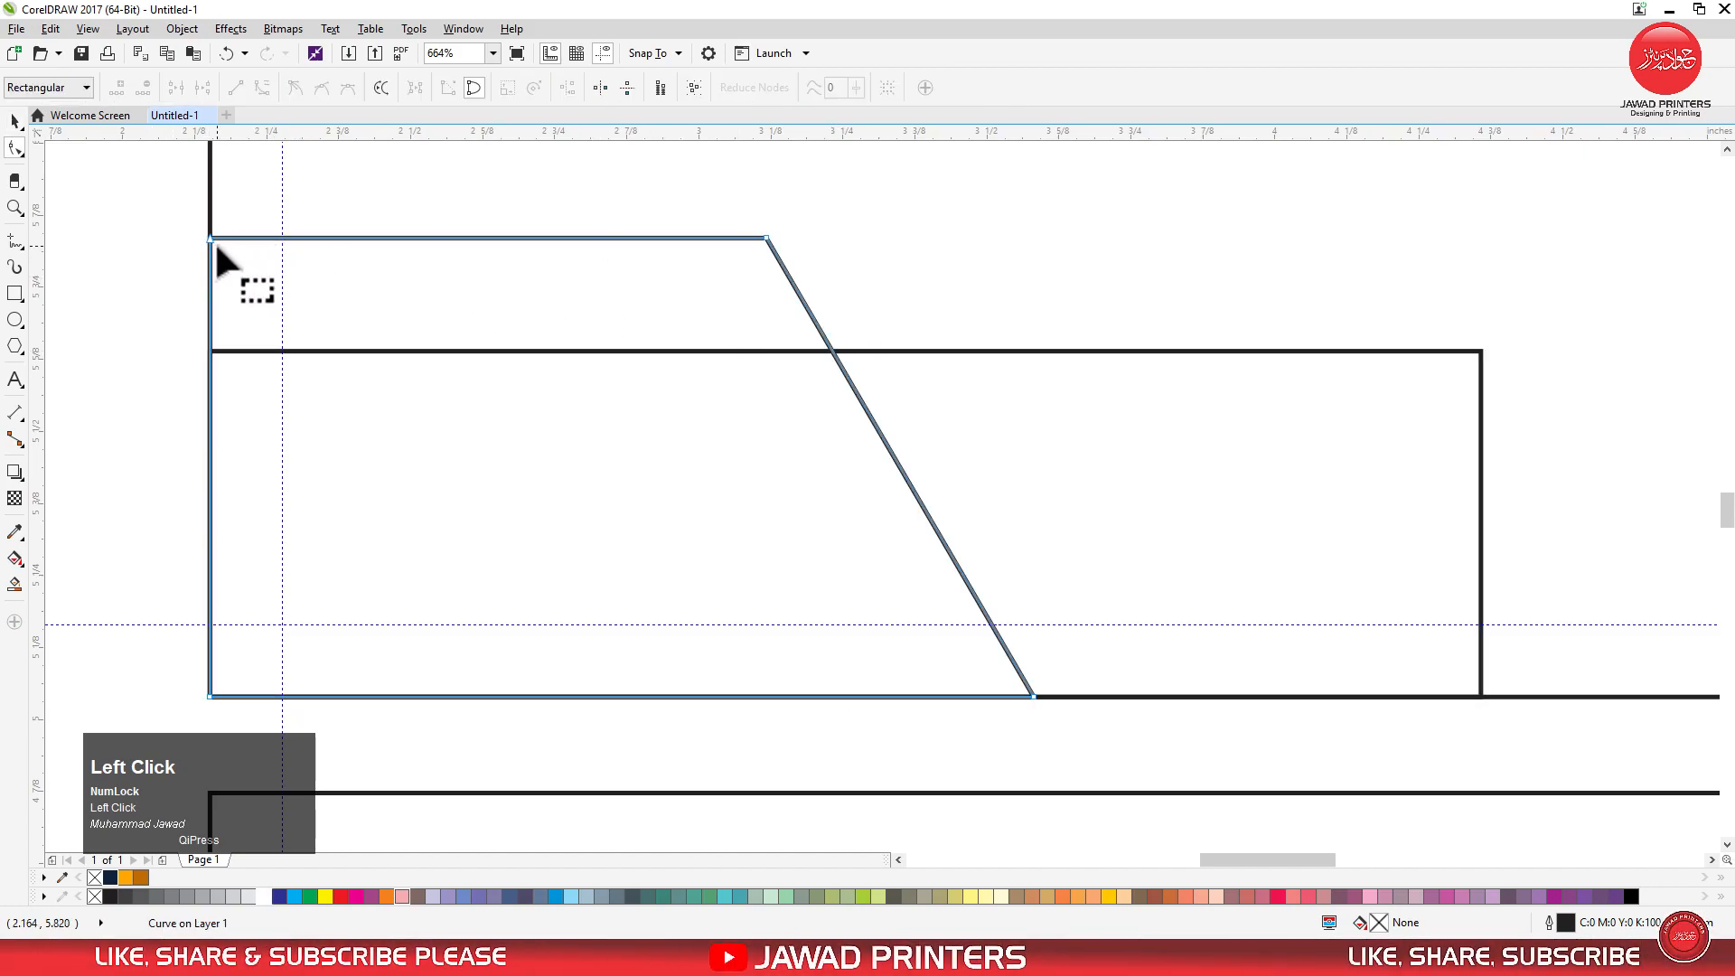
key("space")
key("space")
left_click_drag(176, 216, 849, 276)
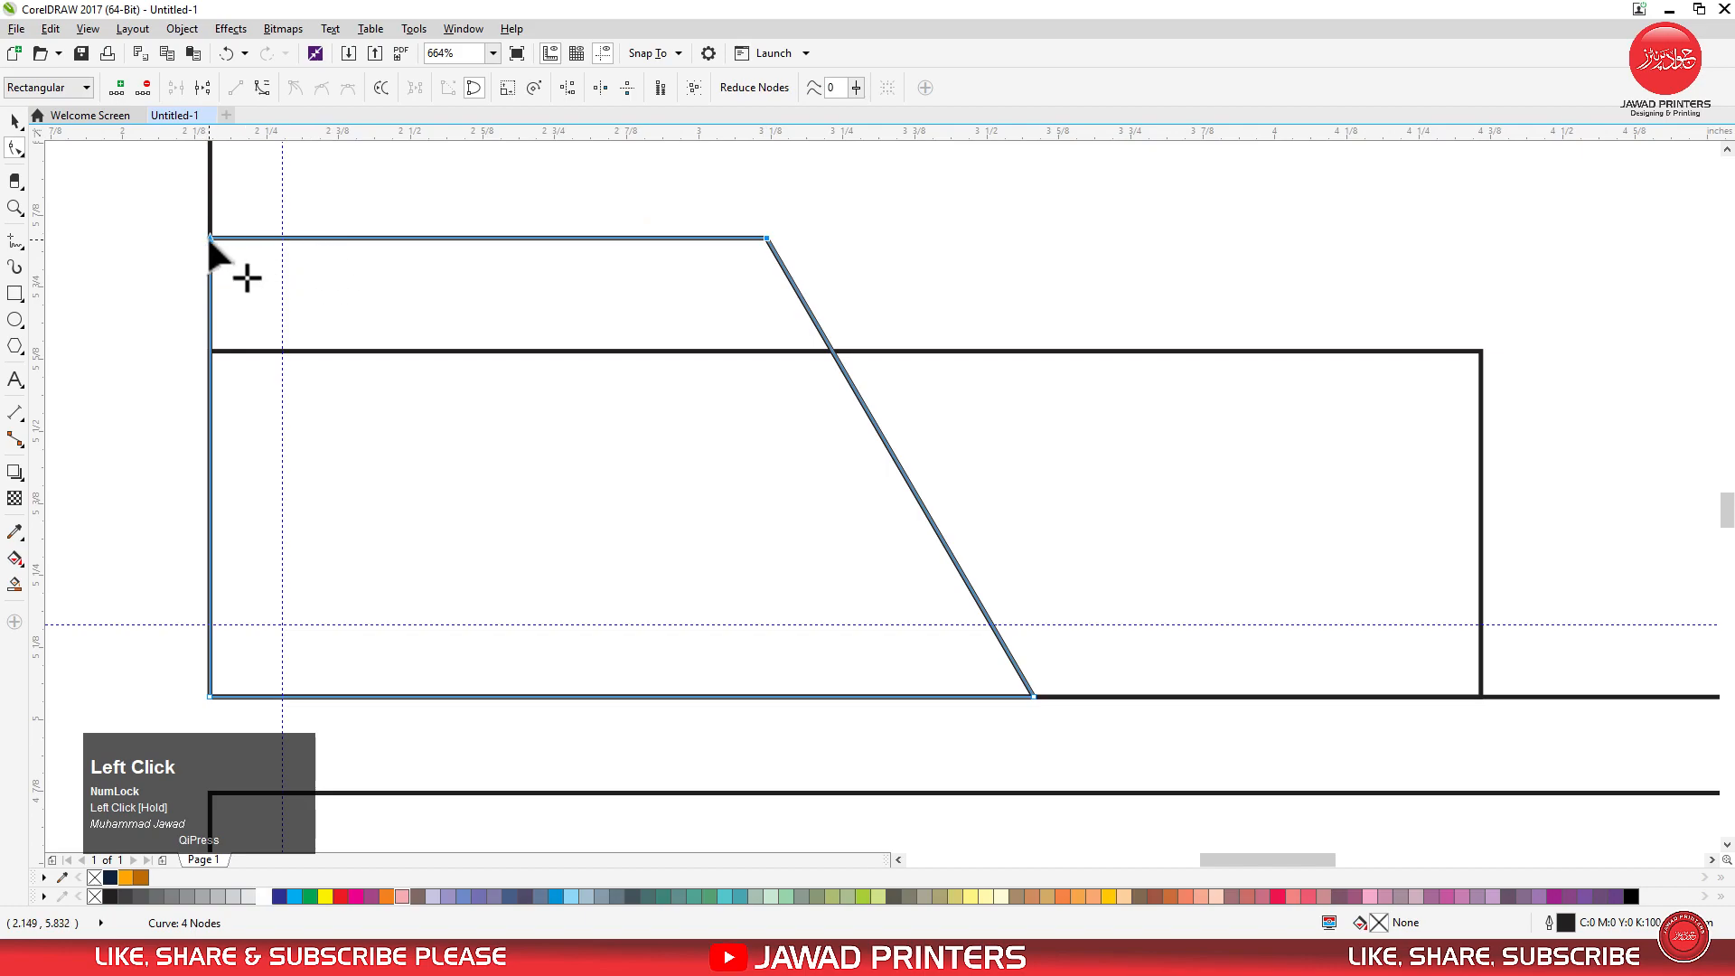
left_click_drag(209, 239, 210, 351)
key("space")
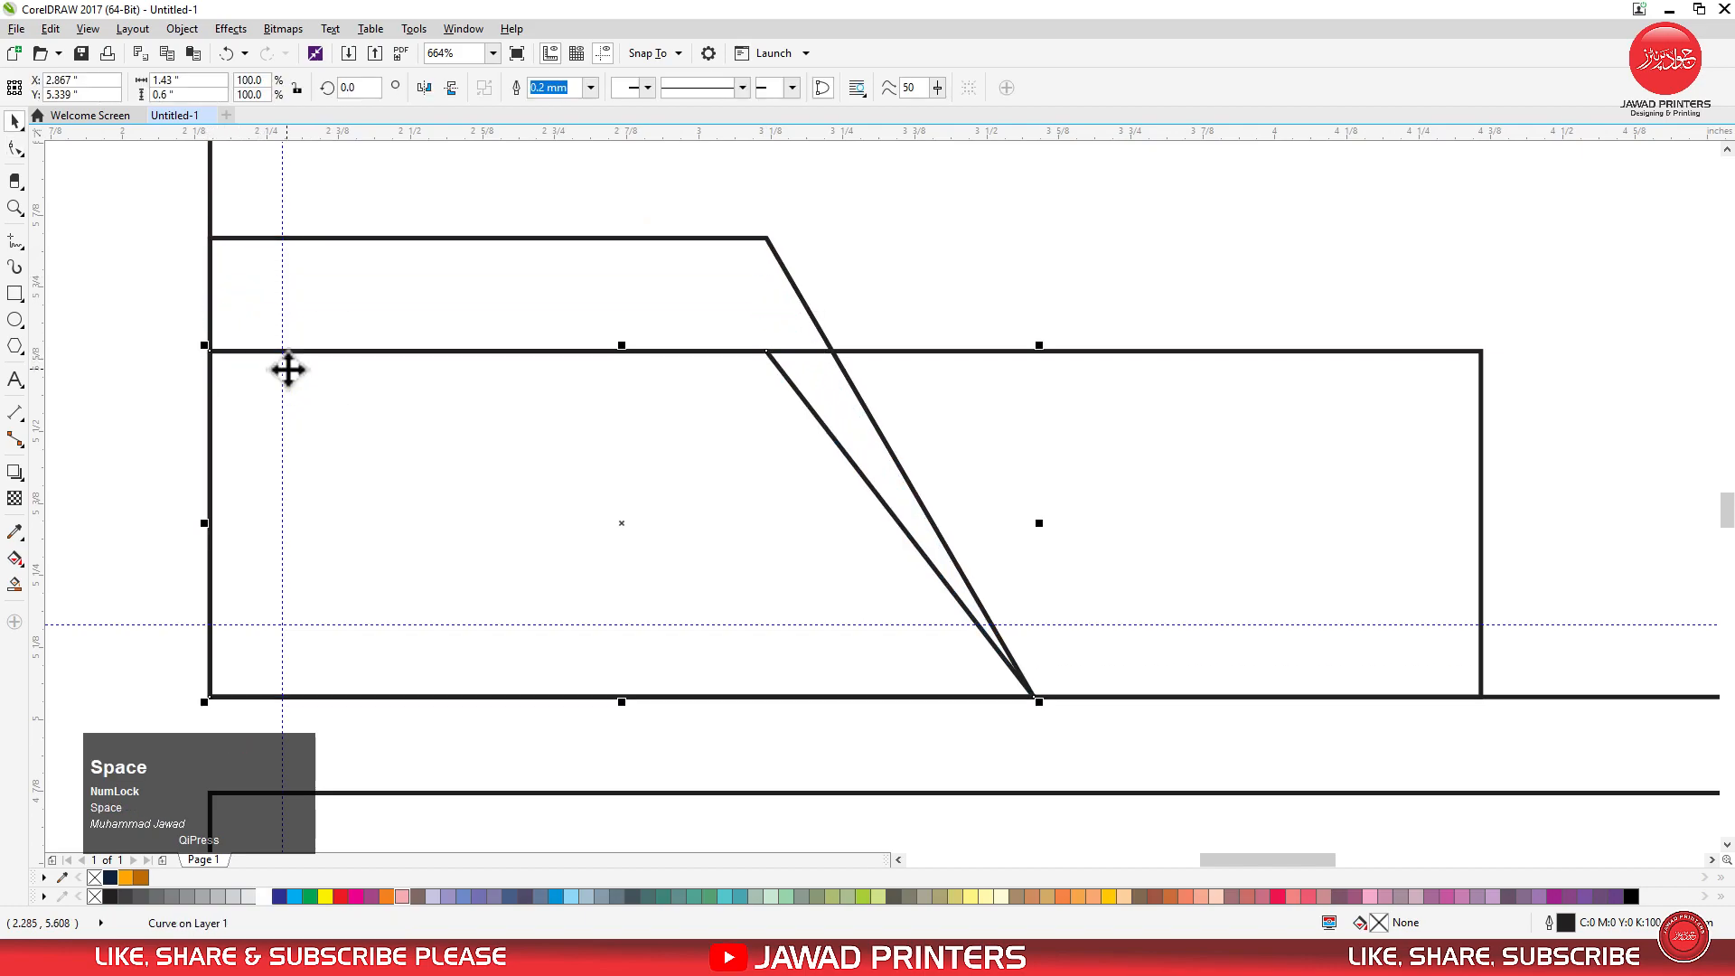
Move the copy's upper-right node to where the original slanted side crosses the wide rectangle's top edge.
key("space")
key("space")
key("space")
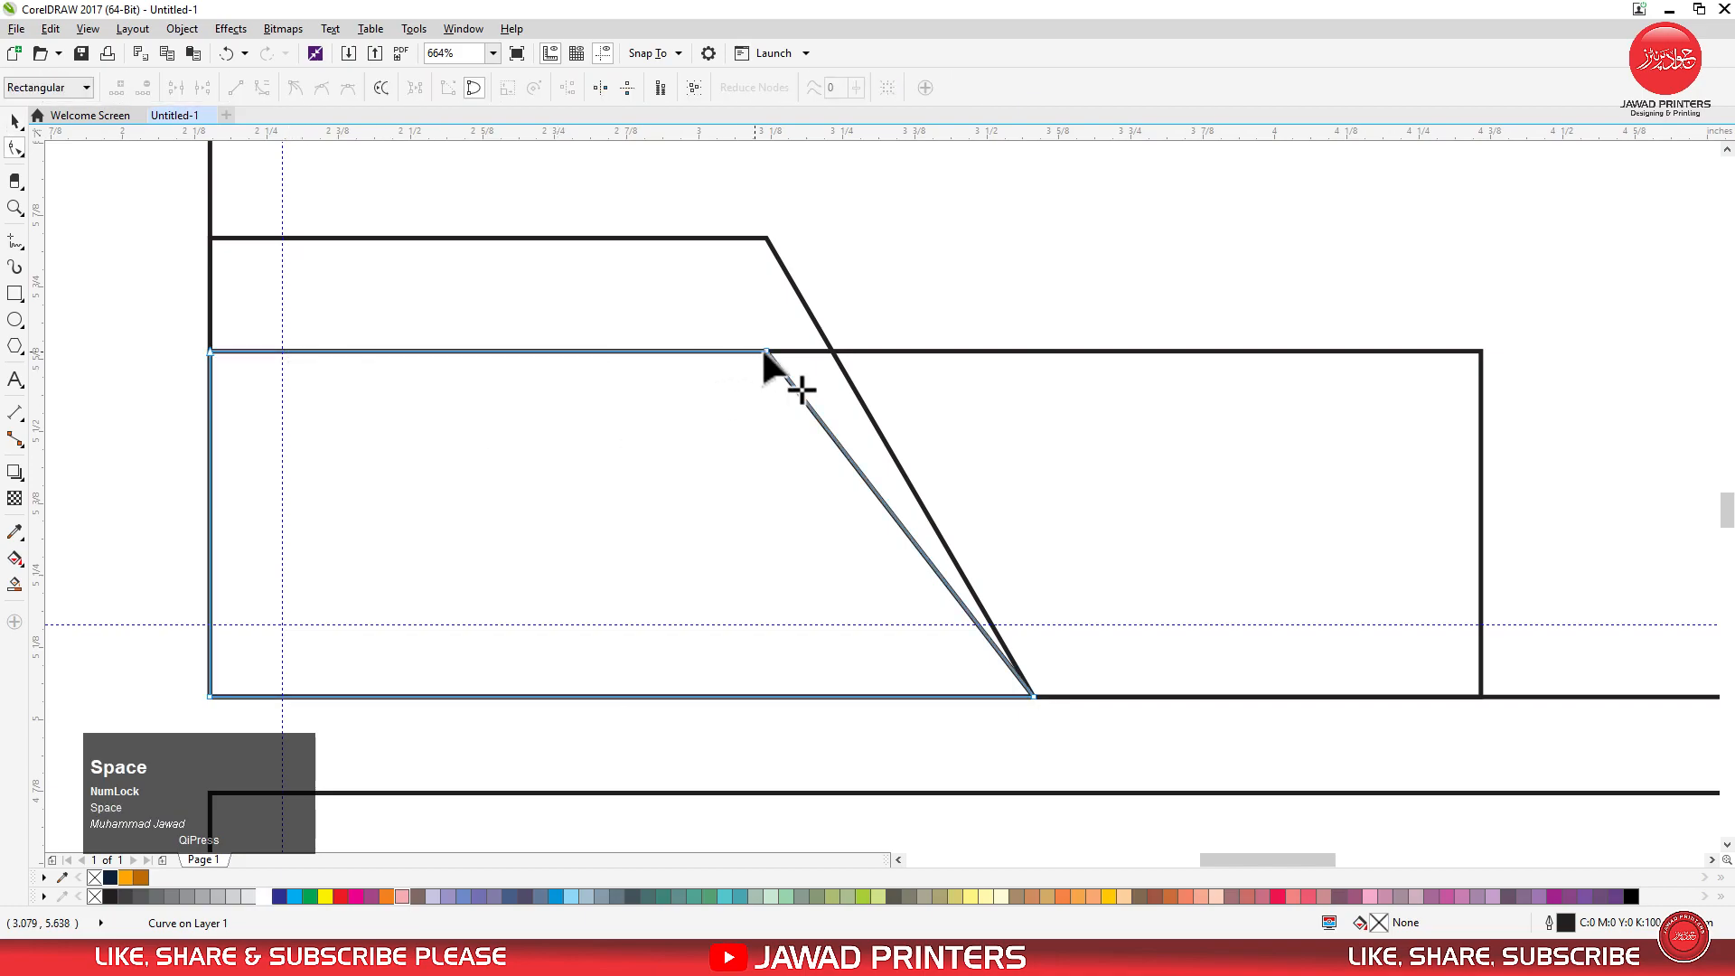
left_click_drag(764, 349, 829, 351)
key("space")
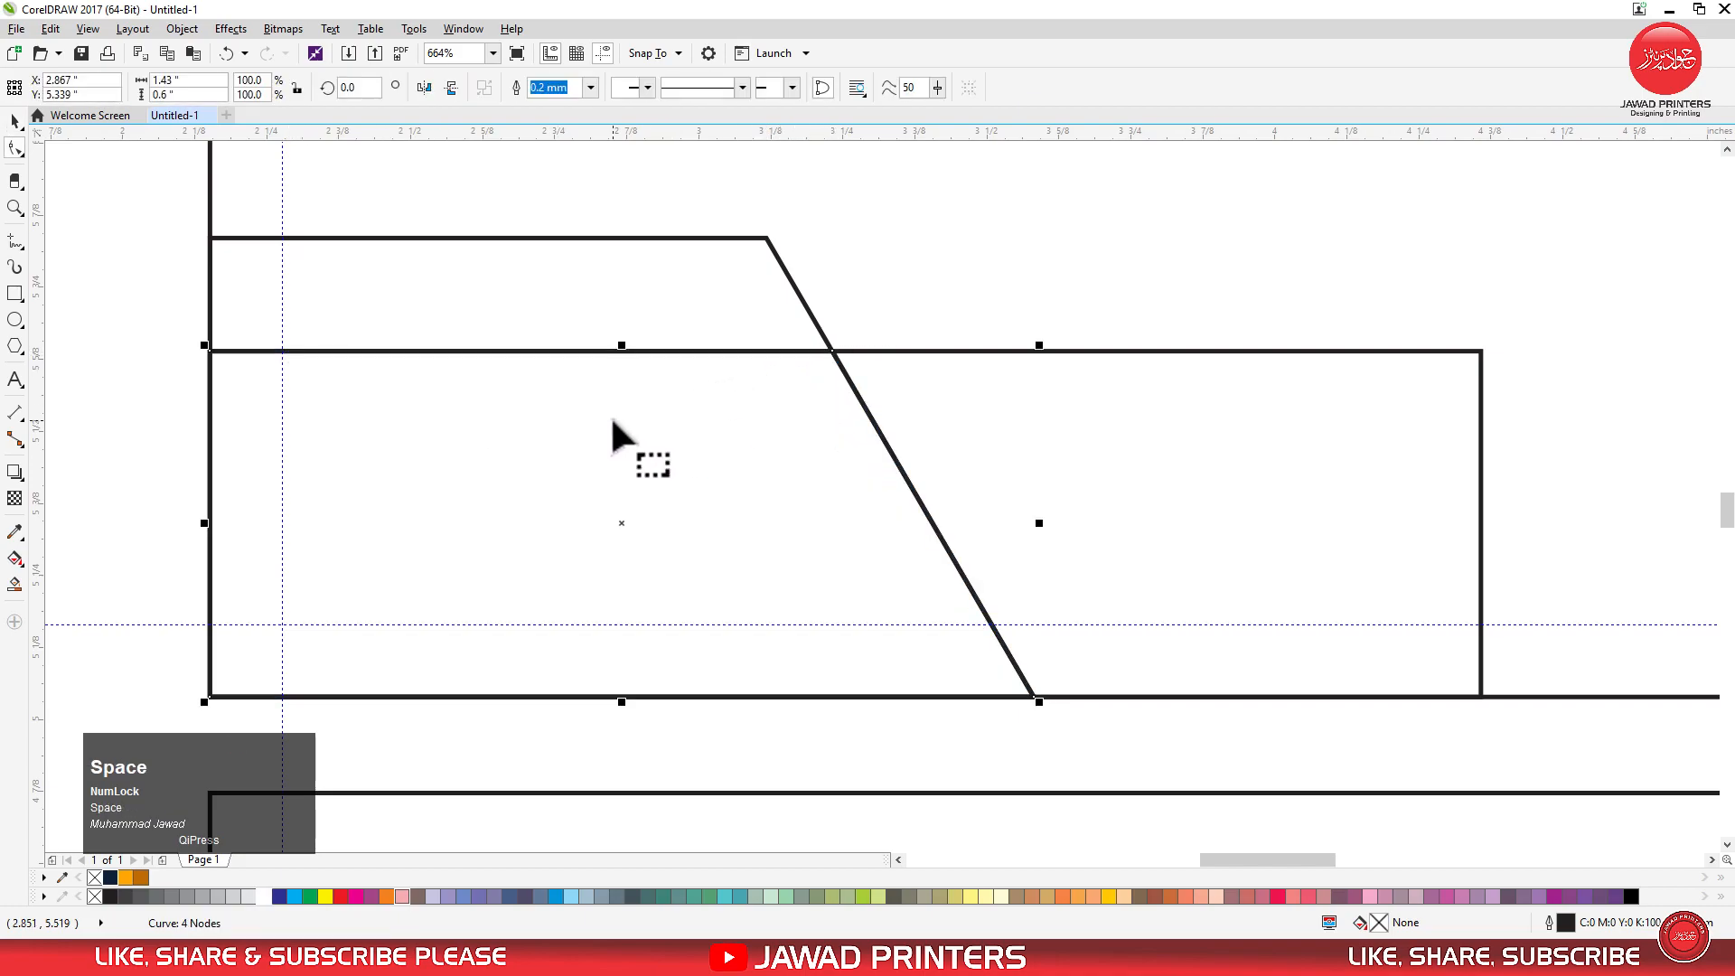
Move the copy's two left nodes inward to narrow it to 0.547 inches.
key("space")
left_click_drag(196, 324, 718, 695)
key("space")
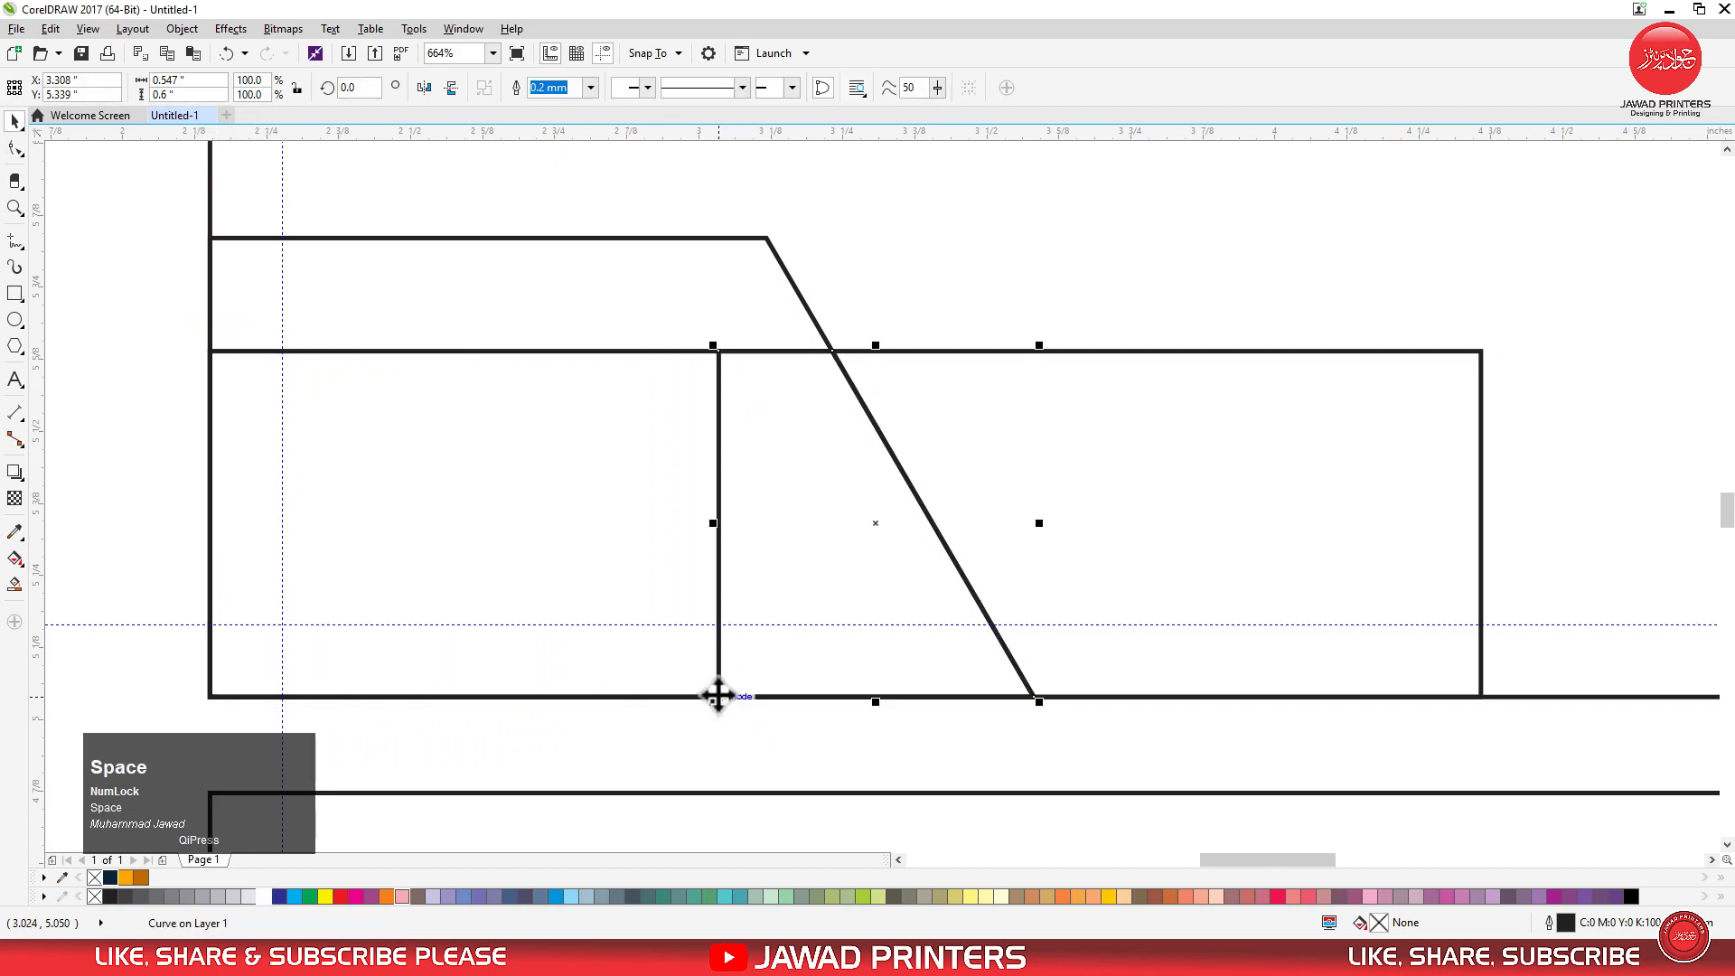
Shift the narrow shape's upper-left corner onto the slanted side and move its lower-left node to that side's foot, forming a parallelogram.
left_click_drag(719, 356, 832, 354)
key("space")
left_click_drag(829, 689, 1029, 693)
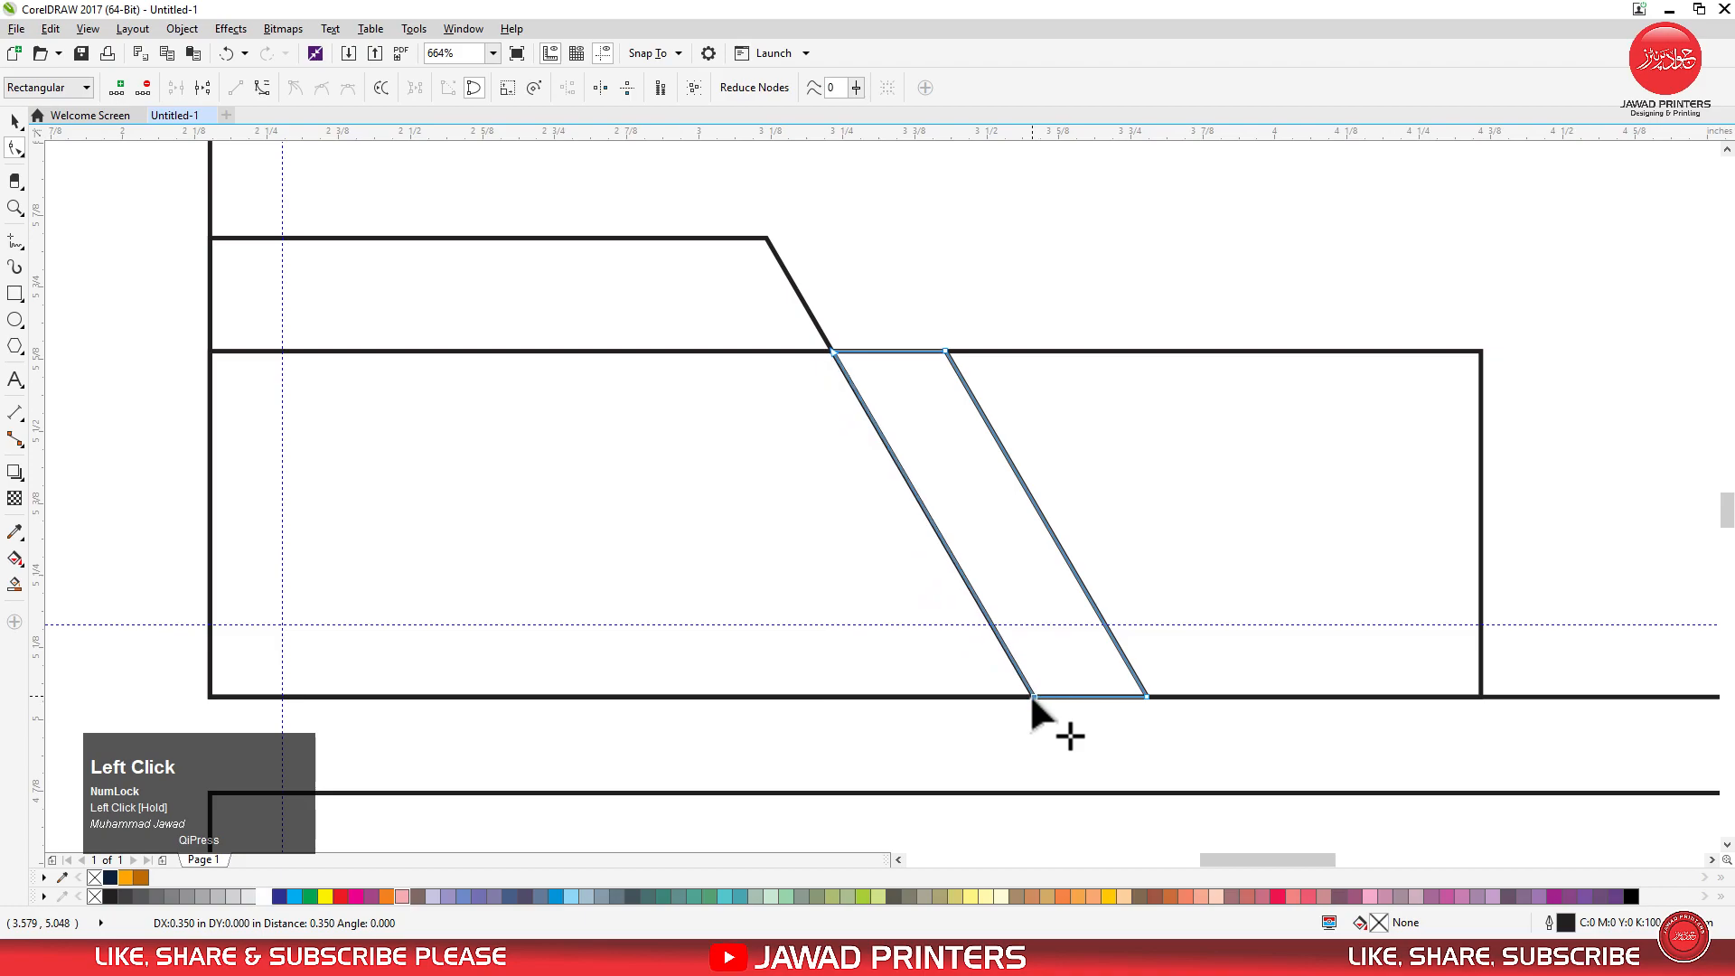
key("space")
Duplicate the parallelogram and place the copy against the right side of the first one.
scroll(904, 614, "down", 3)
scroll(935, 587, "up", 3)
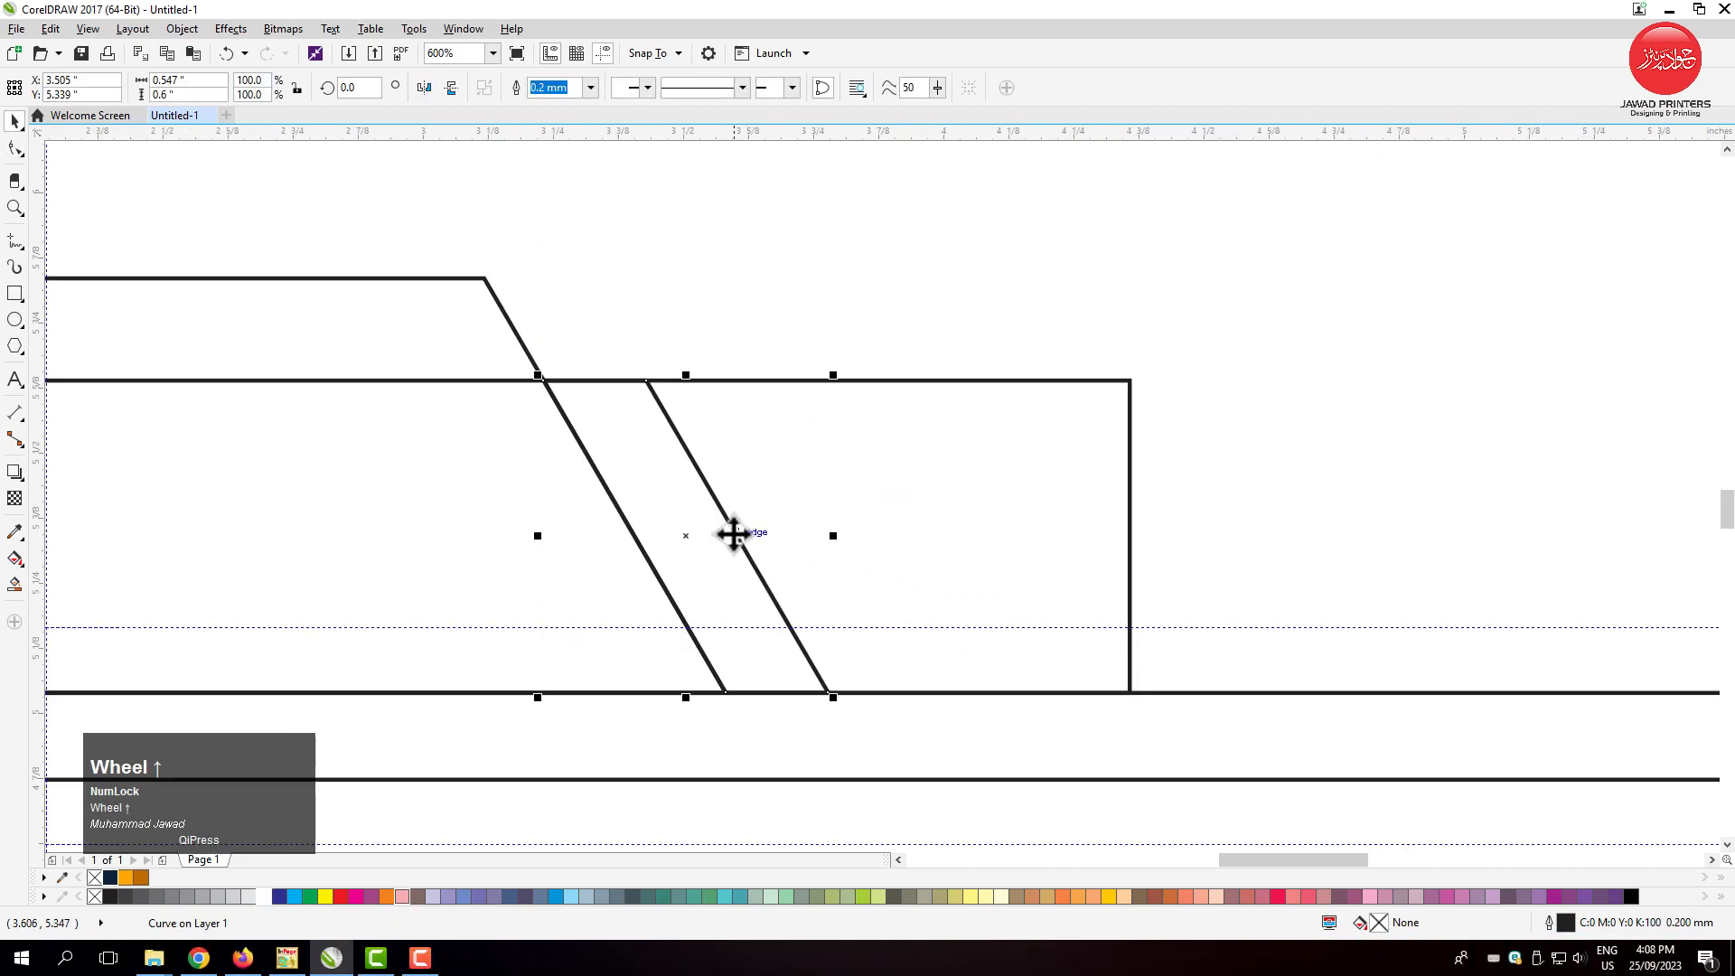
key("space")
key("space")
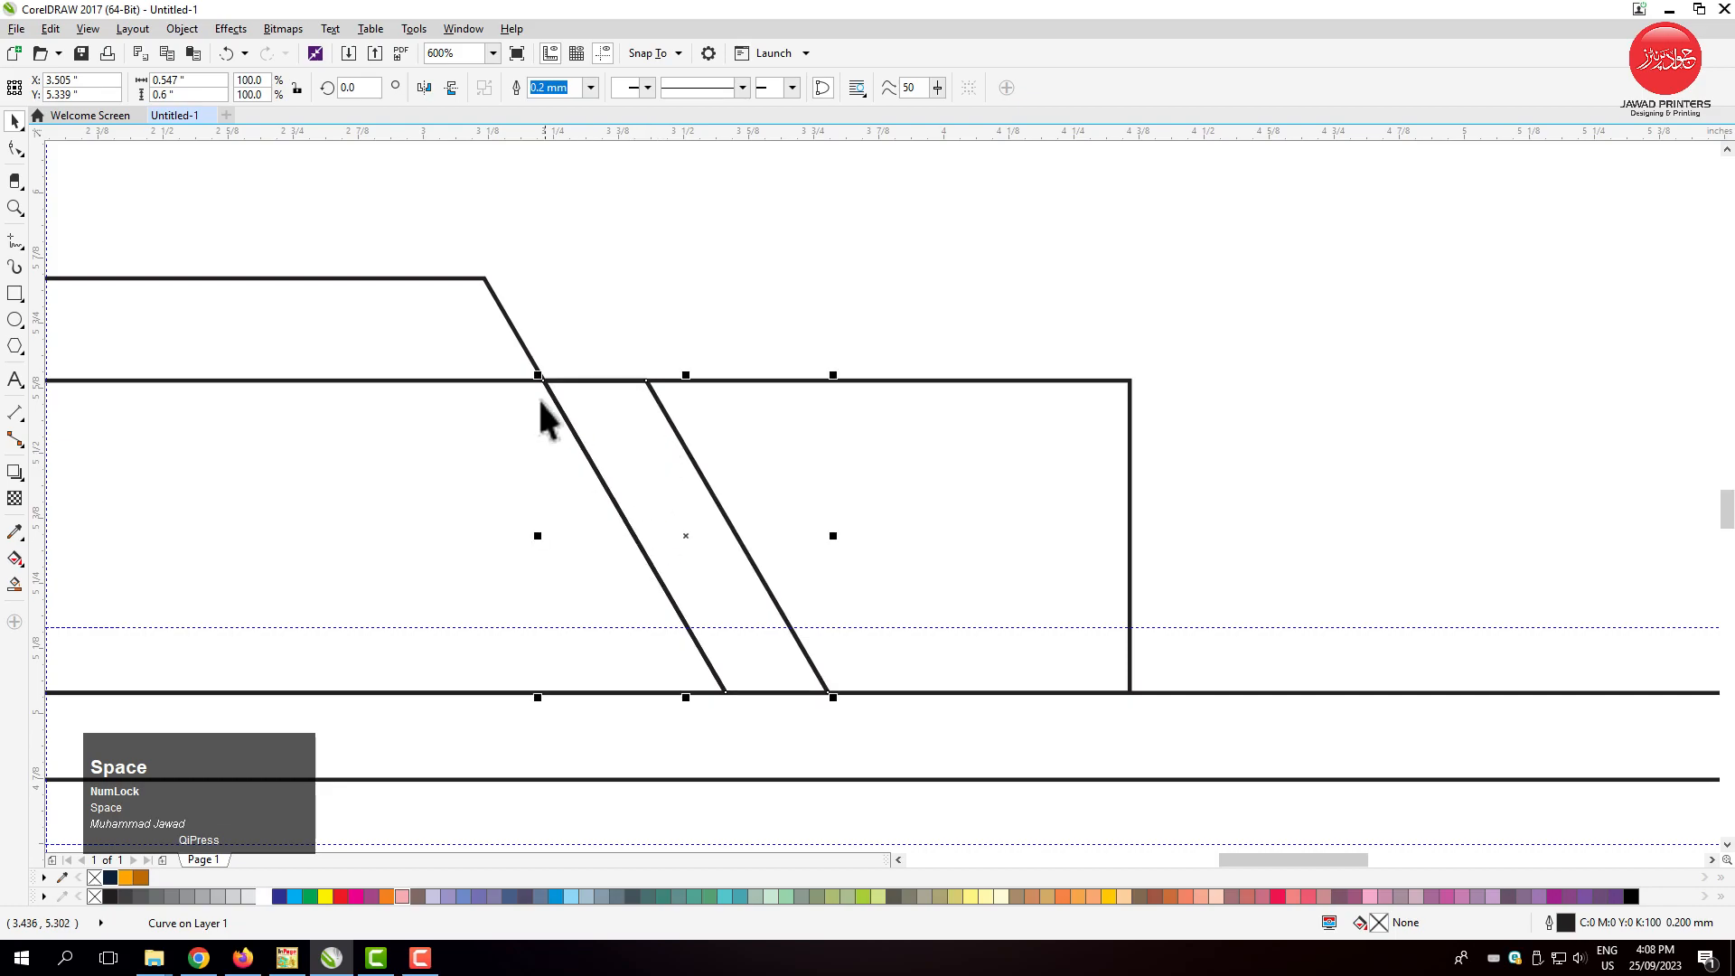
left_click_drag(540, 380, 761, 398)
key("space")
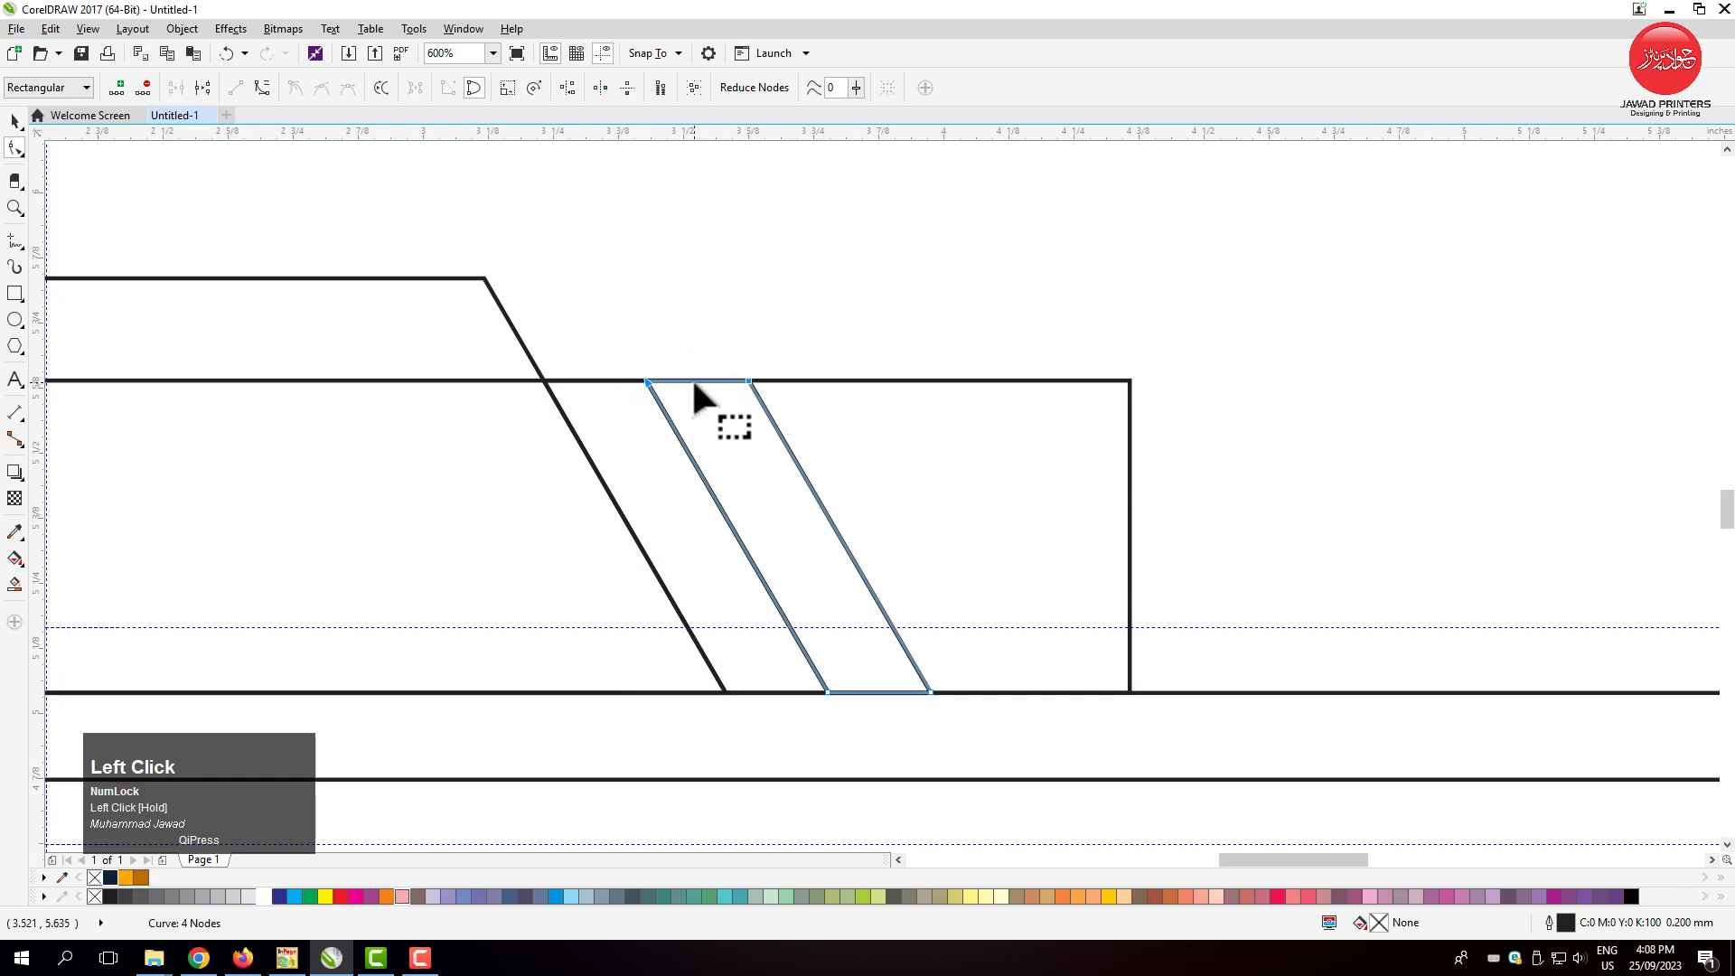
Shorten the second parallelogram to 0.44 inches high by sliding its top edge down along the adjoining slanted side.
left_click_drag(648, 383, 684, 451)
key("space")
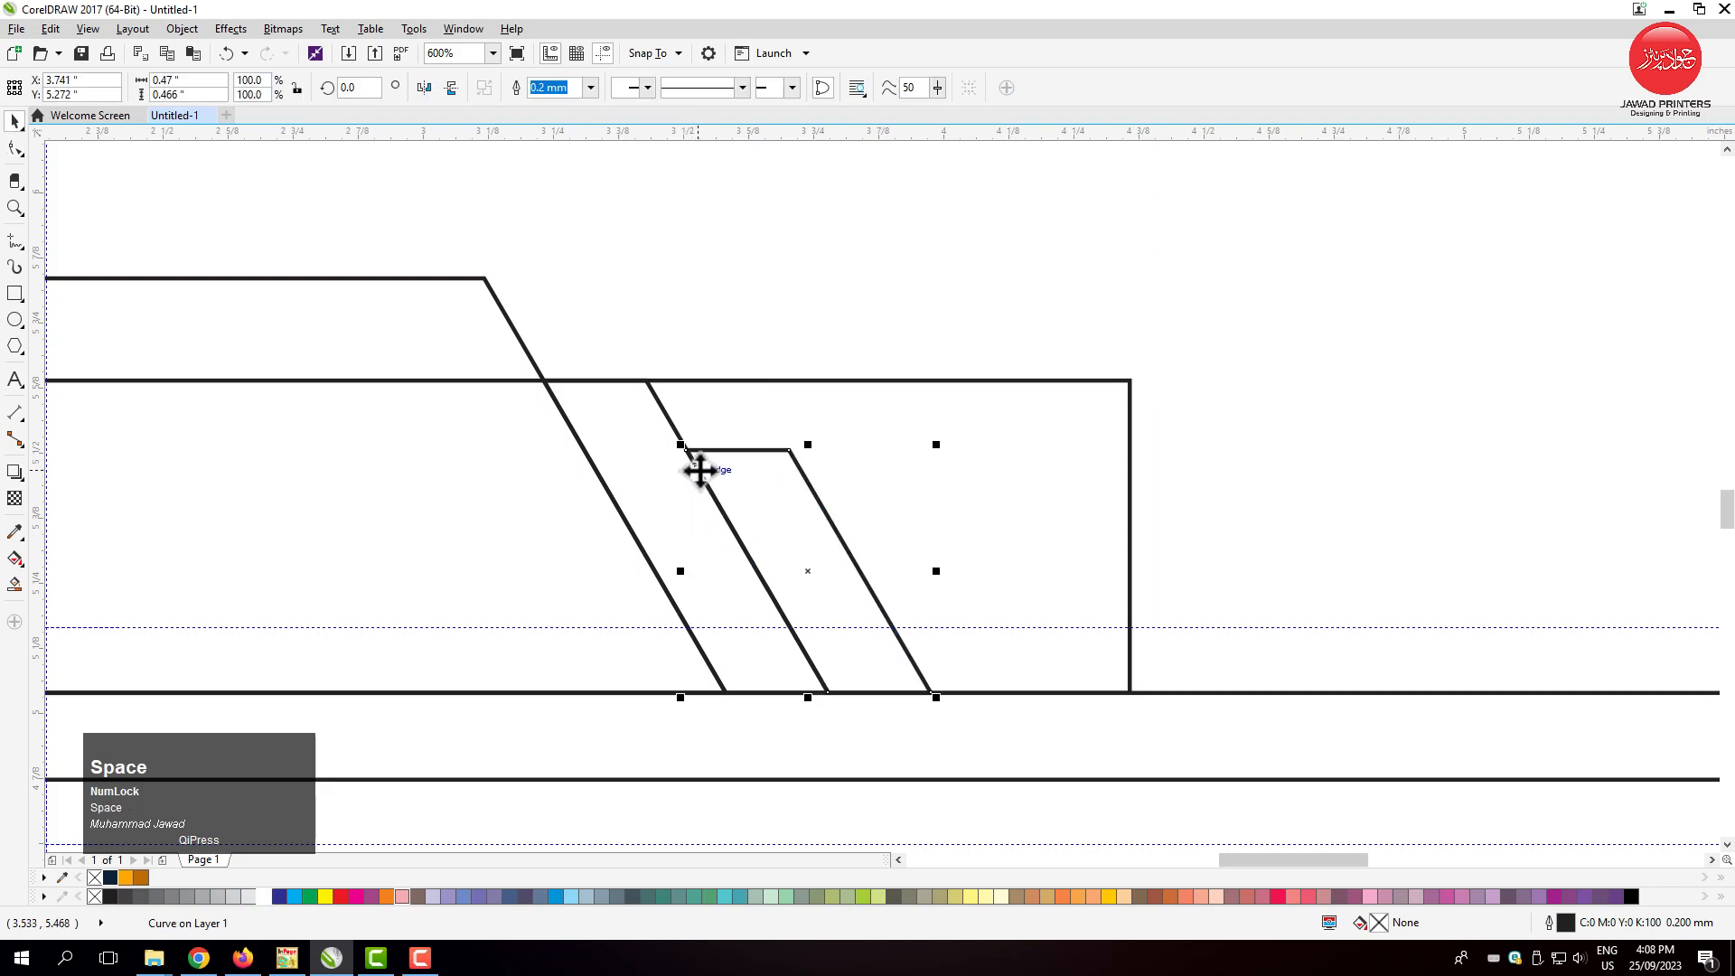
key("ctrl+z")
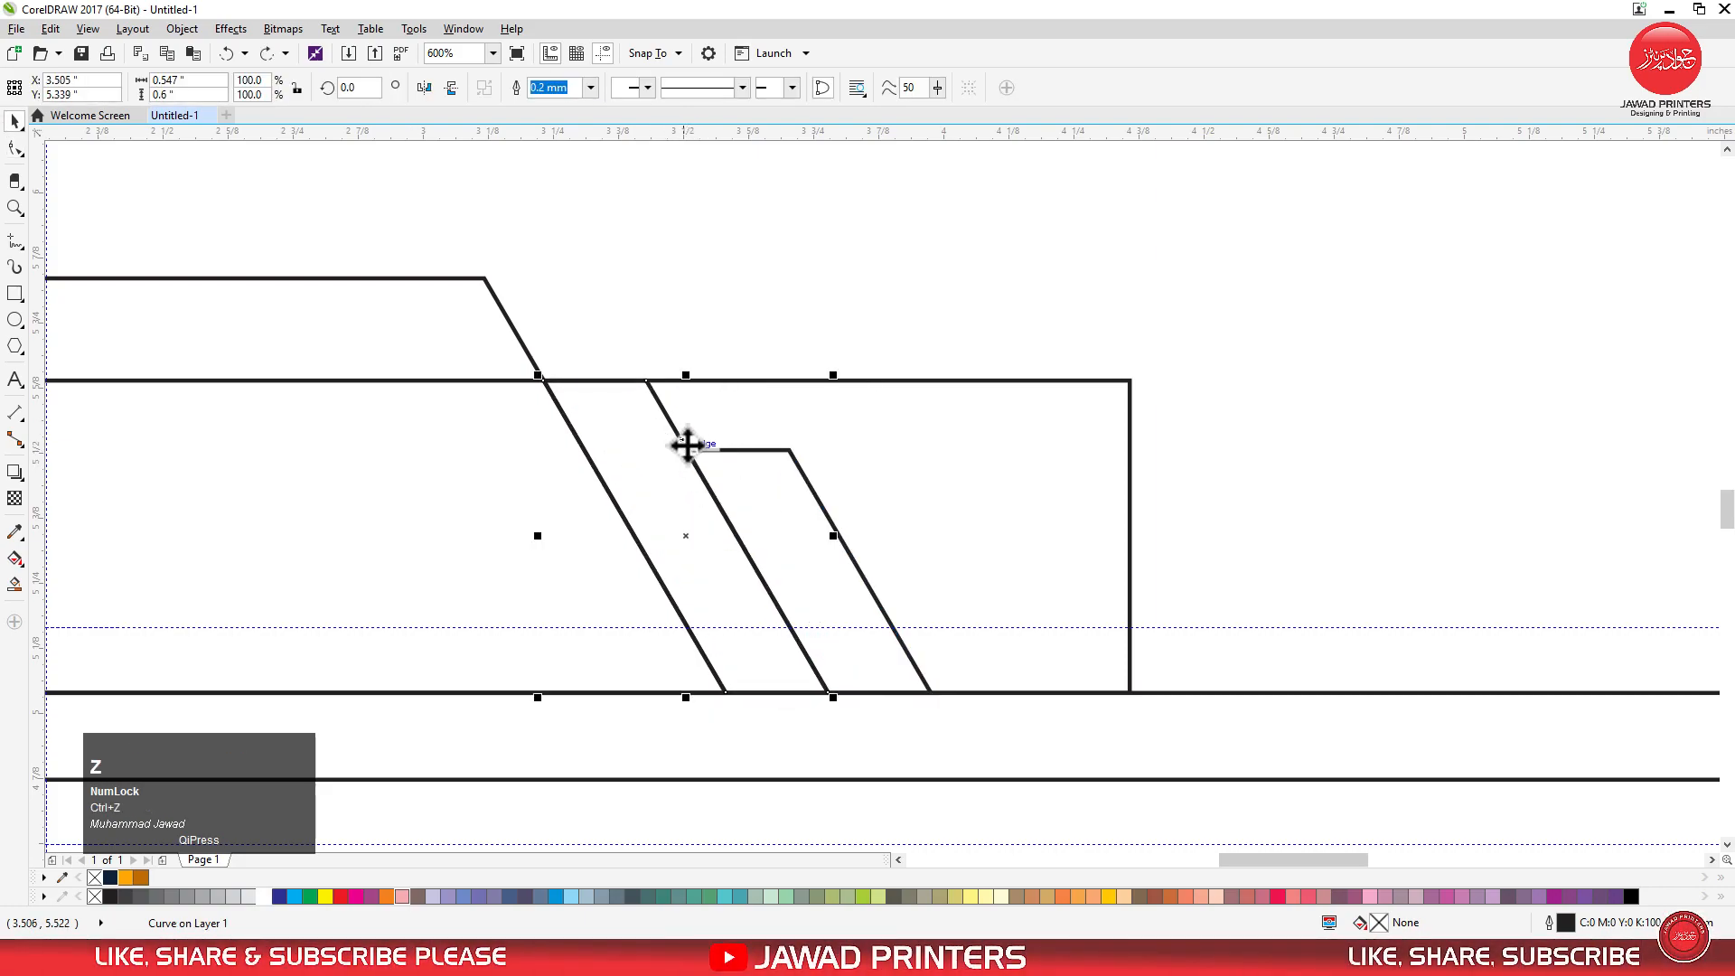
key("F10")
left_click(815, 447)
left_click_drag(685, 449, 694, 464)
key("space")
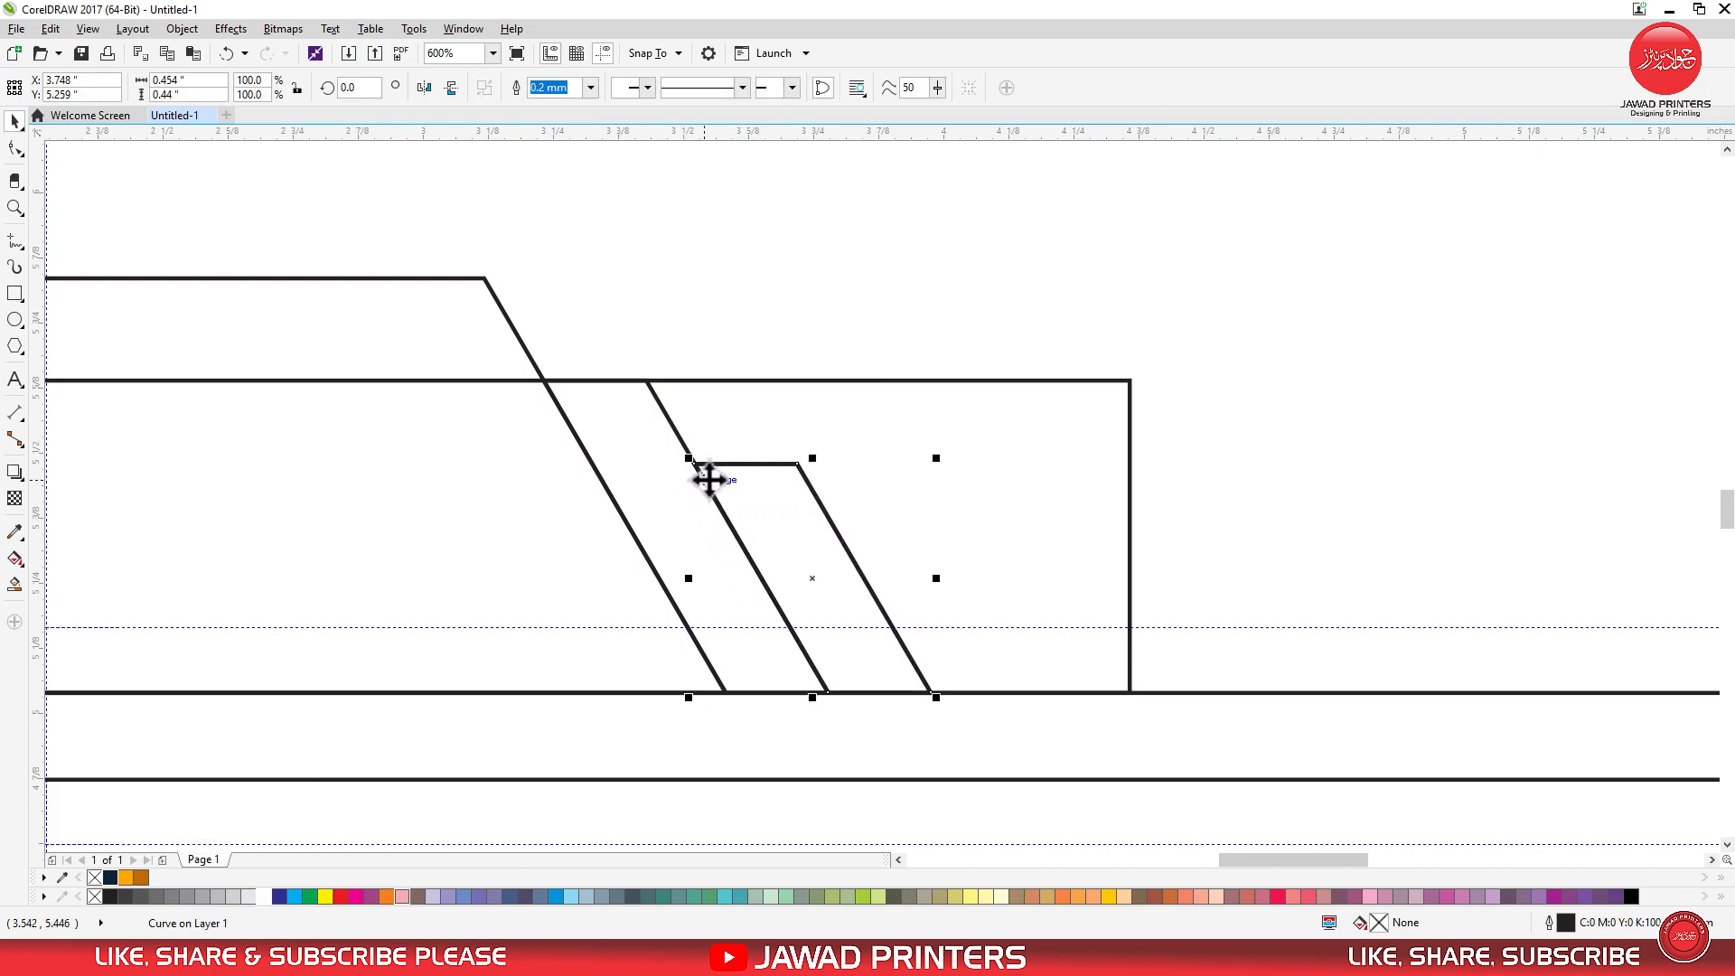
Duplicate the second parallelogram to its right and slide the copy's top edge down to a height of 0.33 inches.
left_click_drag(698, 466, 960, 494)
key("space")
left_click_drag(800, 464, 826, 518)
key("space")
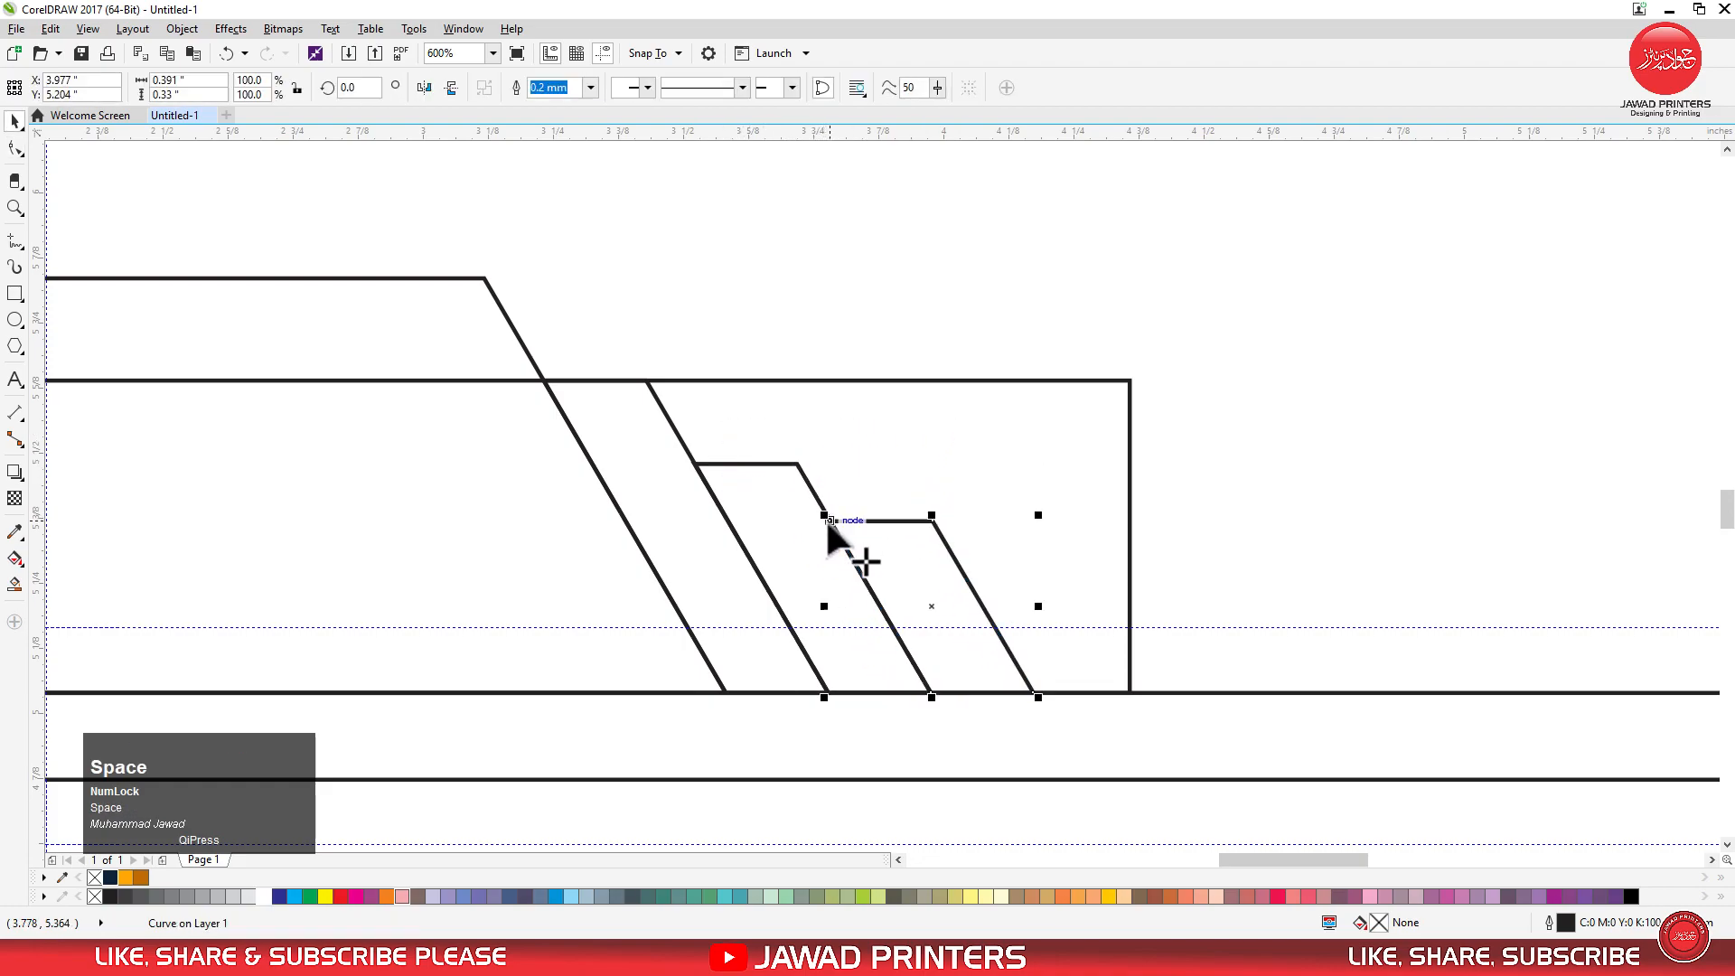
Try another copy beside the smallest parallelogram and delete it together with the wide helper rectangle.
left_click_drag(835, 522, 939, 522)
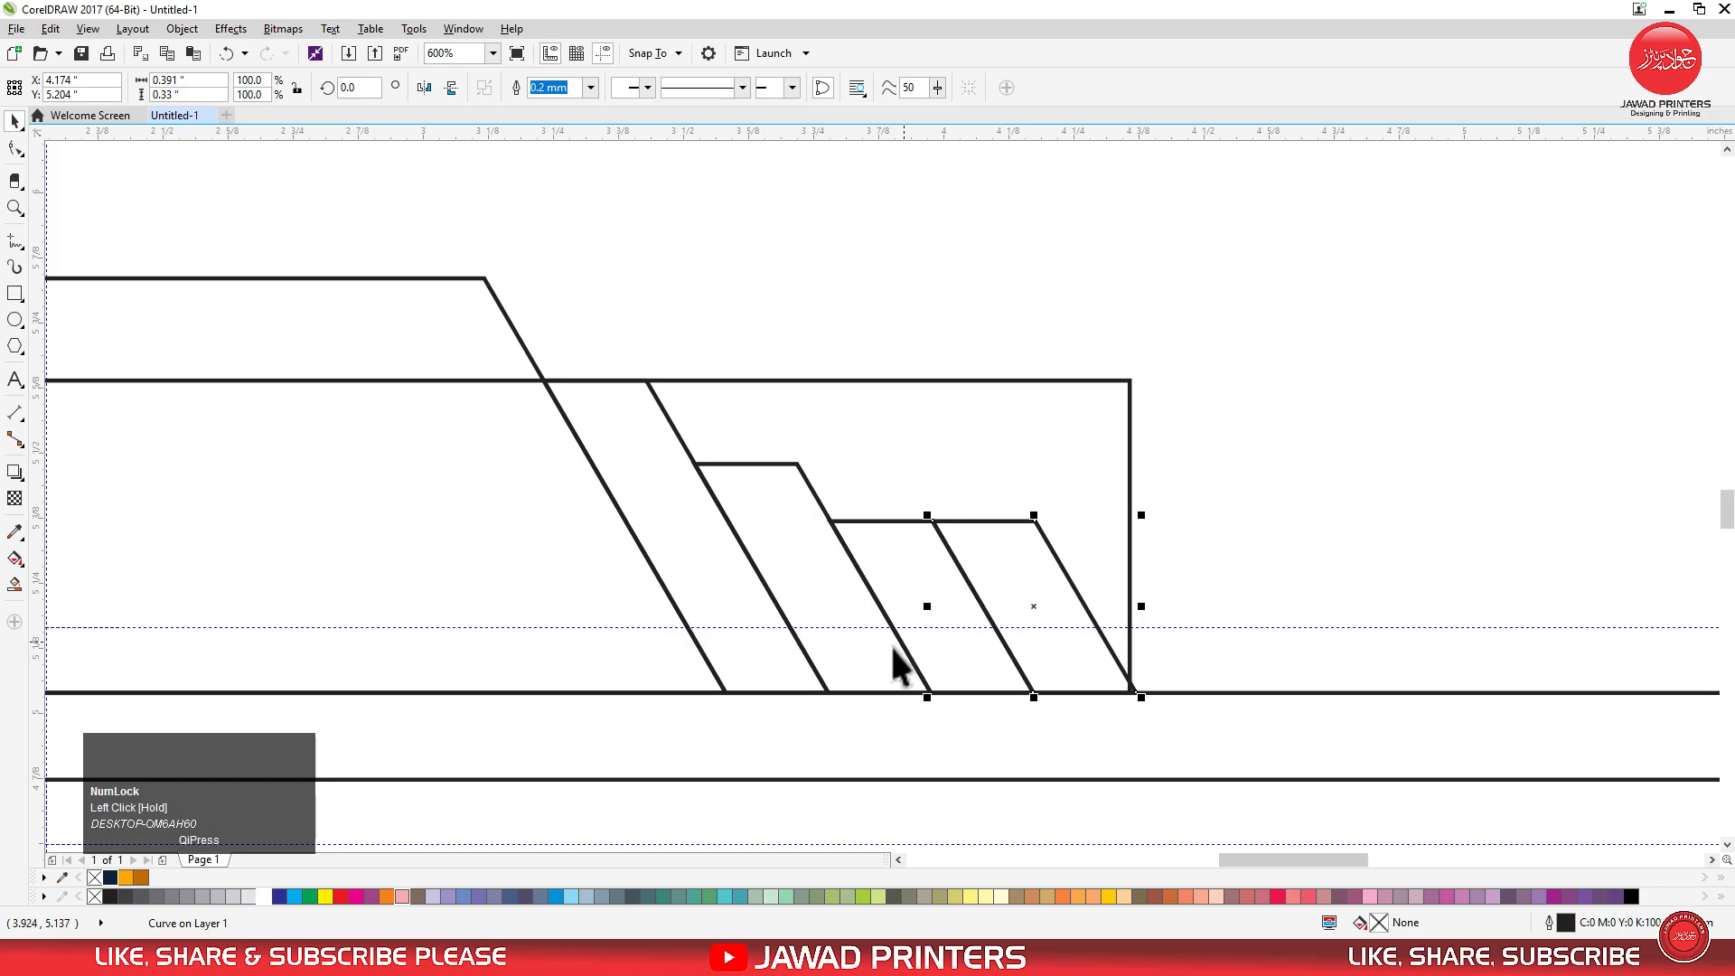
key("Delete")
left_click(880, 500)
key("Delete")
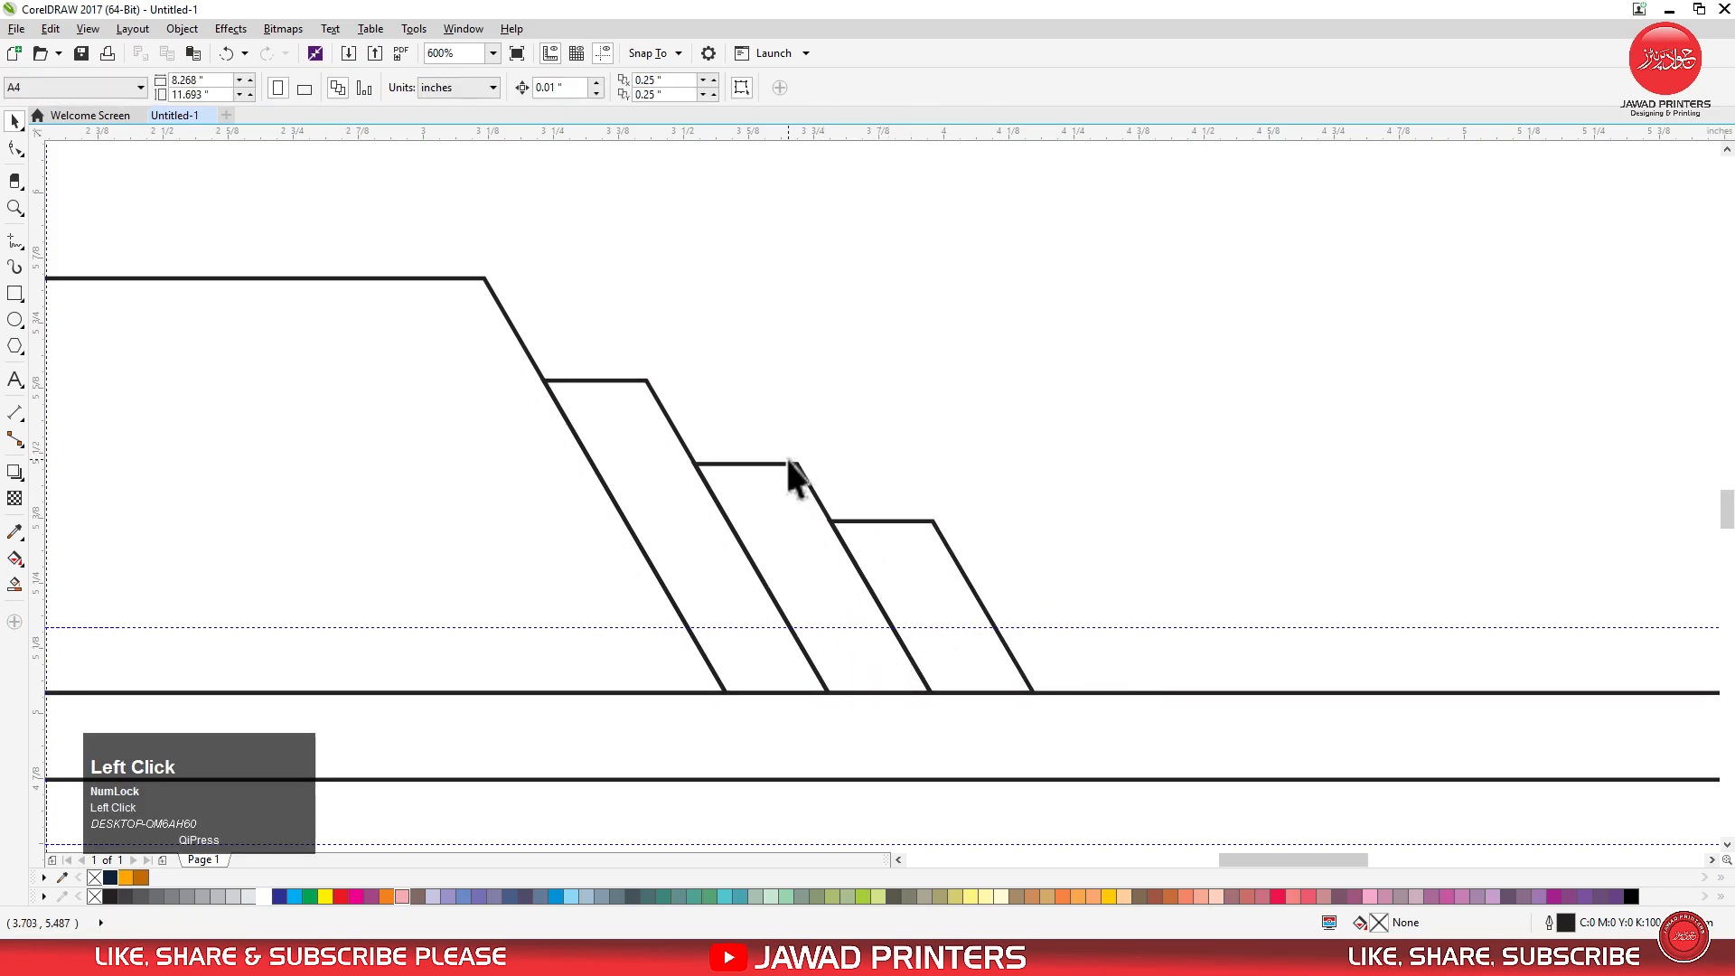
Fill the large slanted shape in the card's lower-left corner with the dark navy document colour.
scroll(789, 461, "down", 1)
key("F2")
key("F4")
left_click_drag(674, 626, 1124, 423)
left_click(448, 710)
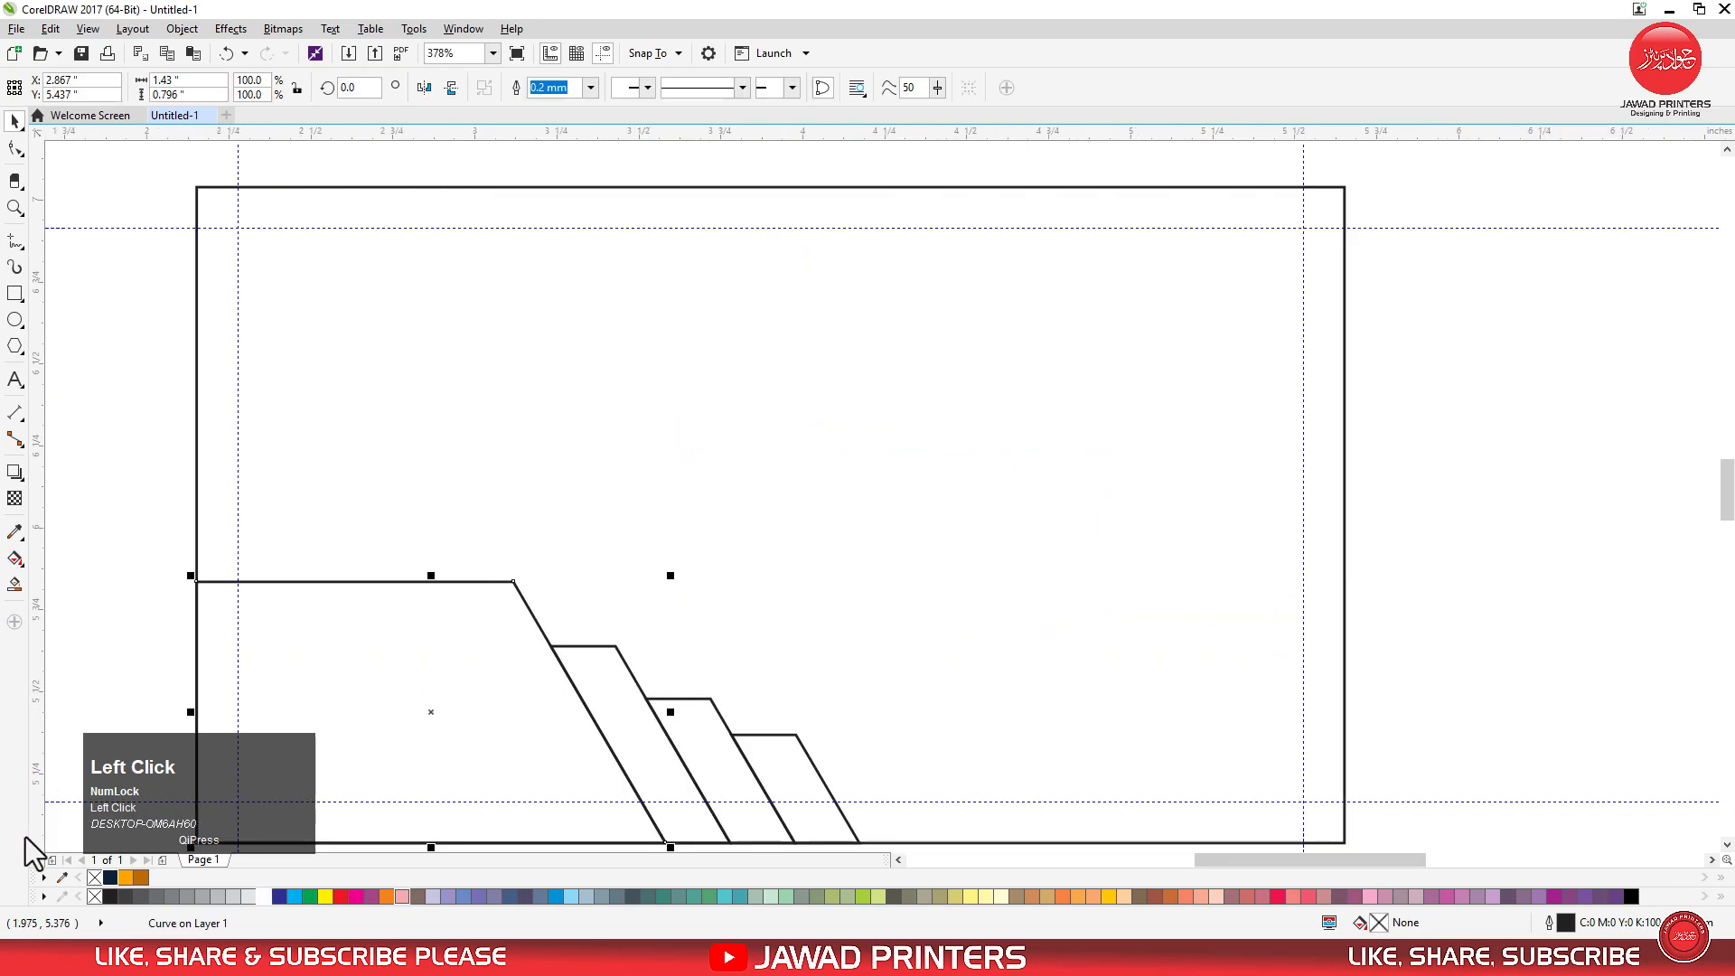
left_click(110, 876)
Fill the tallest parallelogram with orange and the middle one with brown.
left_click(620, 747)
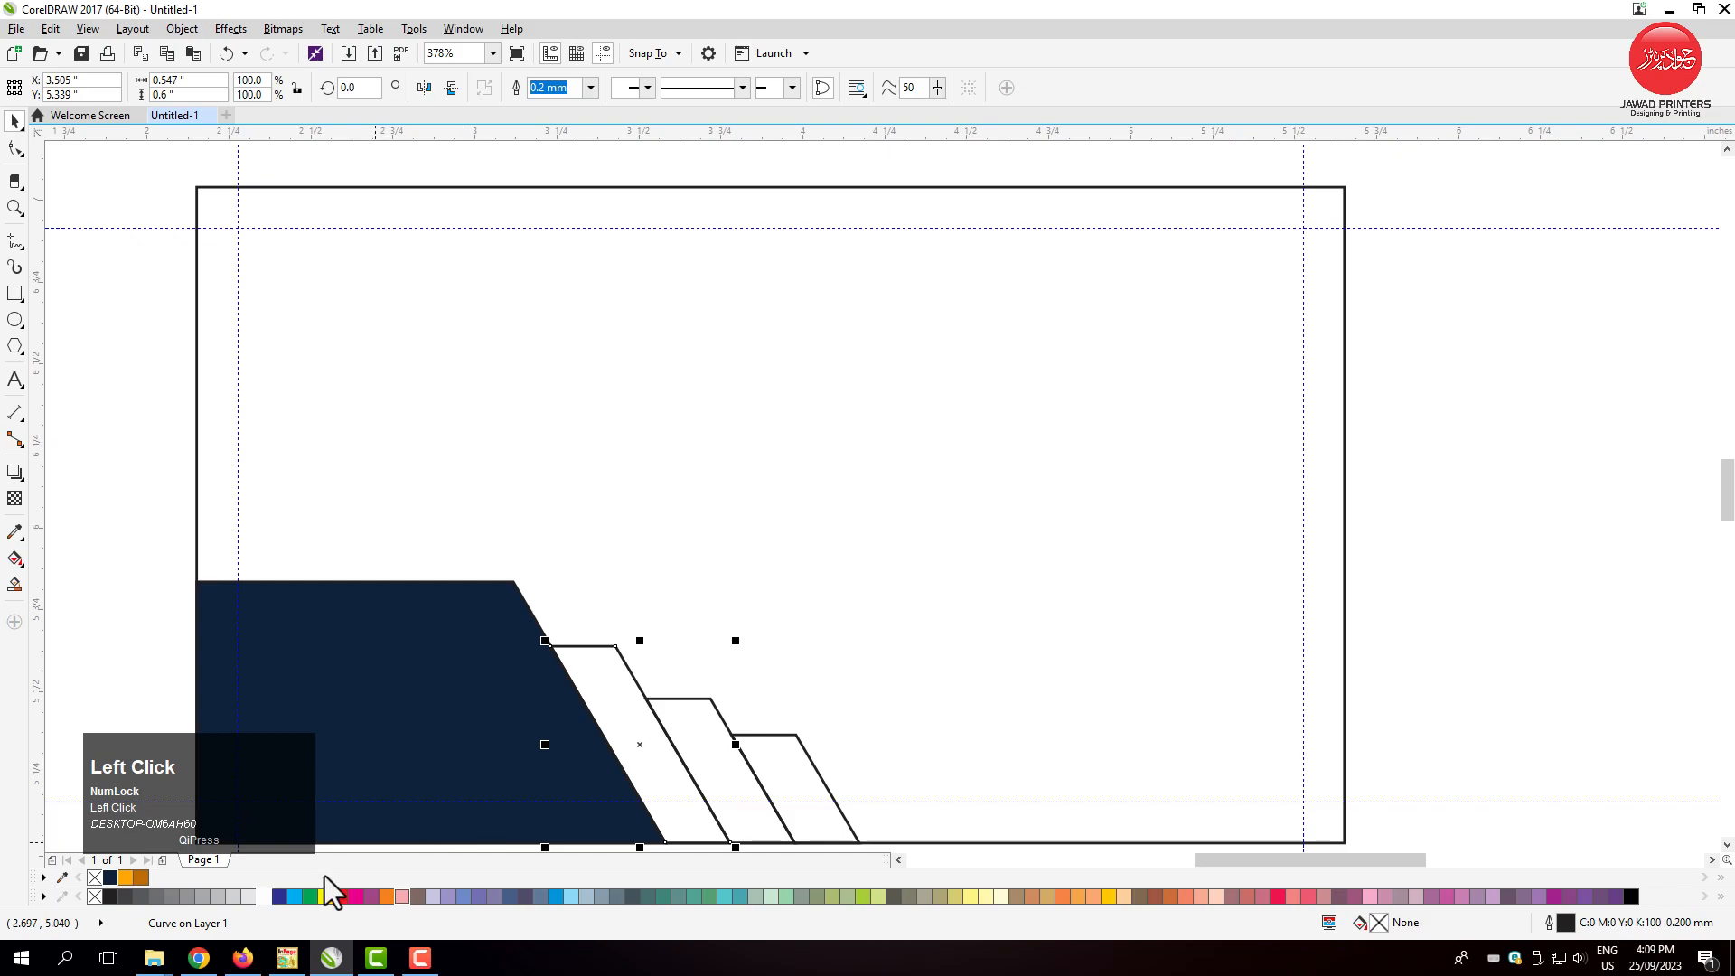
left_click(125, 877)
left_click(695, 768)
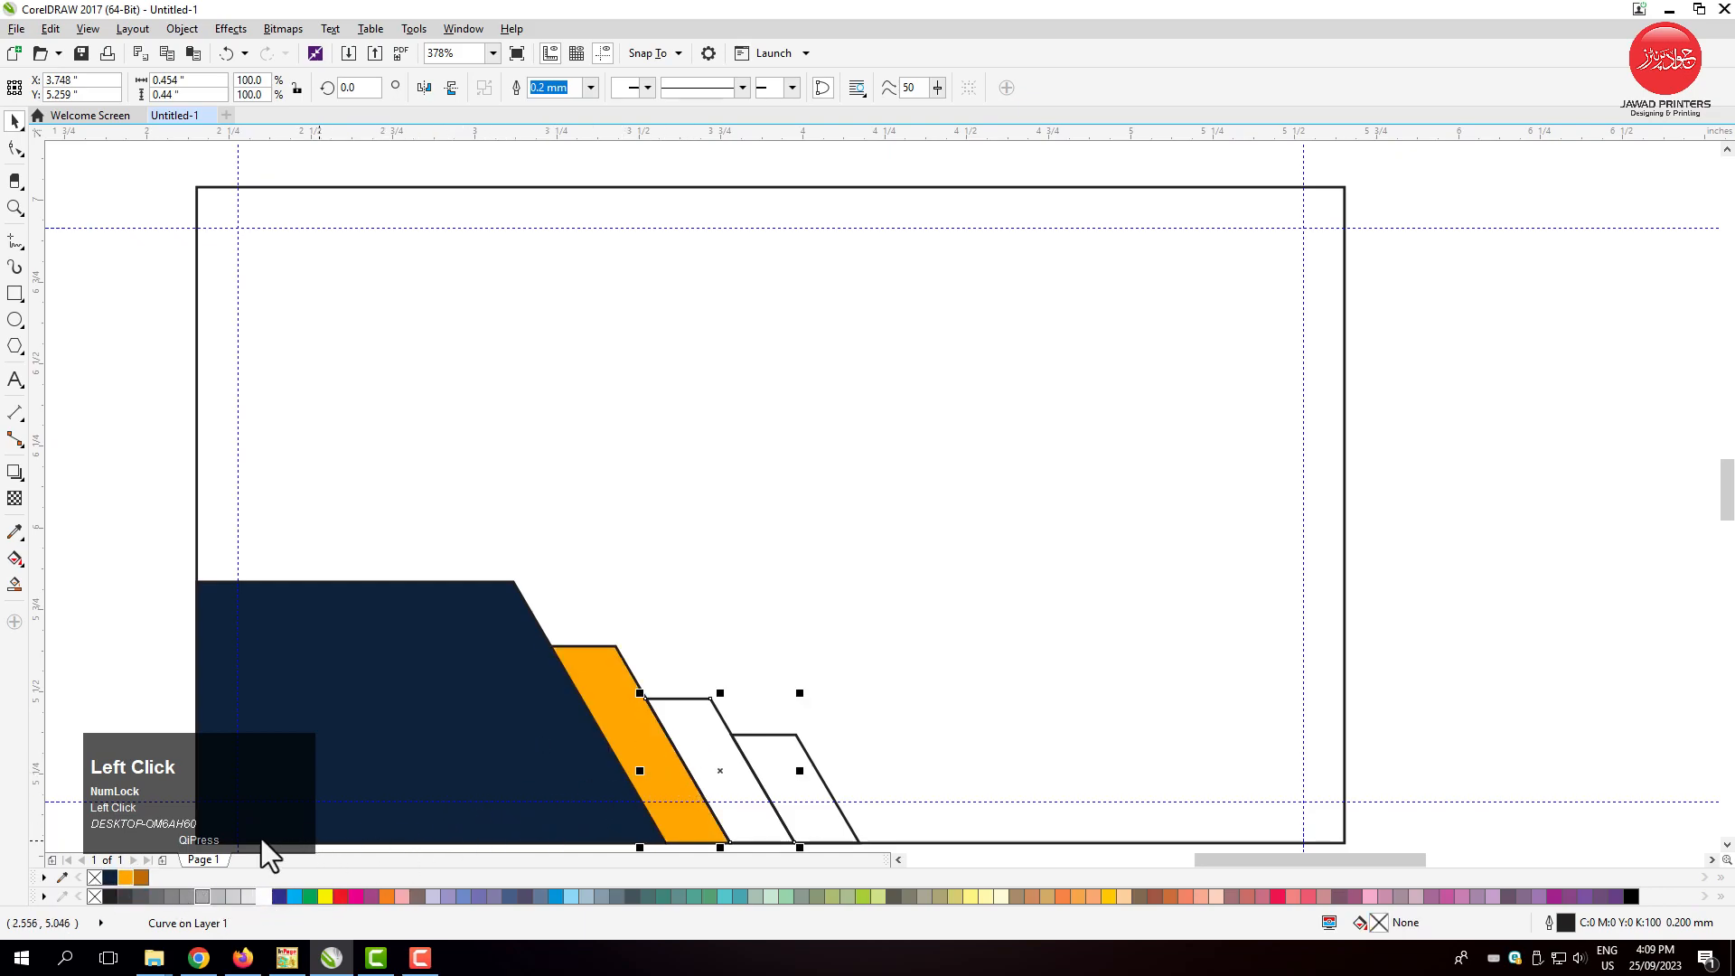
left_click(142, 881)
Fill the smallest parallelogram with the brown document colour.
left_click(767, 775)
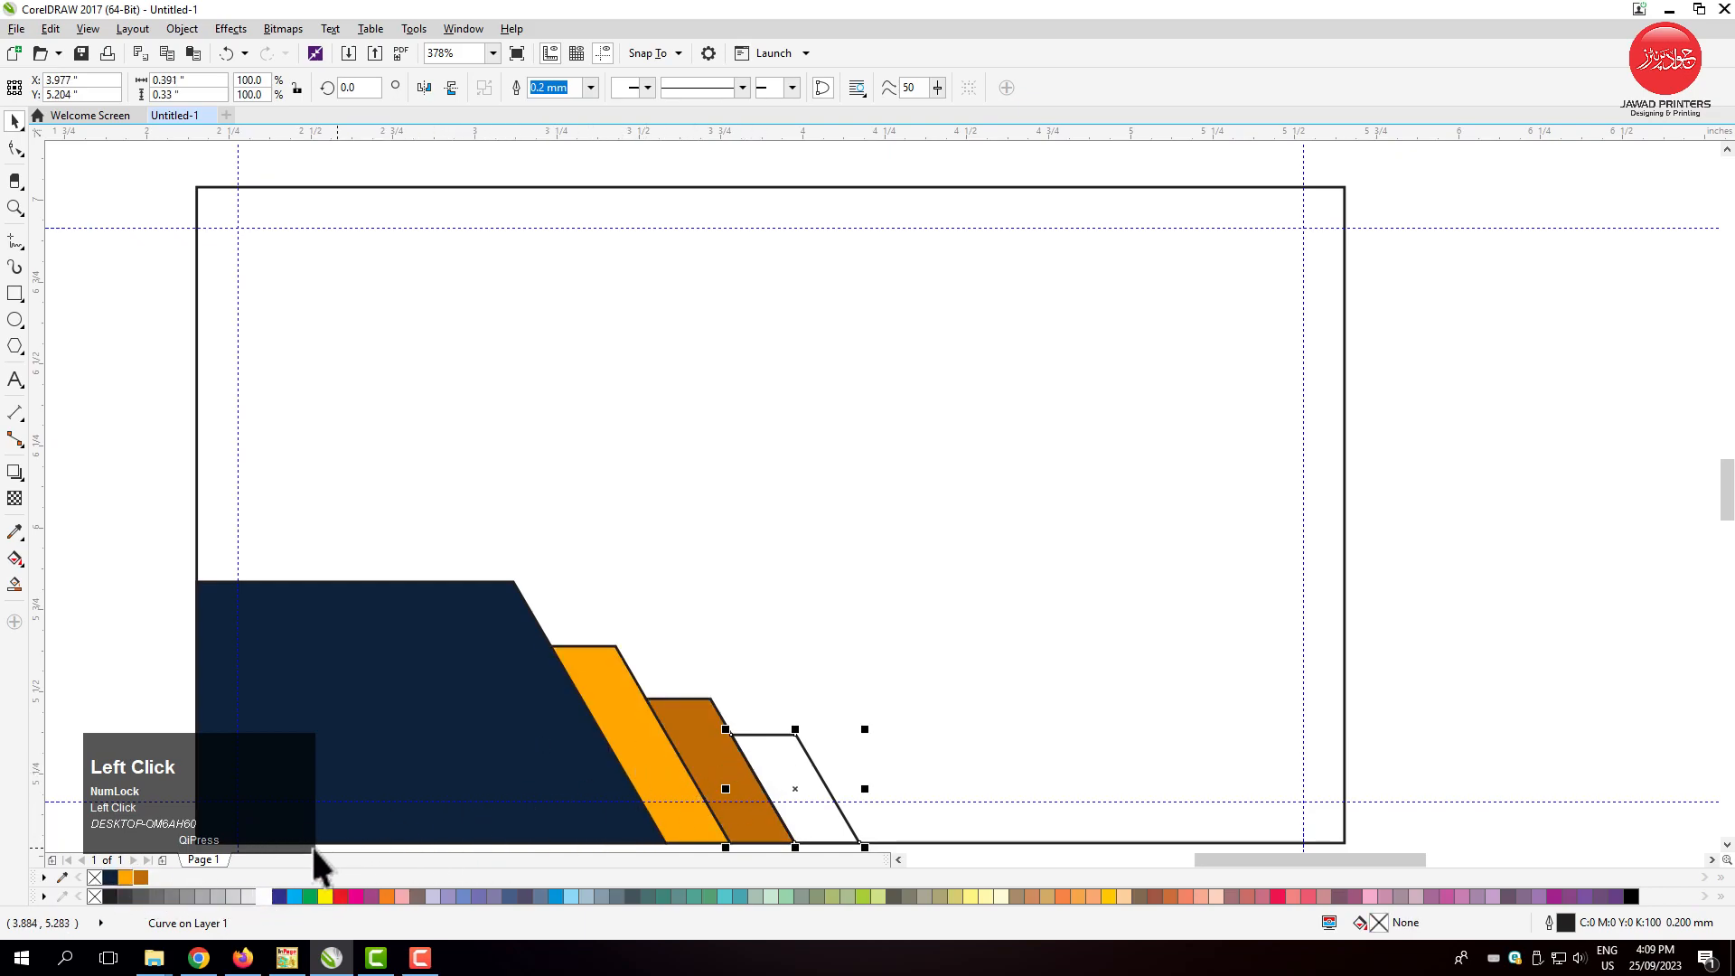
left_click(141, 878)
left_click(209, 503)
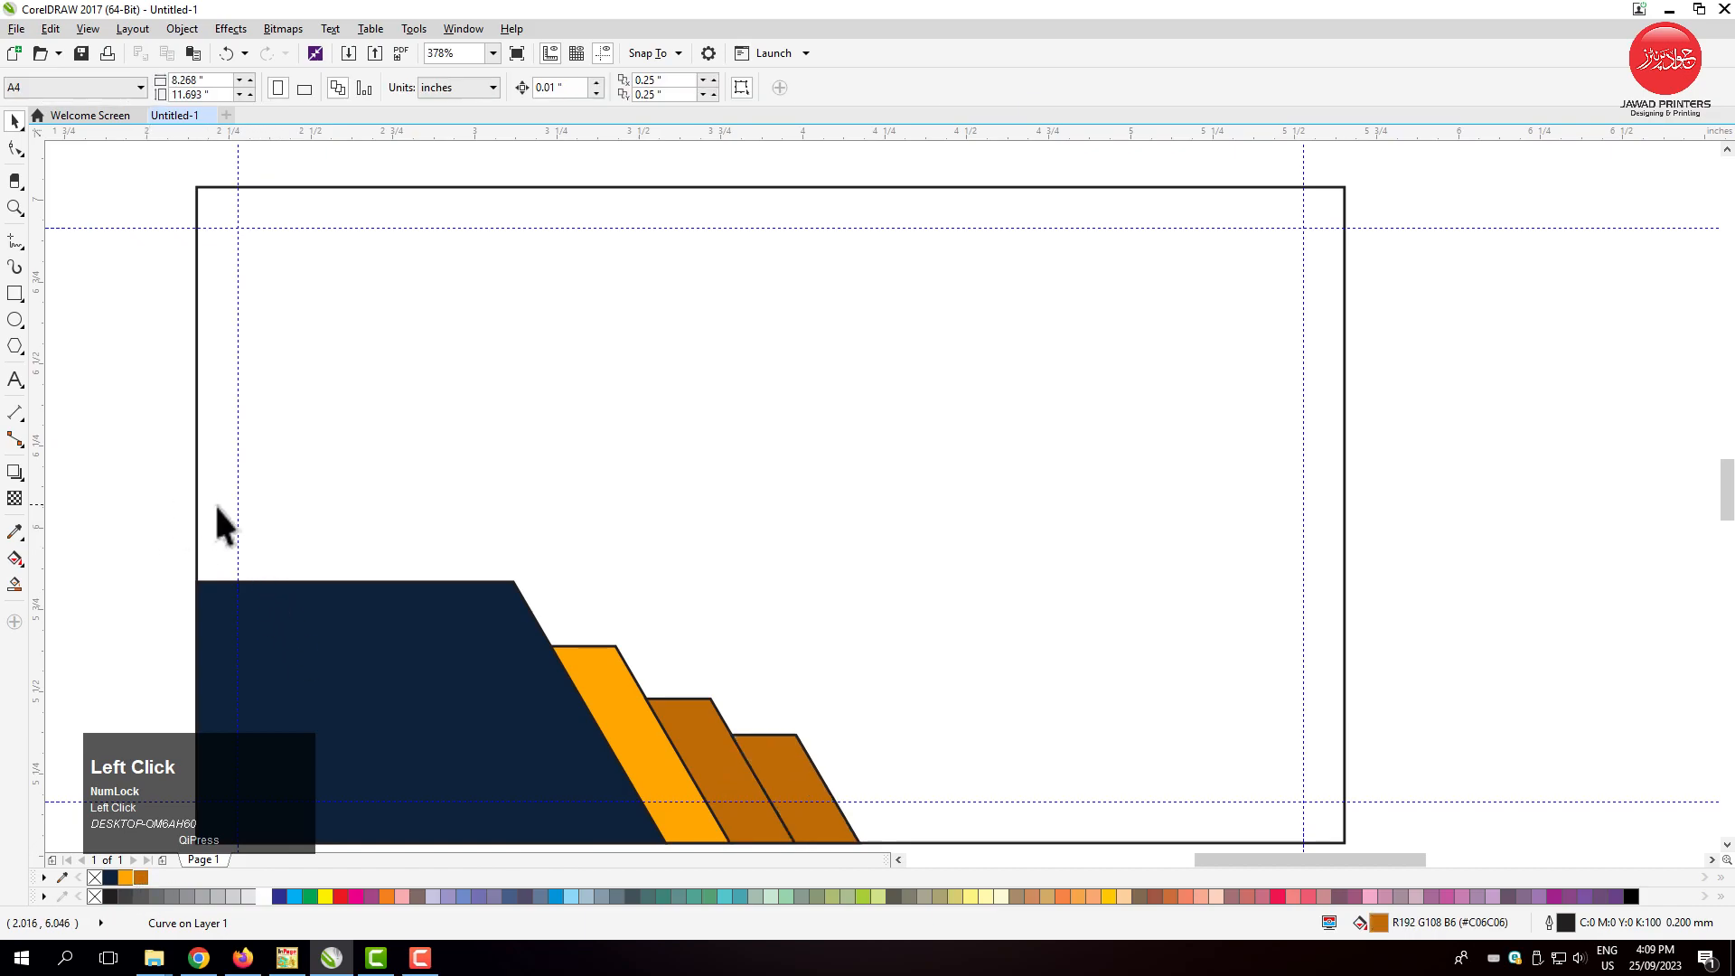
Draw a full-width rectangle along the front card's bottom edge and reduce its height to about 0.255 inches.
left_click(17, 294)
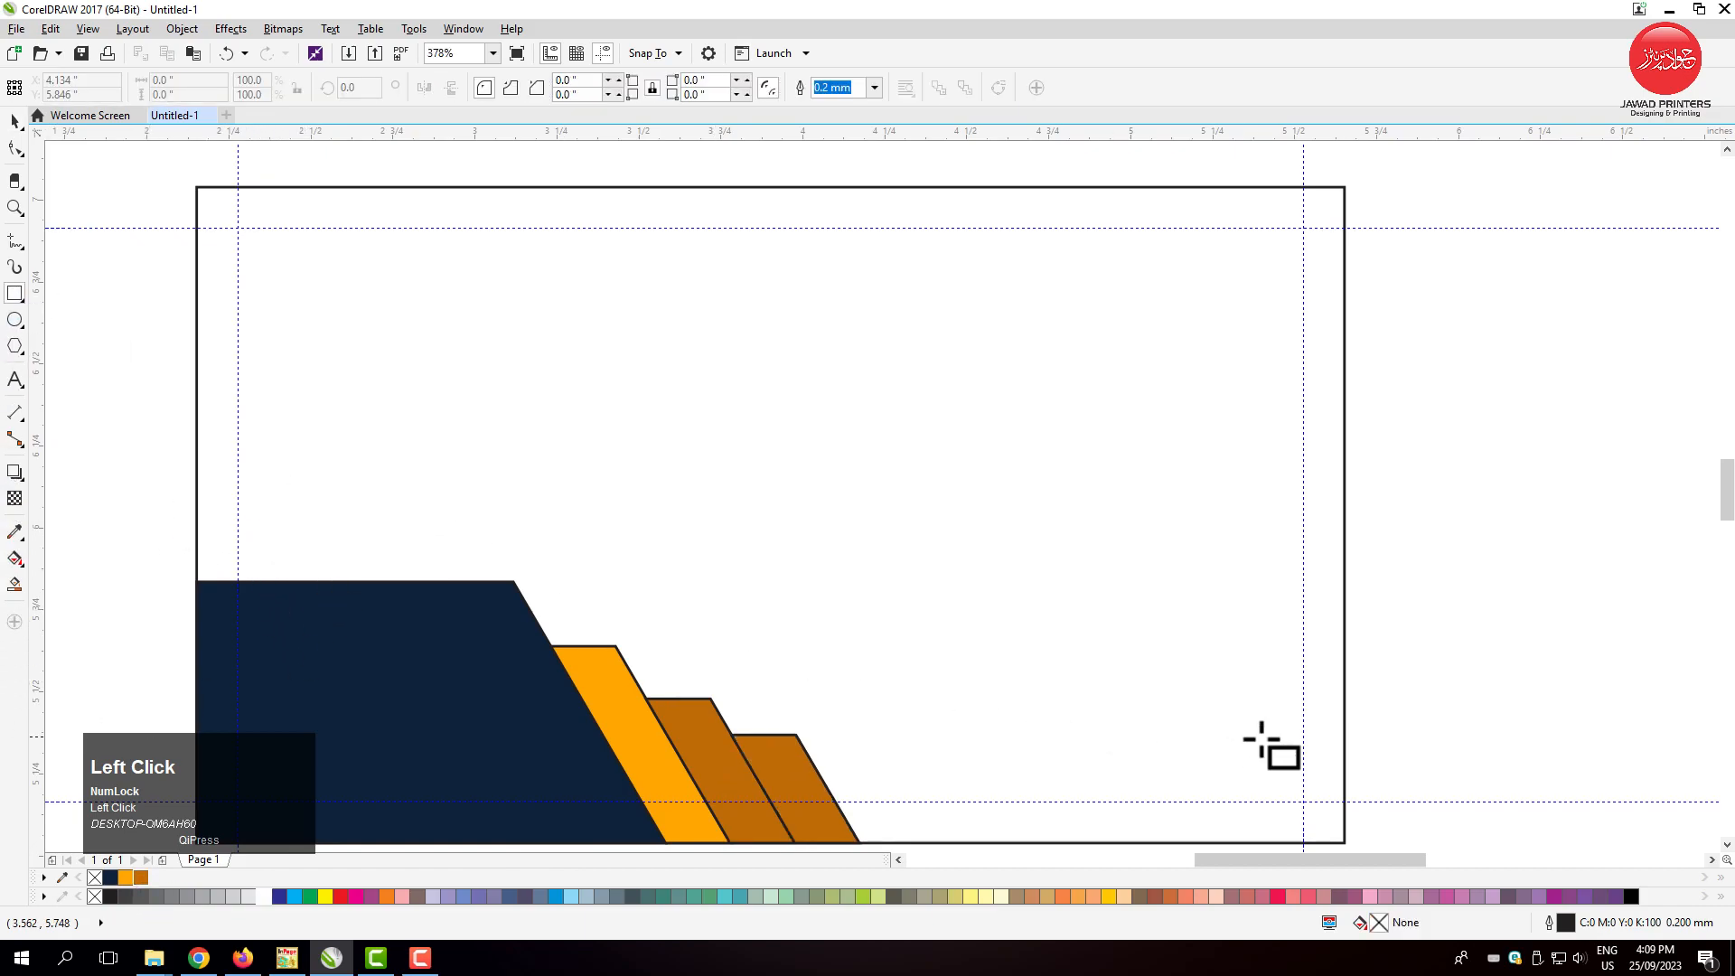
left_click_drag(1344, 741, 192, 788)
key("space")
left_click_drag(770, 677, 771, 701)
Fill the smallest parallelogram and the full-width bottom strip with the dark navy document colour.
left_click(767, 681)
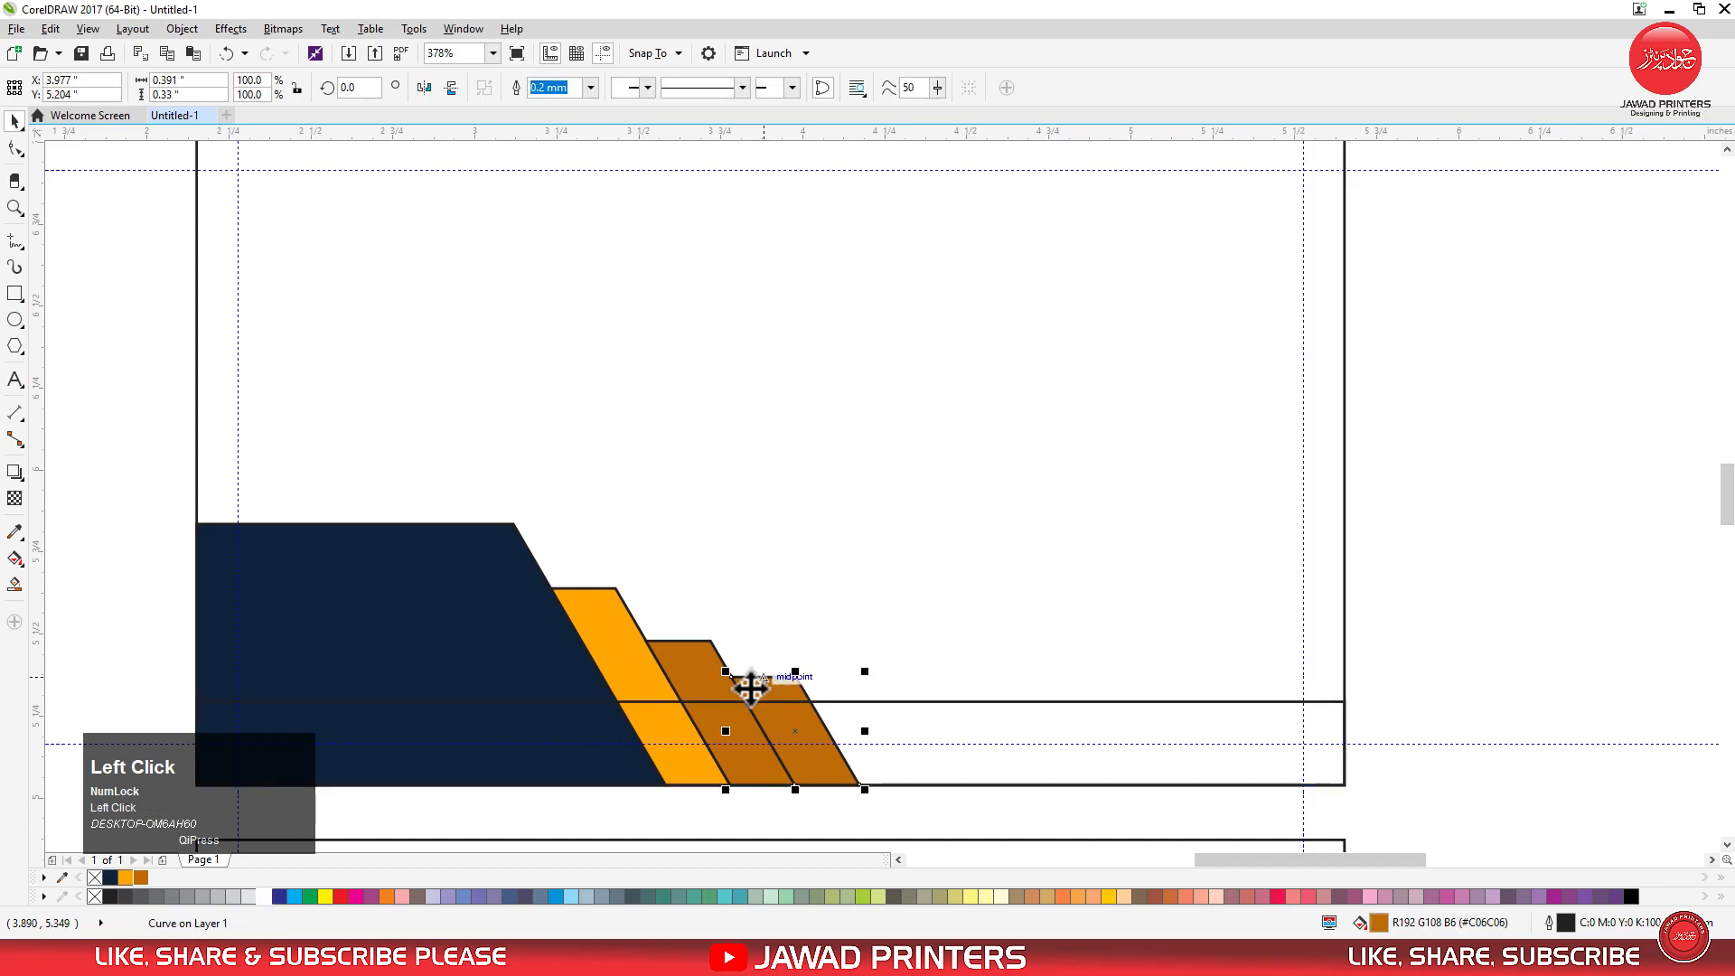
left_click(110, 879)
left_click(954, 720)
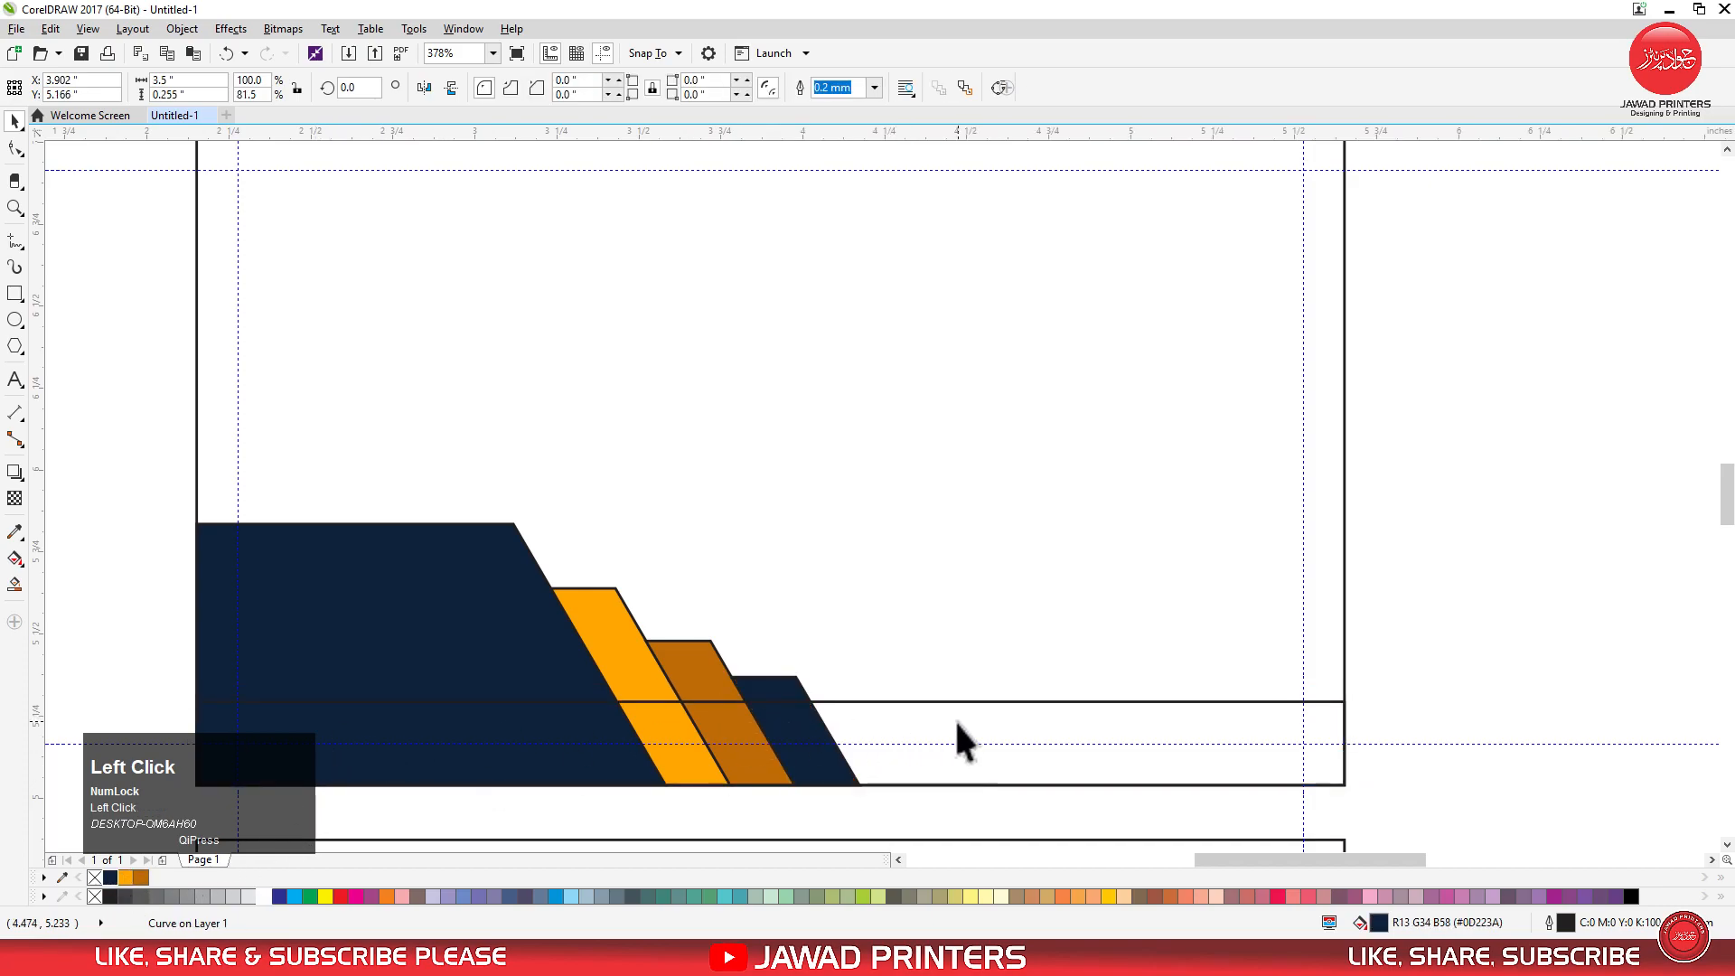
left_click(111, 875)
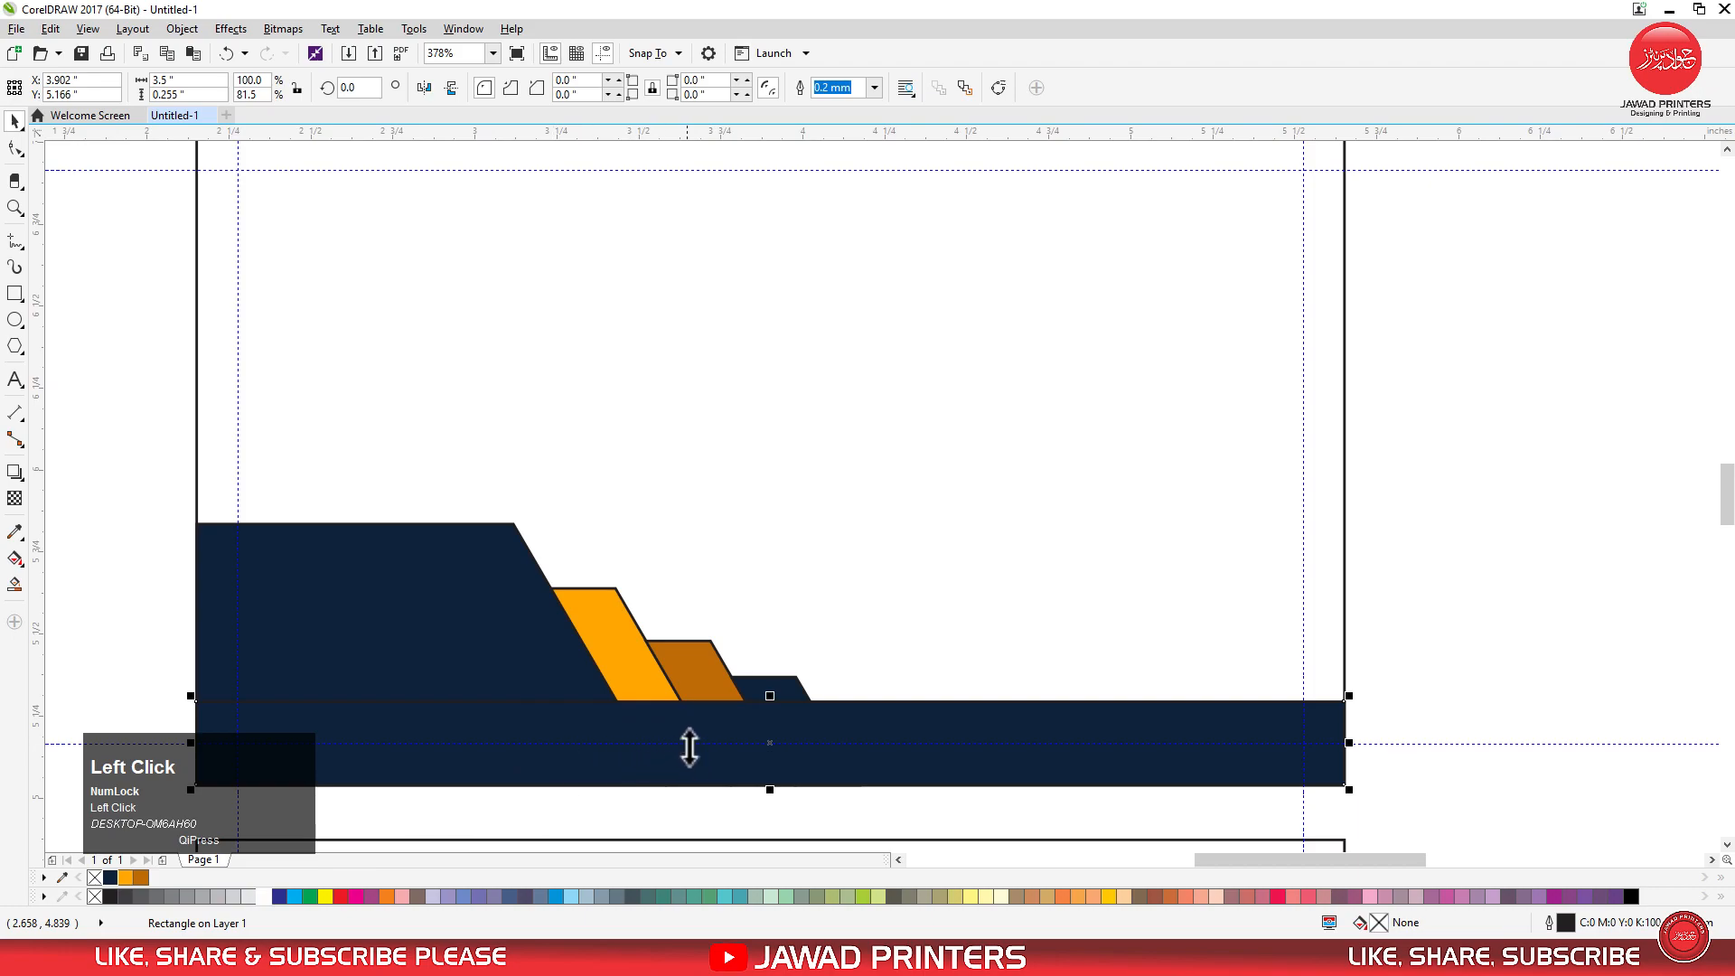
Bring the four slanted shapes in front of the strip and remove the outlines from the shapes and the strip.
left_click_drag(893, 821, 273, 527)
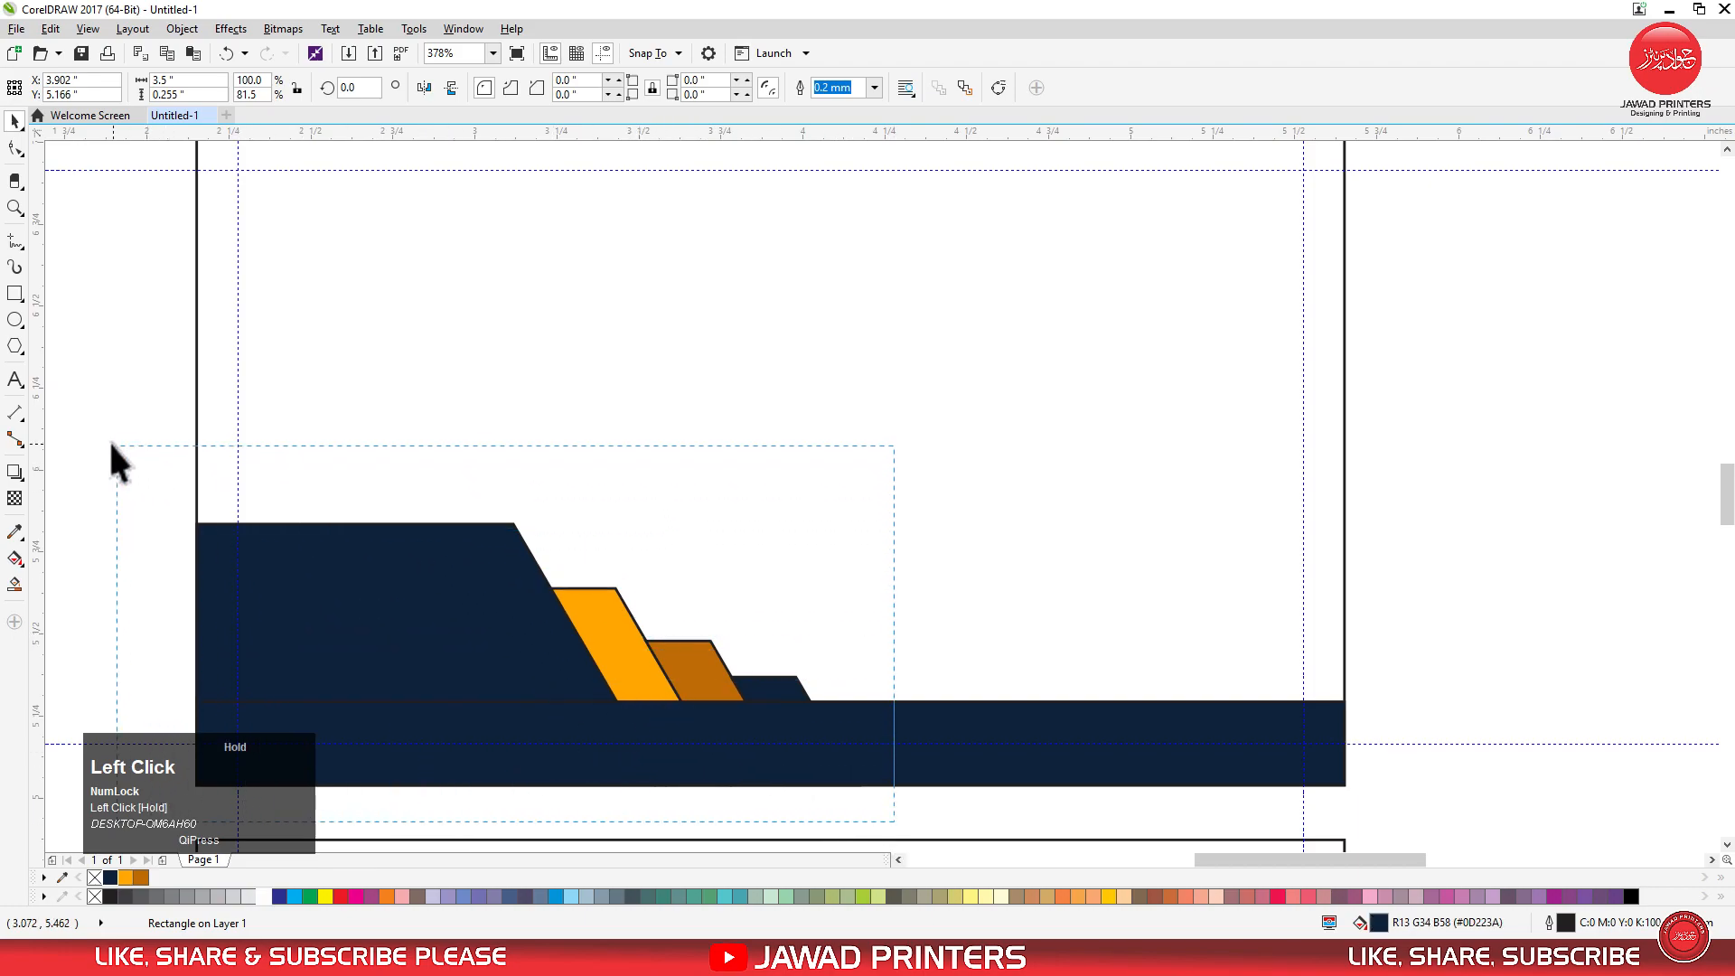
left_click_drag(113, 444, 110, 441)
key("shift+Page_Up")
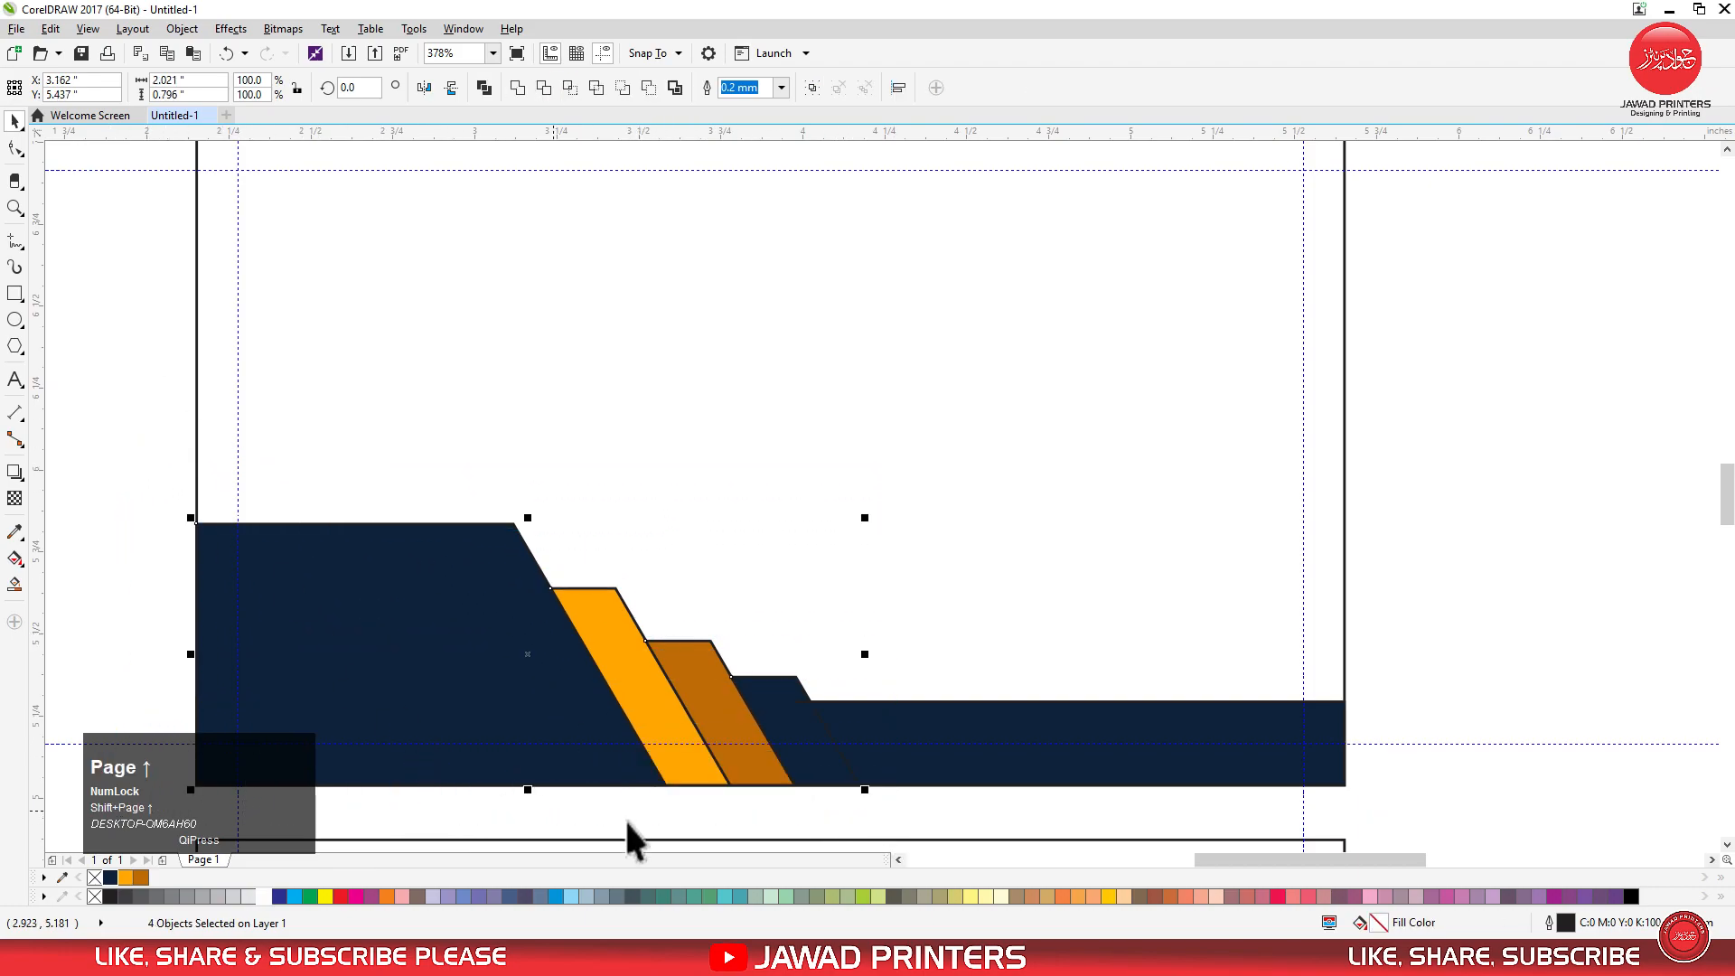
right_click(94, 893)
left_click(965, 733)
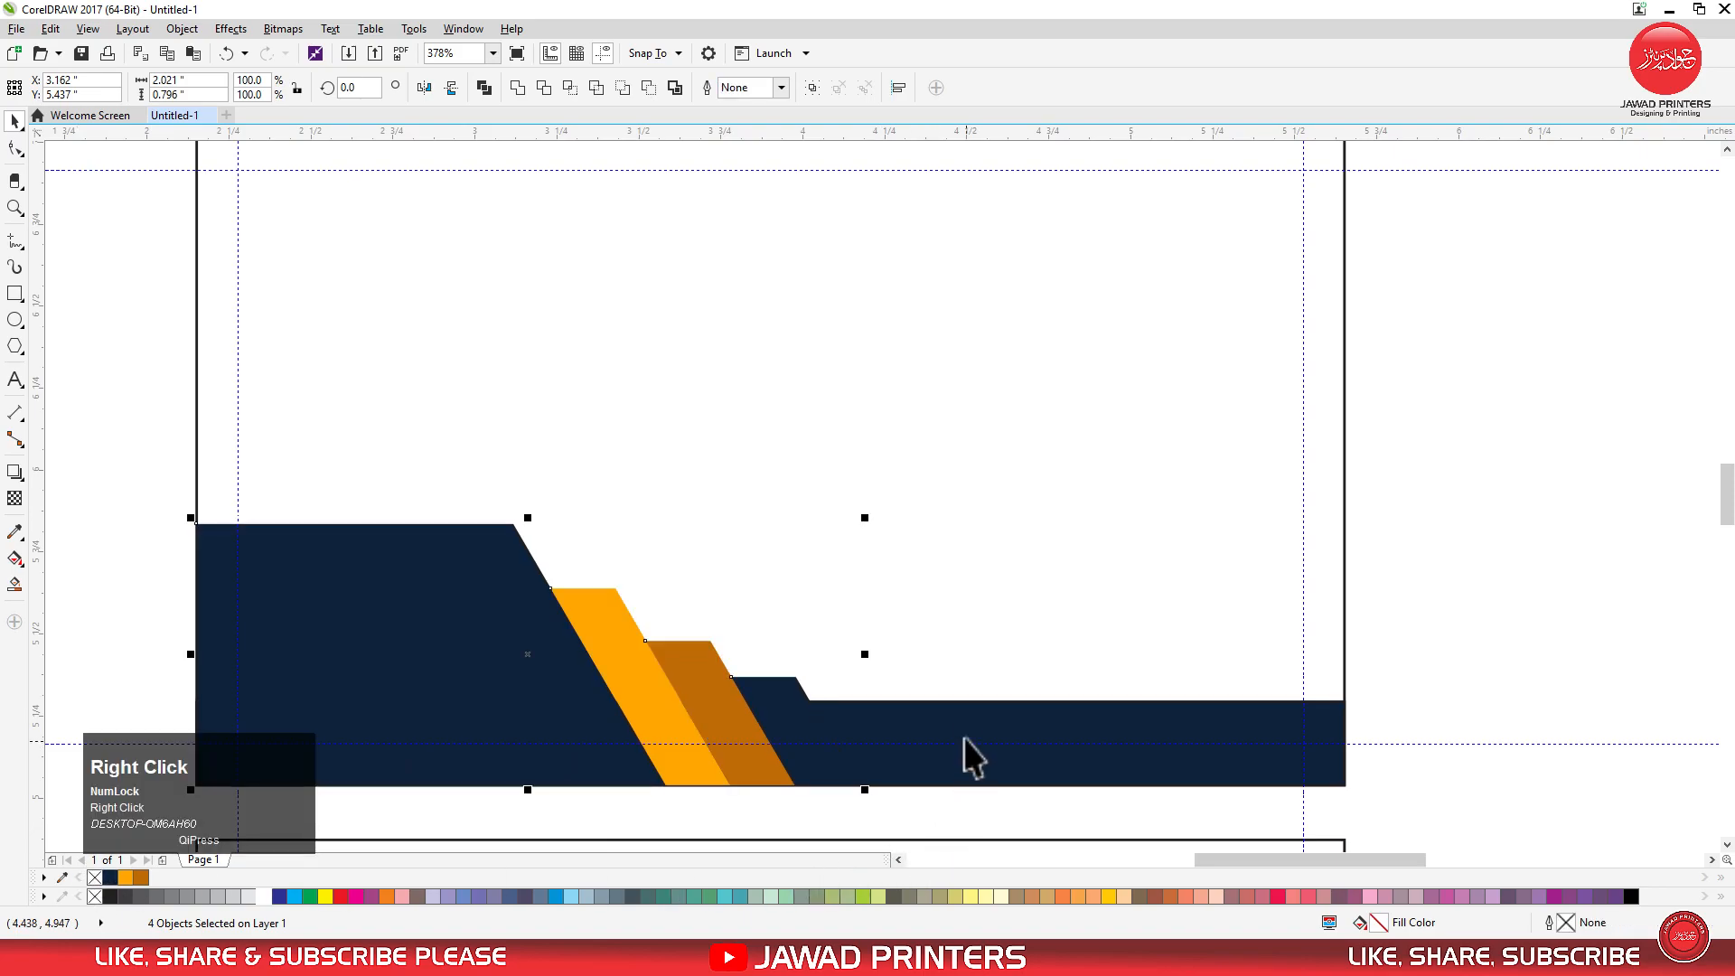
left_click(154, 568)
Draw a helper rectangle about 1.828 by 0.615 inches in the back card's upper-right corner.
key("F4")
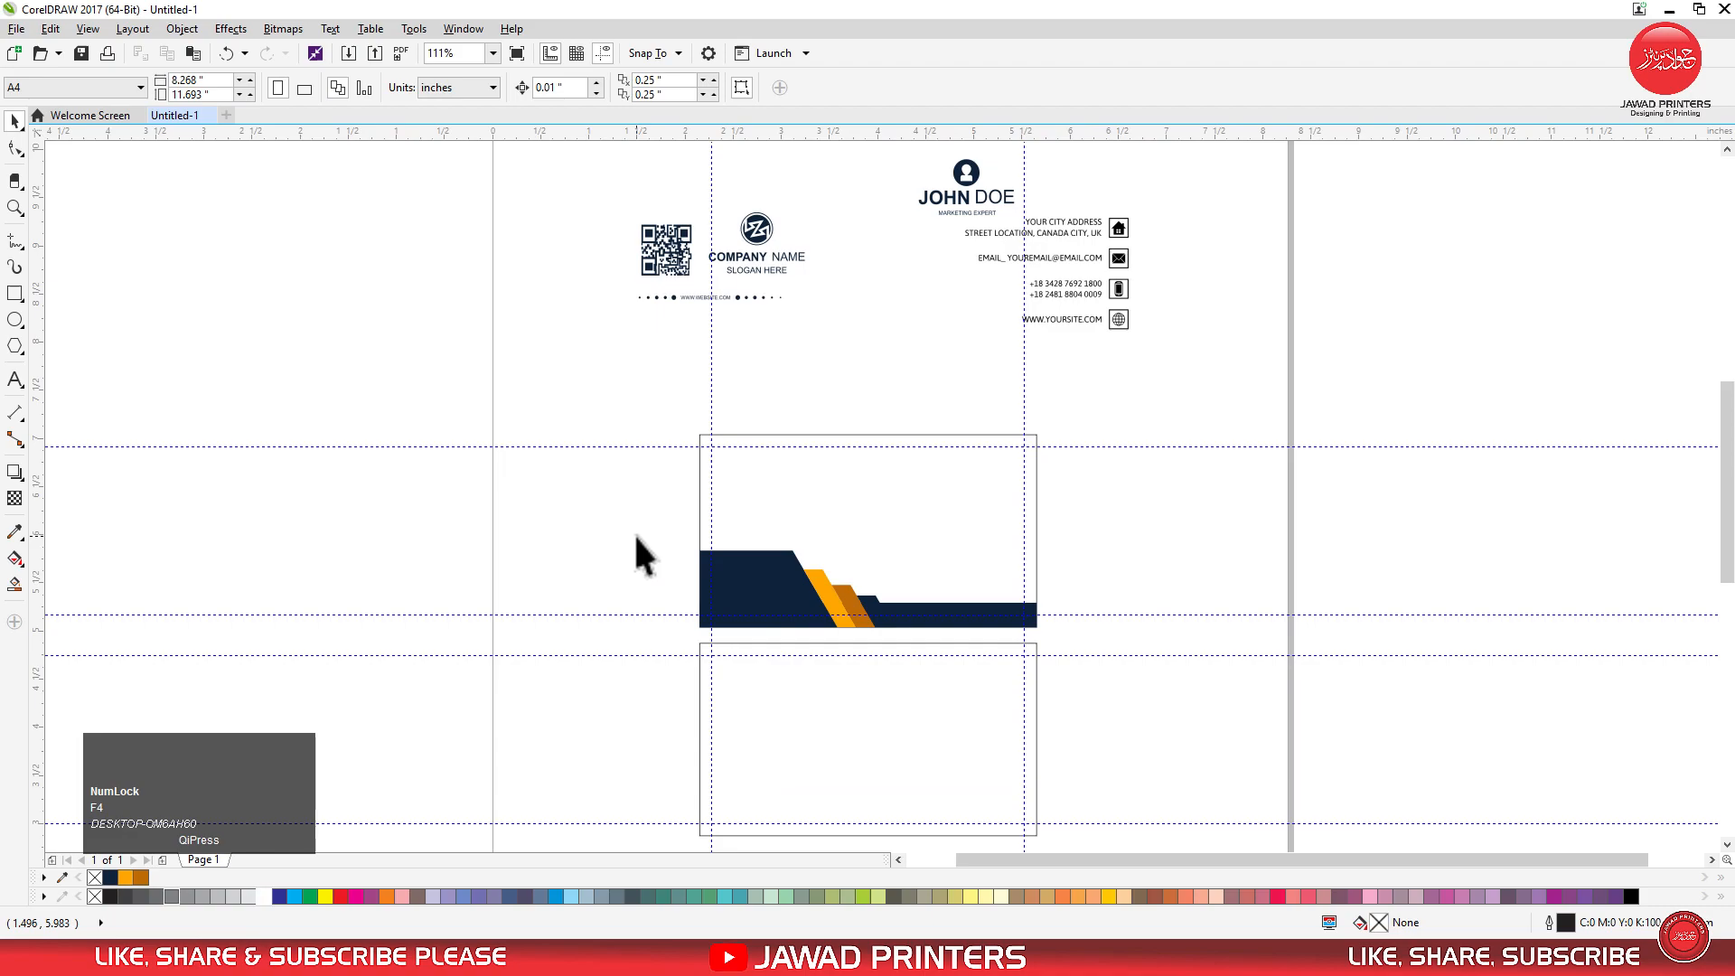
key("F2")
left_click_drag(689, 642, 1049, 832)
left_click(14, 293)
left_click_drag(1417, 159, 823, 357)
key("space")
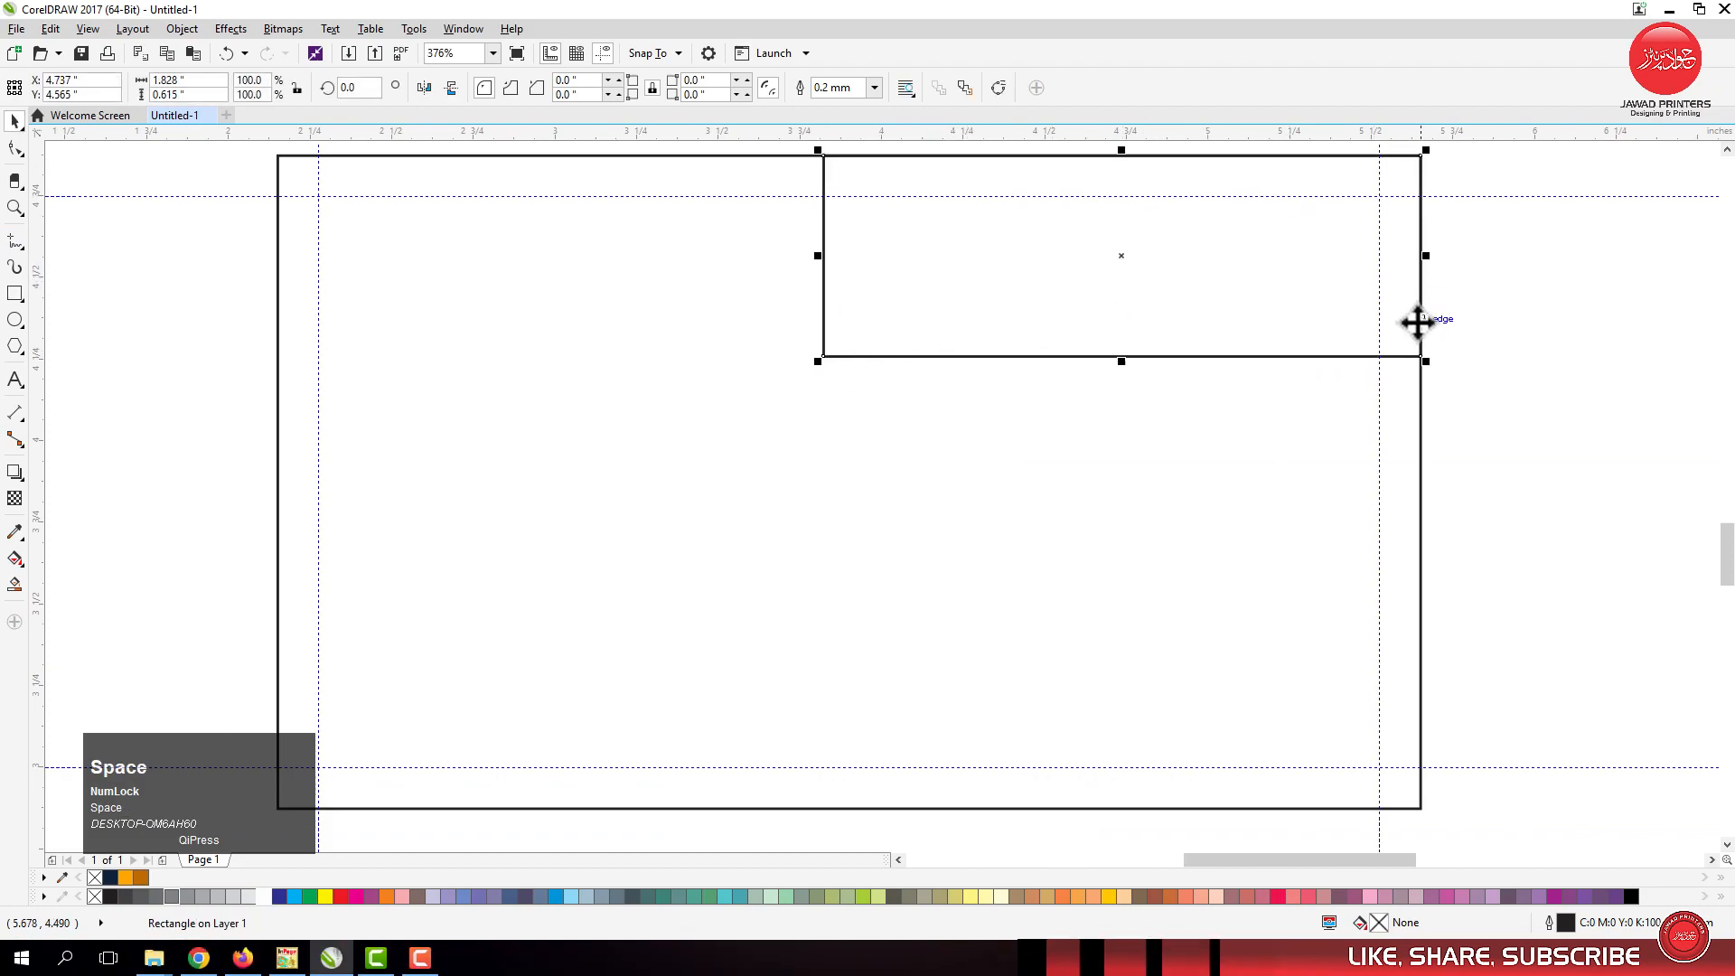
Draw a second rectangle about 1.067 by 0.615 inches from the same corner of the back card.
key("space")
left_click_drag(1421, 356, 1072, 156)
key("space")
Convert the new rectangle to curves and slant its left side by moving the lower-left node inward along the bottom edge.
left_click(16, 149)
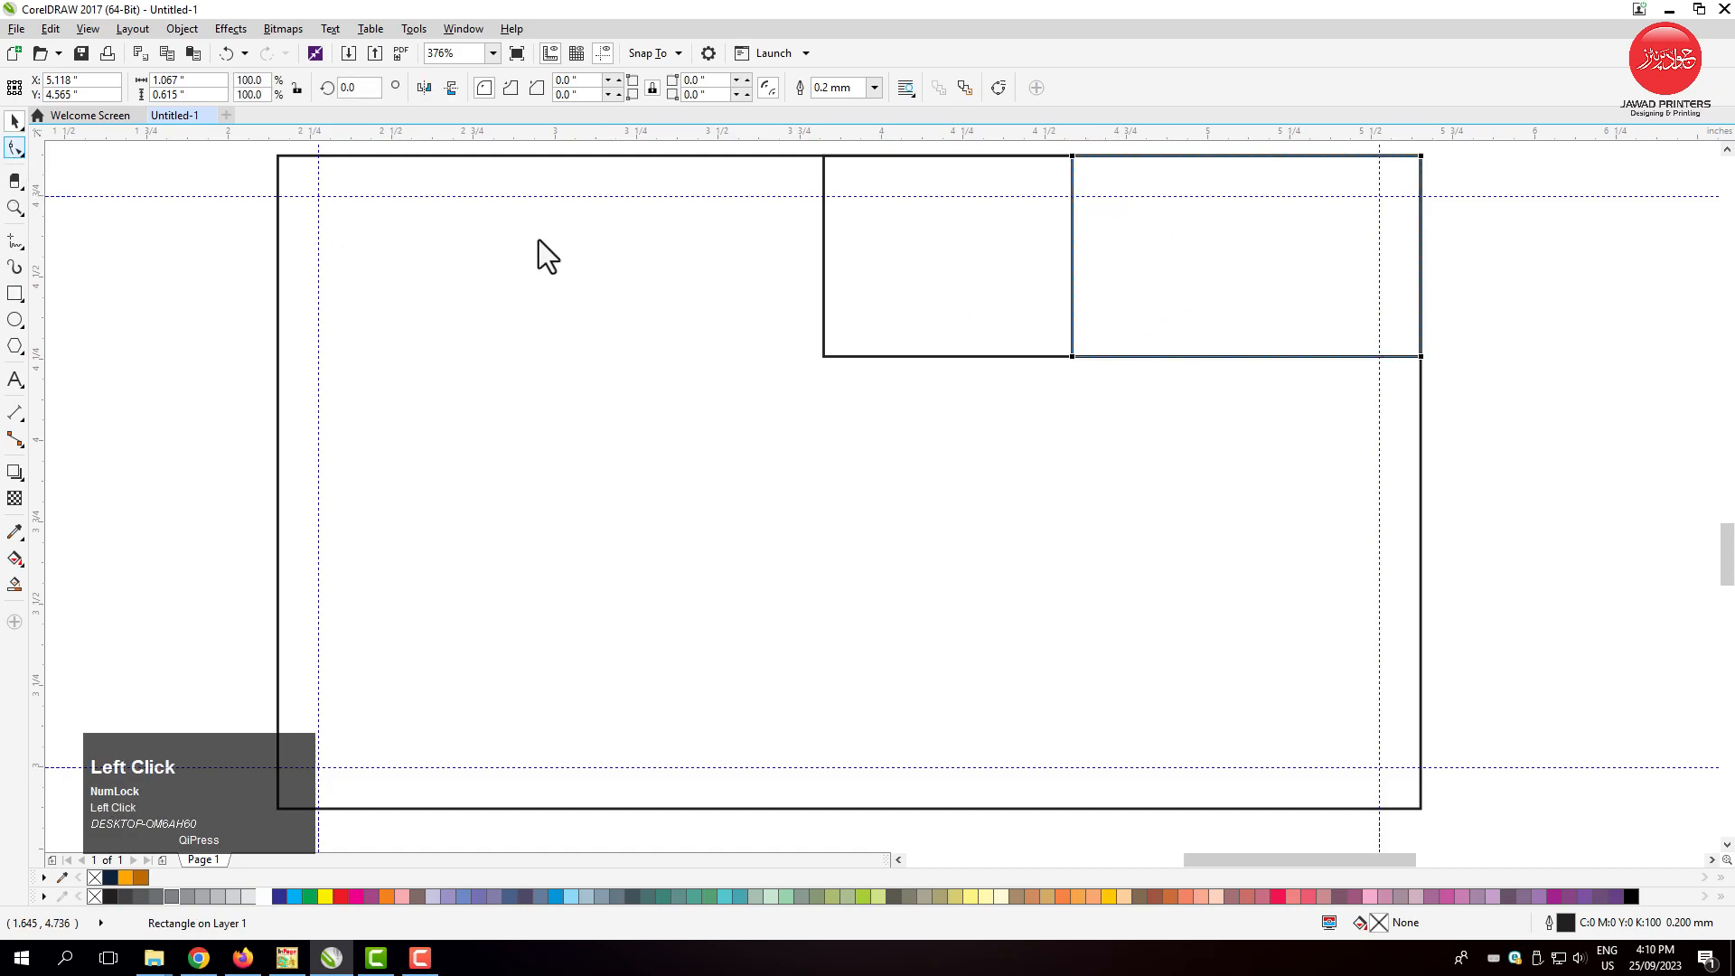
key("ctrl+q")
left_click_drag(1072, 355, 1185, 355)
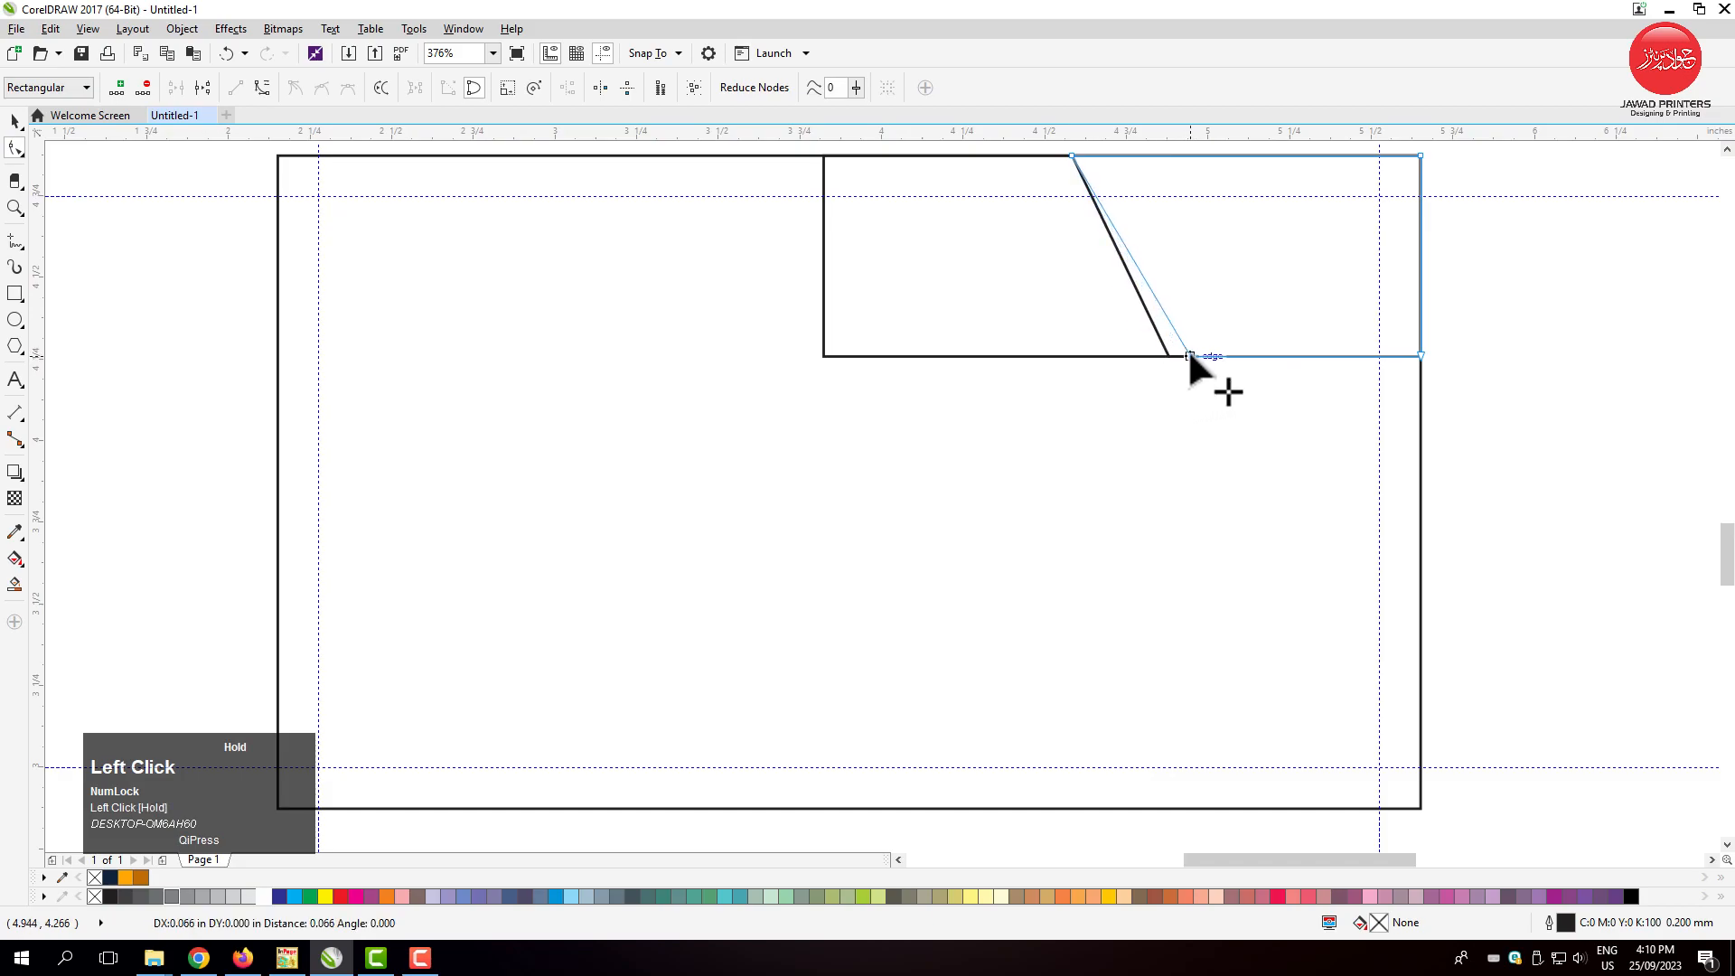
key("space")
key("space")
left_click_drag(1054, 405, 1256, 144)
left_click_drag(1074, 228, 1035, 226)
key("ctrl+z")
Shift both nodes of the slanted side to the left until the shape is about 1.258 inches wide.
left_click_drag(1041, 457, 1210, 255)
left_click_drag(1074, 228, 1010, 229)
key("space")
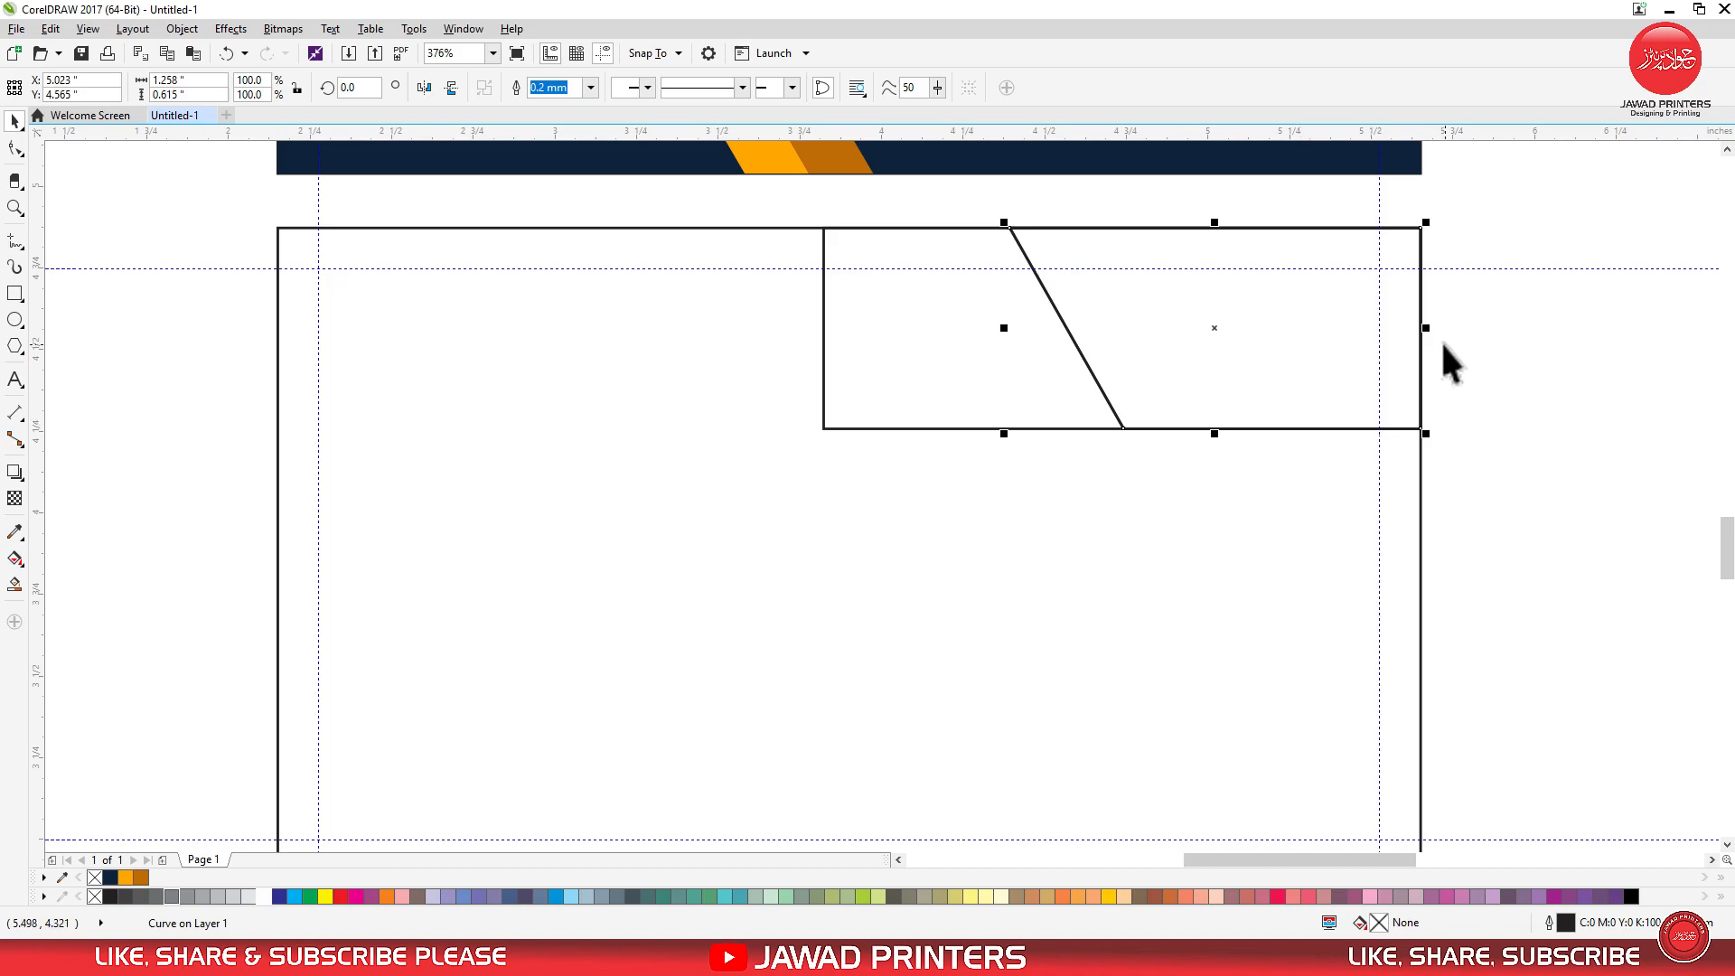
Duplicate the slanted shape to the left and reshape the copy into an adjoining parallelogram about 0.463 by 0.429 inches.
left_click_drag(1422, 327, 1348, 359)
key("space")
left_click_drag(1325, 507, 1379, 202)
left_click_drag(1347, 426, 1123, 427)
left_click_drag(1122, 227, 1009, 228)
left_click_drag(1032, 452, 1085, 360)
key("space")
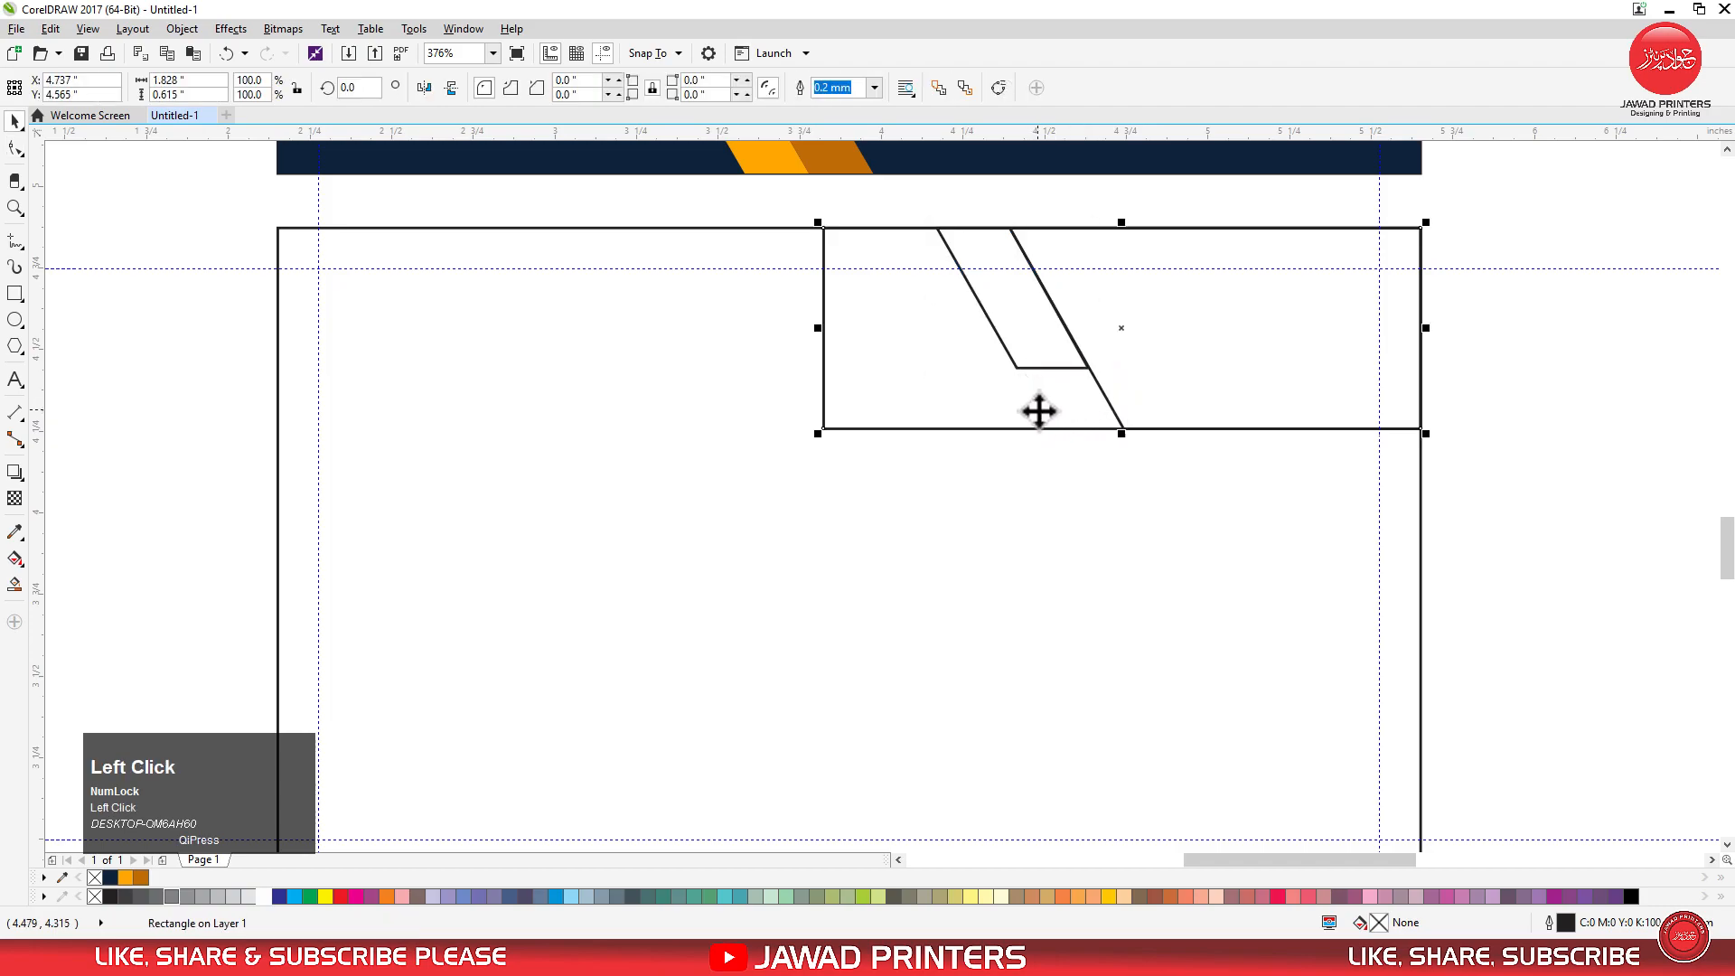
Delete the helper rectangle and make a shorter copy of the parallelogram to its left, about 0.335 inches high.
left_click(1040, 423)
left_click(1039, 367)
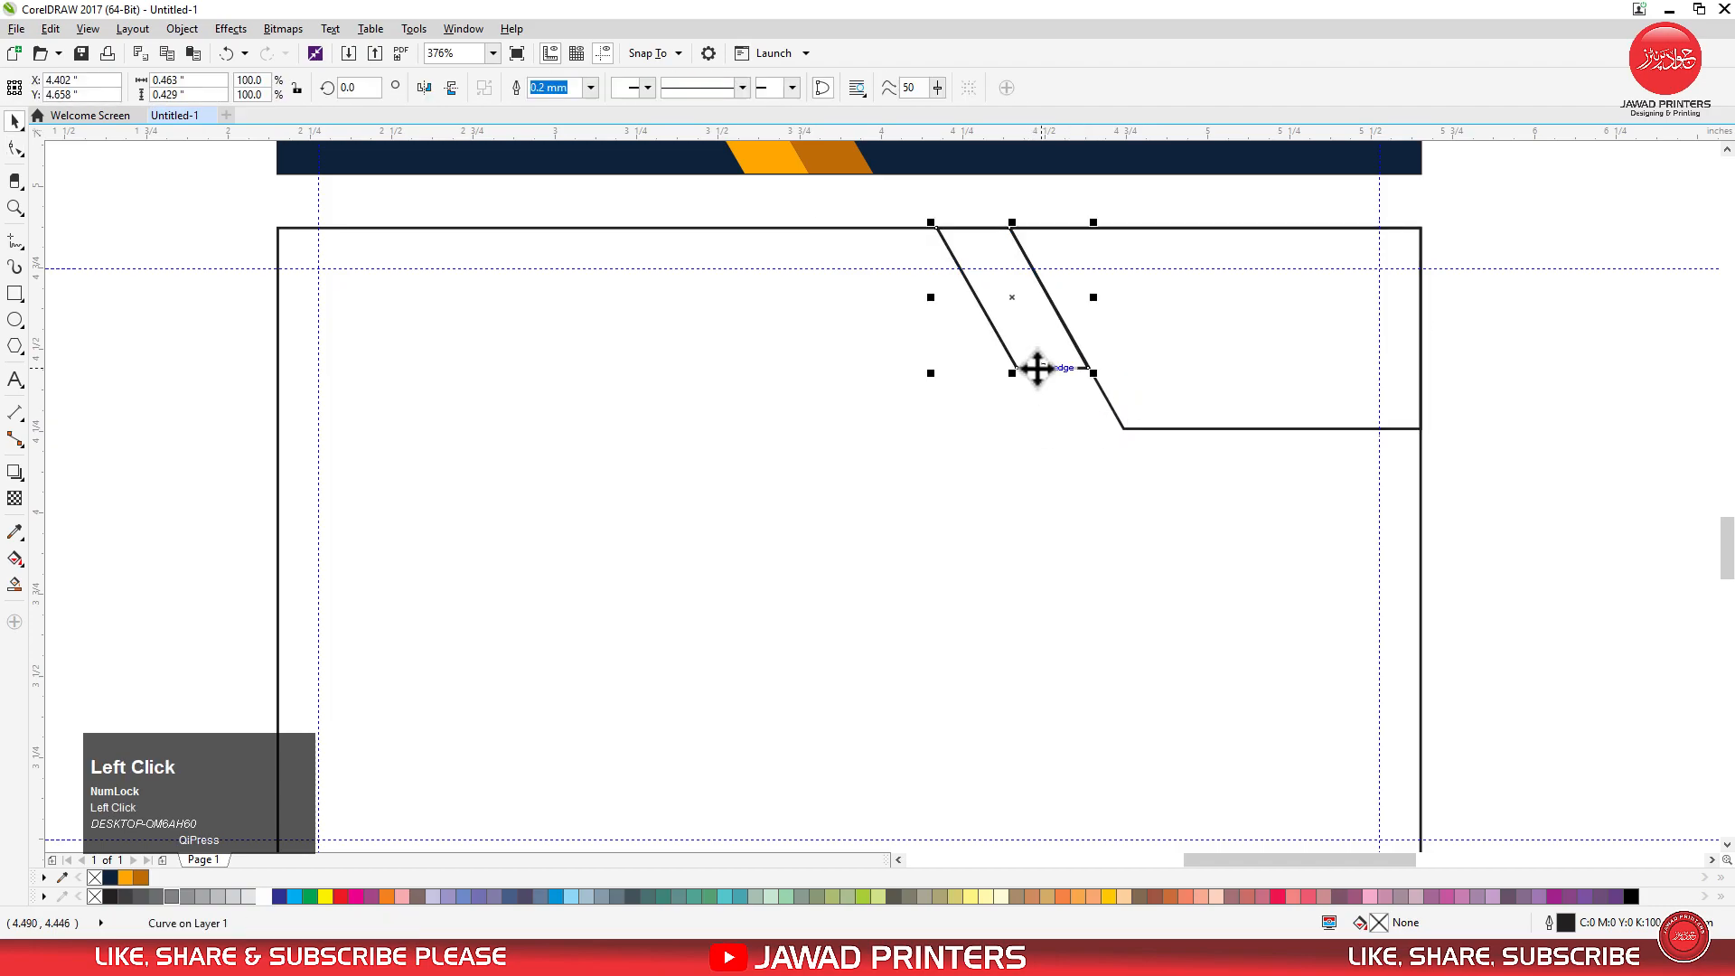
left_click_drag(1084, 362, 992, 366)
key("space")
left_click_drag(907, 403, 937, 353)
Duplicate the second parallelogram, snap the copy against its left side and shorten it to about 0.233 inches high.
key("space")
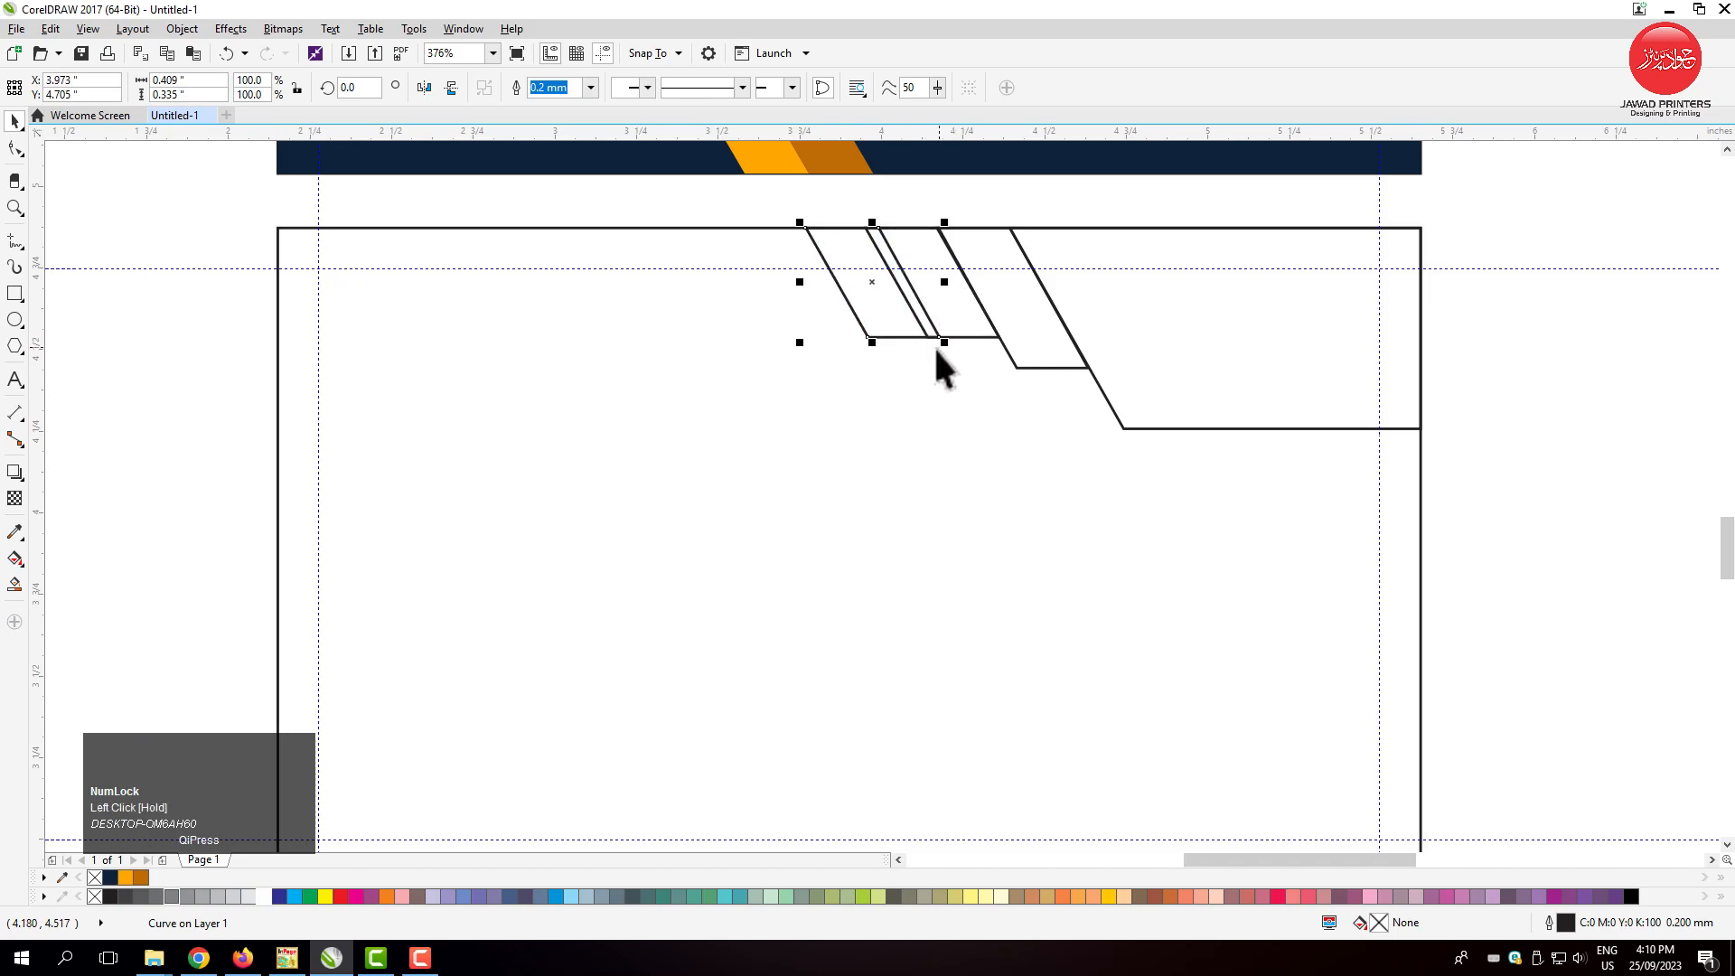
key("F2")
left_click_drag(790, 207, 1022, 414)
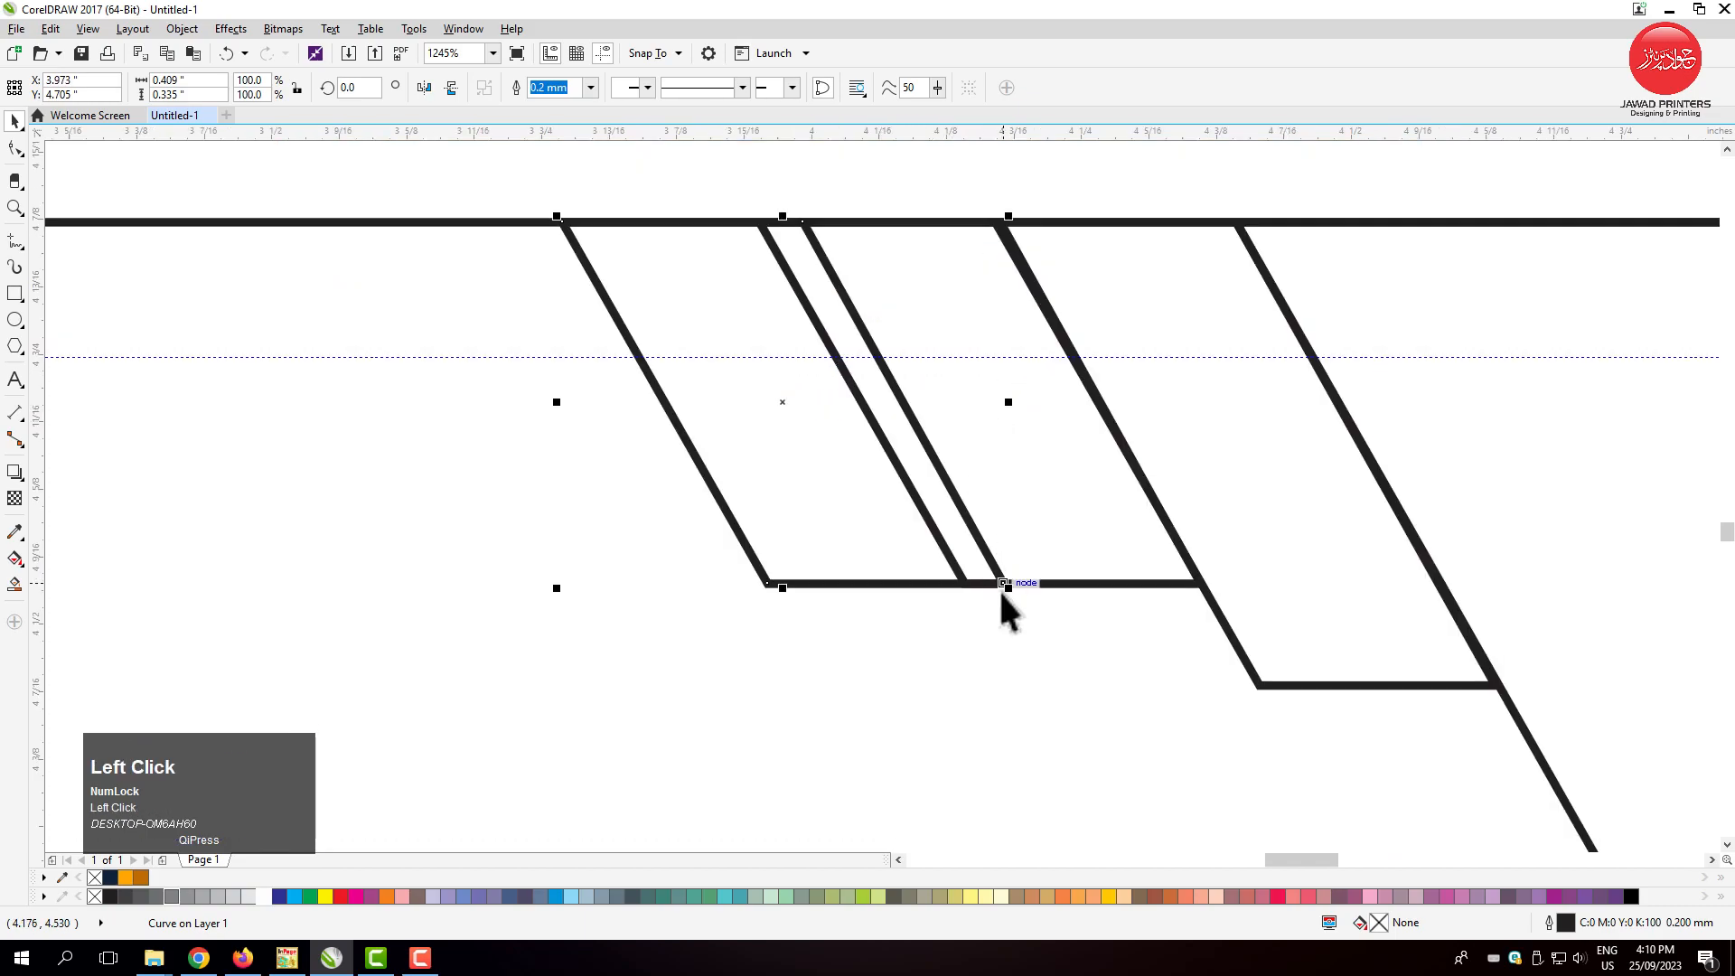
left_click_drag(1003, 589, 962, 589)
key("space")
left_click_drag(612, 658, 904, 479)
key("space")
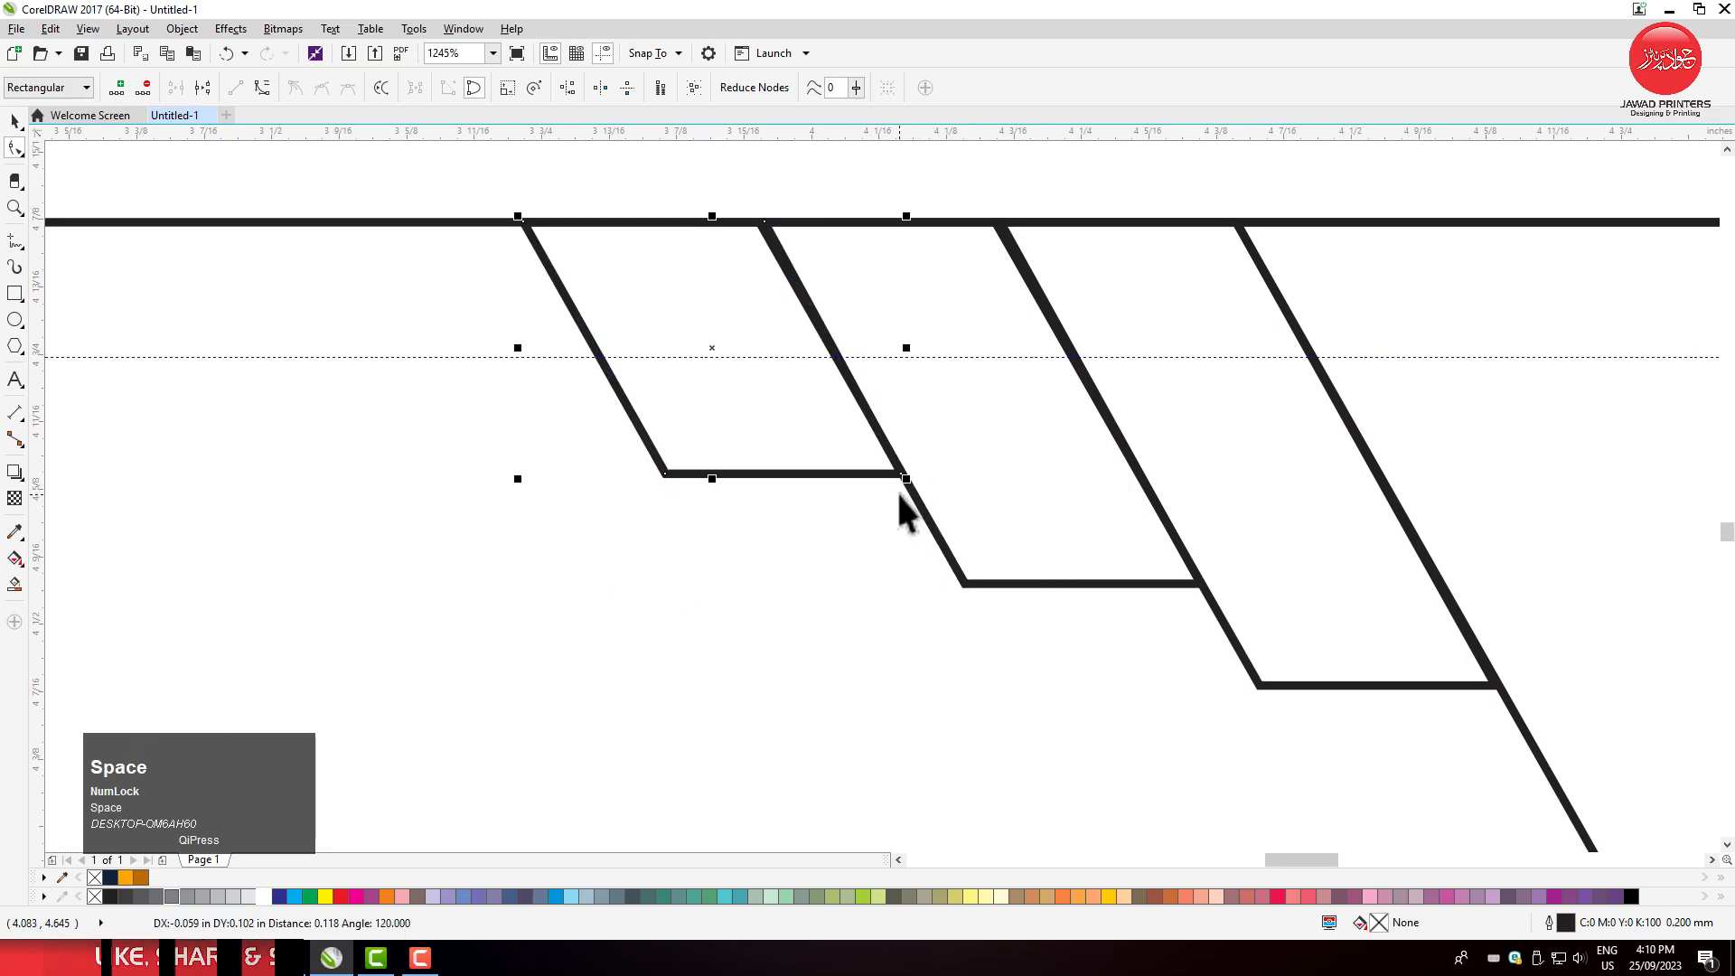
Fill the back card's large slanted shape with navy and the adjoining parallelograms, from tallest to smallest, with orange, brown and navy.
scroll(904, 511, "down", 6)
left_click(973, 453)
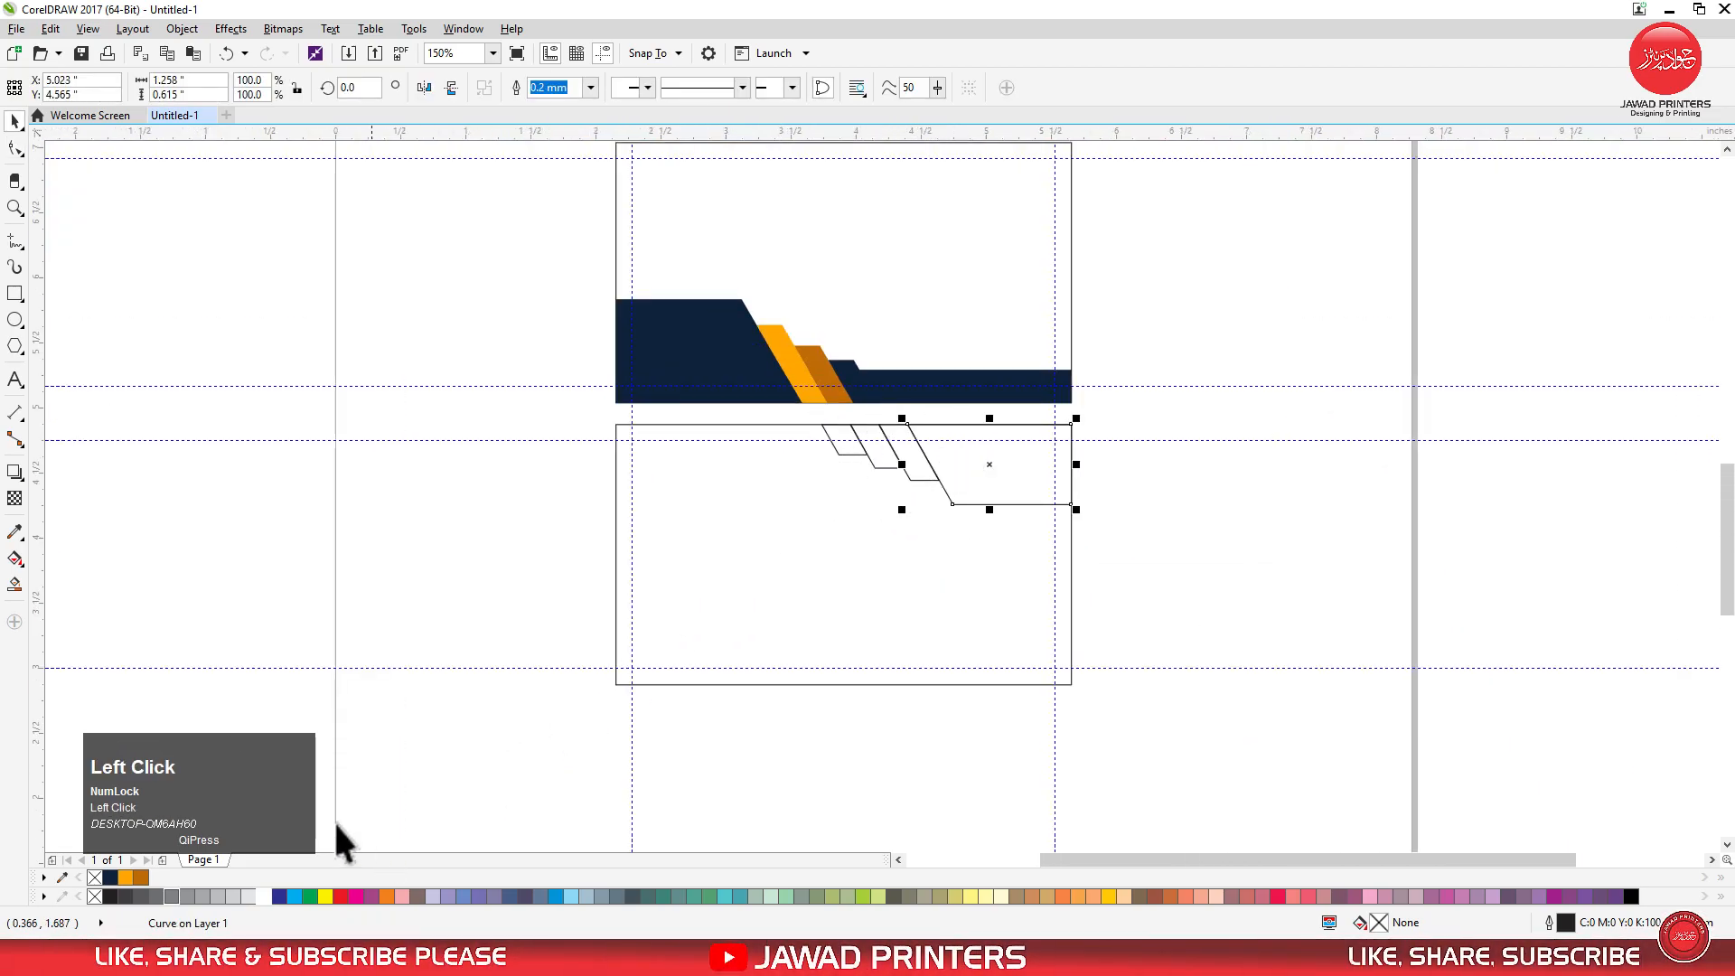
left_click(109, 877)
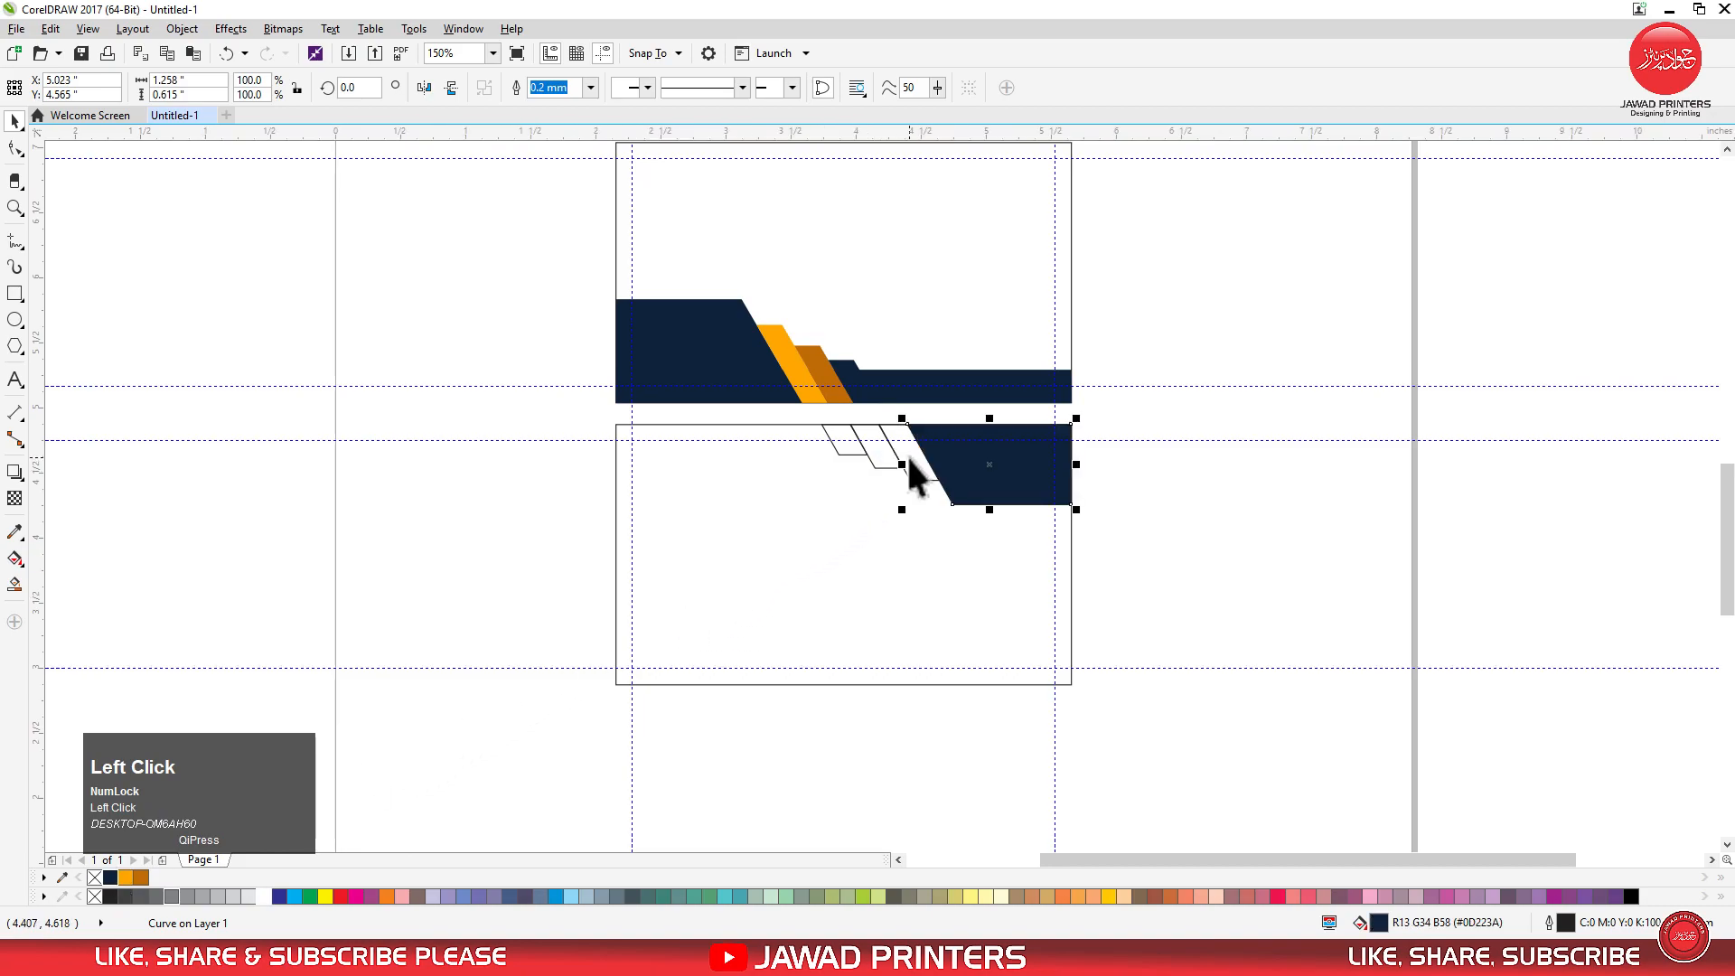
left_click(123, 877)
left_click(893, 462)
left_click(140, 877)
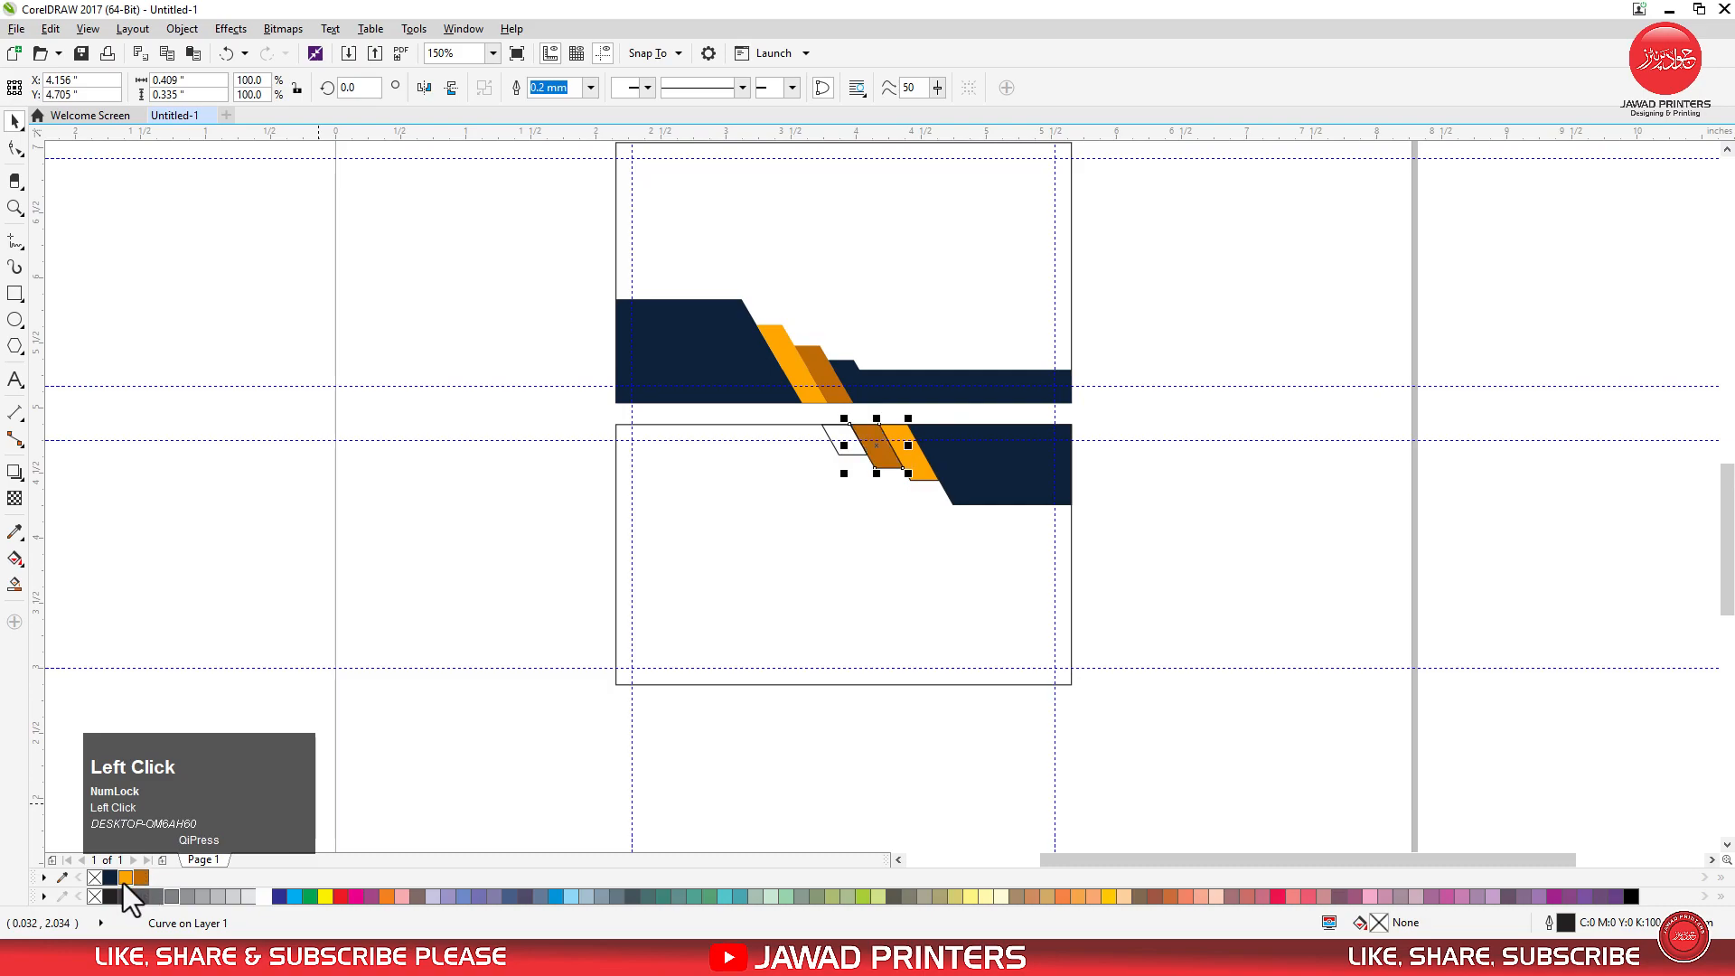
left_click(836, 445)
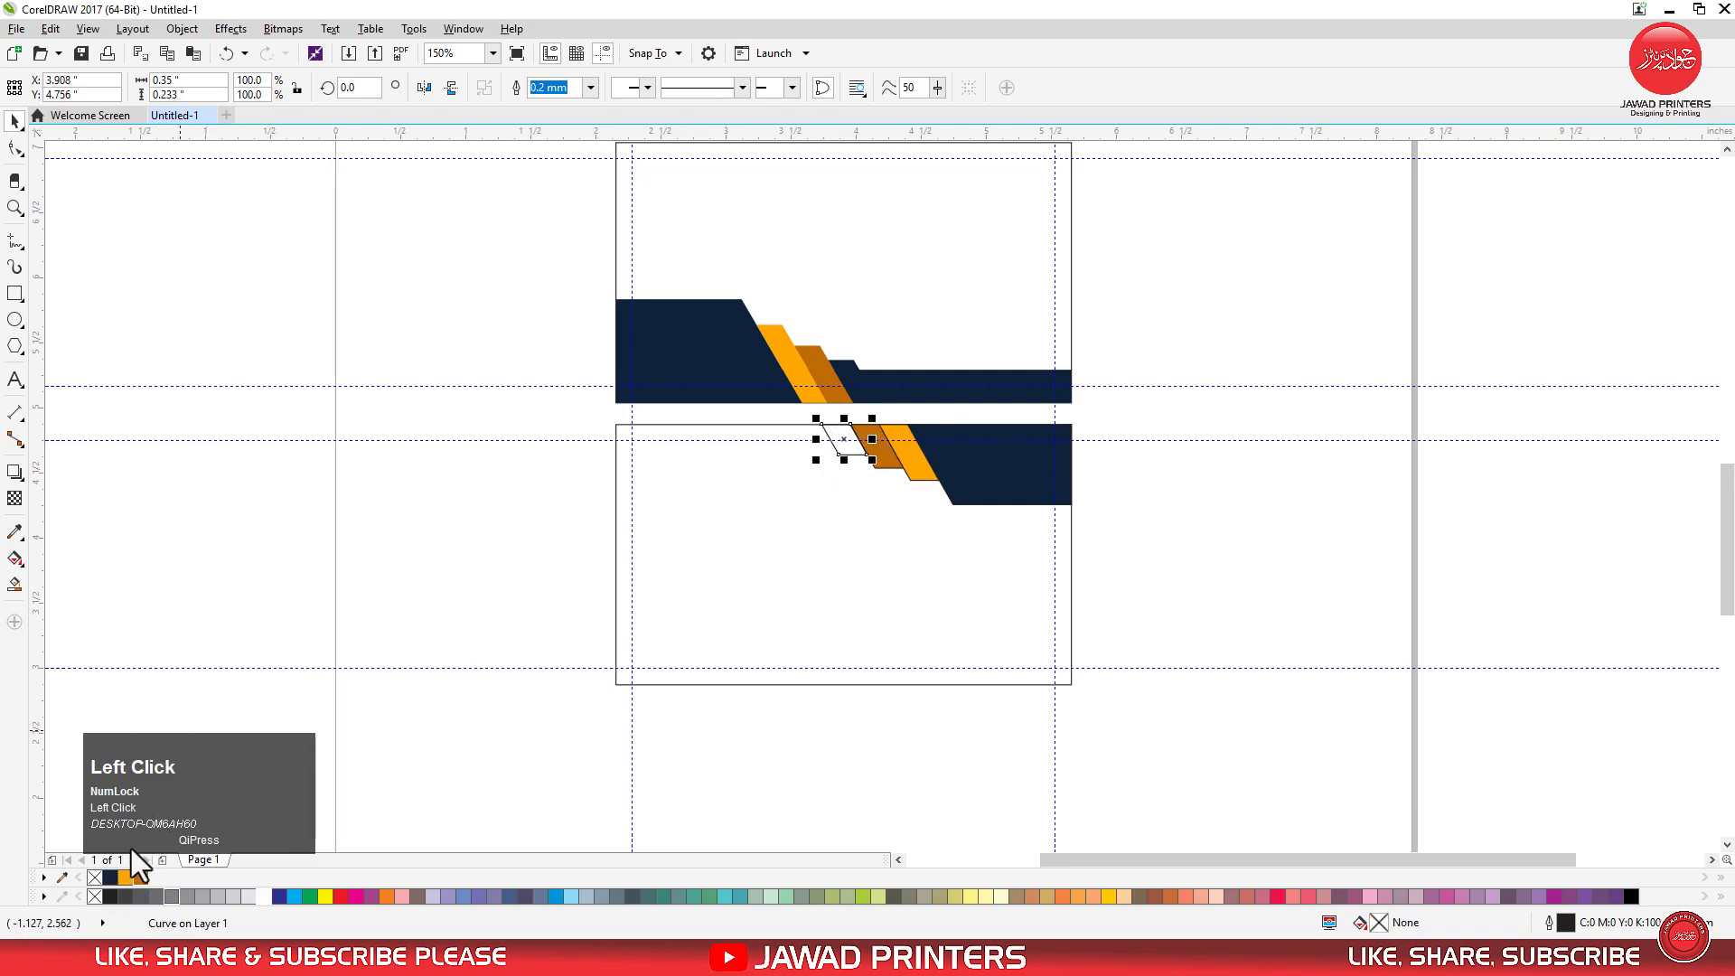
Remove the outlines of the back card's four slanted shapes and group them at their original size.
left_click_drag(1080, 392, 798, 523)
right_click(95, 896)
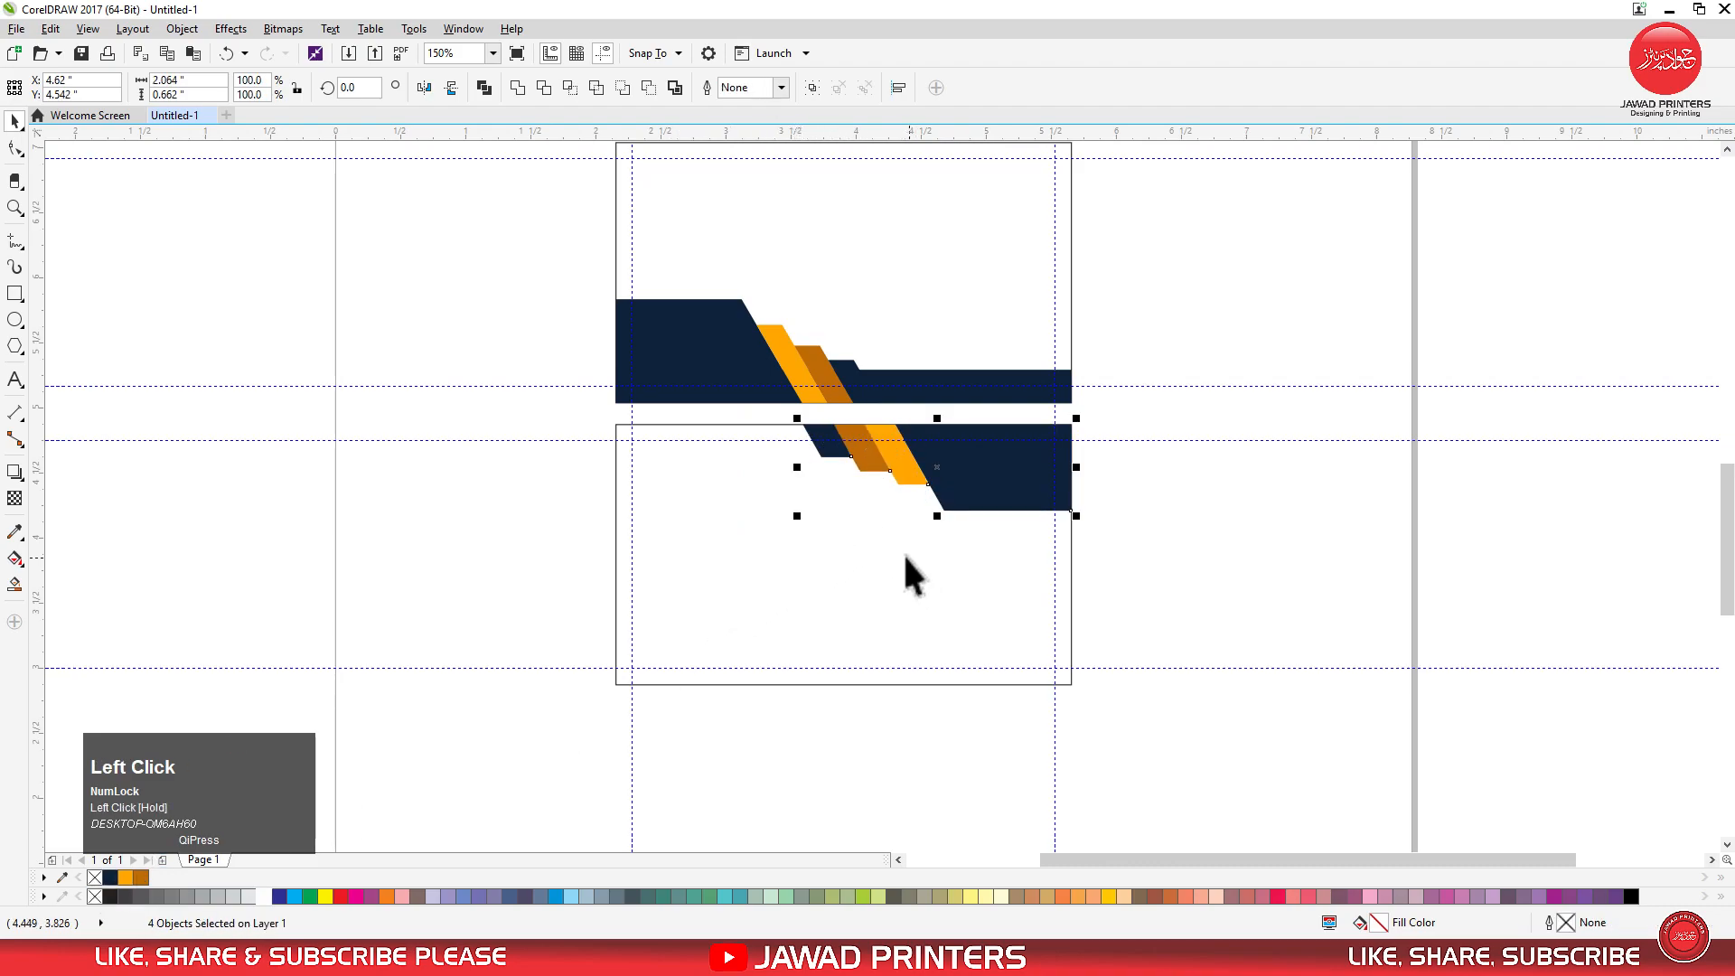
key("ctrl+z")
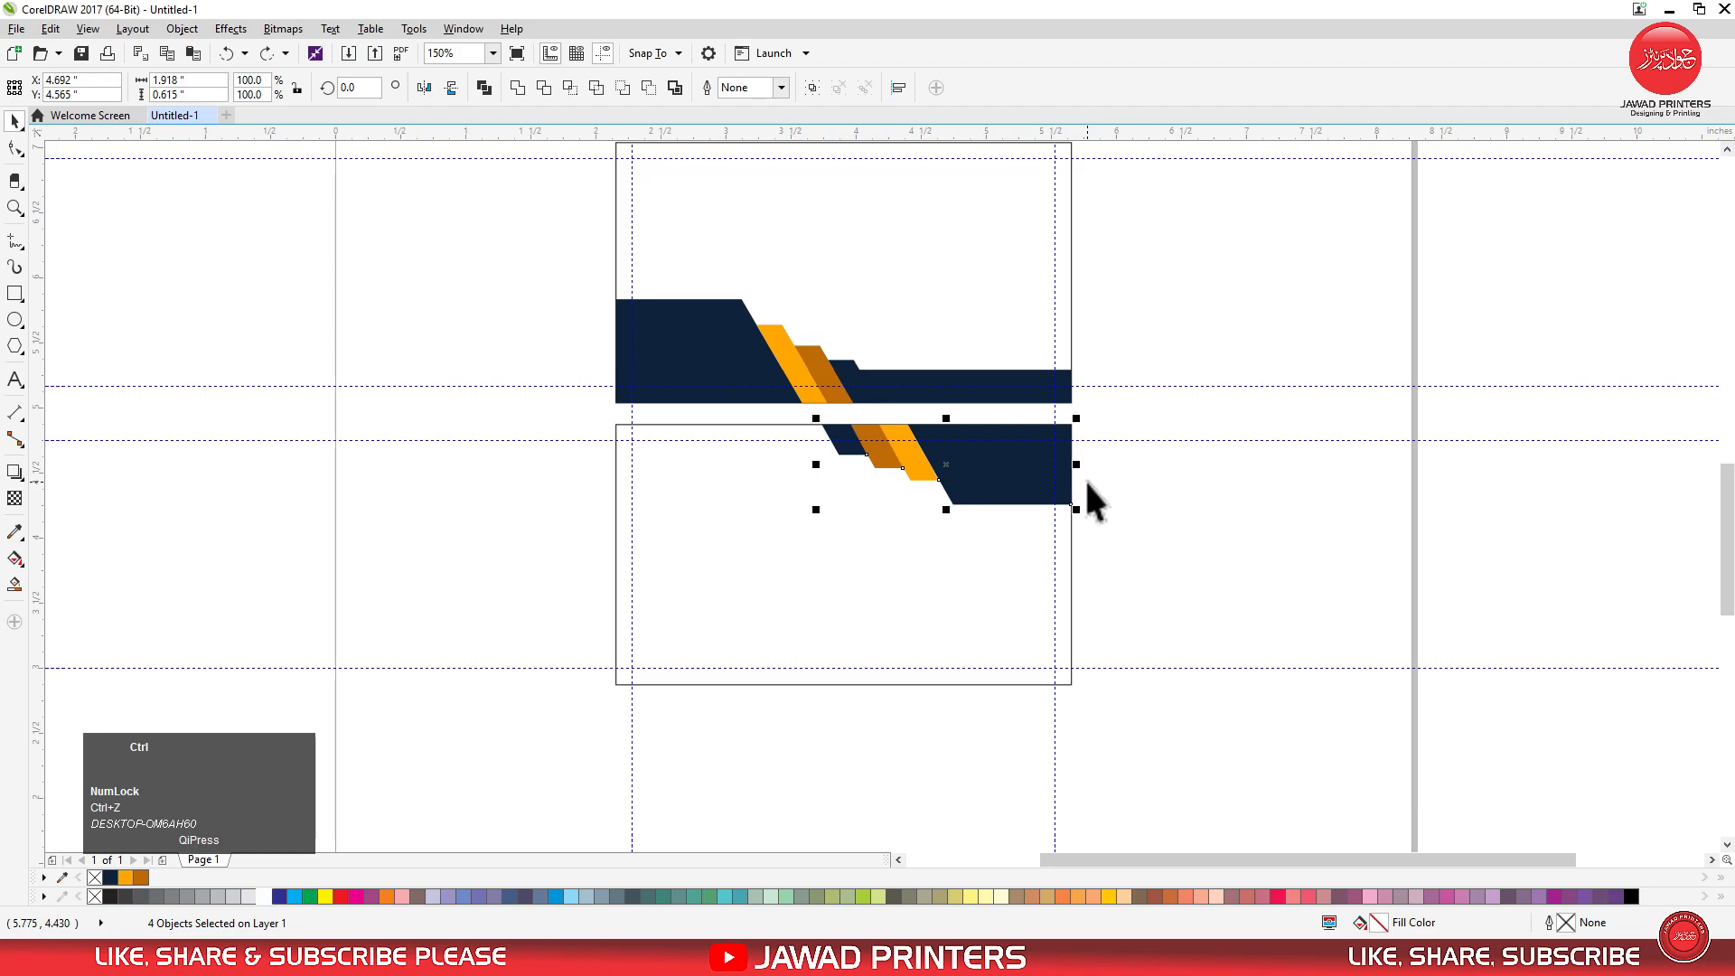
key("ctrl+g")
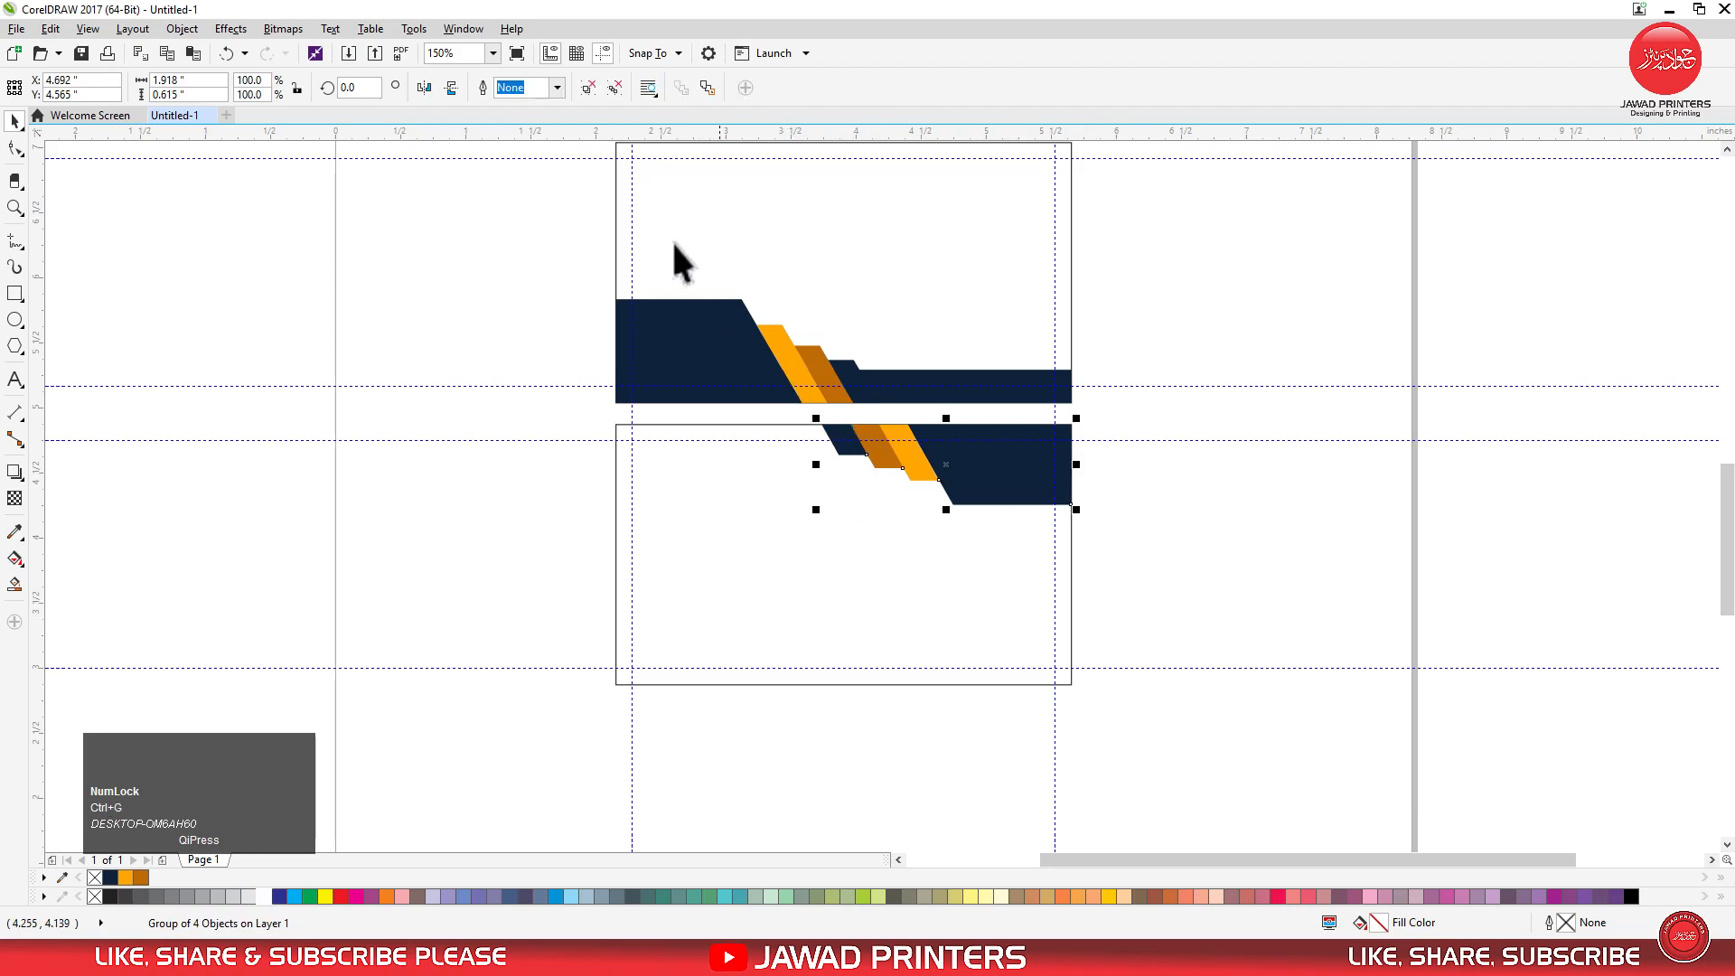
Place a copy of the group, flipped horizontally and vertically, in the back card's lower-left corner and scale it down slightly.
left_click(450, 87)
left_click(424, 88)
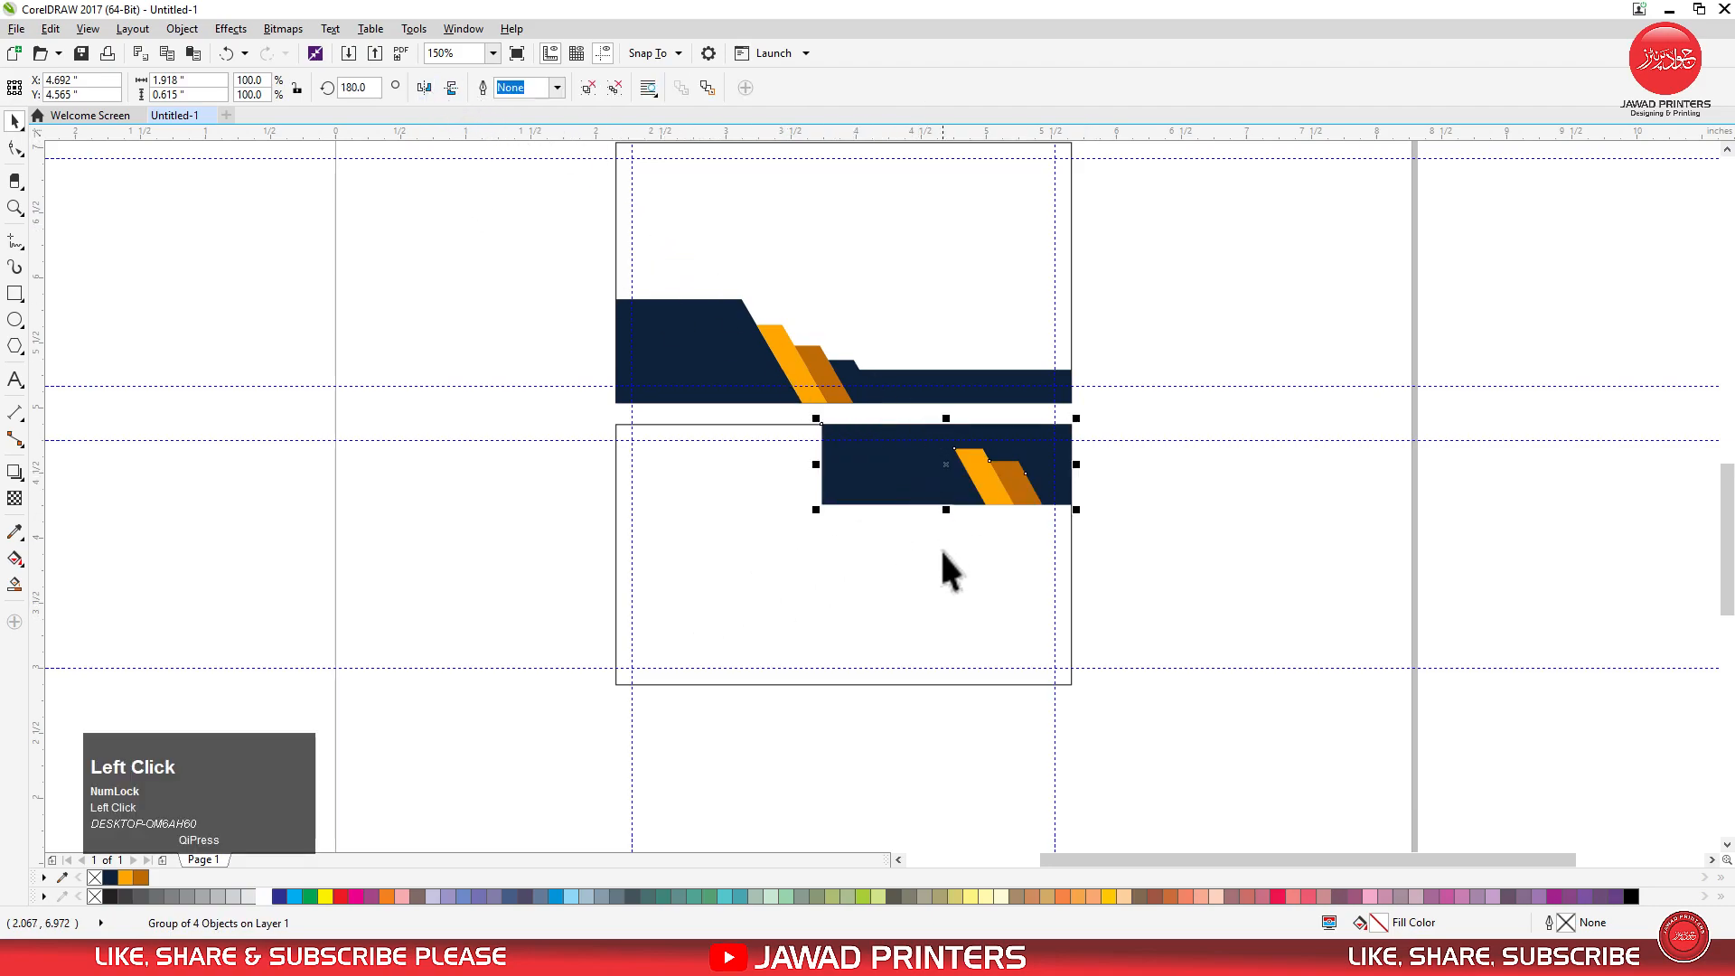
left_click(935, 562, "shift")
key("b")
key("l")
left_click(1312, 581)
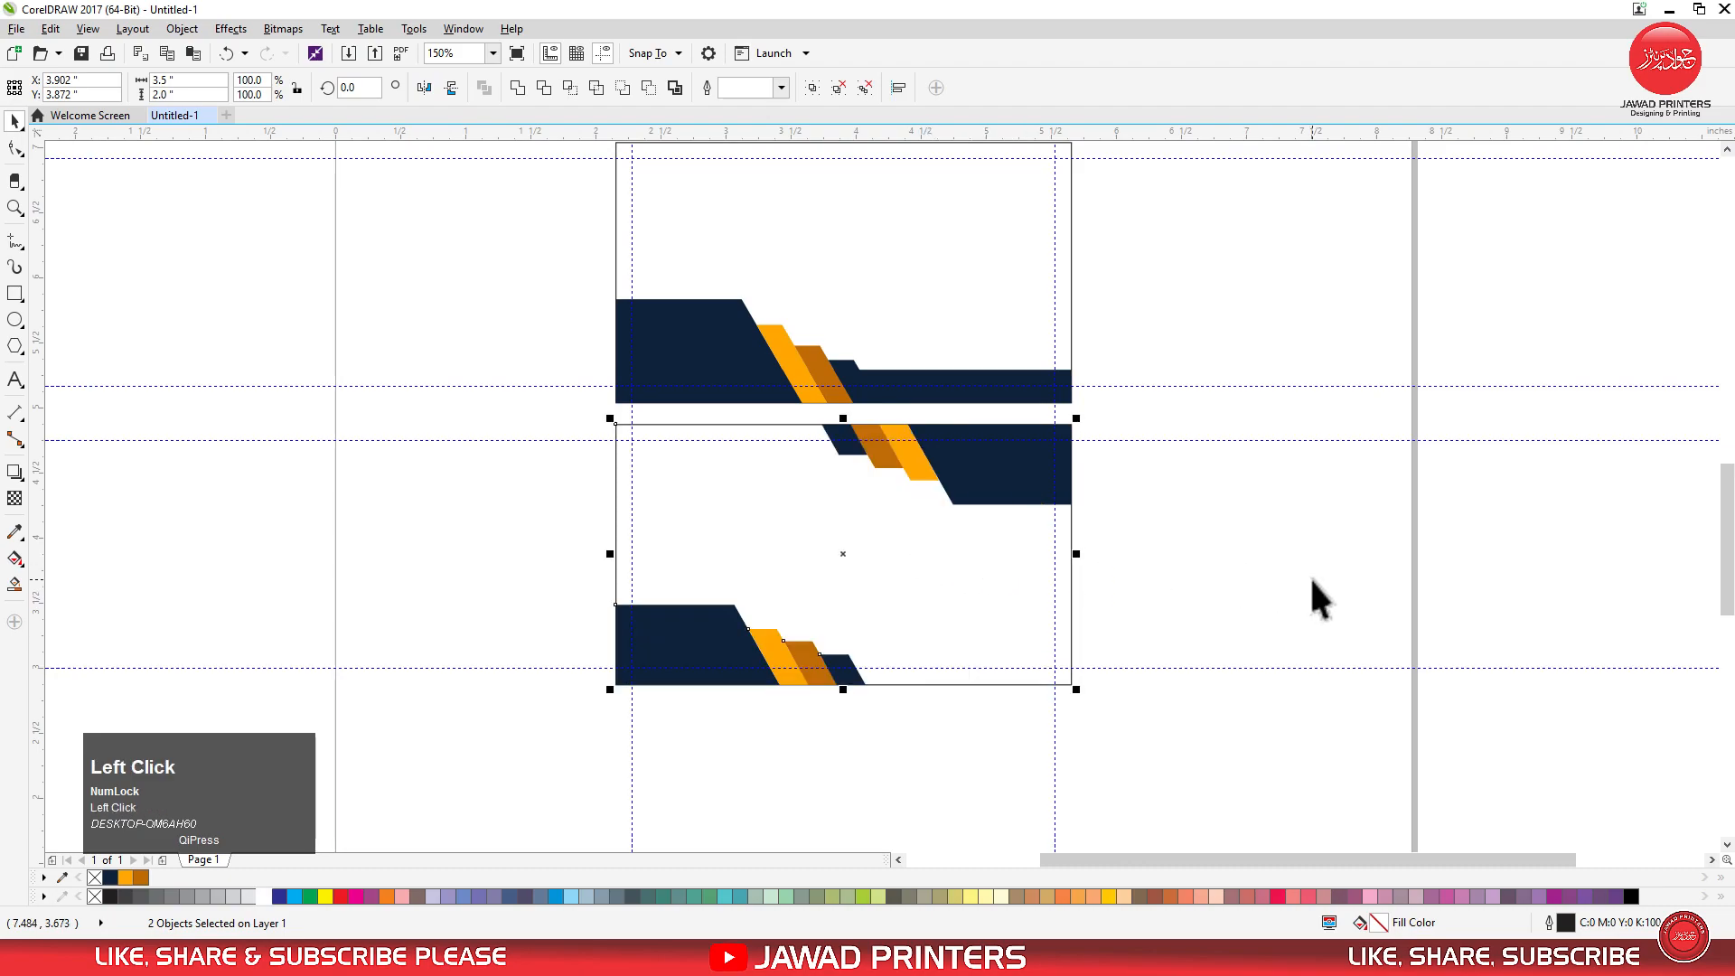
left_click_drag(881, 576, 864, 602)
left_click(879, 706)
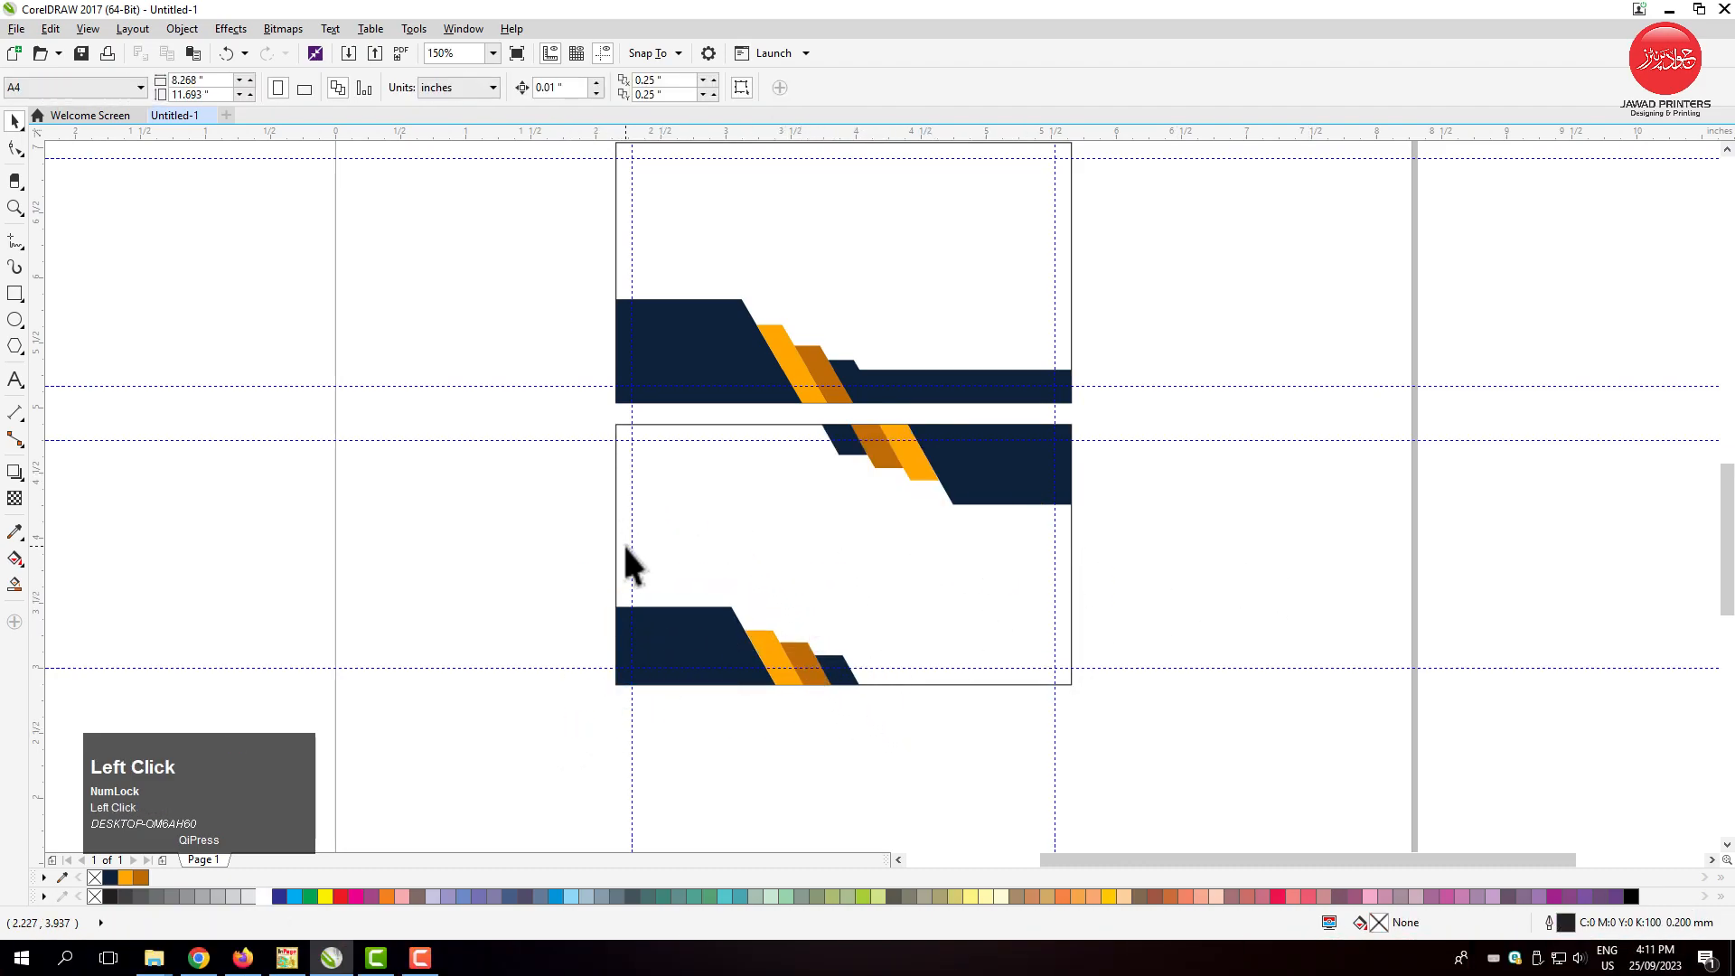
Center the company logo and name group on the front card, and place the QR code and website line beside the card.
key("F4")
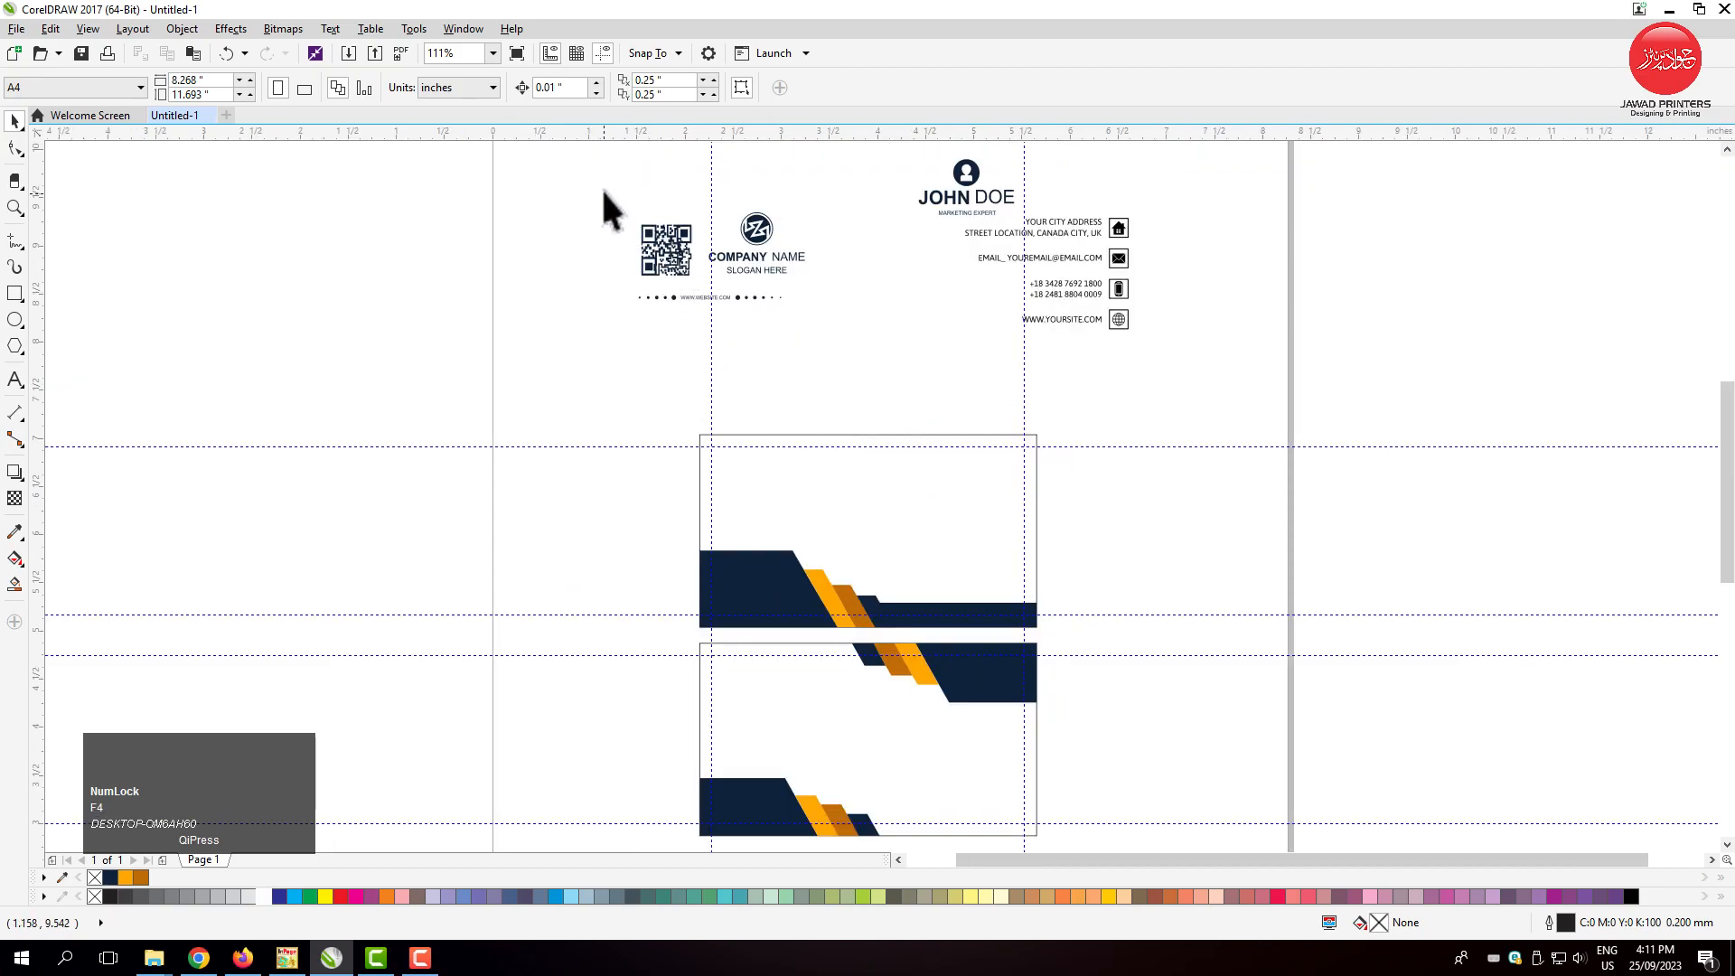
left_click_drag(788, 282, 909, 550)
left_click(620, 607)
left_click(910, 555, "shift")
key("c")
key("e")
left_click(862, 522)
Move the company logo and name group straight up into the white area above the front card's slanted shapes.
key("F2")
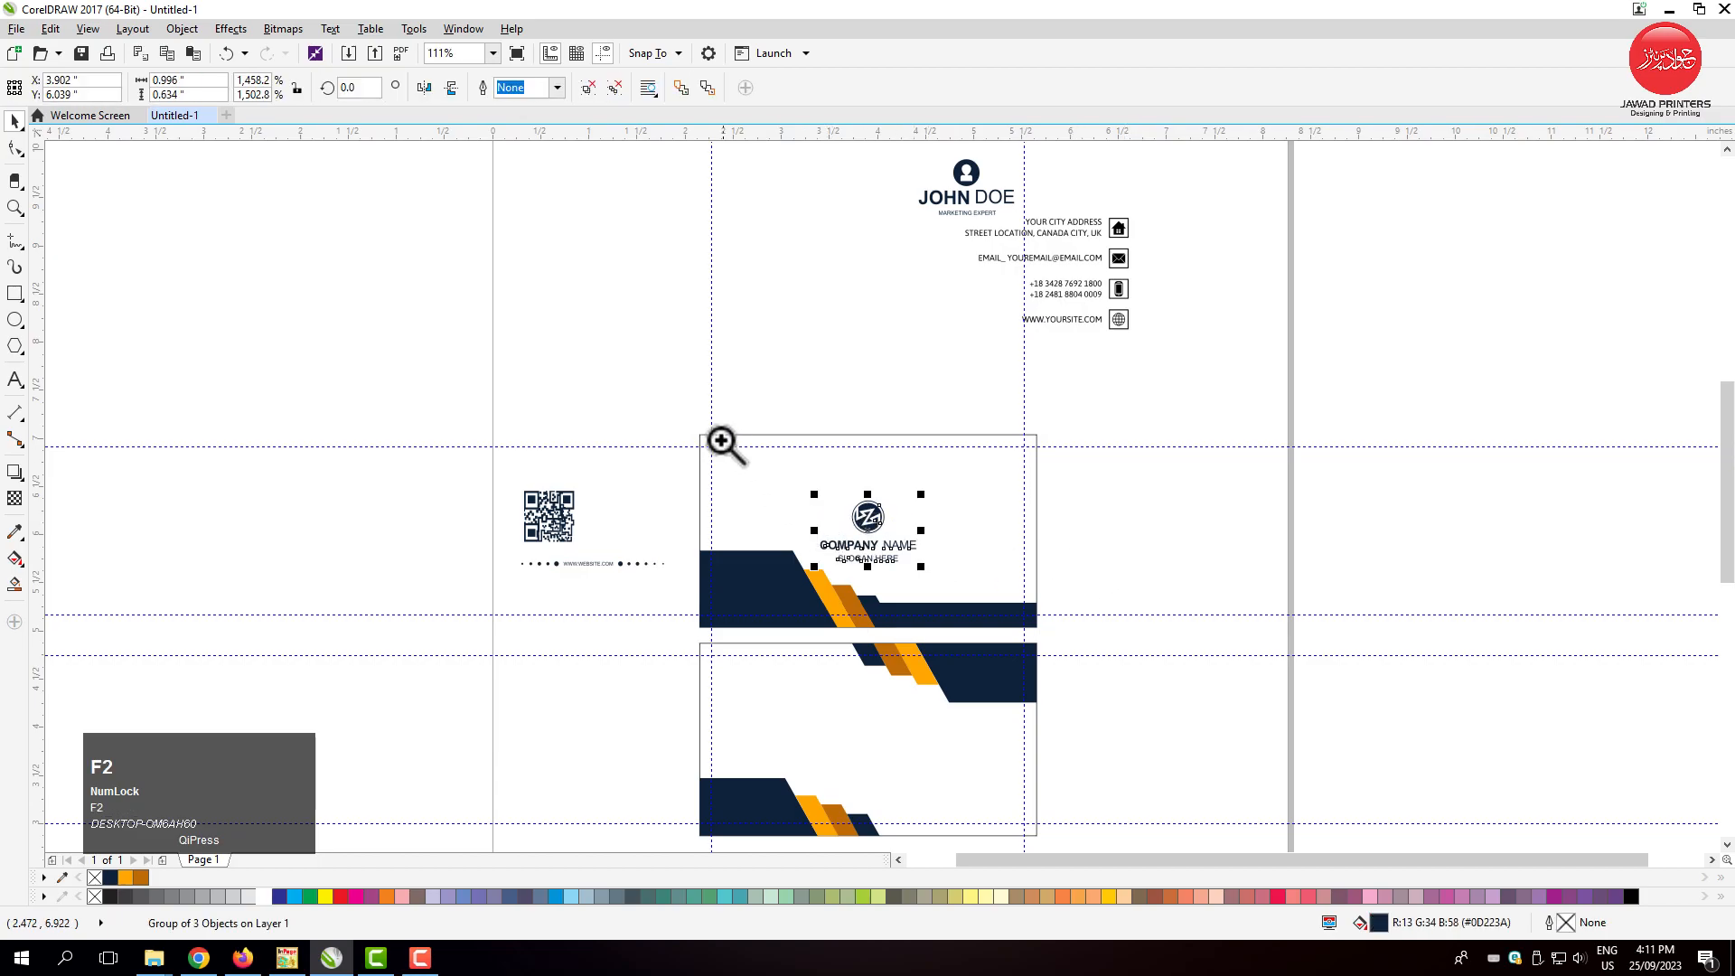
left_click_drag(693, 431, 1036, 624)
left_click_drag(889, 453, 890, 381)
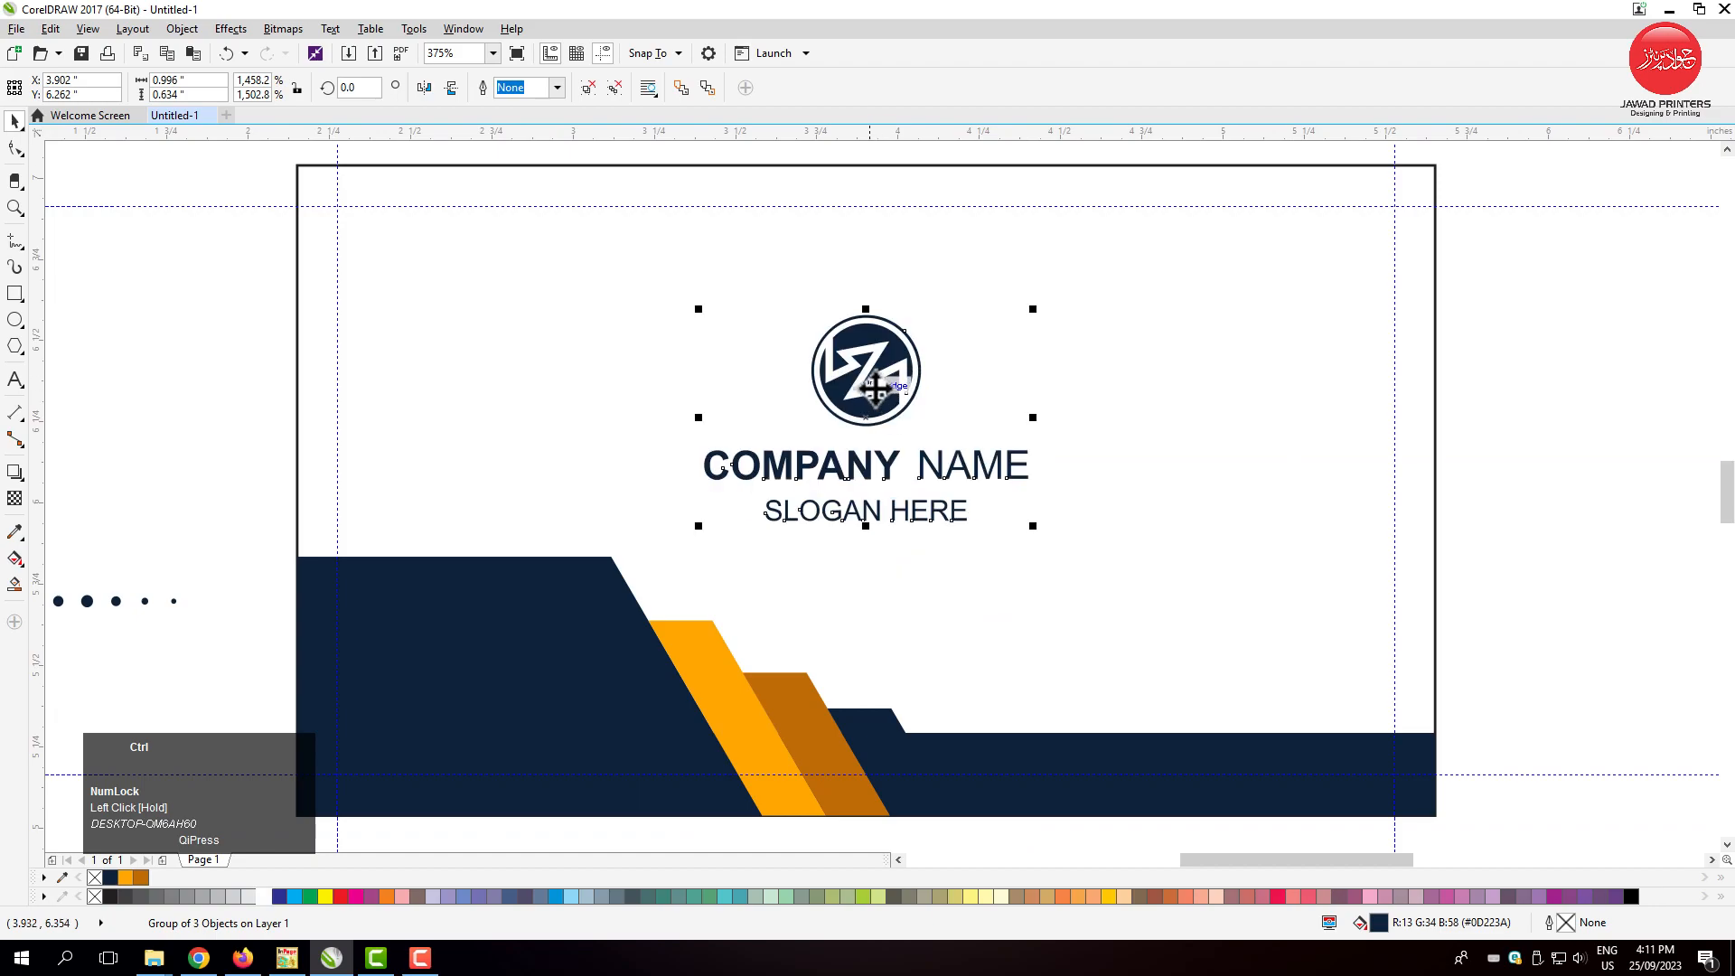
left_click(872, 369, "ctrl")
left_click(891, 467)
left_click_drag(891, 466, 895, 452)
Recolour only the word NAME in the company name with the orange document colour.
left_click(939, 459, "ctrl")
left_click(939, 459, "ctrl")
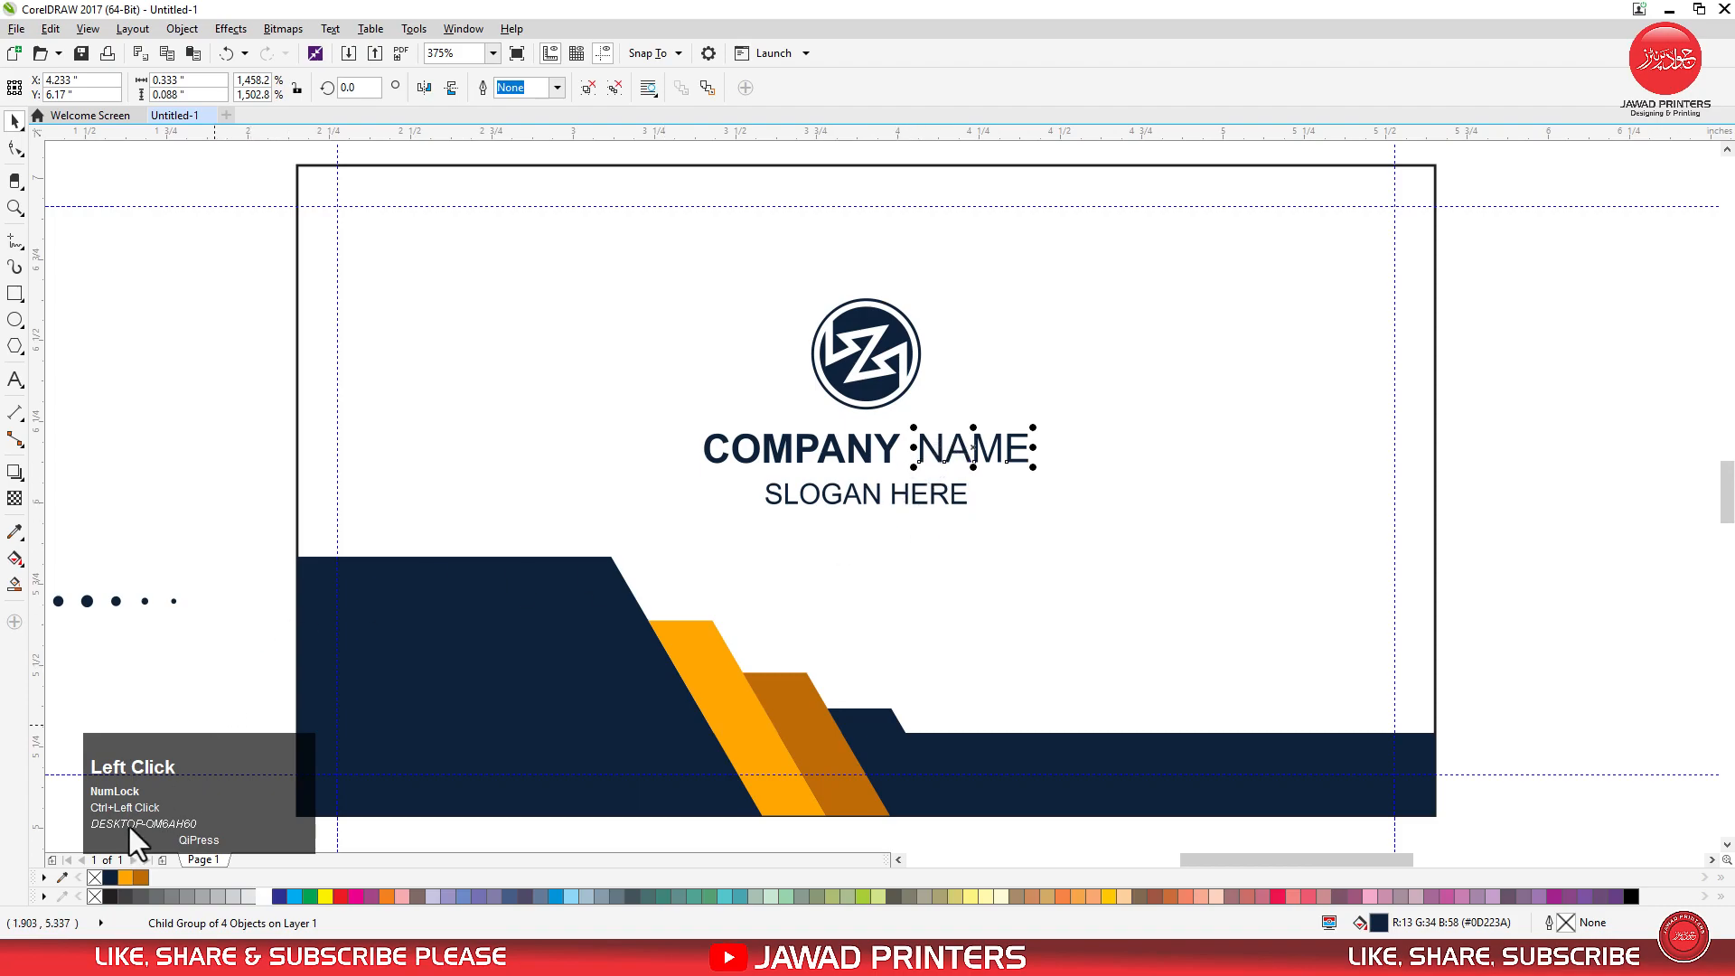
left_click(127, 876)
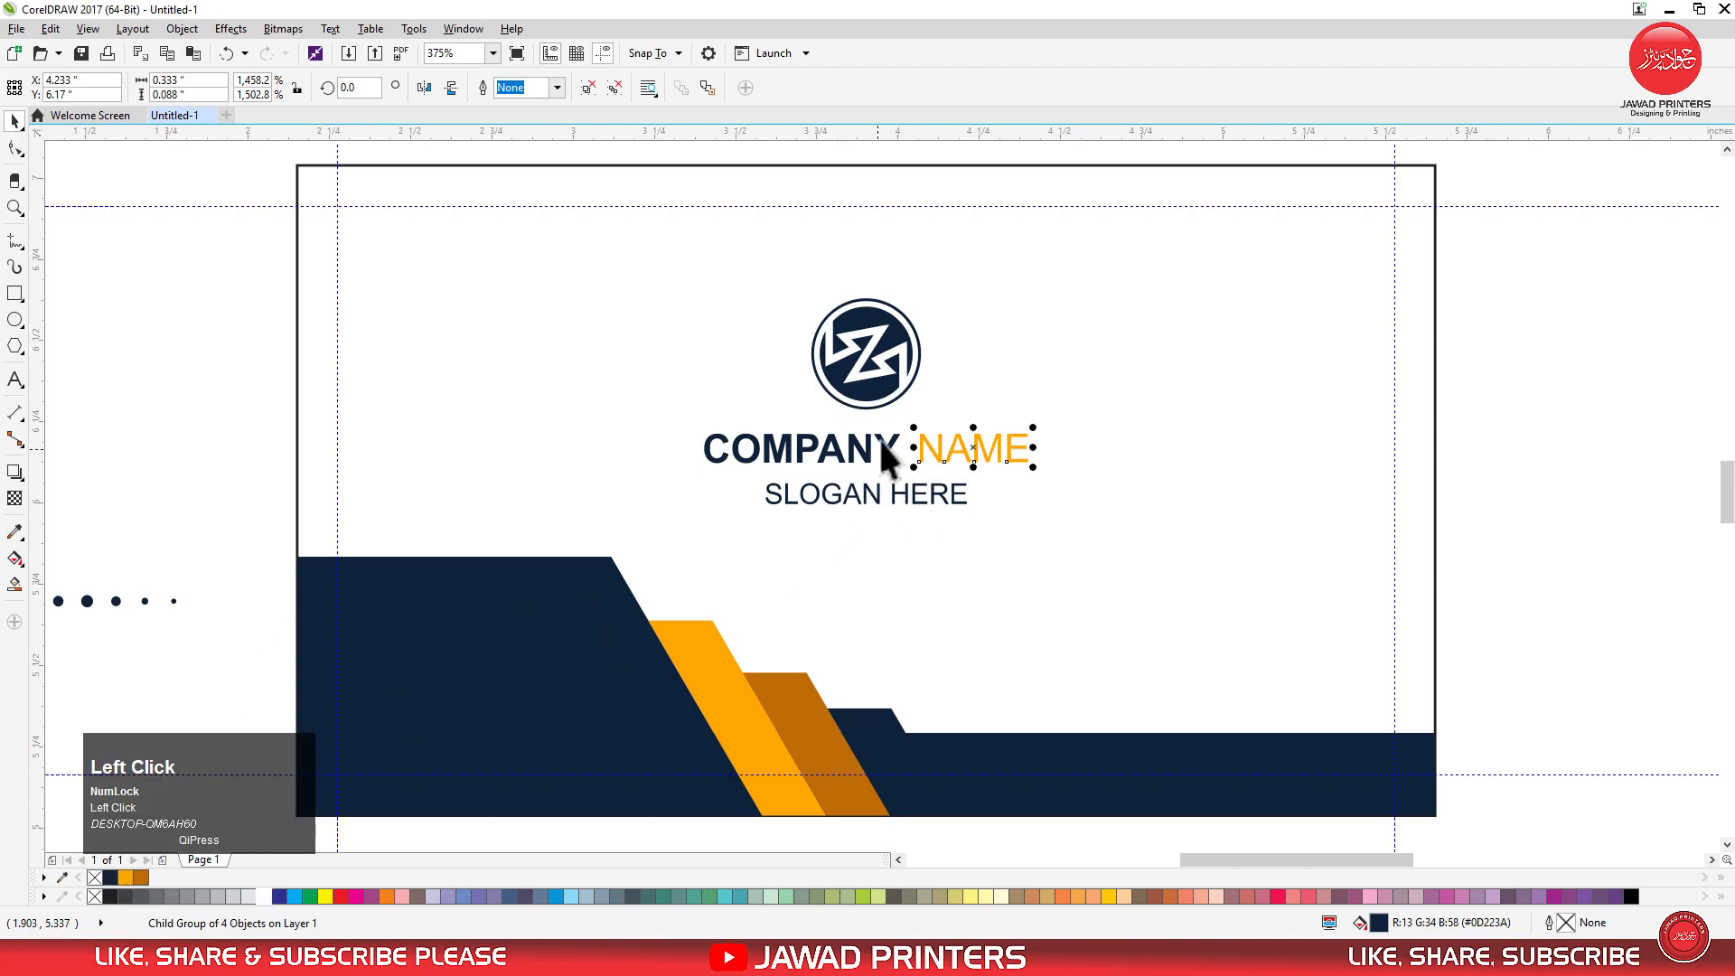
left_click(887, 383, "ctrl")
left_click(887, 384, "ctrl")
left_click(891, 386)
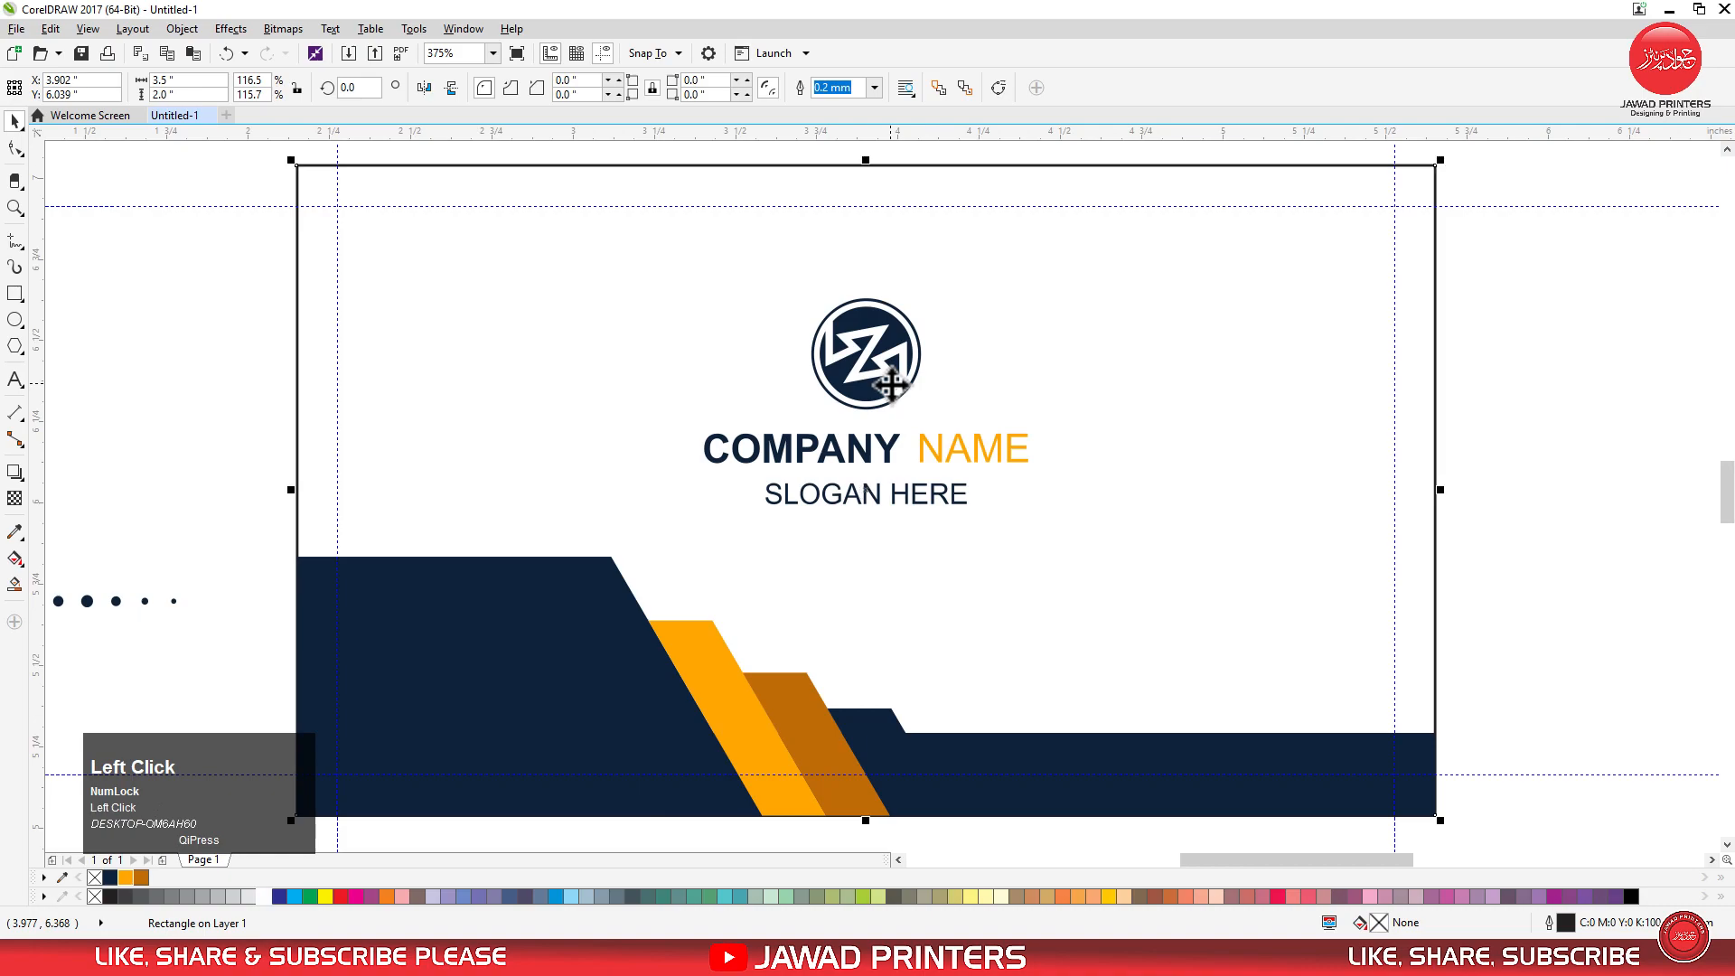
Ungroup the logo and company name group on the front card and recolour the slogan with the orange document colour.
left_click(900, 389)
left_click(896, 394, "ctrl")
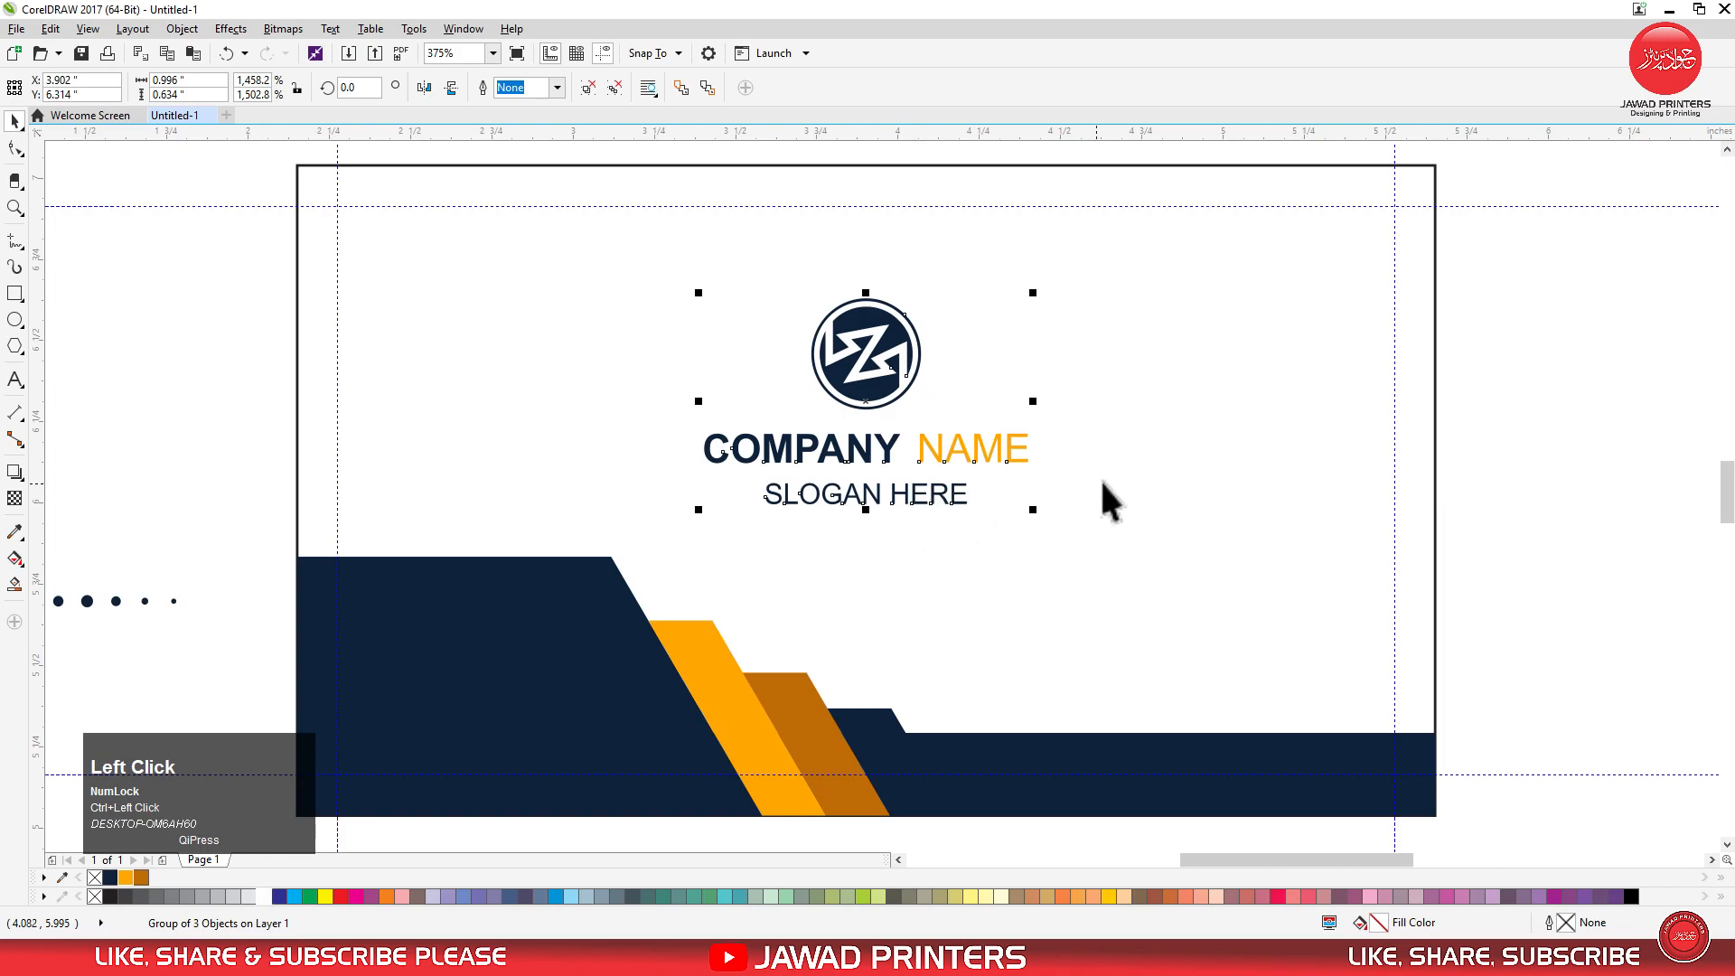
left_click(969, 462)
left_click_drag(1487, 474, 703, 539)
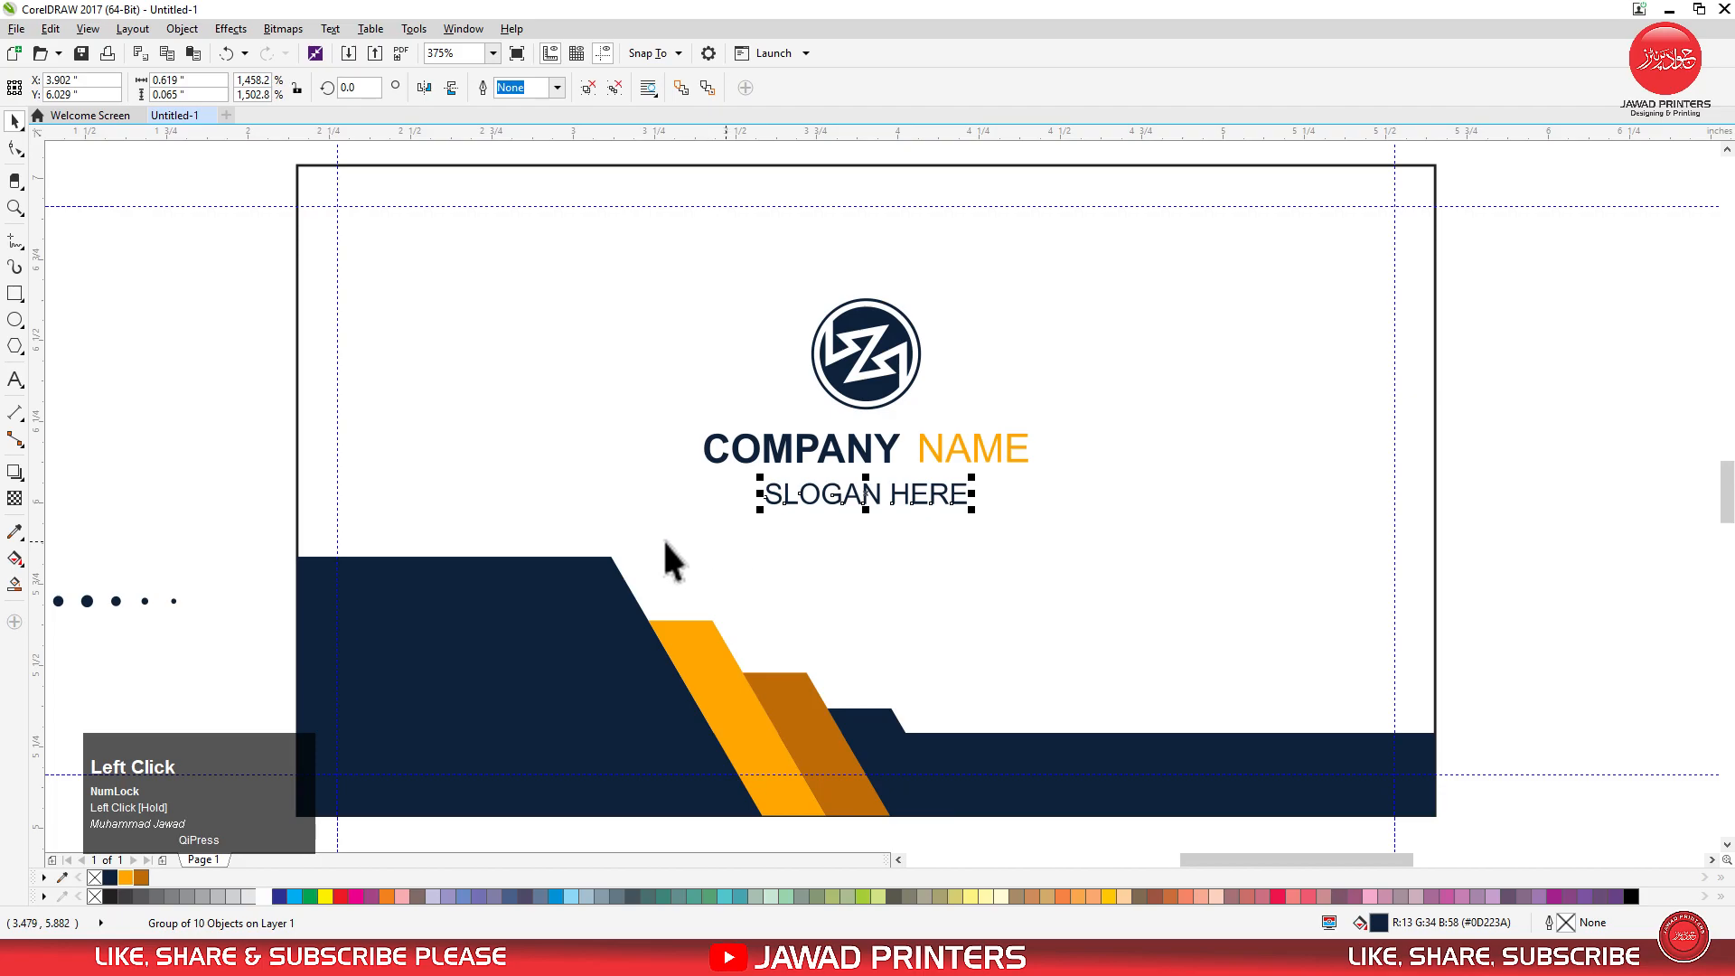
left_click(127, 875)
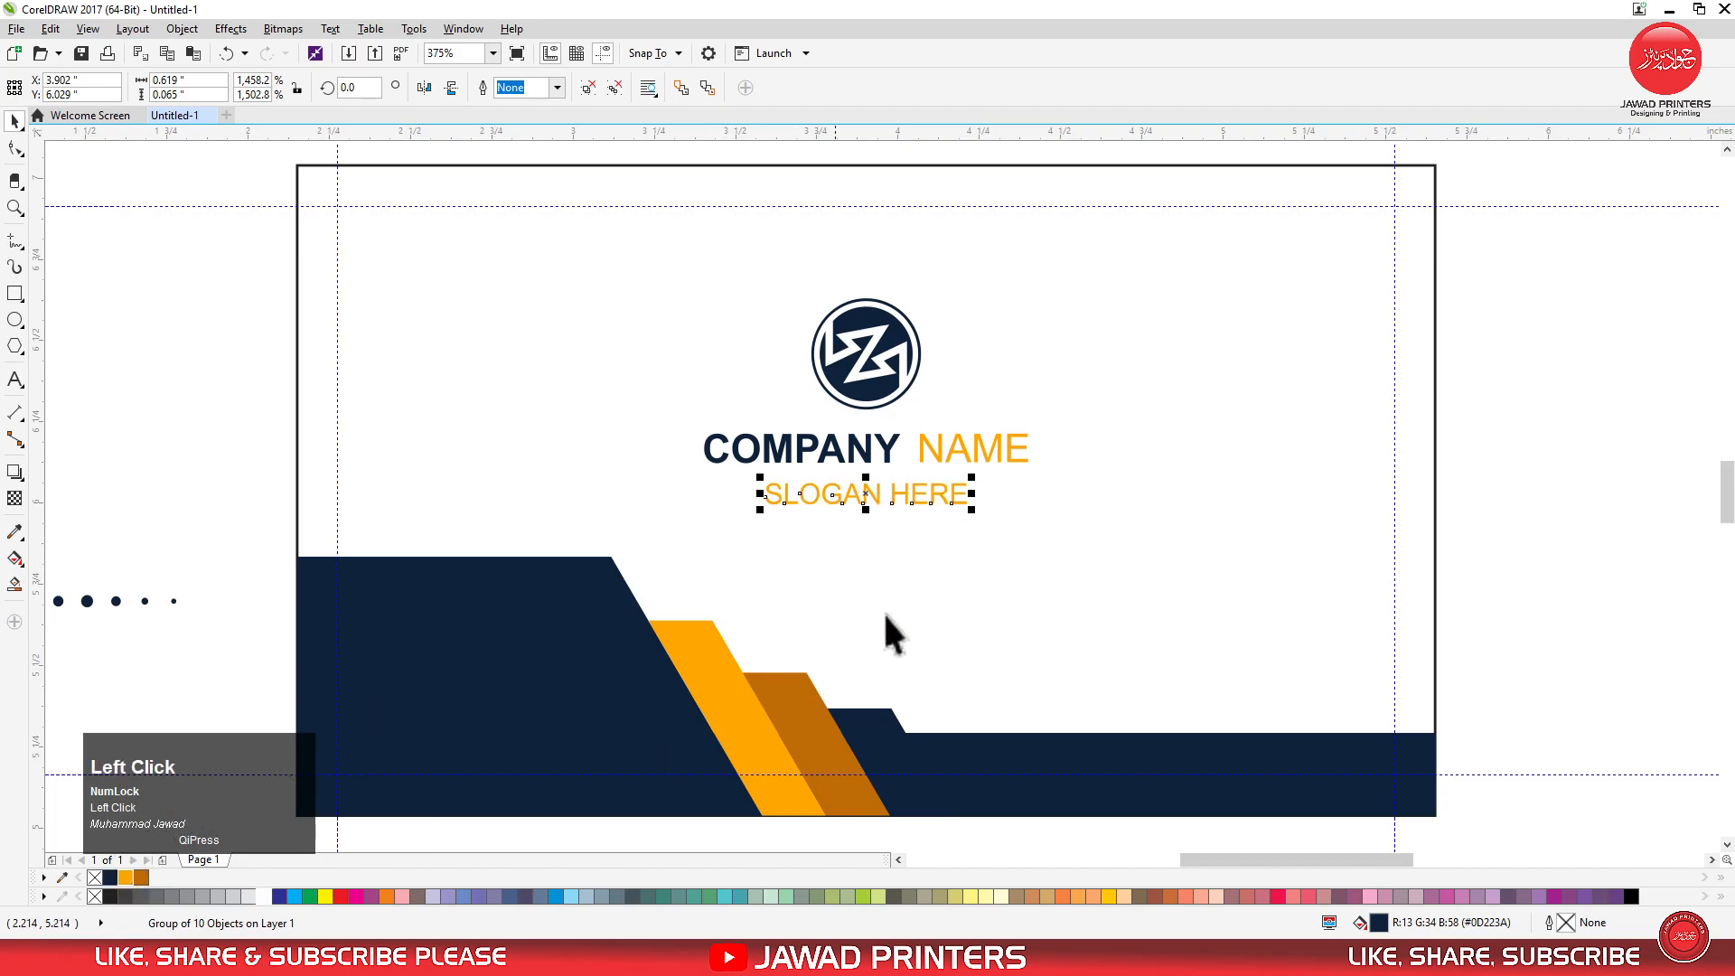
left_click(1491, 471)
Regroup the logo, company name and slogan, scale the group up about its centre to about 1.1 inches wide, and shift it slightly up.
key("F4")
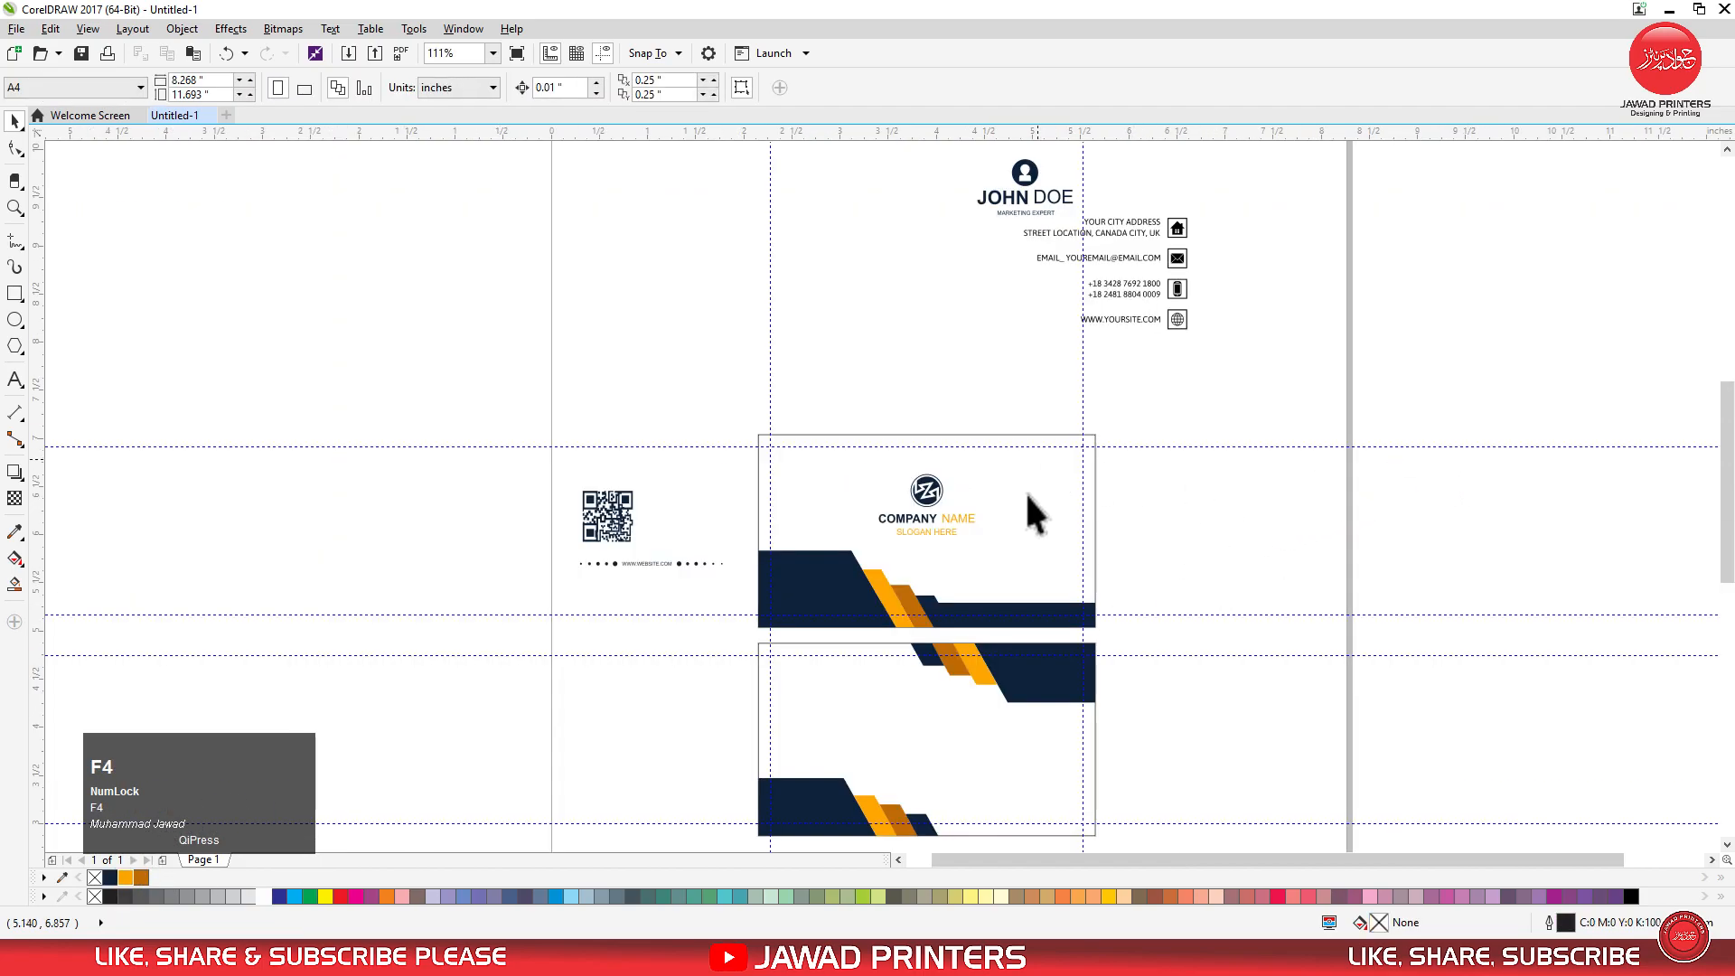
left_click_drag(1021, 447, 1171, 604)
key("ctrl+z")
key("F2")
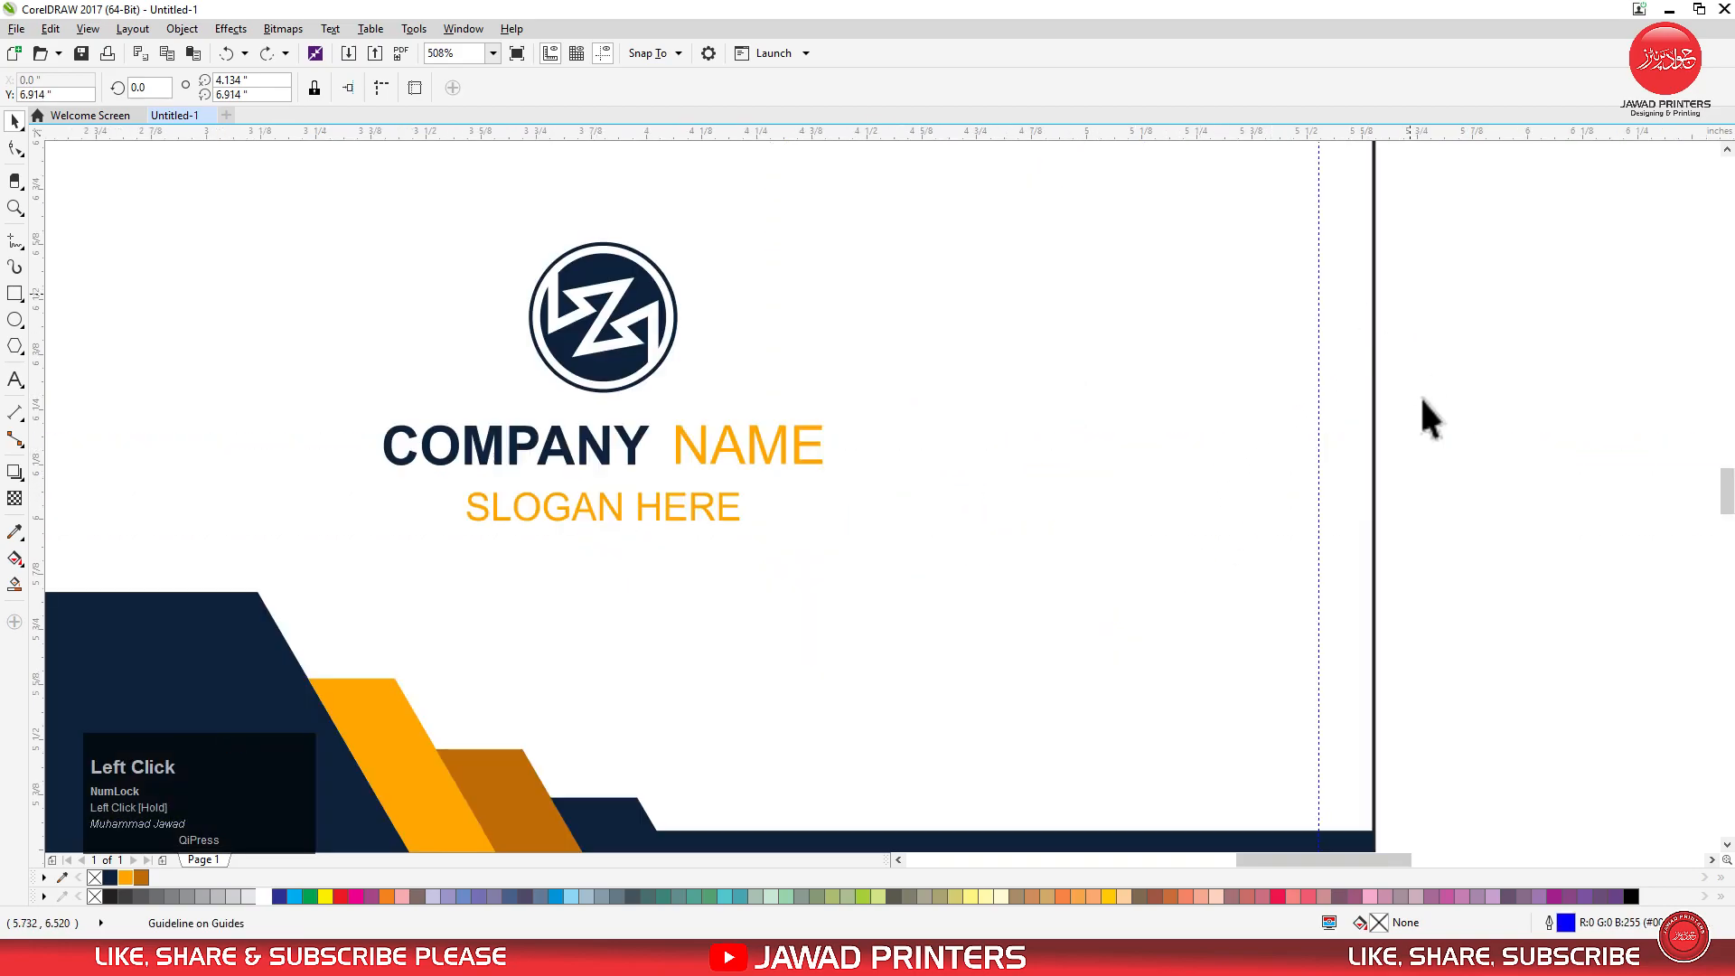
left_click_drag(538, 411, 255, 145)
key("ctrl+g")
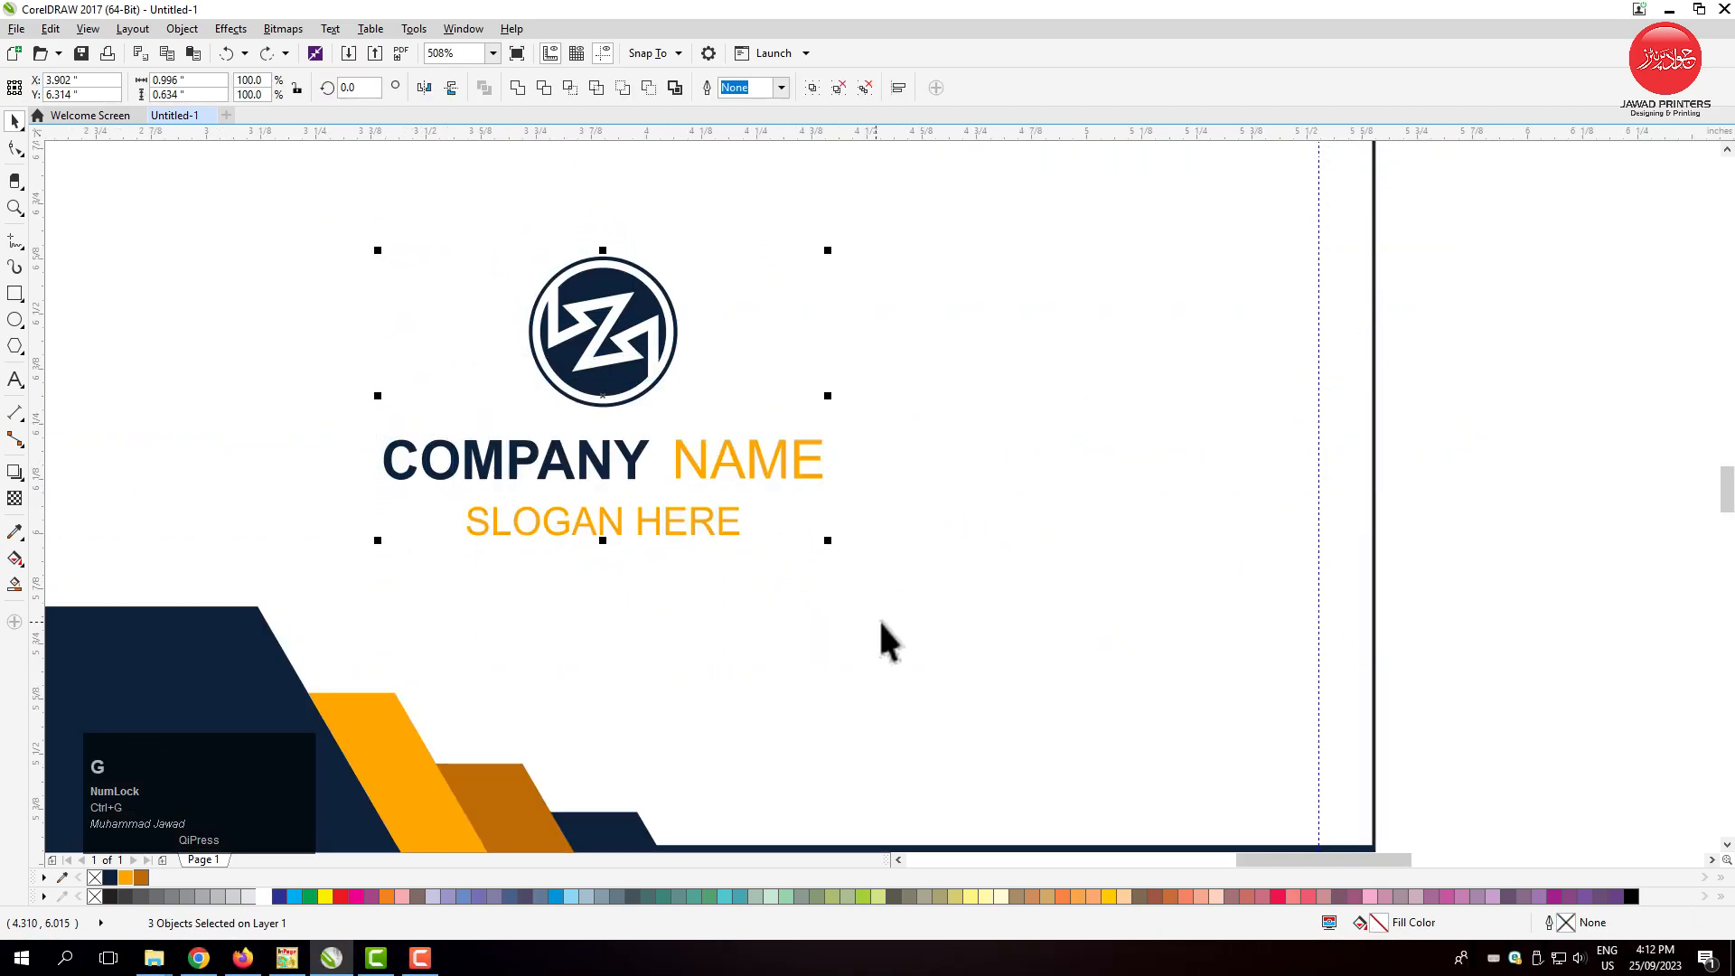
left_click_drag(828, 541, 840, 565)
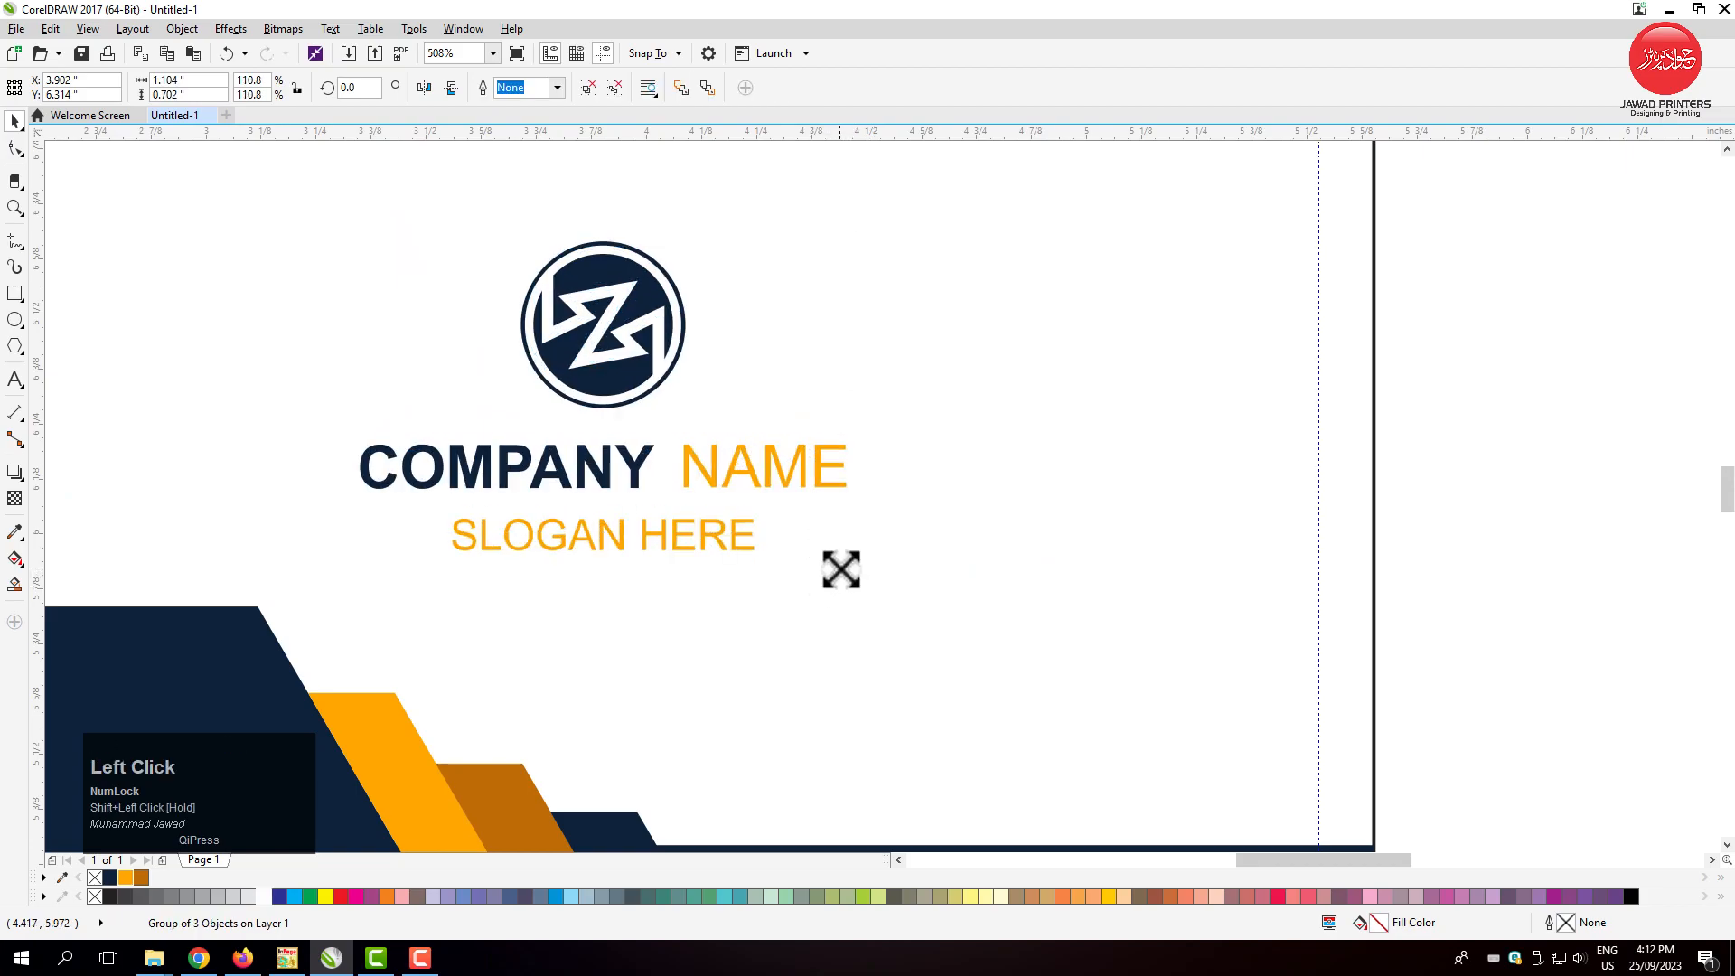
scroll(772, 542, "down", 4)
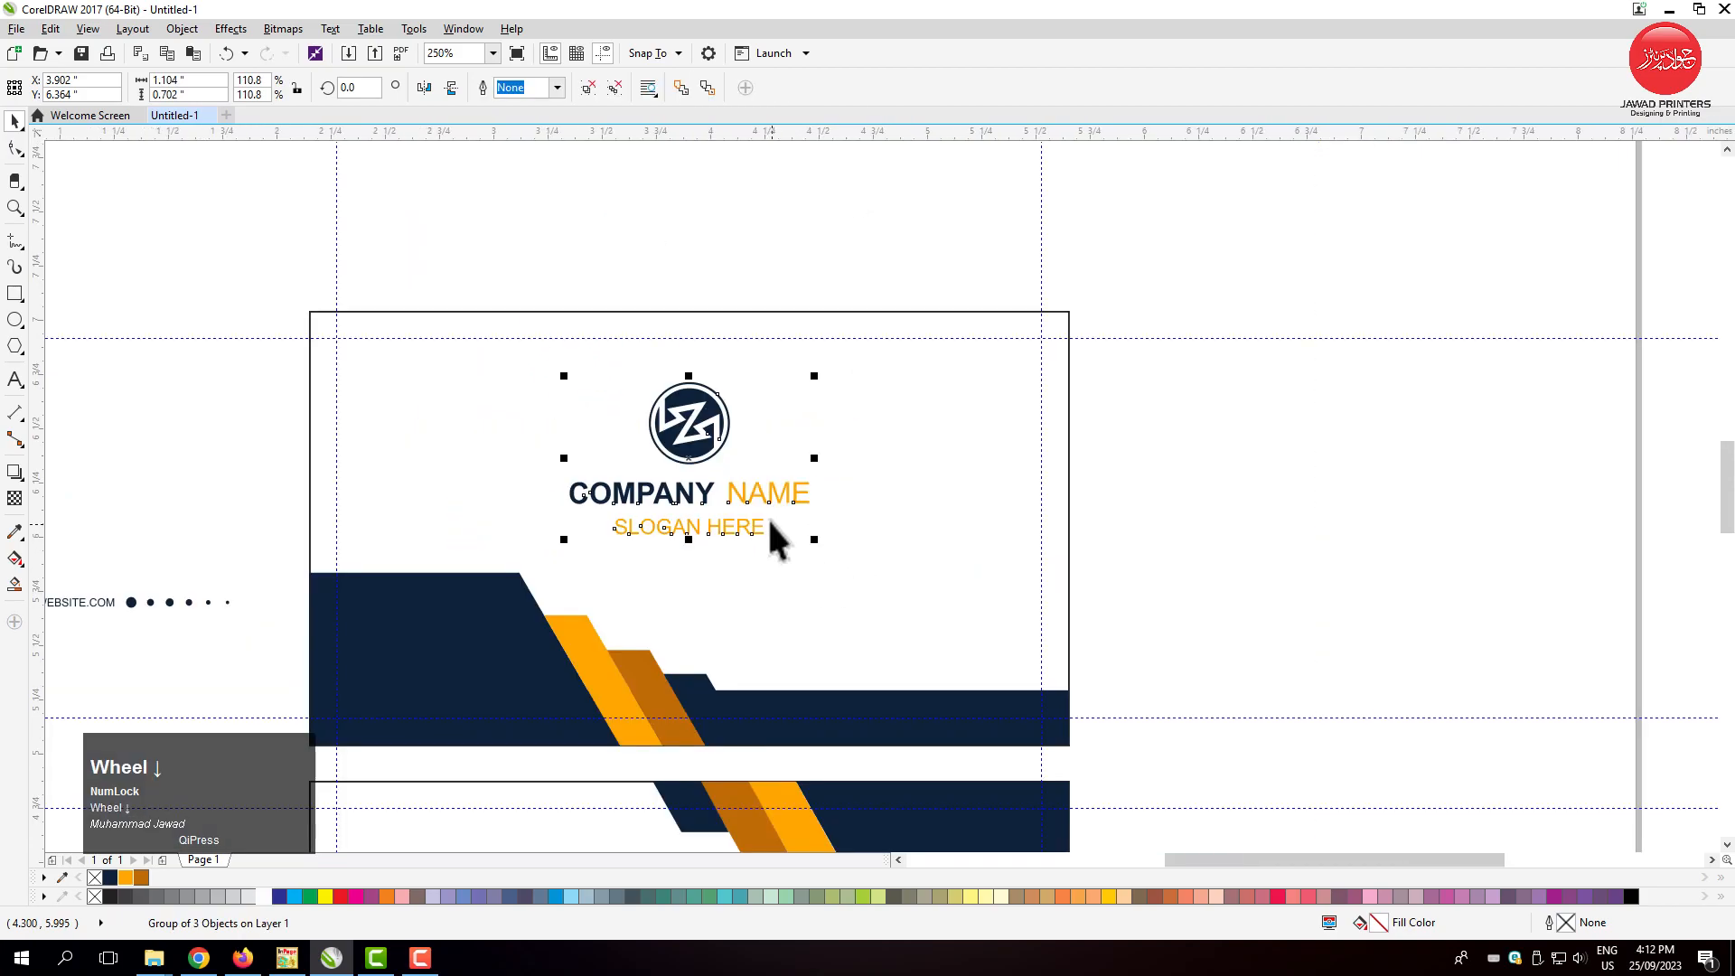
Recolour the dotted website line white and move it onto the navy strip along the front card's bottom edge.
left_click(458, 578)
left_click(446, 557)
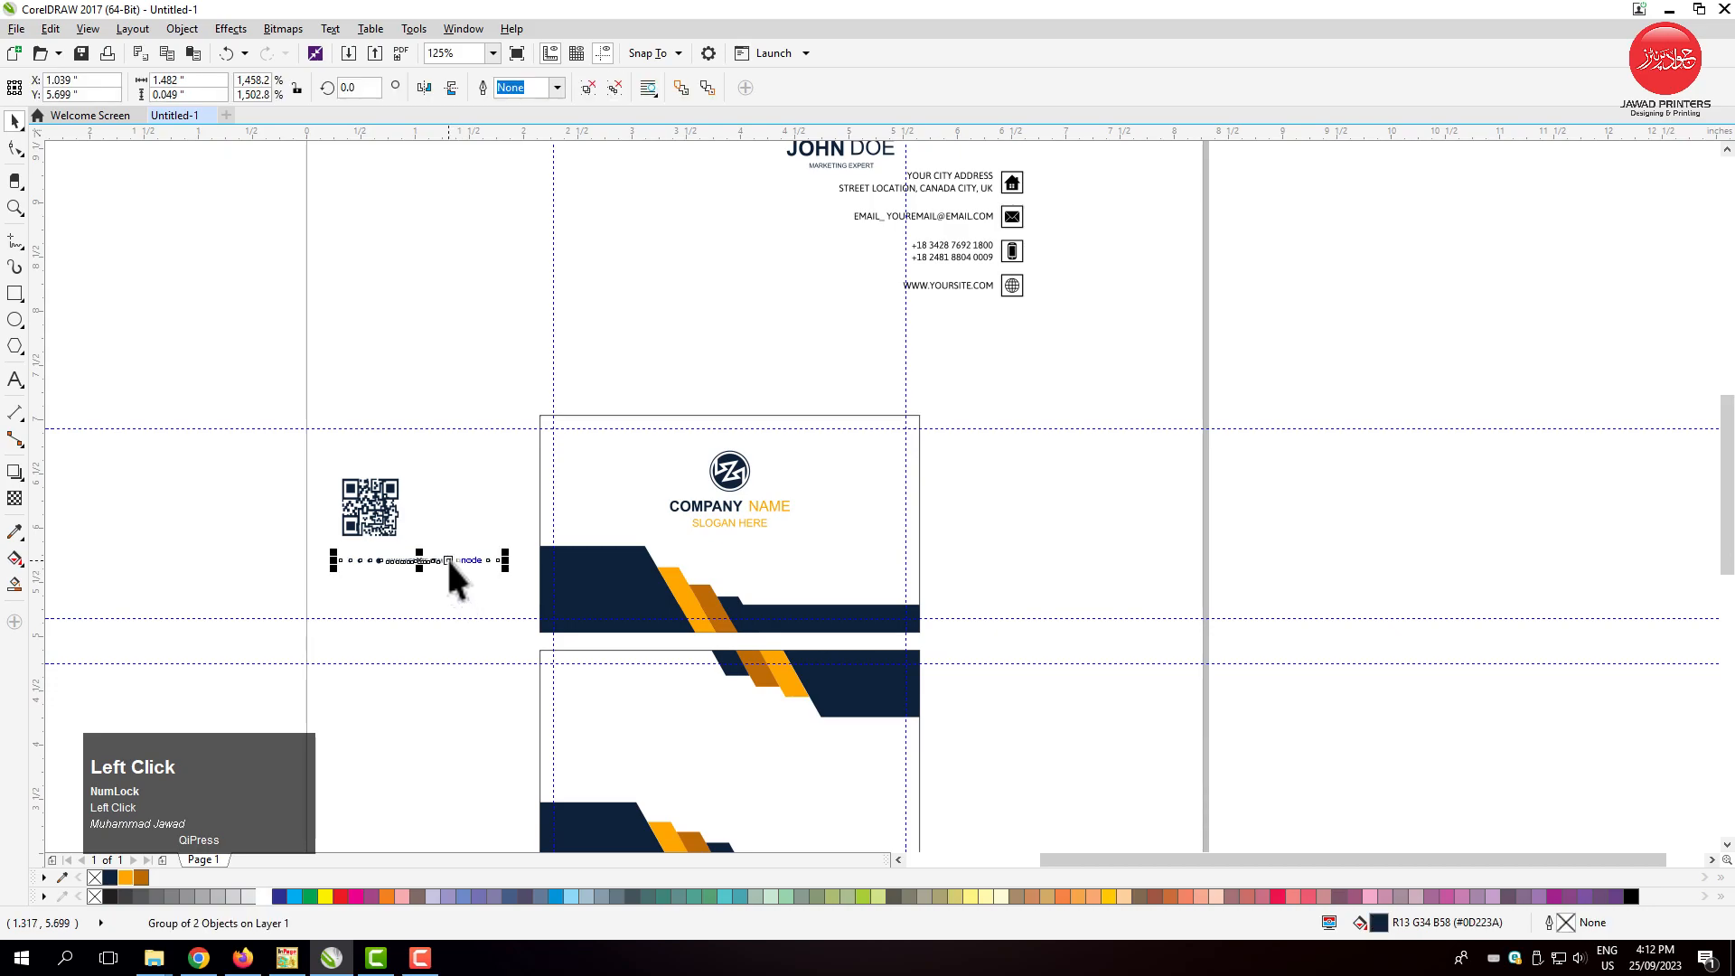
left_click(264, 897)
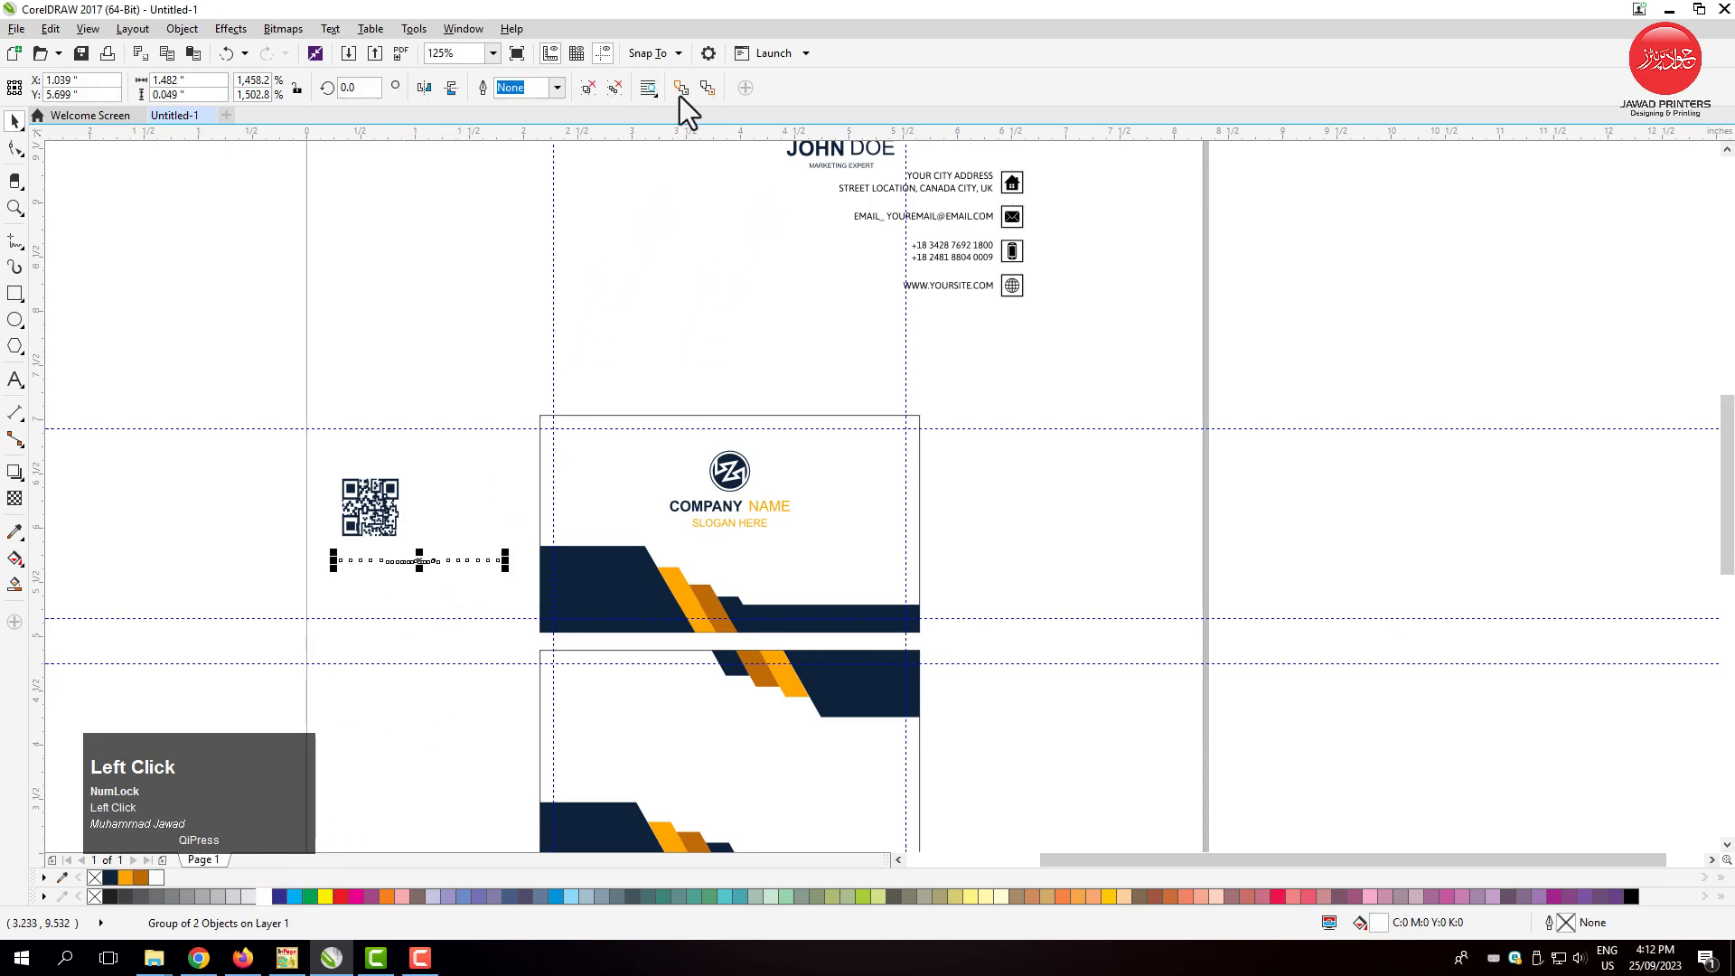
left_click_drag(431, 565, 834, 615)
key("F2")
left_click_drag(682, 600, 987, 659)
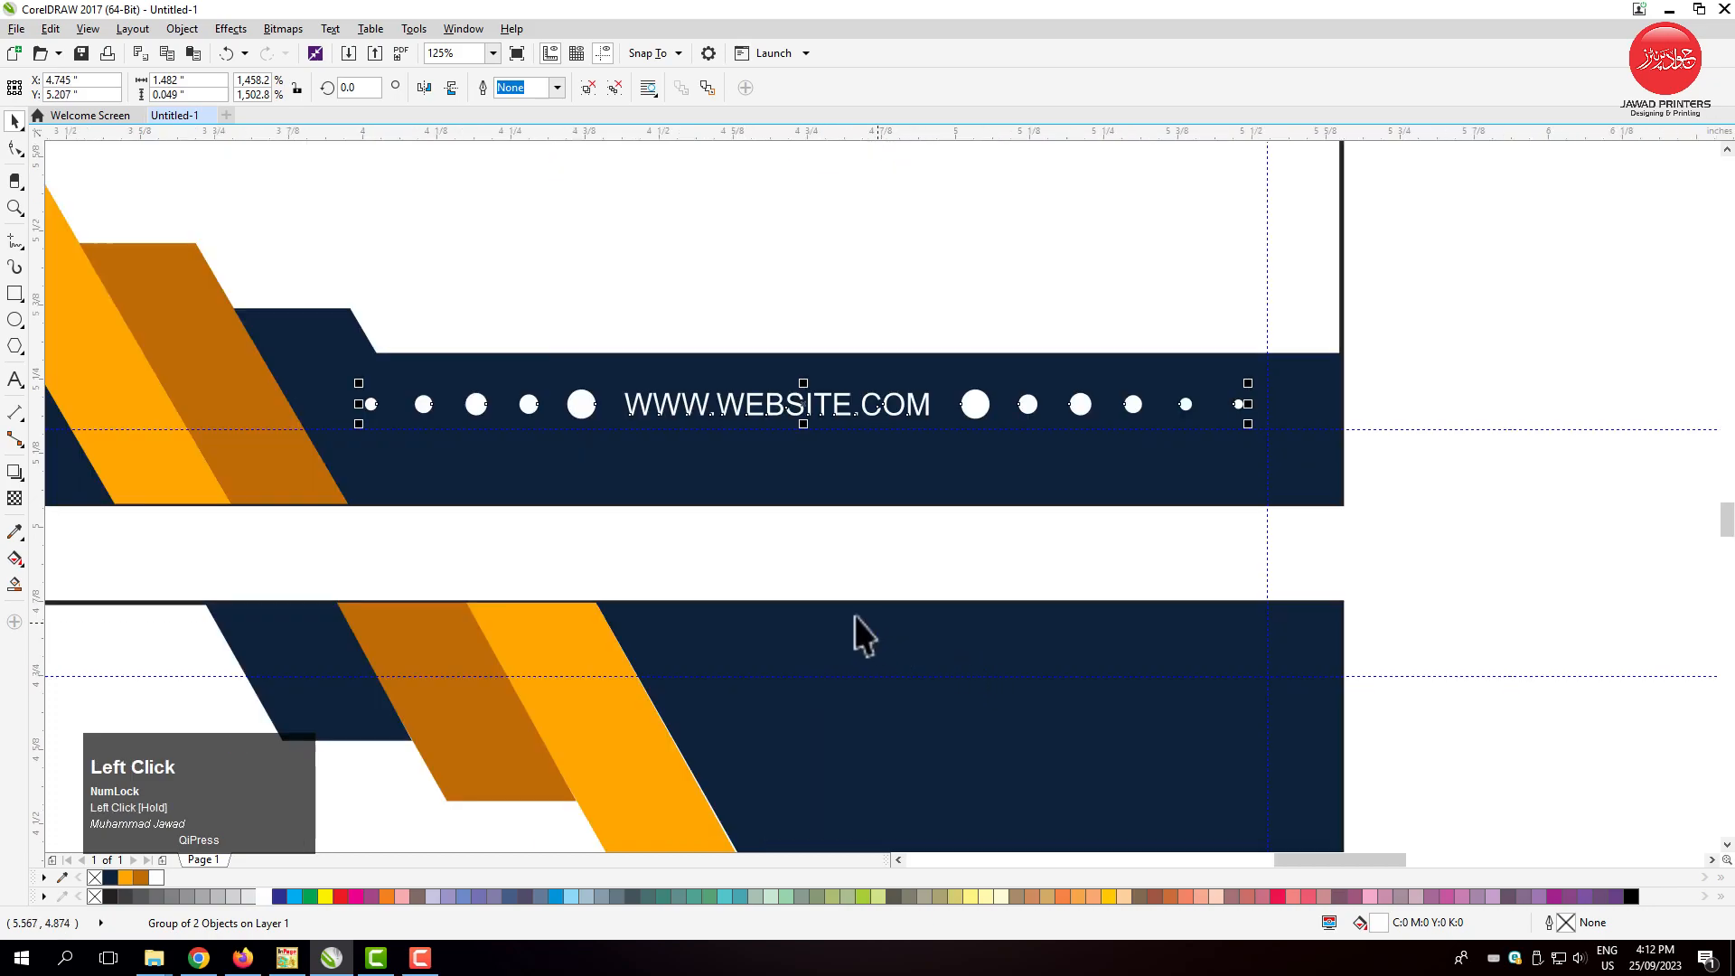
Scale the website line down to about 1.31 inches wide and position it inside the safe guides of the navy strip.
mouse_move(1247, 424)
left_mouse_down()
mouse_move(1210, 401)
mouse_move(1195, 421)
mouse_move(1257, 426)
left_mouse_up()
mouse_move(970, 415)
left_mouse_down()
mouse_move(1089, 465)
mouse_move(1177, 569)
mouse_move(1200, 548)
mouse_move(1201, 500)
mouse_move(1167, 468)
left_mouse_up()
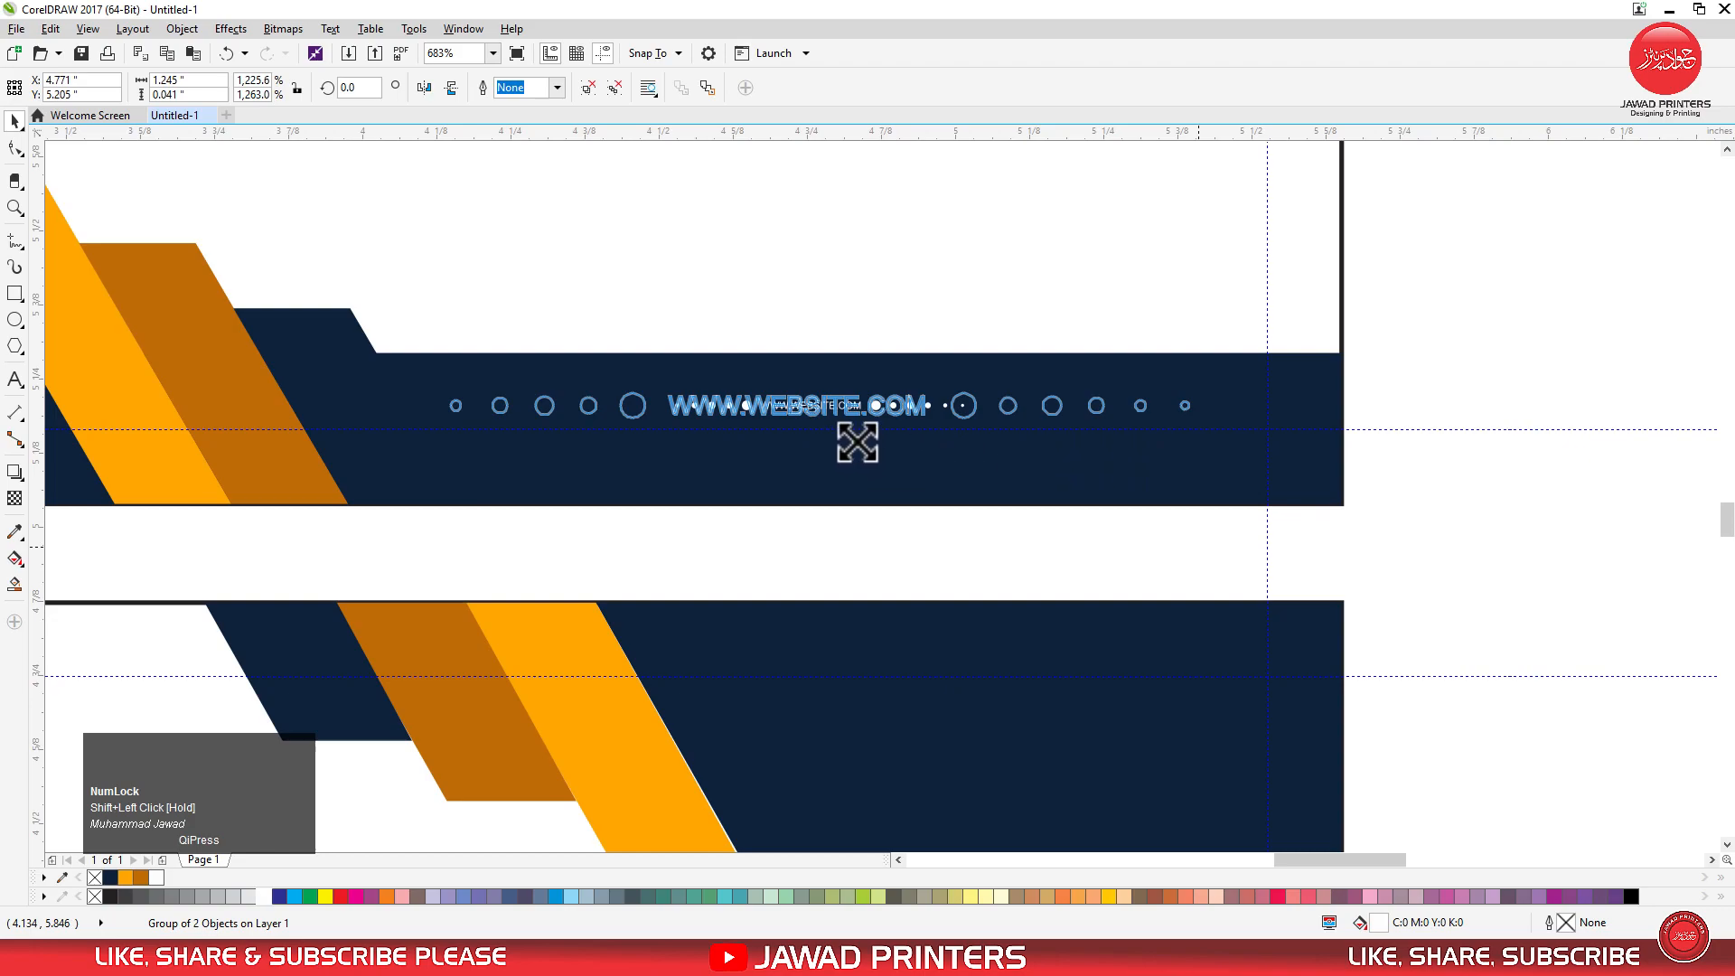
left_click_drag(819, 407, 854, 405)
left_click(477, 382)
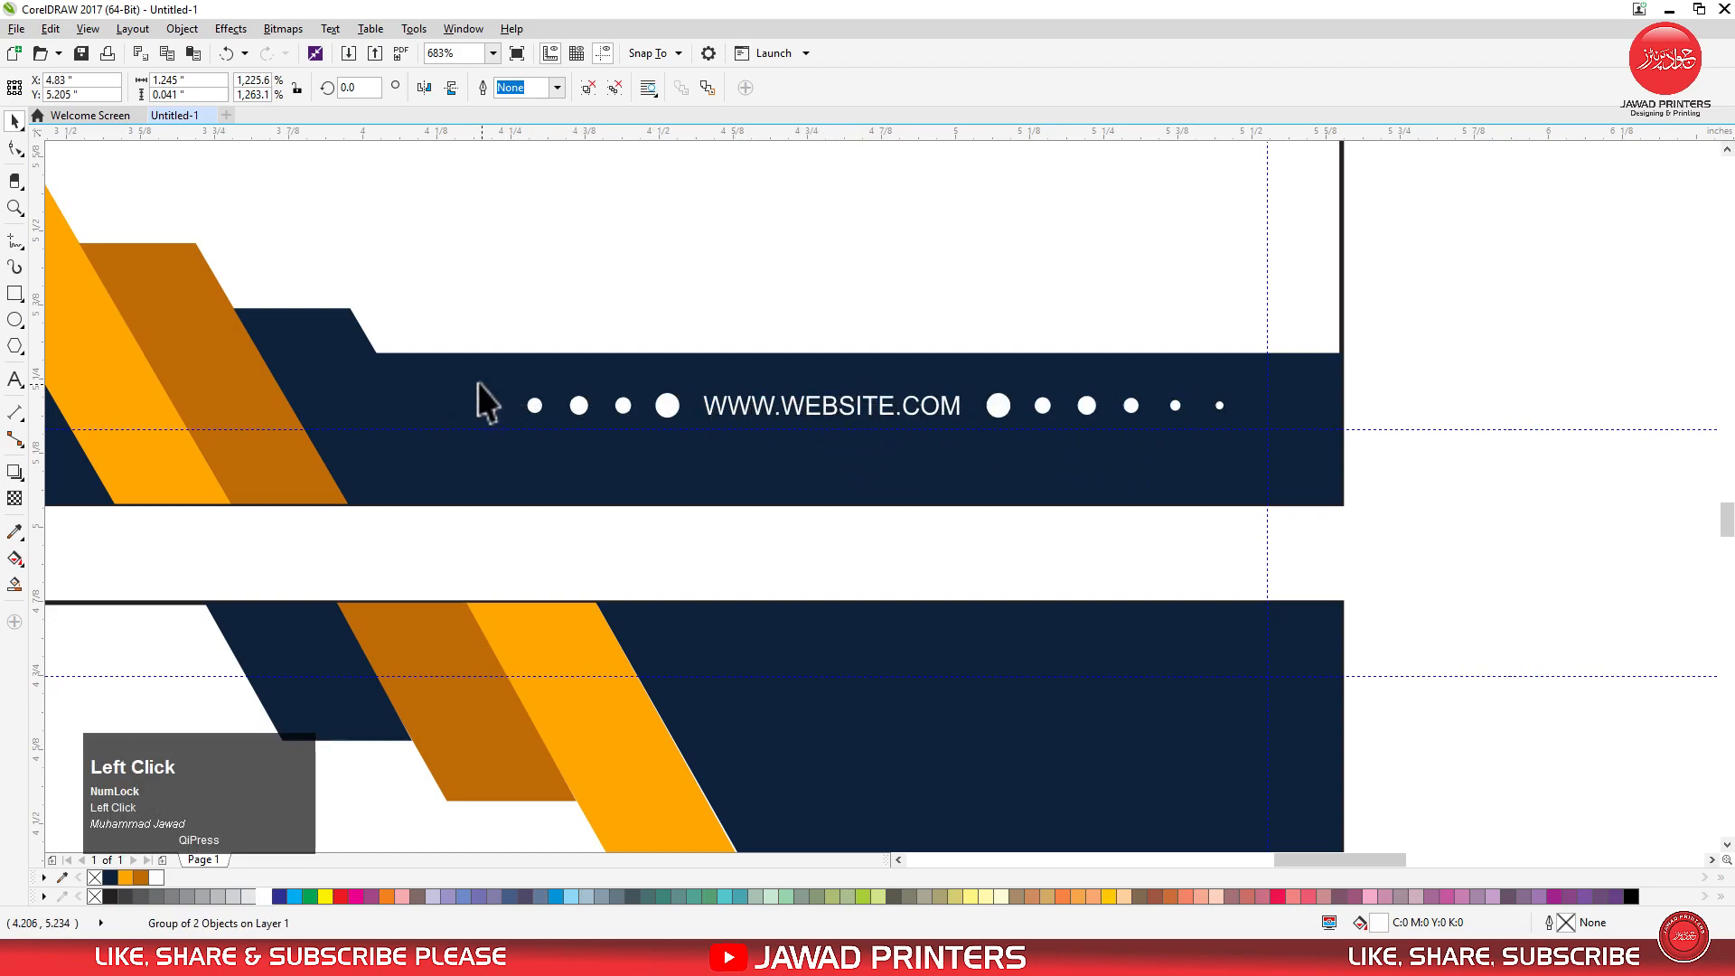
key("ctrl+z")
left_click(492, 406)
left_click_drag(474, 380, 443, 372)
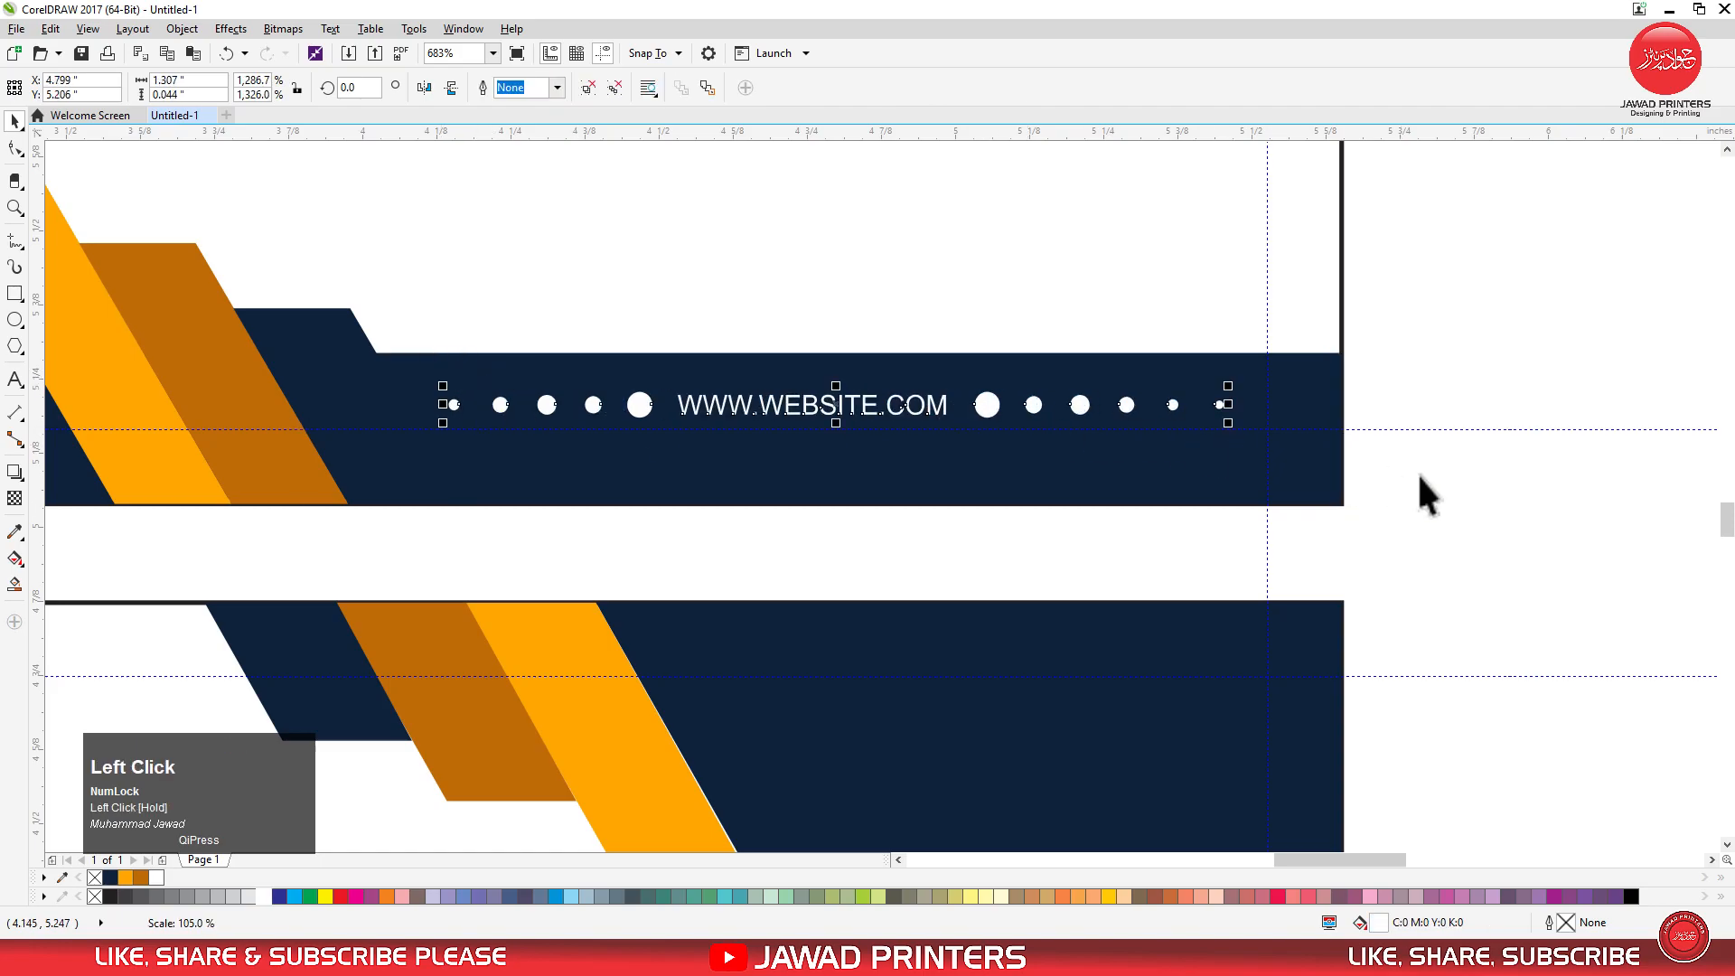
left_click(1417, 472)
Move the name block and contact details to the right of the back card, and the QR code to its left.
key("F4")
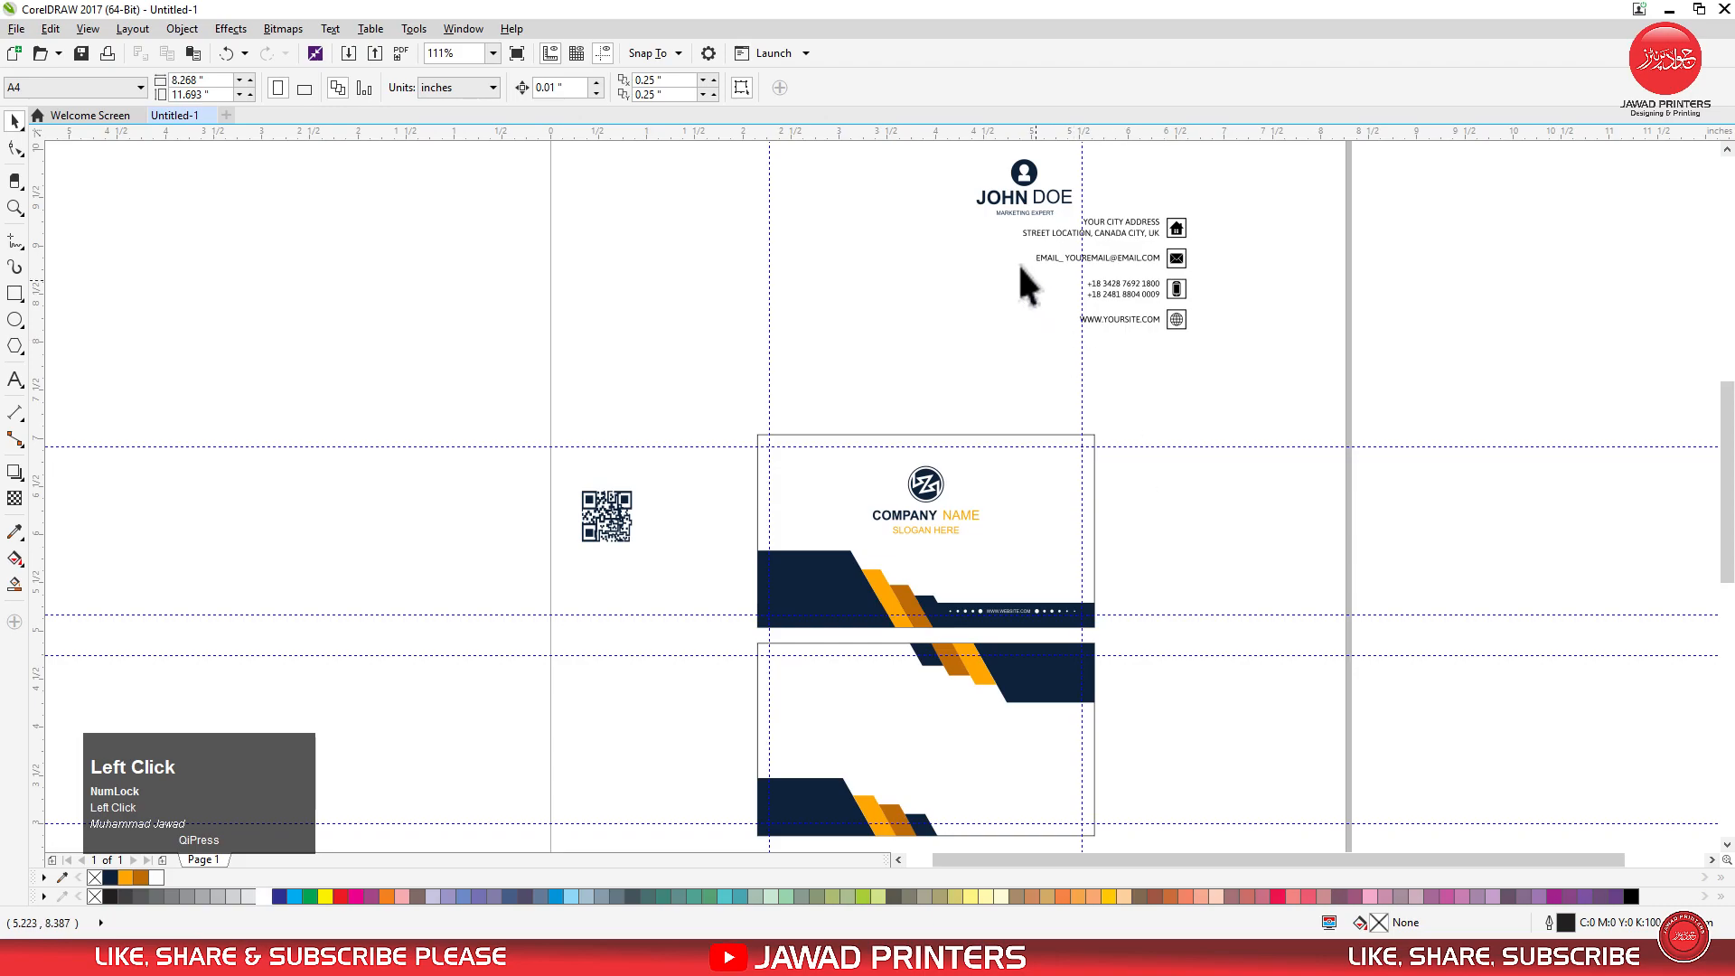
left_click_drag(947, 154, 1316, 789)
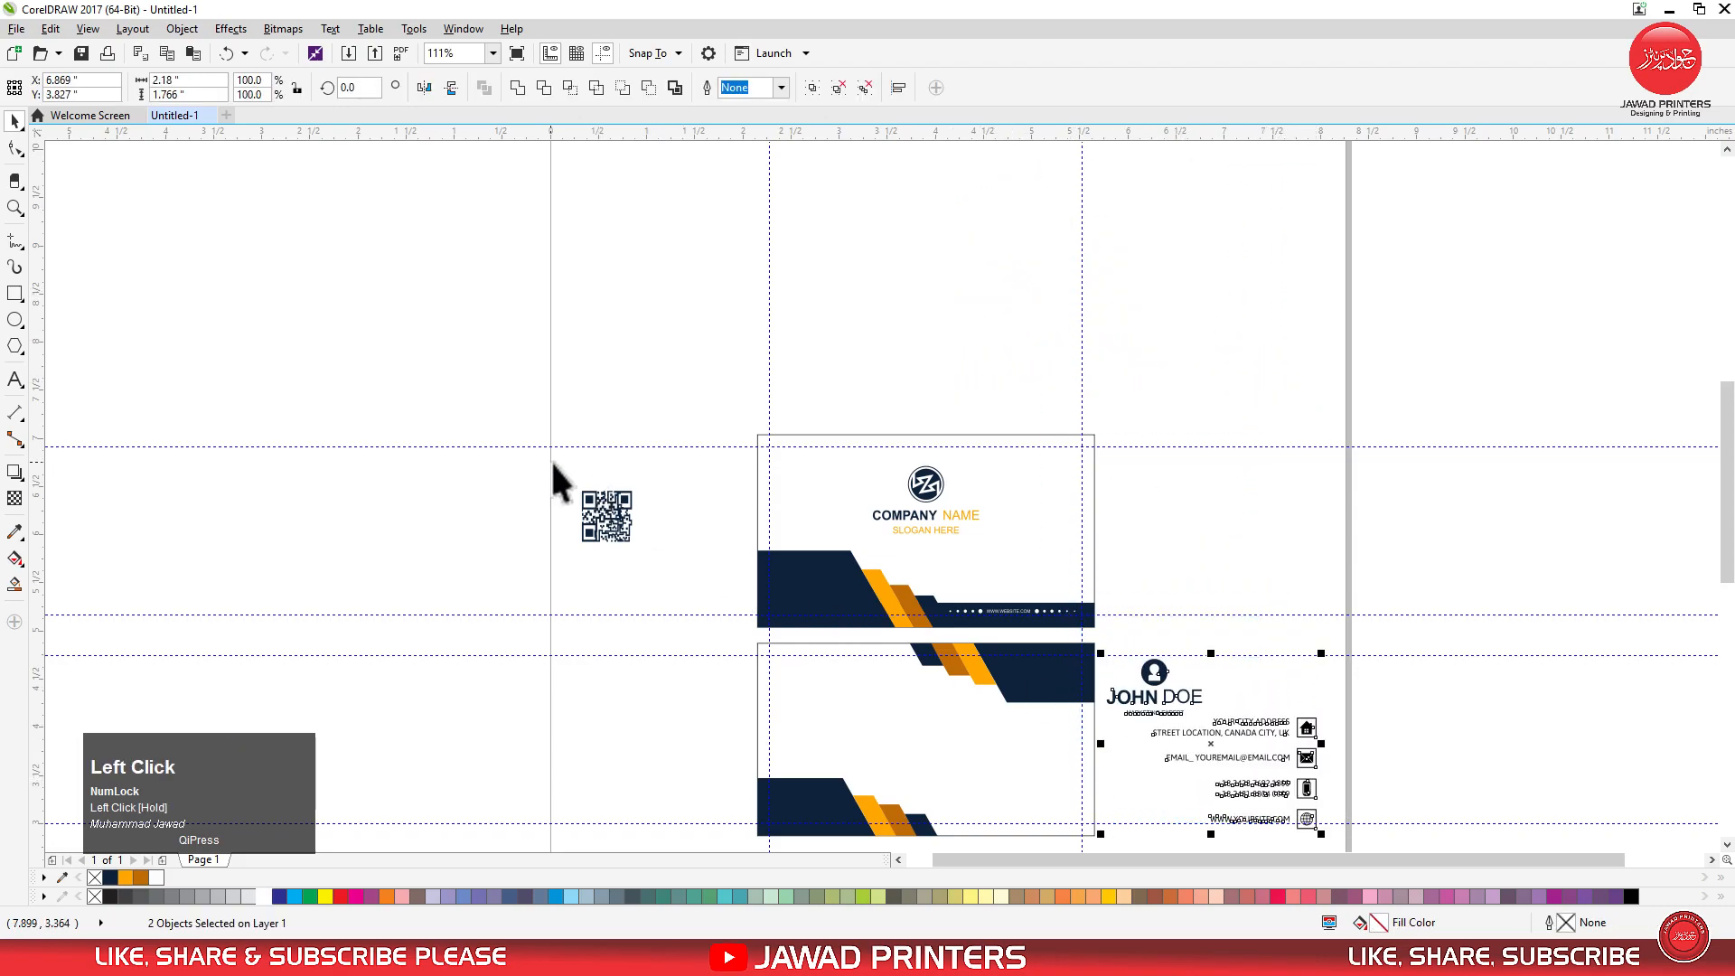
left_click(633, 521)
left_click_drag(633, 521, 744, 788)
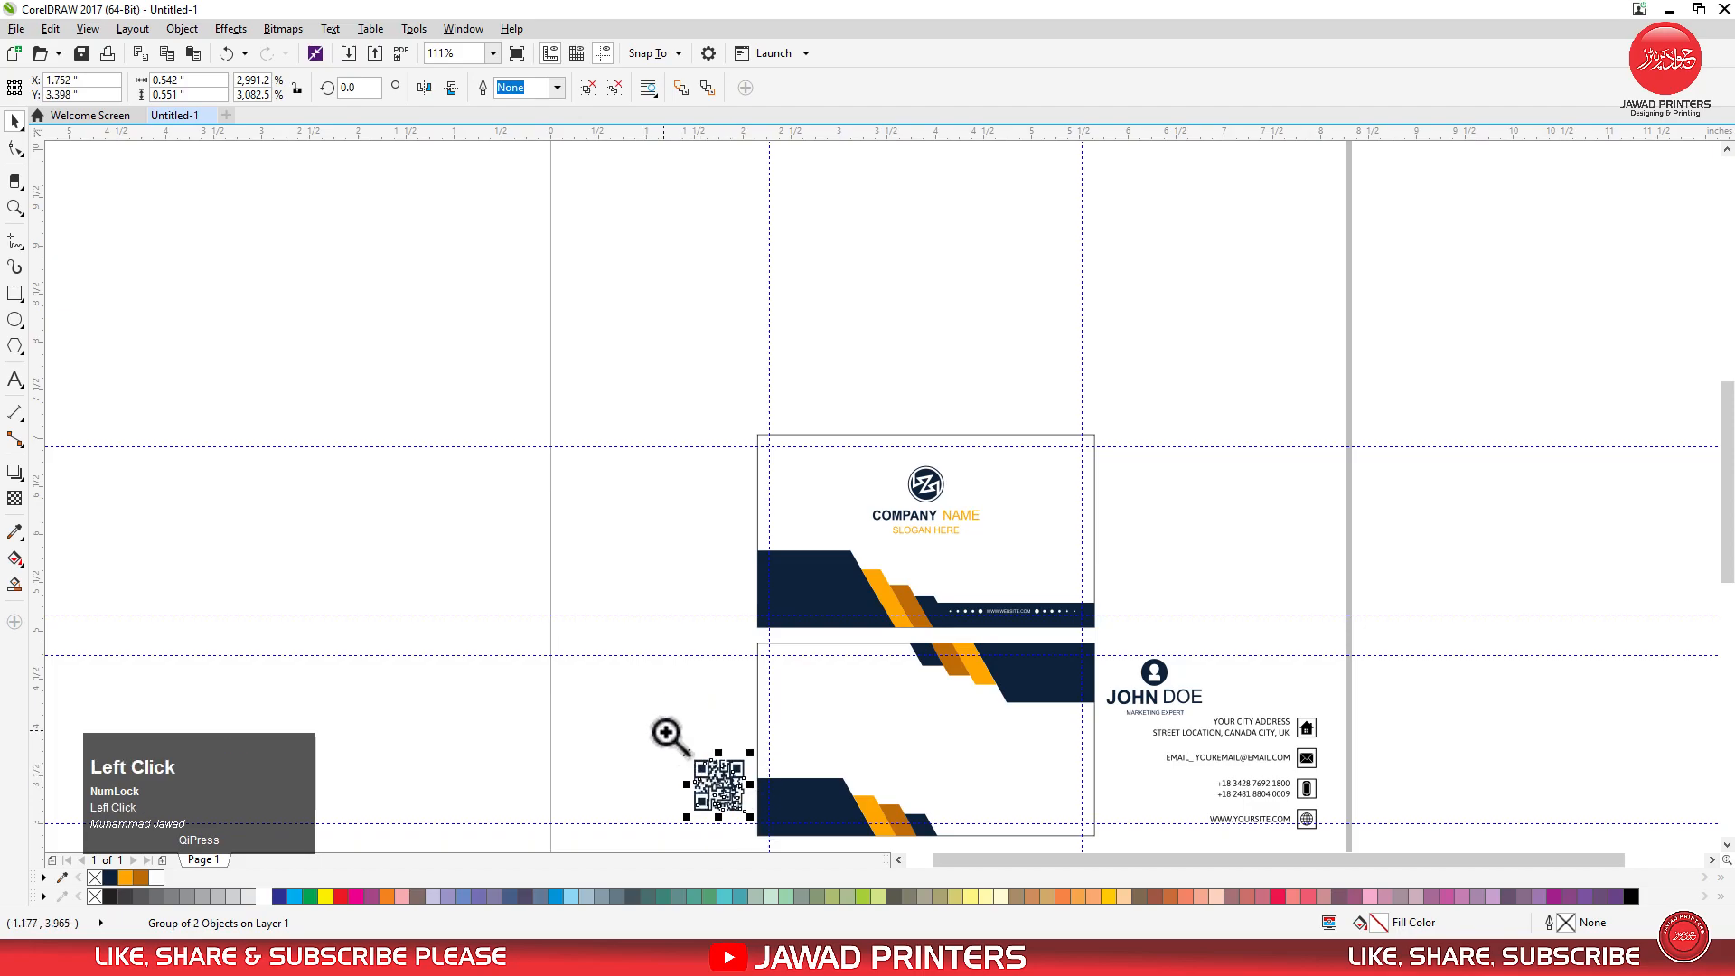
Scale the QR code down to about 0.37 inches wide and place it in front of the back card's lower-left navy shape.
scroll(666, 732, "up", 4)
left_click_drag(693, 466, 664, 434)
left_click_drag(598, 380, 919, 443)
key("shift+Page_Up")
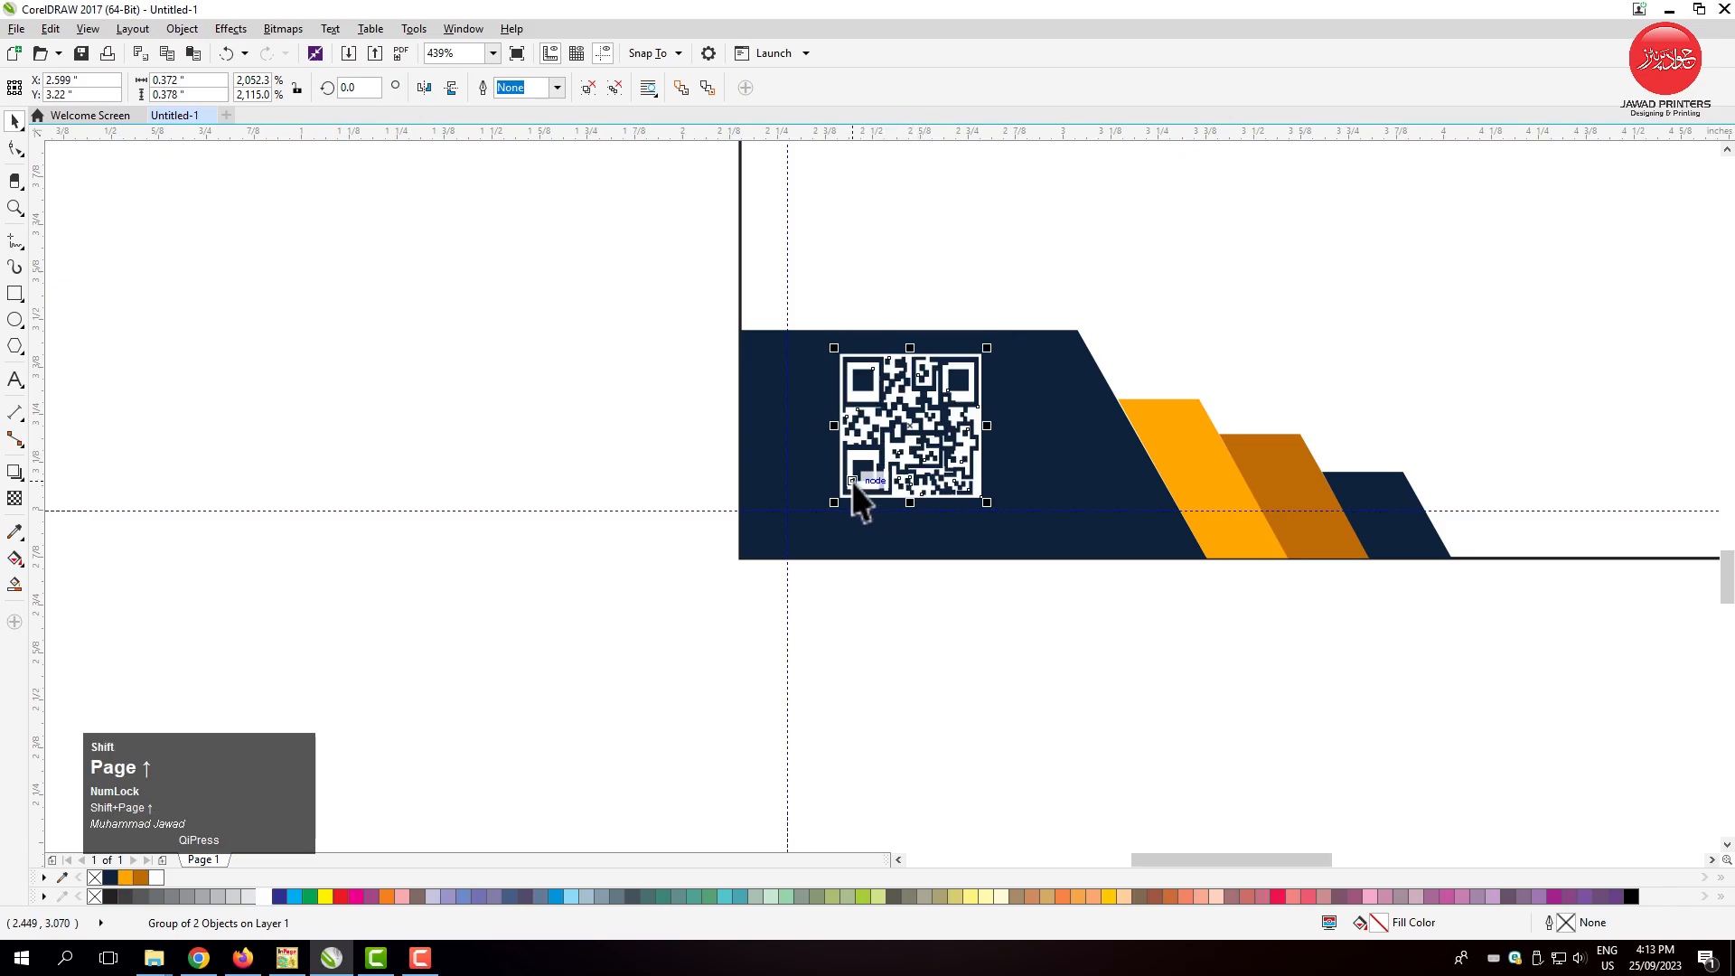
Centre the QR code horizontally on the lower slanted shapes, and shift it left onto the wide navy part.
left_click(820, 481, "shift")
key("c")
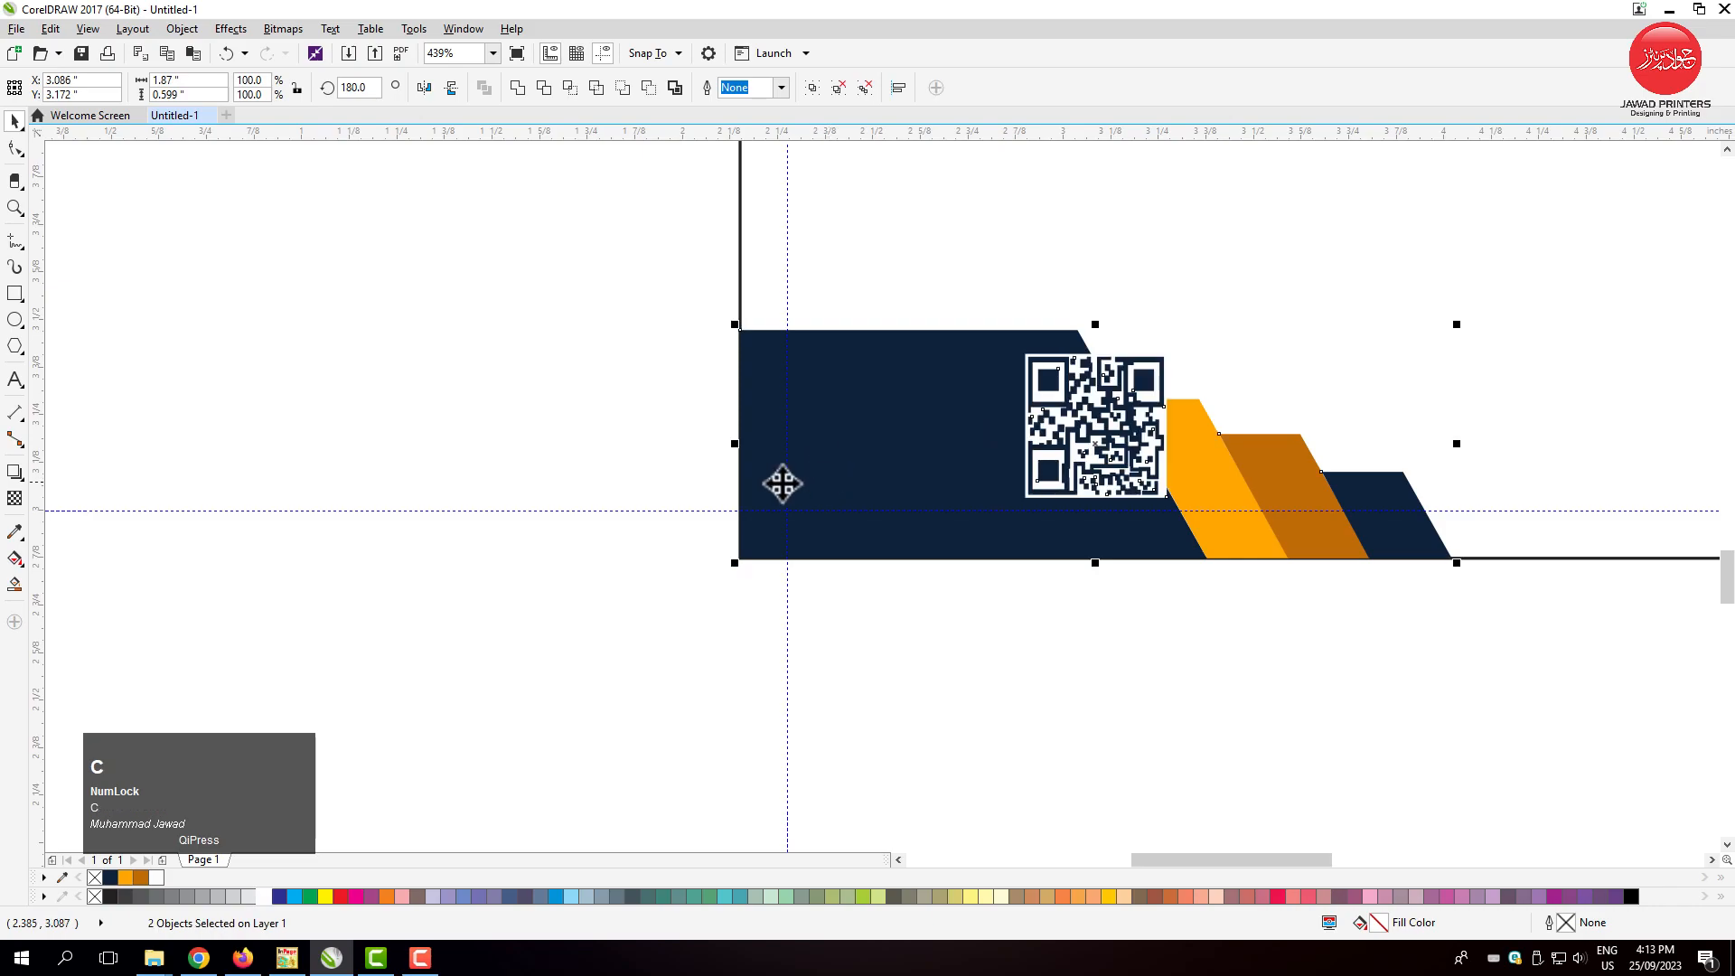
left_click(1024, 488)
left_click_drag(1078, 461, 908, 459)
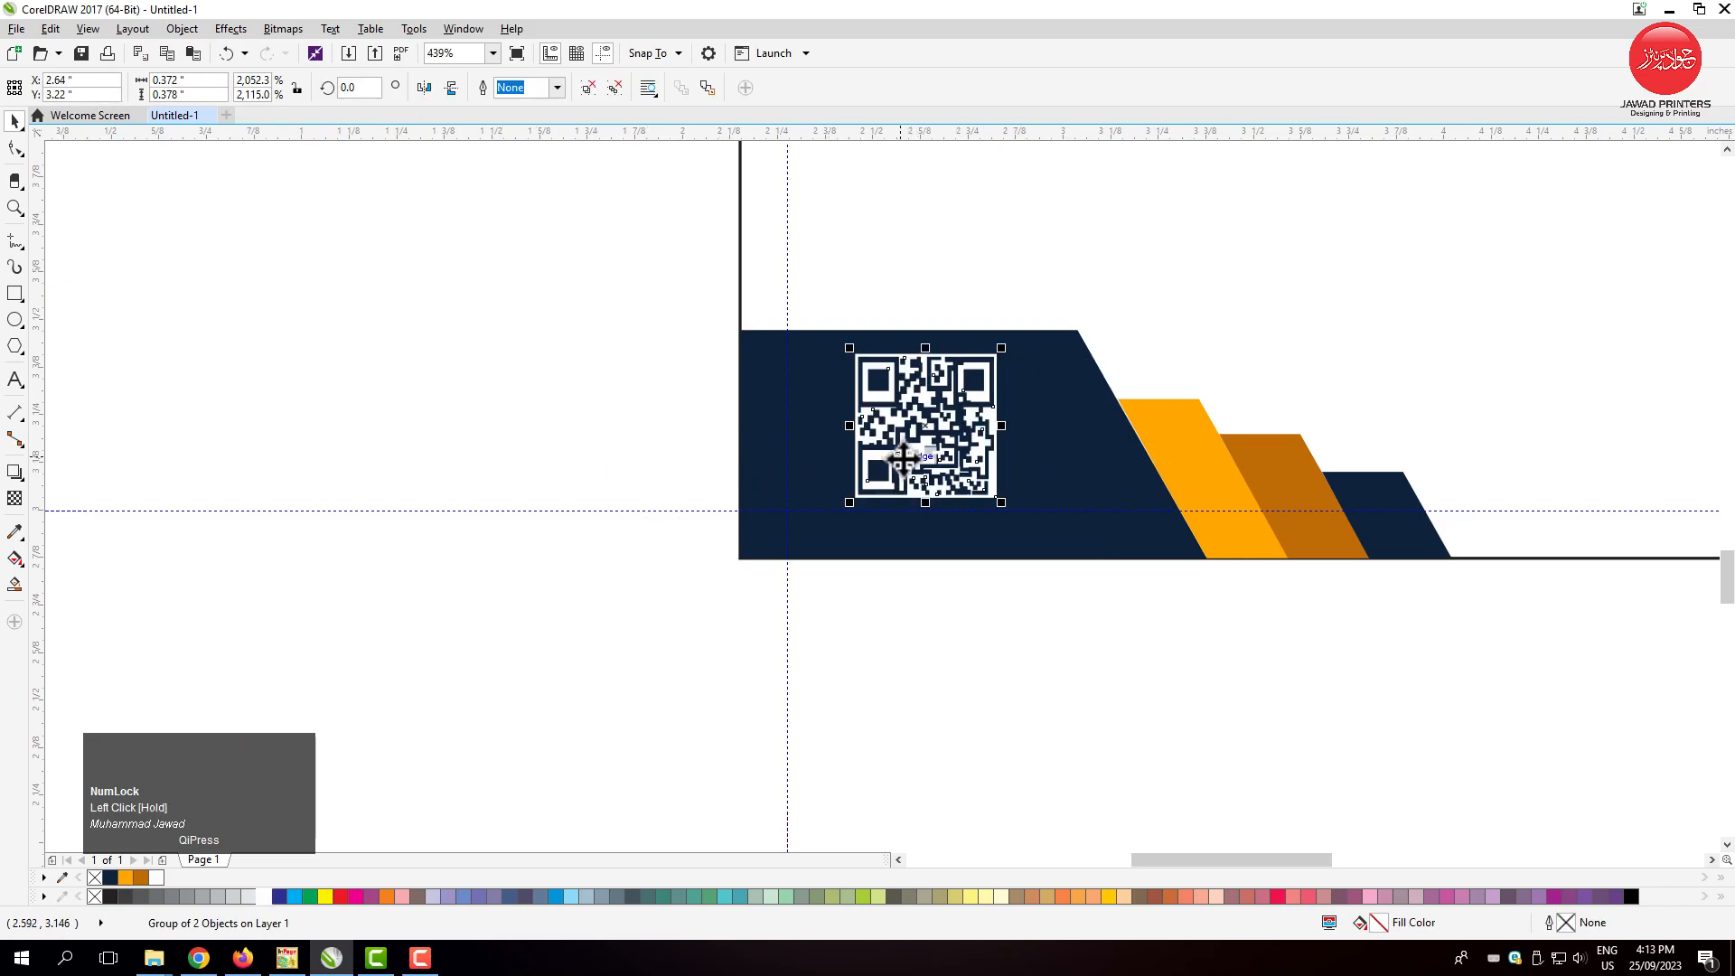
Move the person icon, name and job title block into the white area at the back card's upper left.
key("F3")
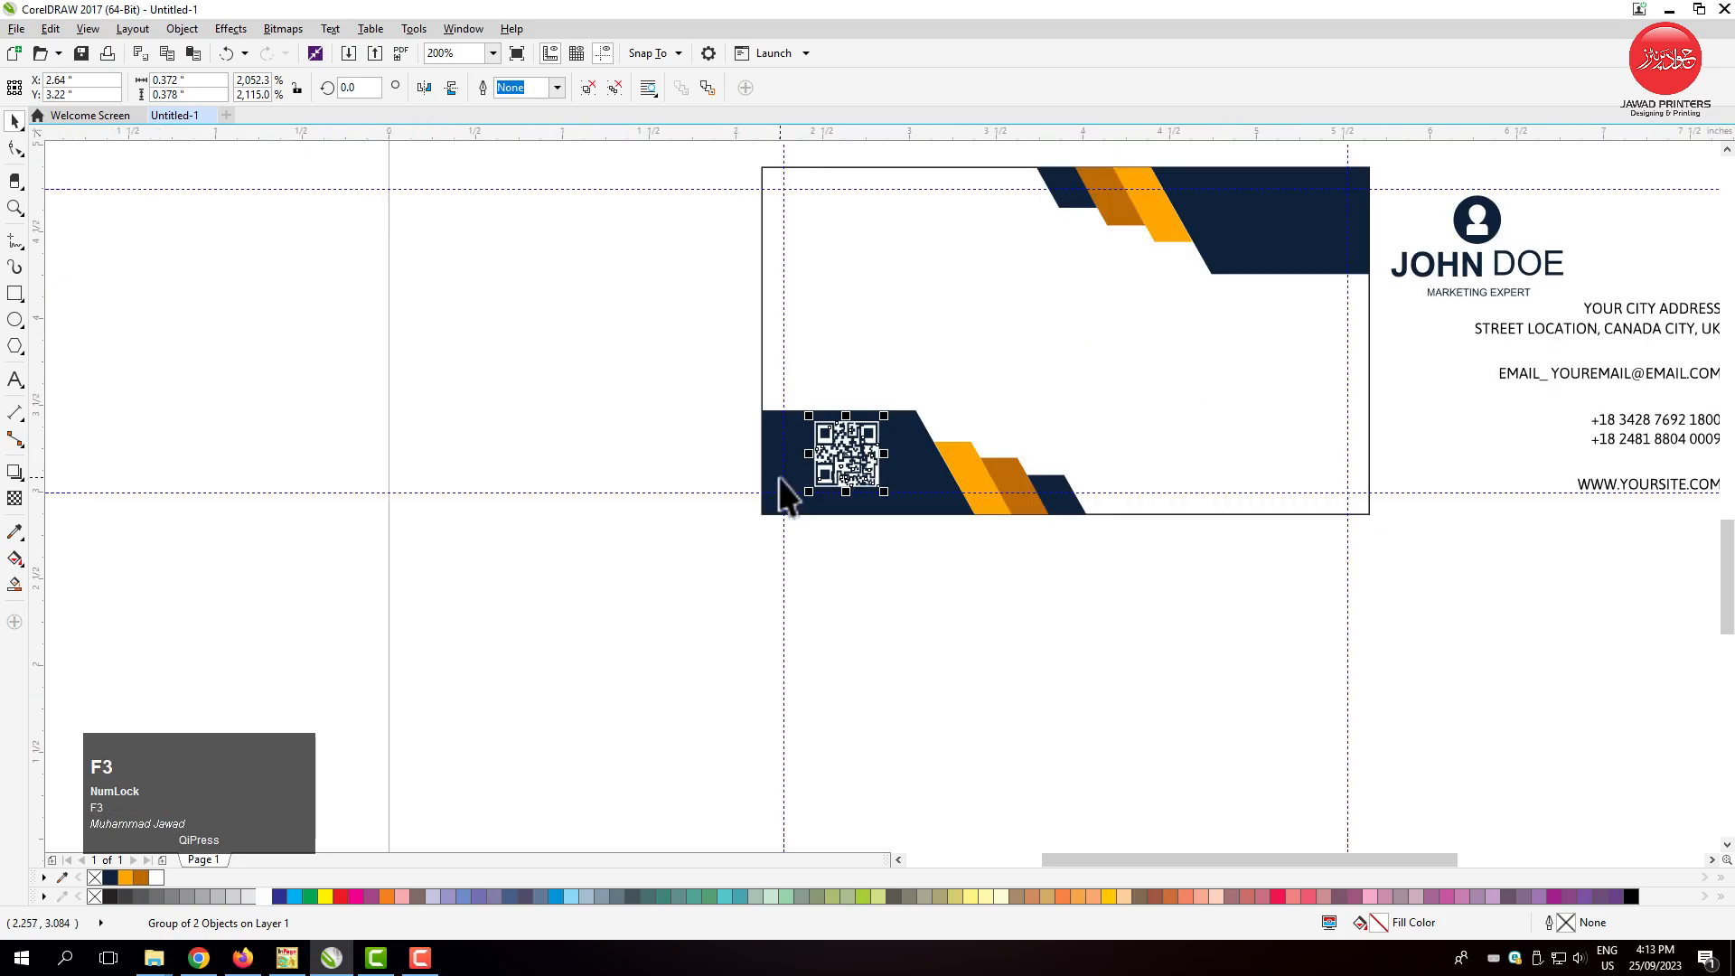
left_click_drag(1602, 162, 1363, 303)
left_click_drag(1491, 225, 880, 263)
key("F2")
left_click_drag(747, 171, 1286, 503)
left_click(628, 266, "ctrl")
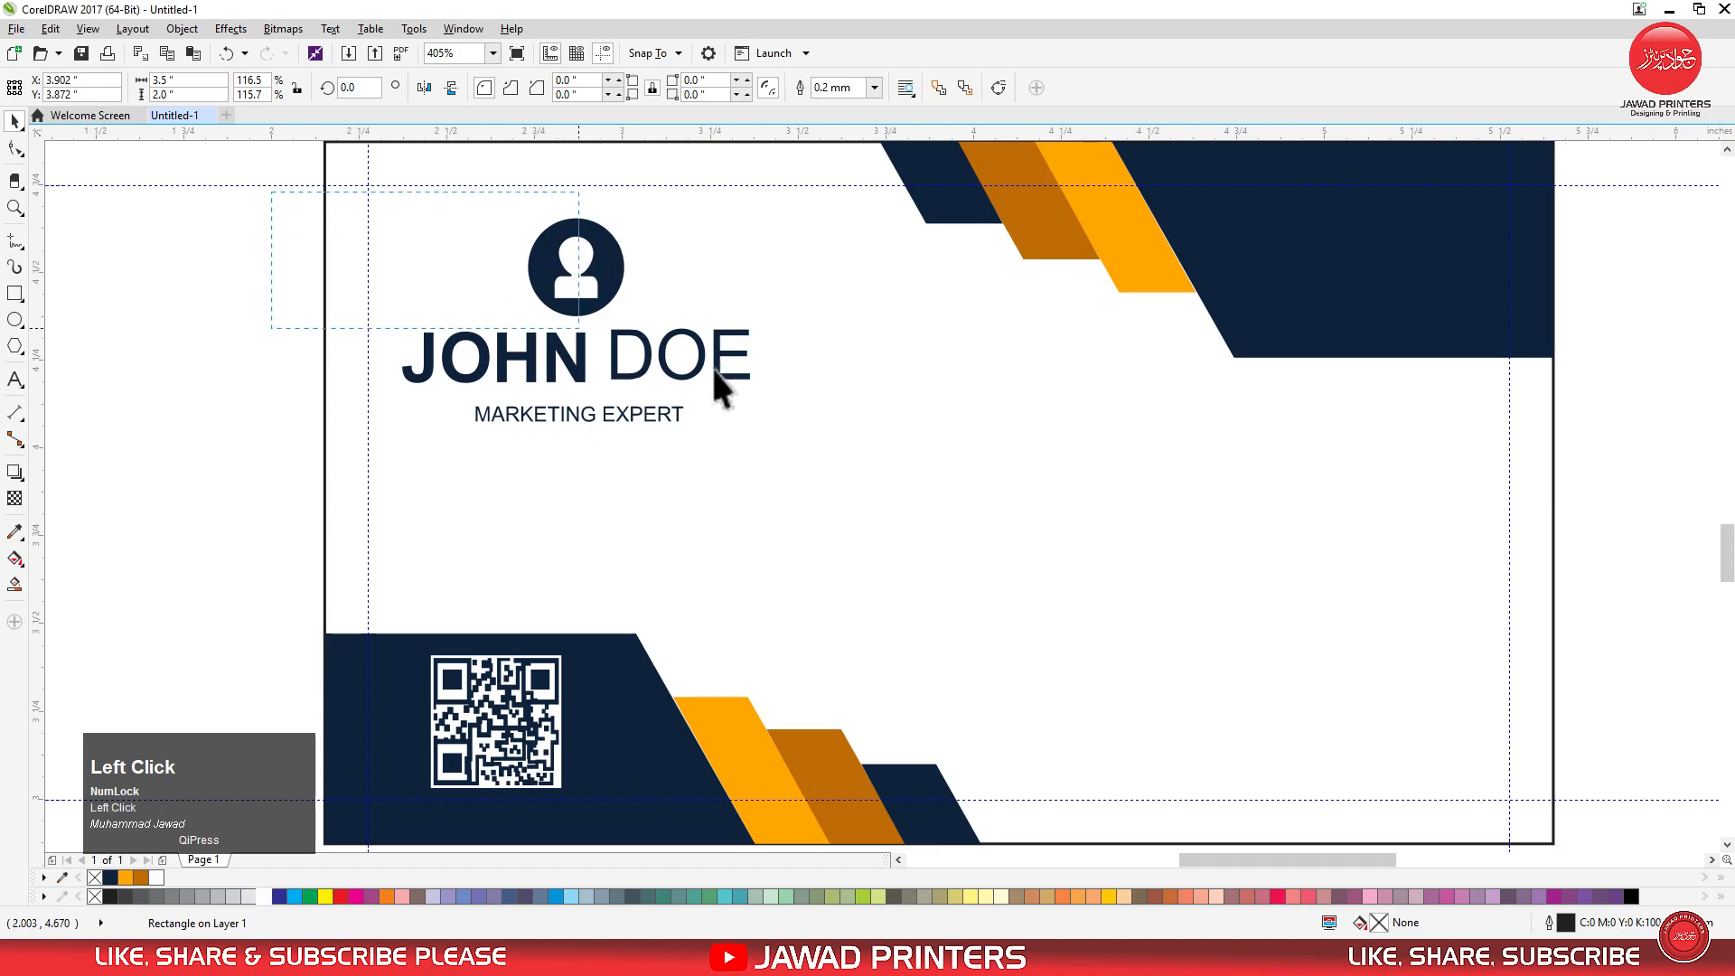
left_click(666, 366)
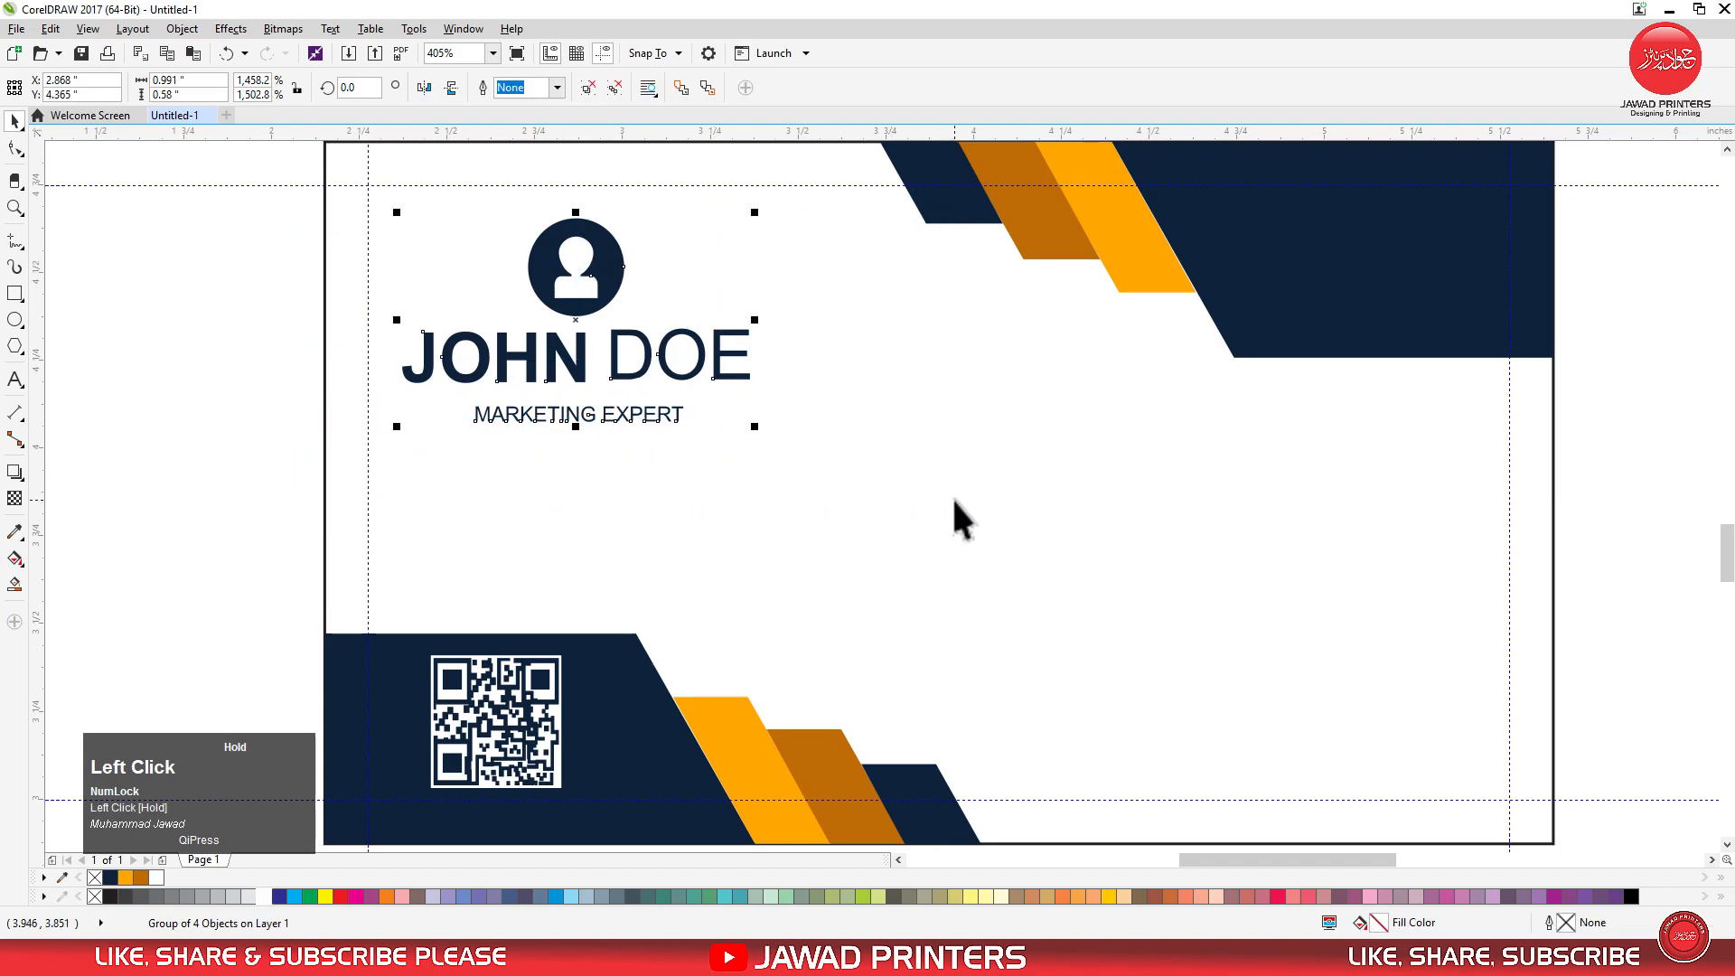
Try to fill the whole person icon with the orange document colour, and undo that fill.
left_click(296, 232)
left_click(527, 259)
left_click(533, 267)
left_click(535, 268, "ctrl")
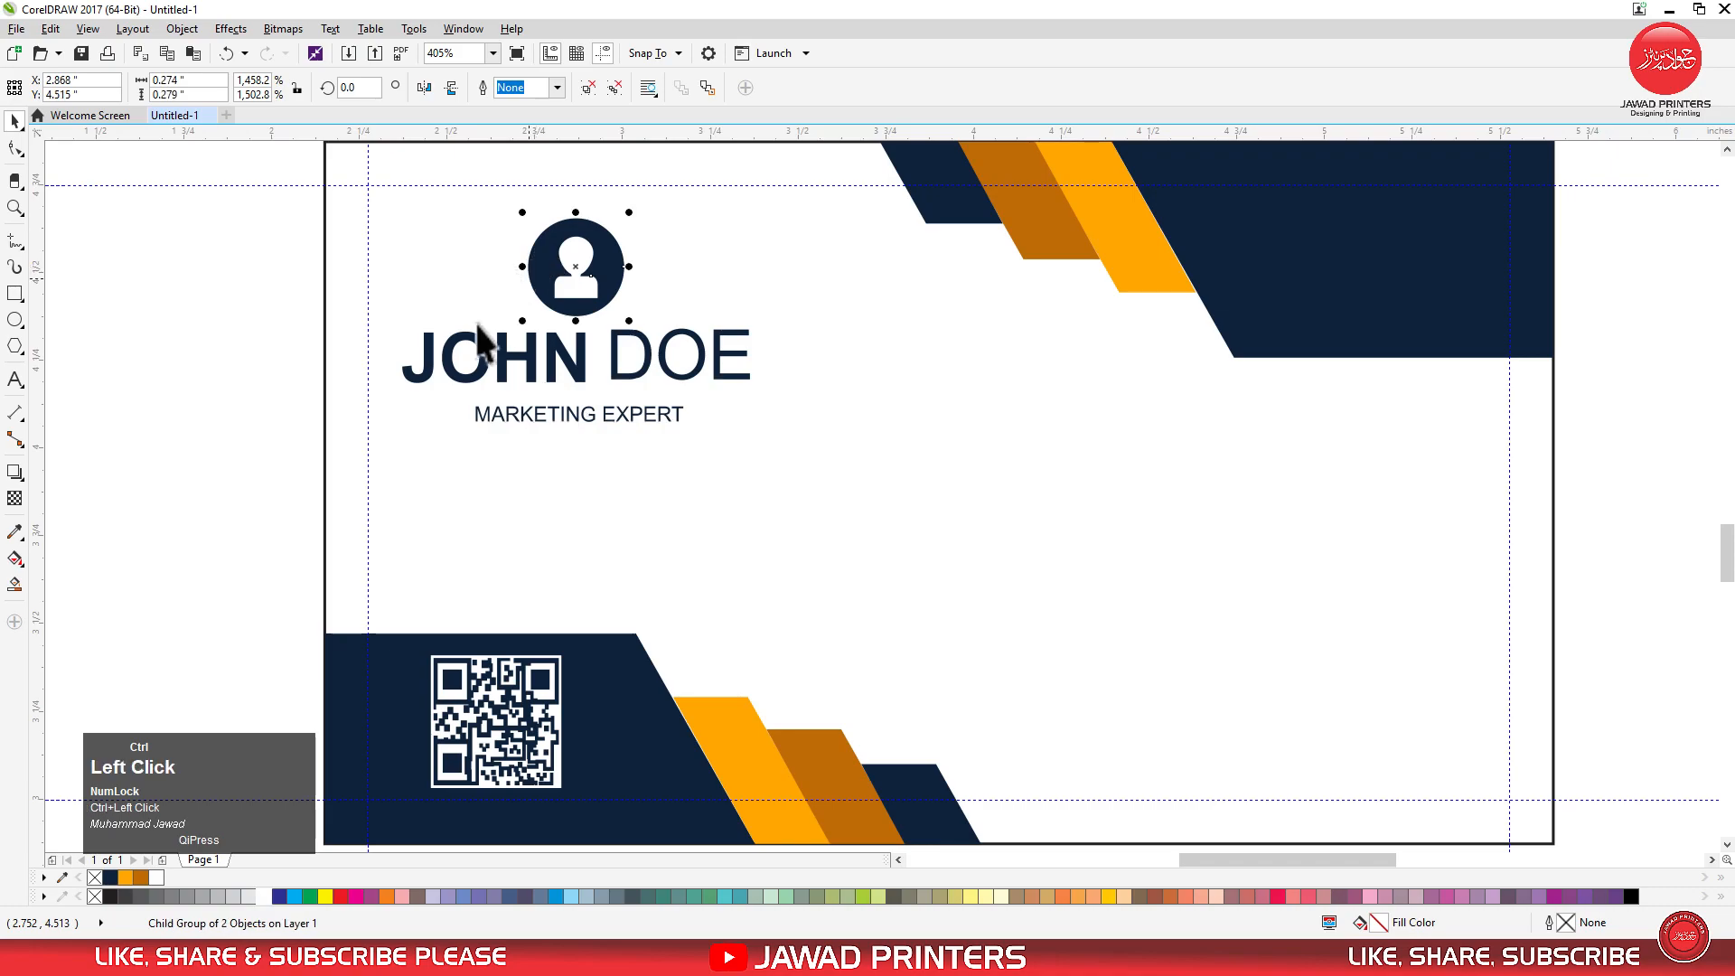
left_click(127, 876)
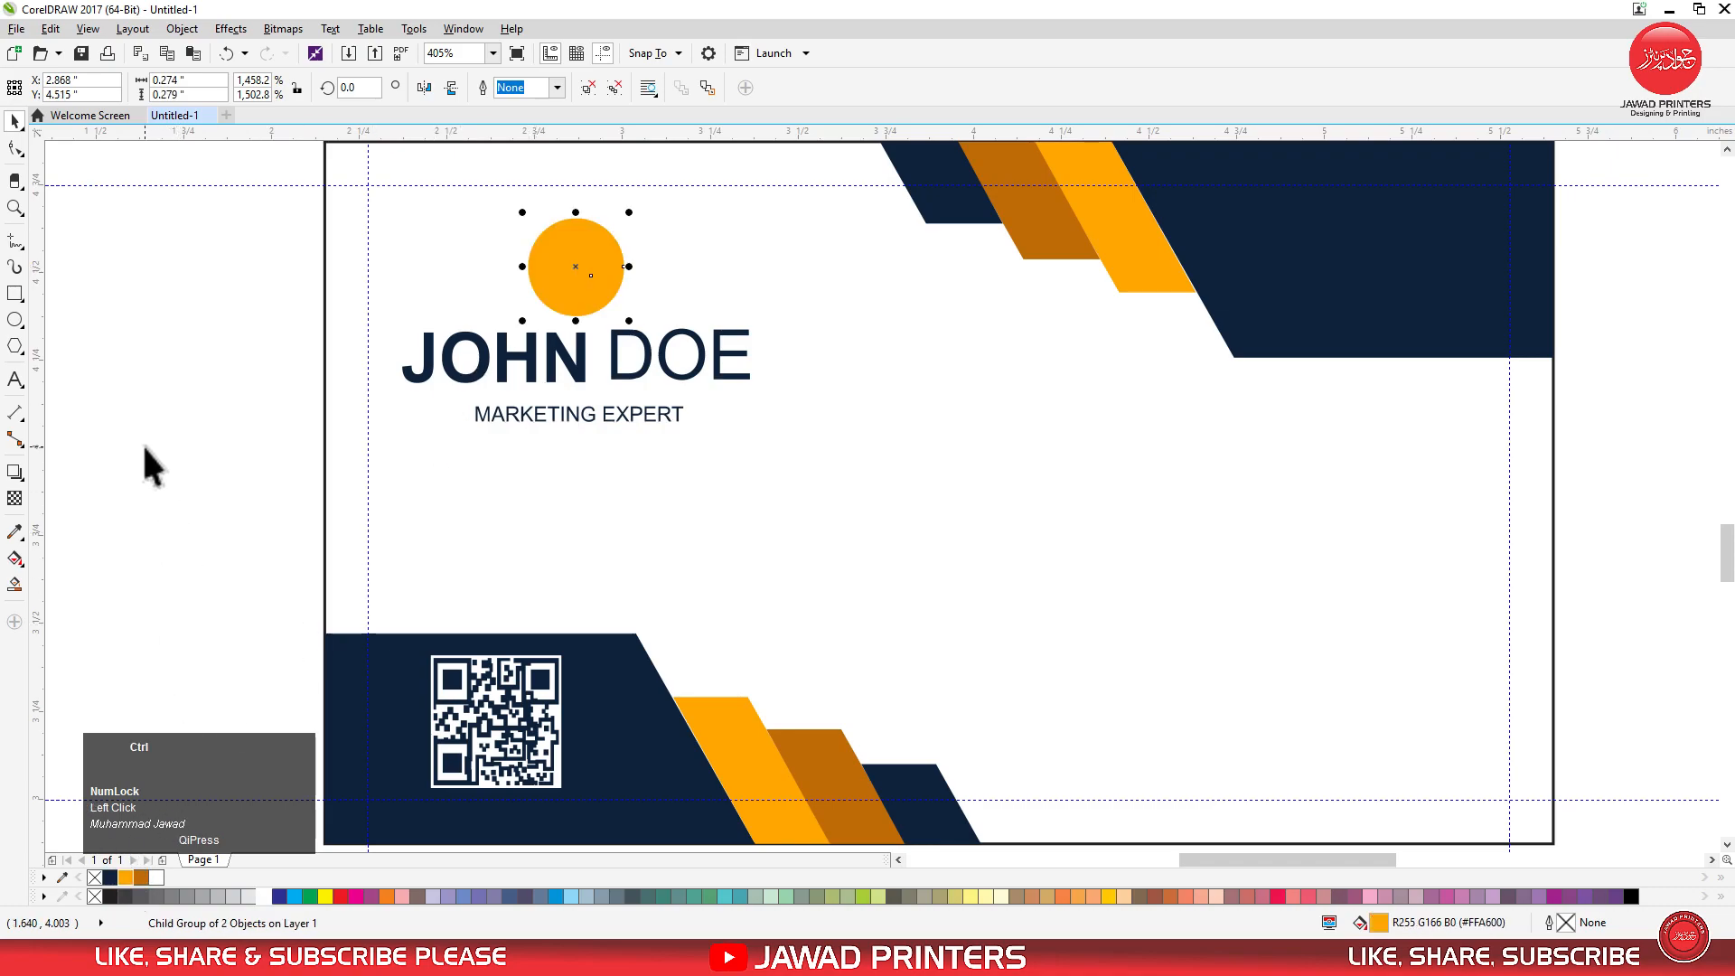
key("ctrl+z")
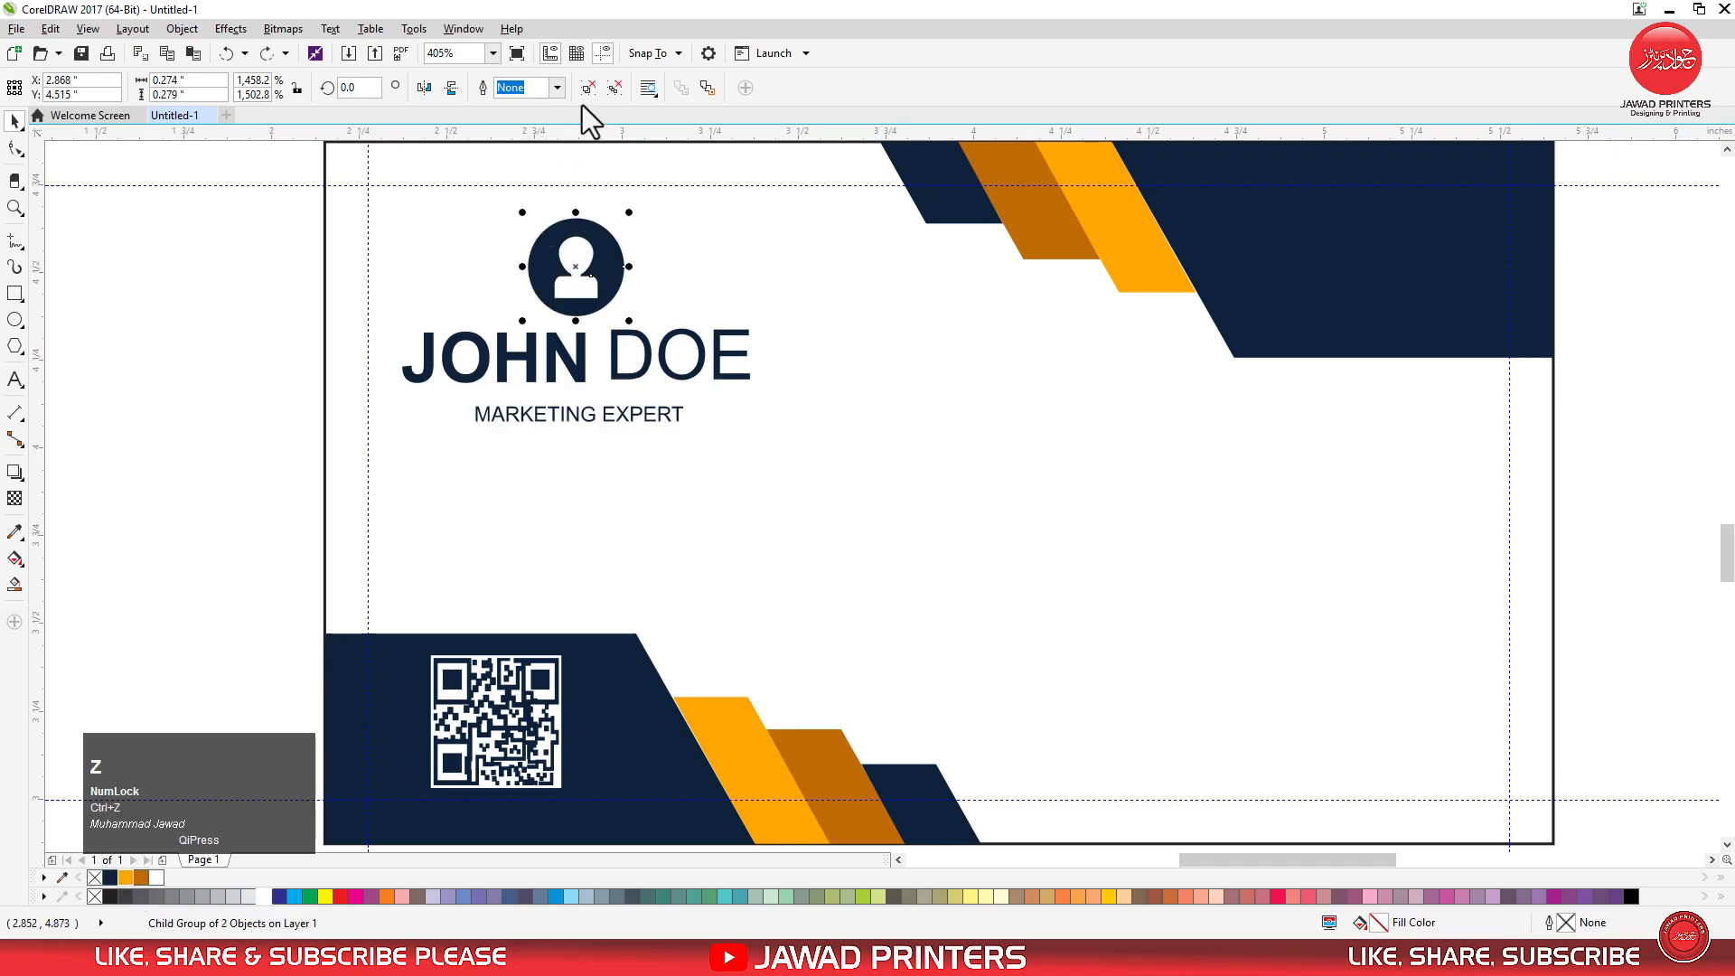
Fill only the person icon's circle and the surname with the orange document colour.
left_click(552, 263, "ctrl")
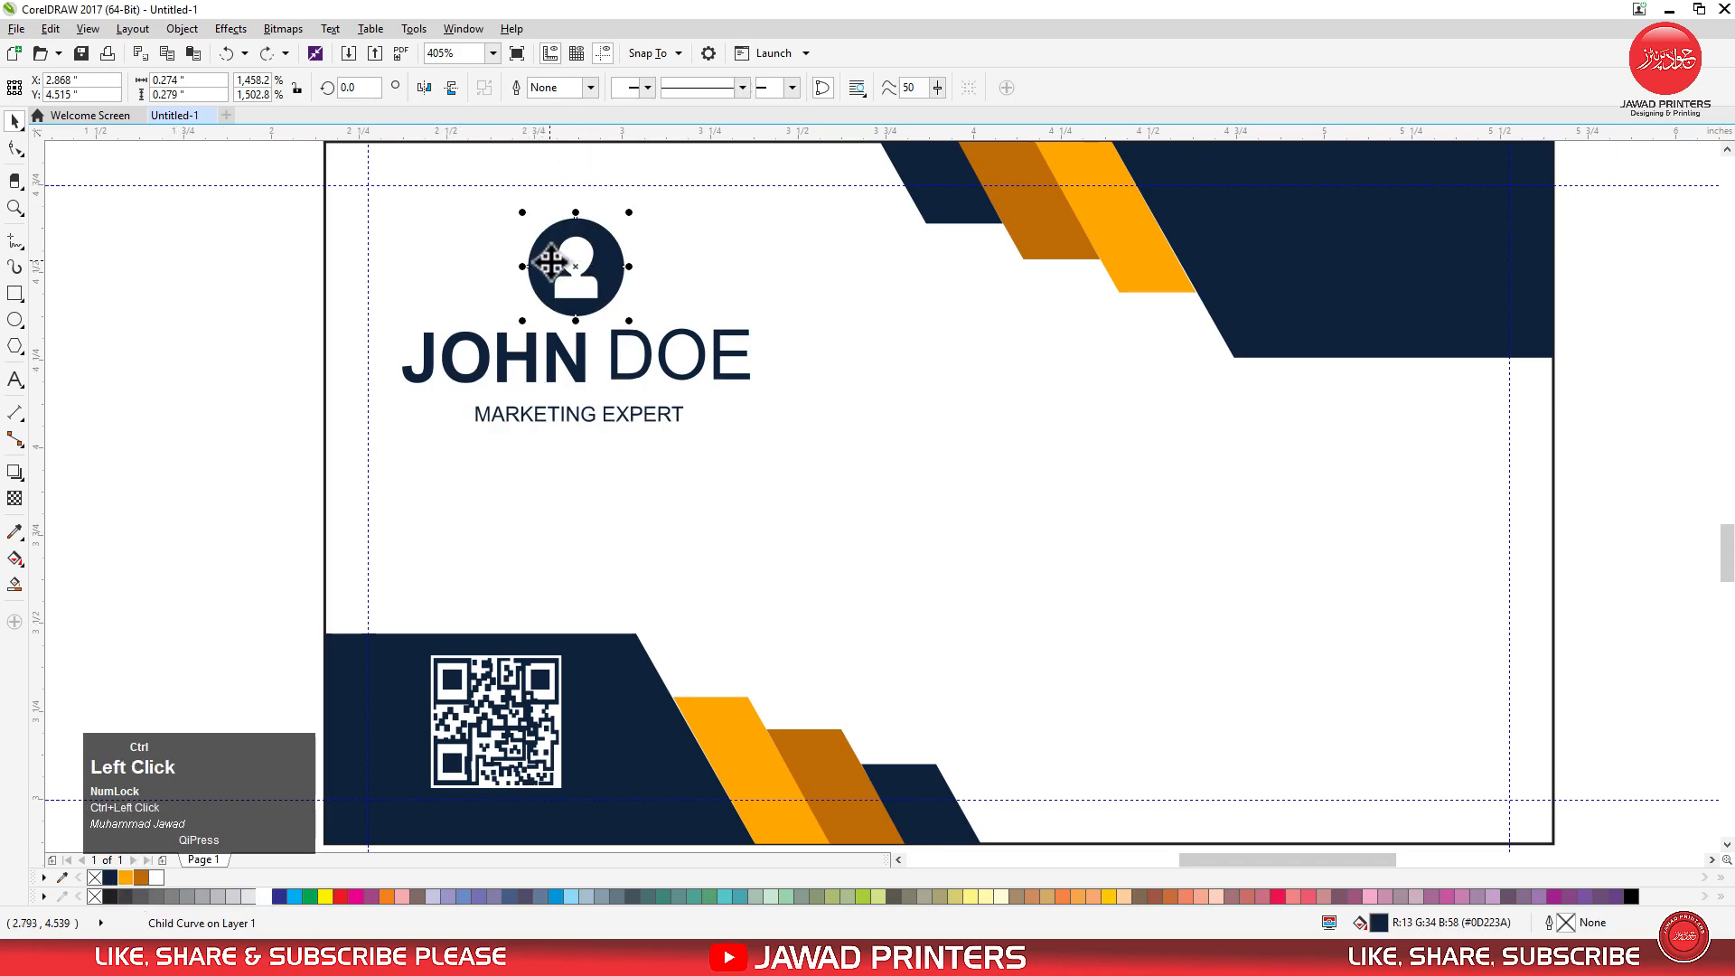
left_click(129, 876)
left_click(183, 574)
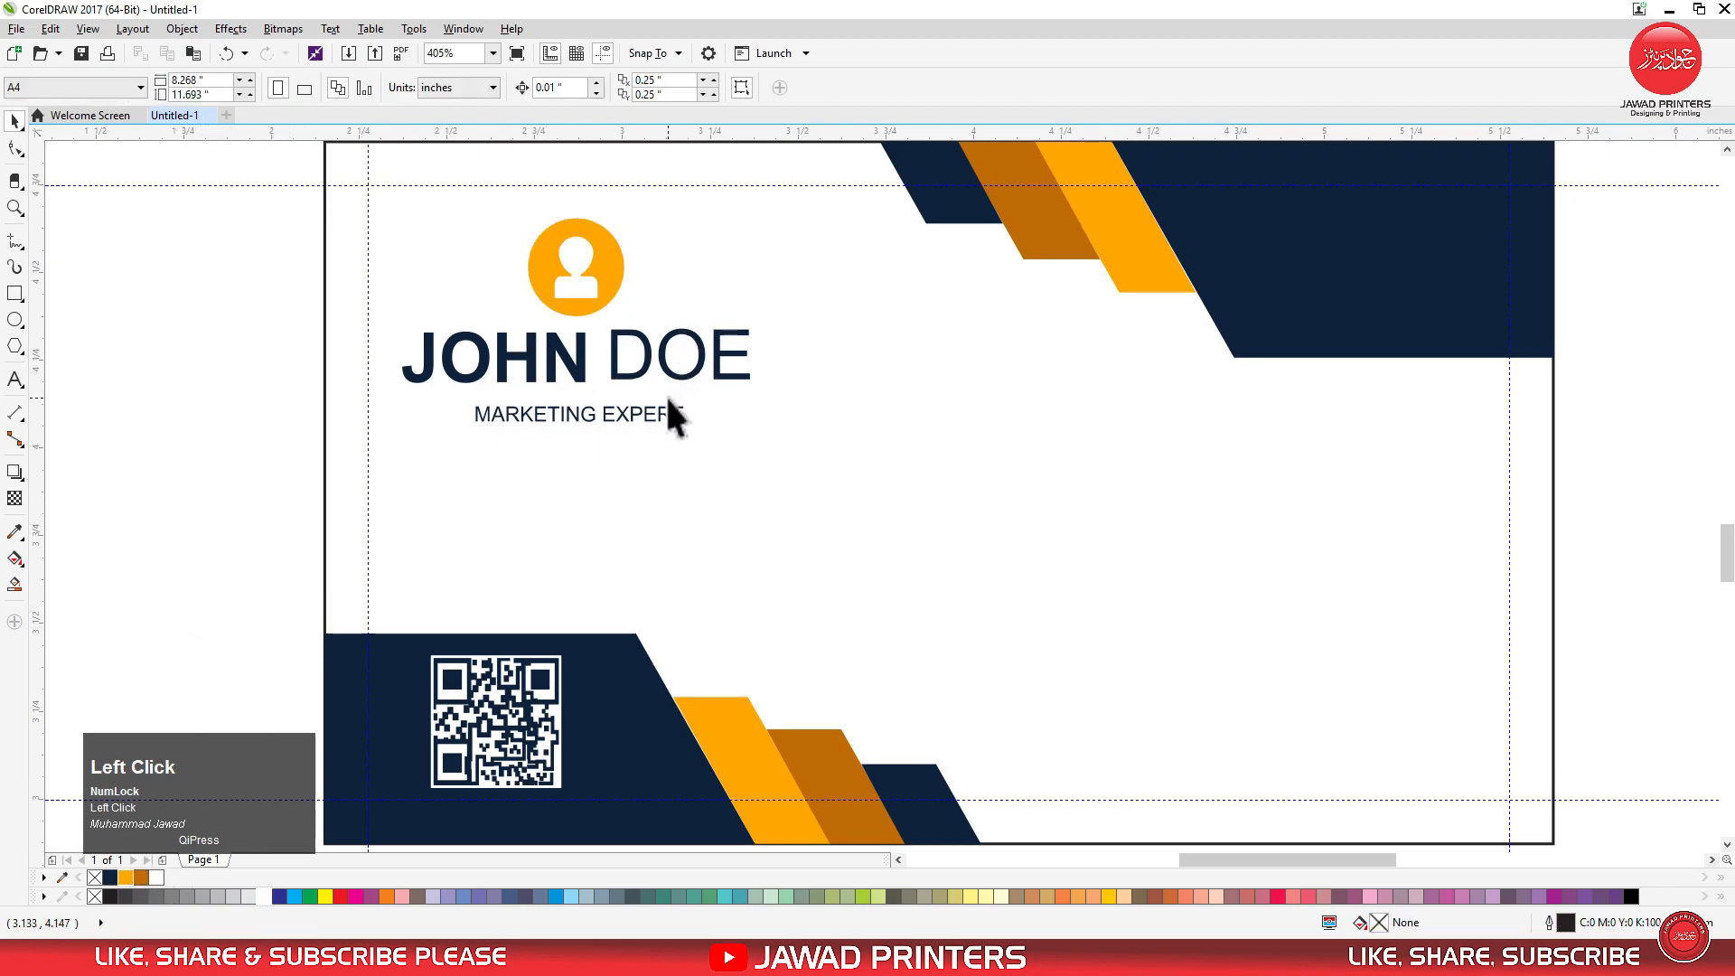
left_click(652, 355, "ctrl")
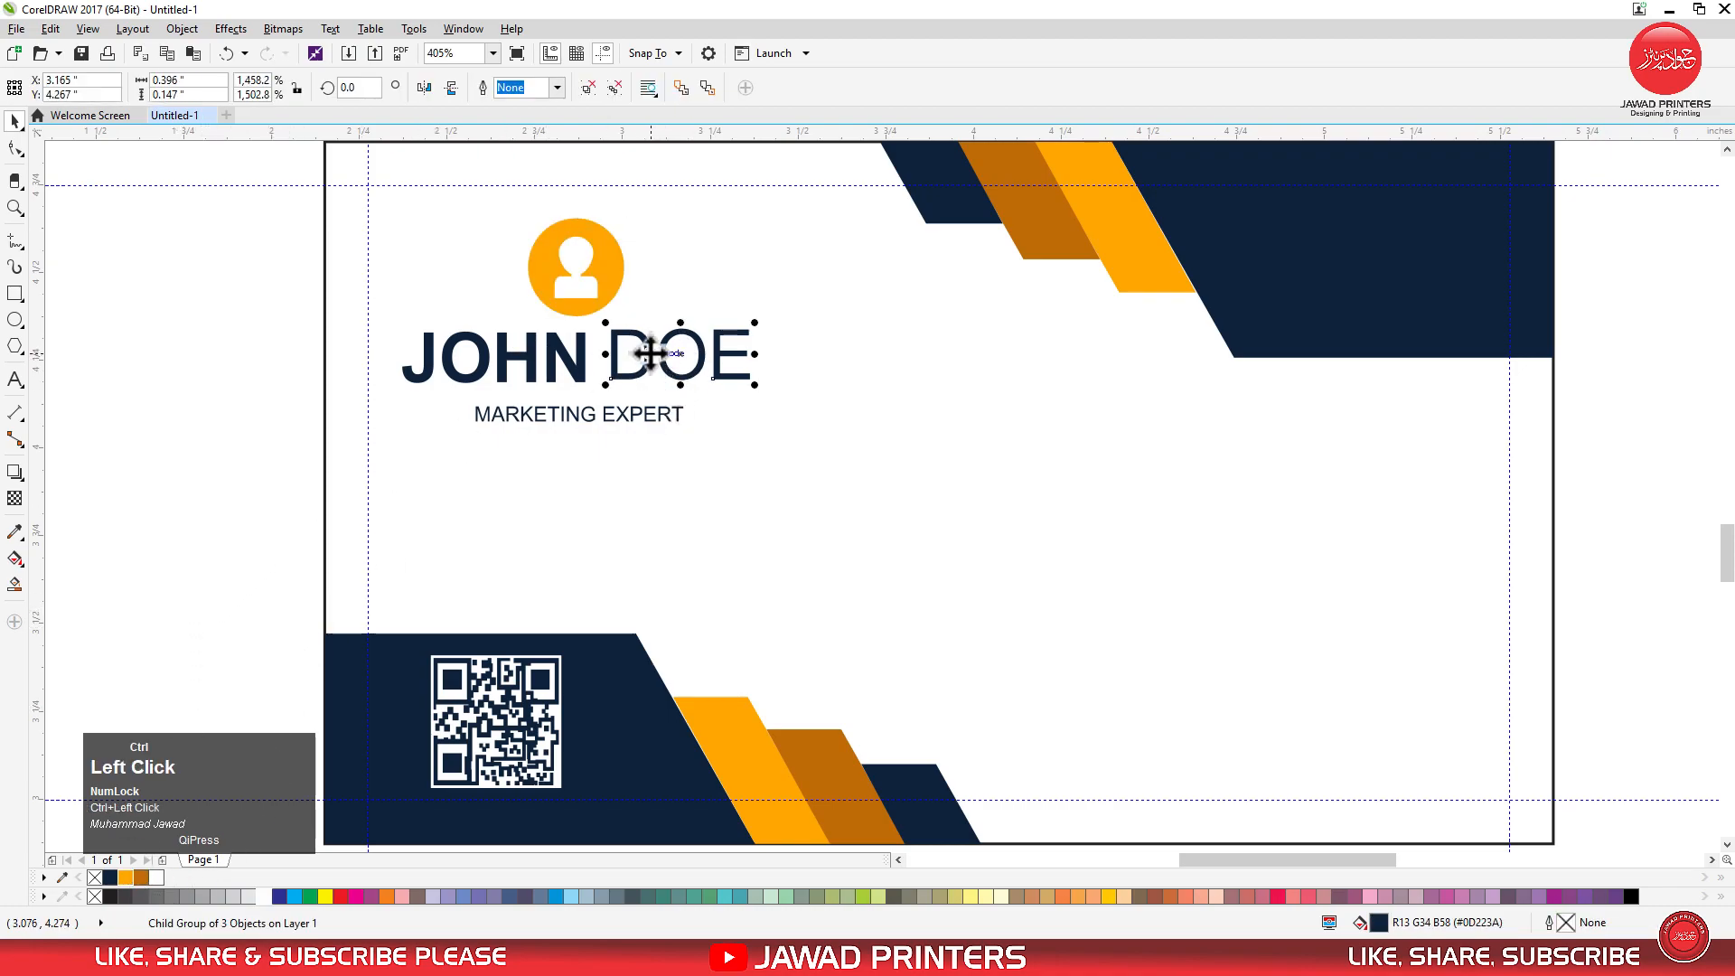
left_click(124, 878)
left_click(149, 551)
Shift the person icon, name and job title block slightly down on the back card.
left_click(495, 371)
left_click_drag(634, 411, 635, 415)
left_click(221, 351)
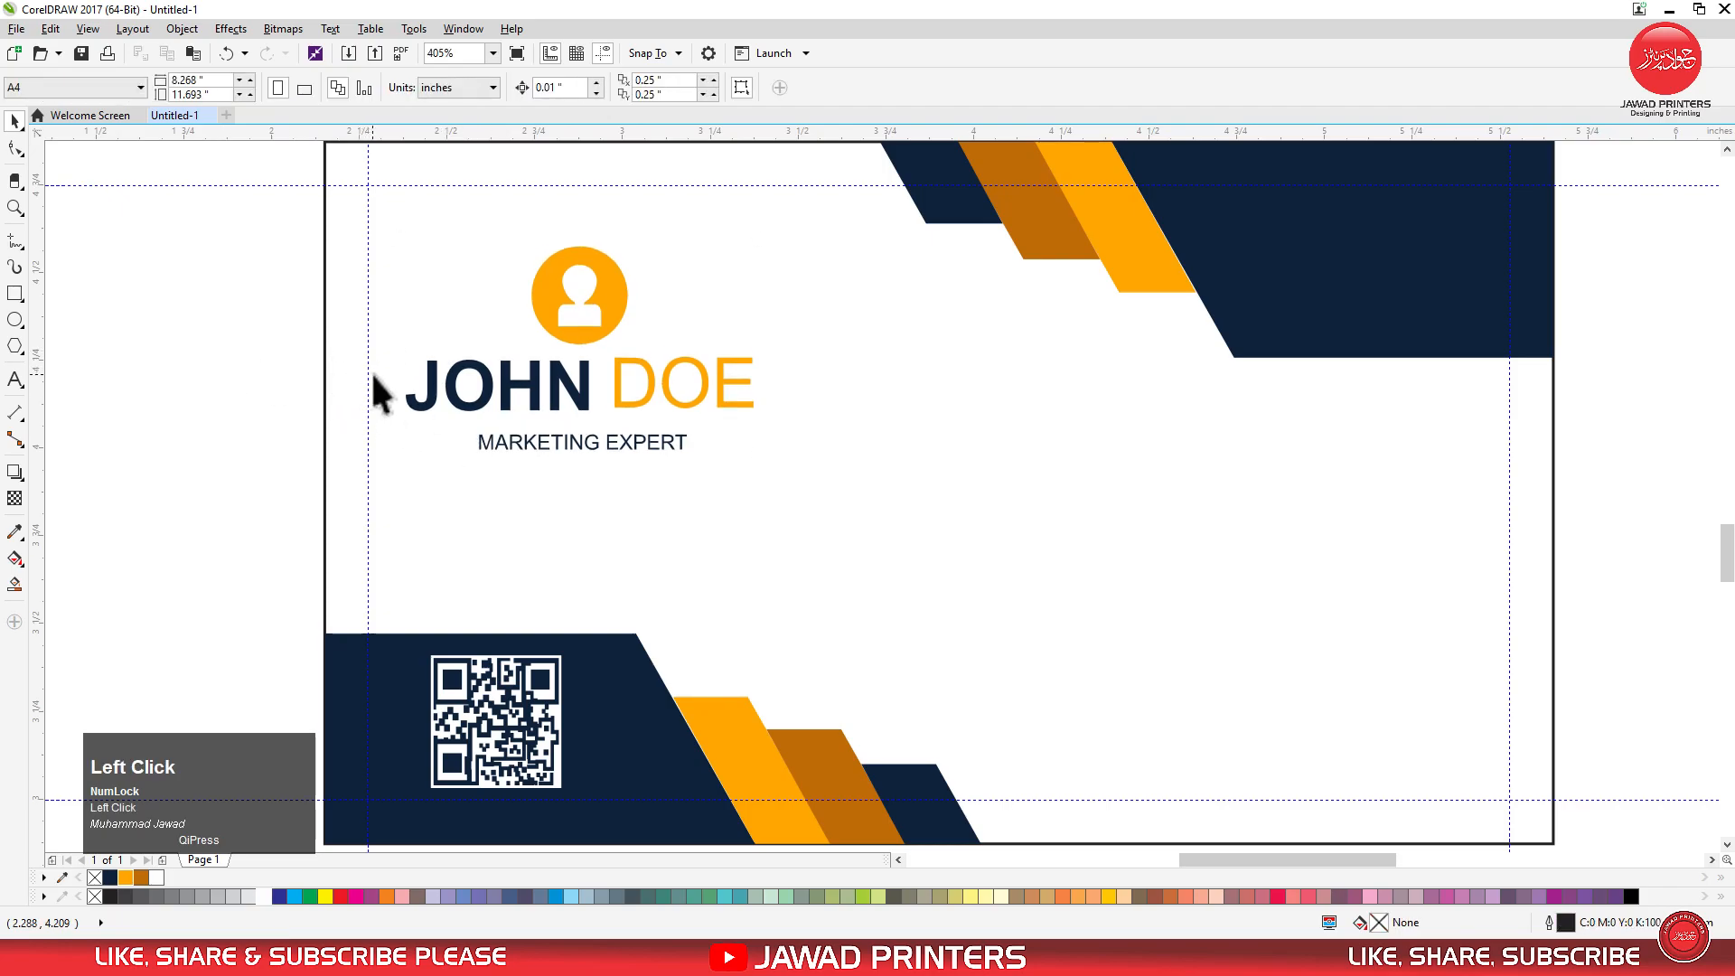
Move the contact details with their icons onto the back card, into the white area below the upper-right navy shape.
key("F4")
left_click_drag(1374, 605, 1192, 801)
left_click_drag(1044, 829, 1046, 831)
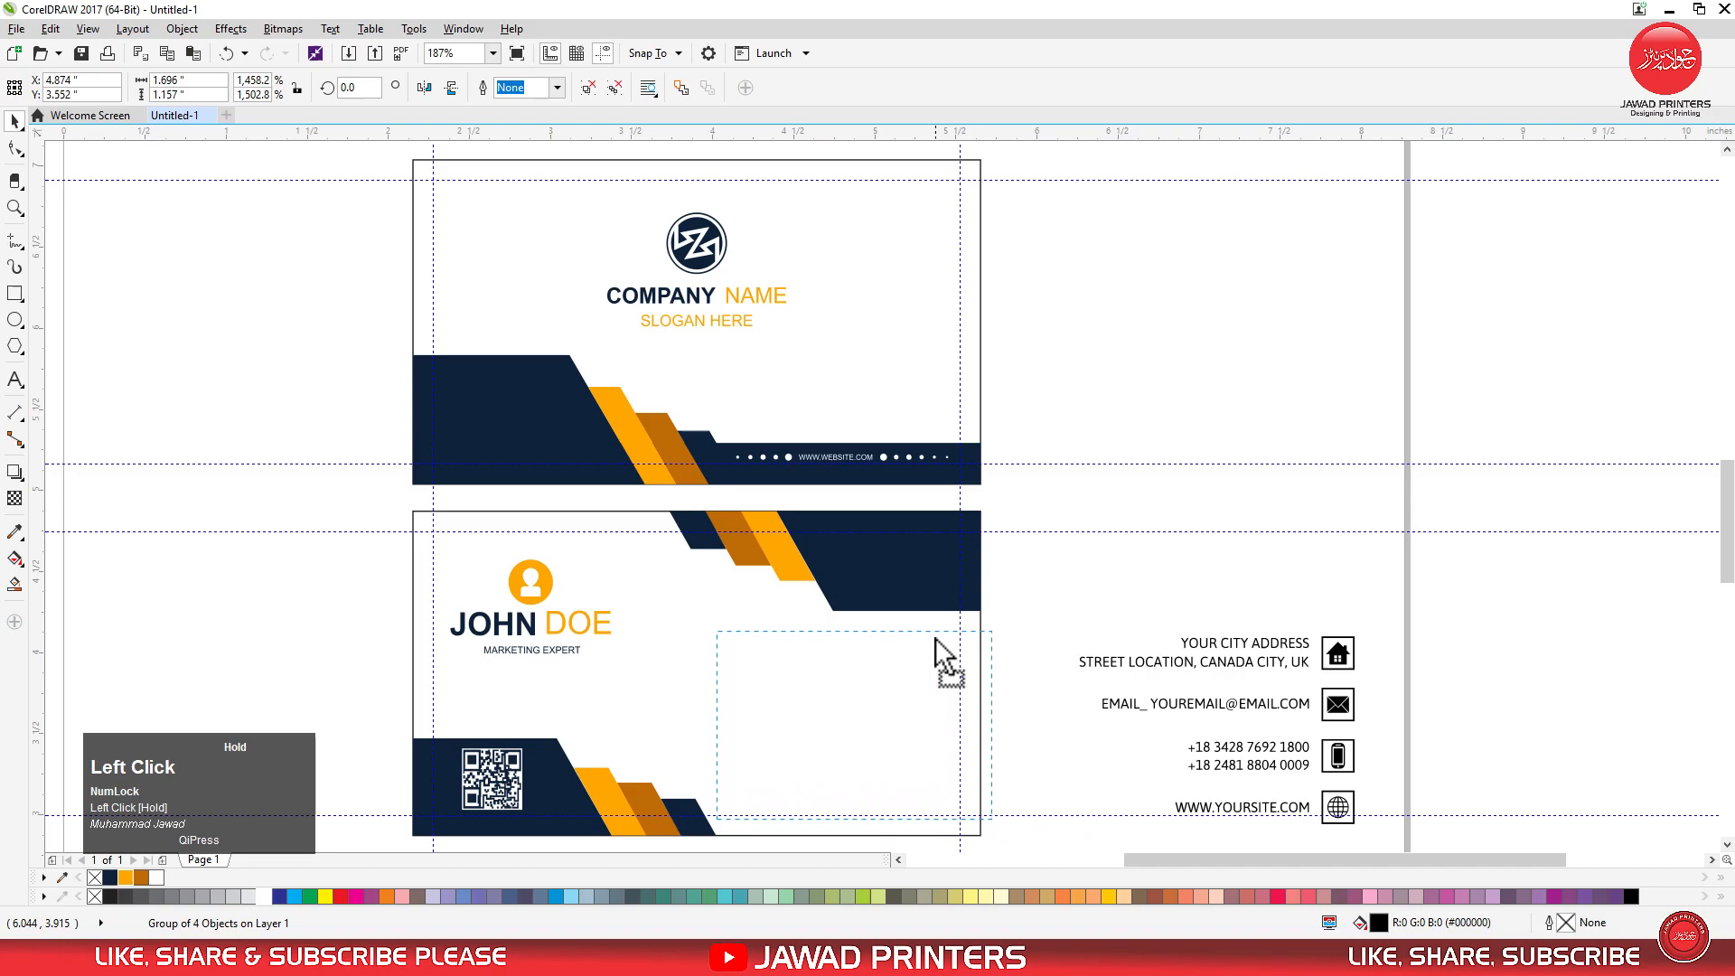
left_click_drag(910, 632, 898, 627)
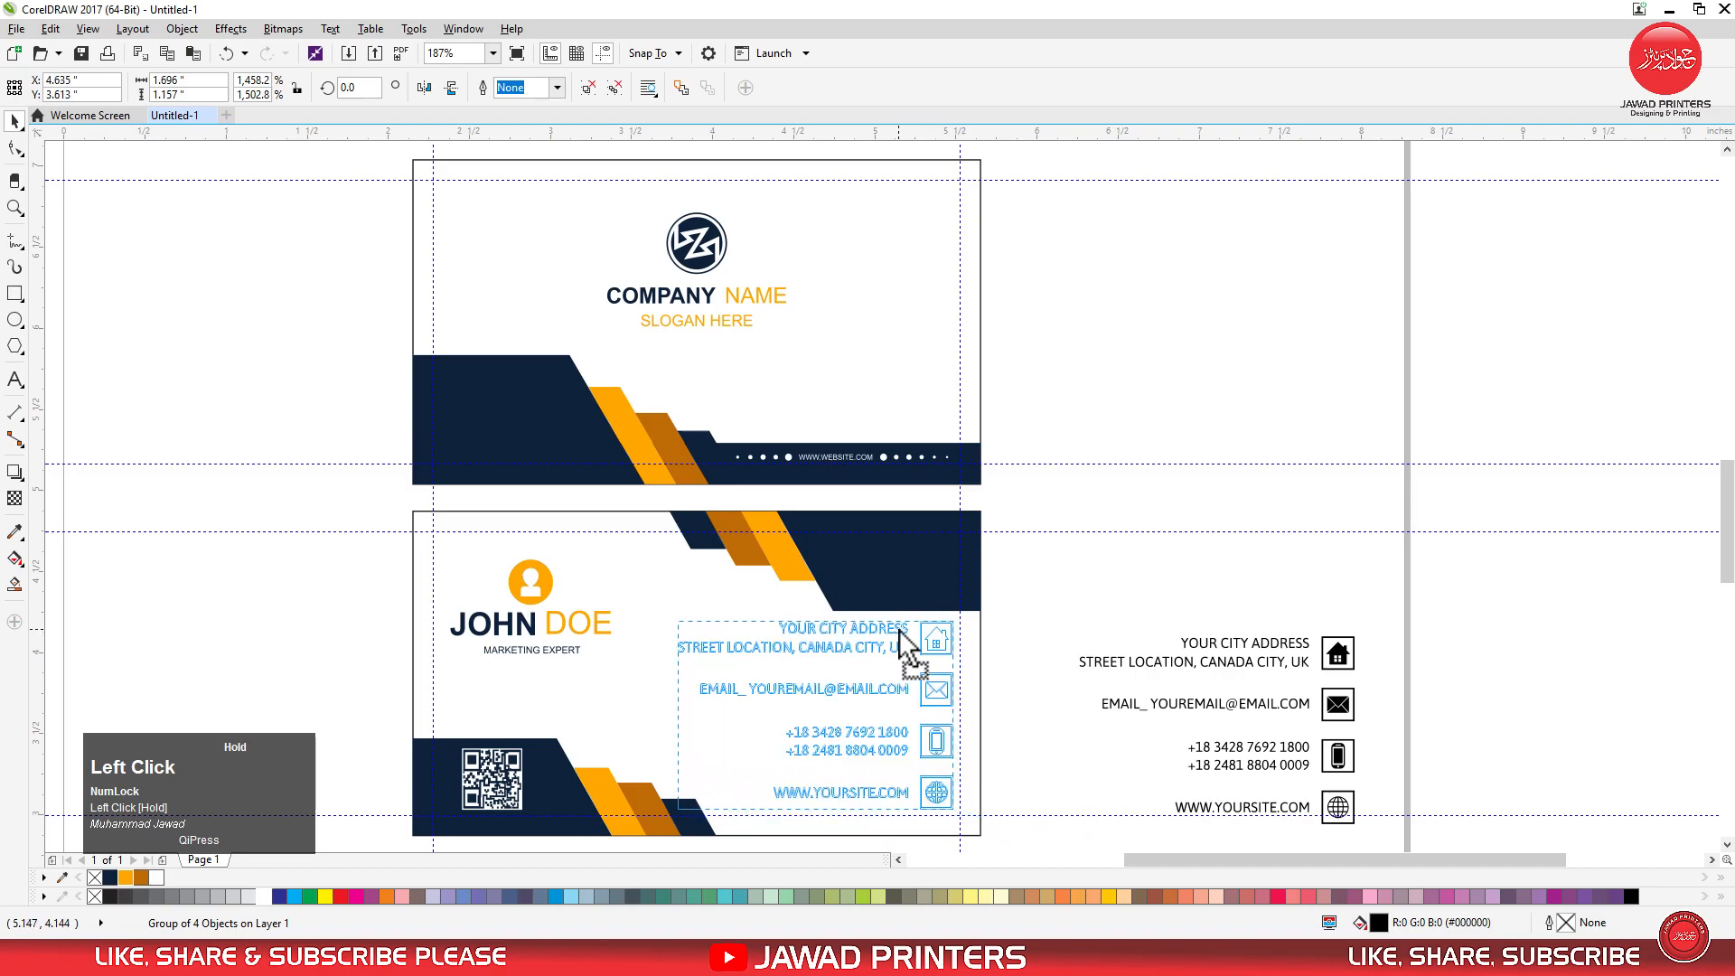
Scale the contact details down to about 1.61 inches wide and nudge them into place within the back card's guides.
left_click_drag(695, 635, 999, 825)
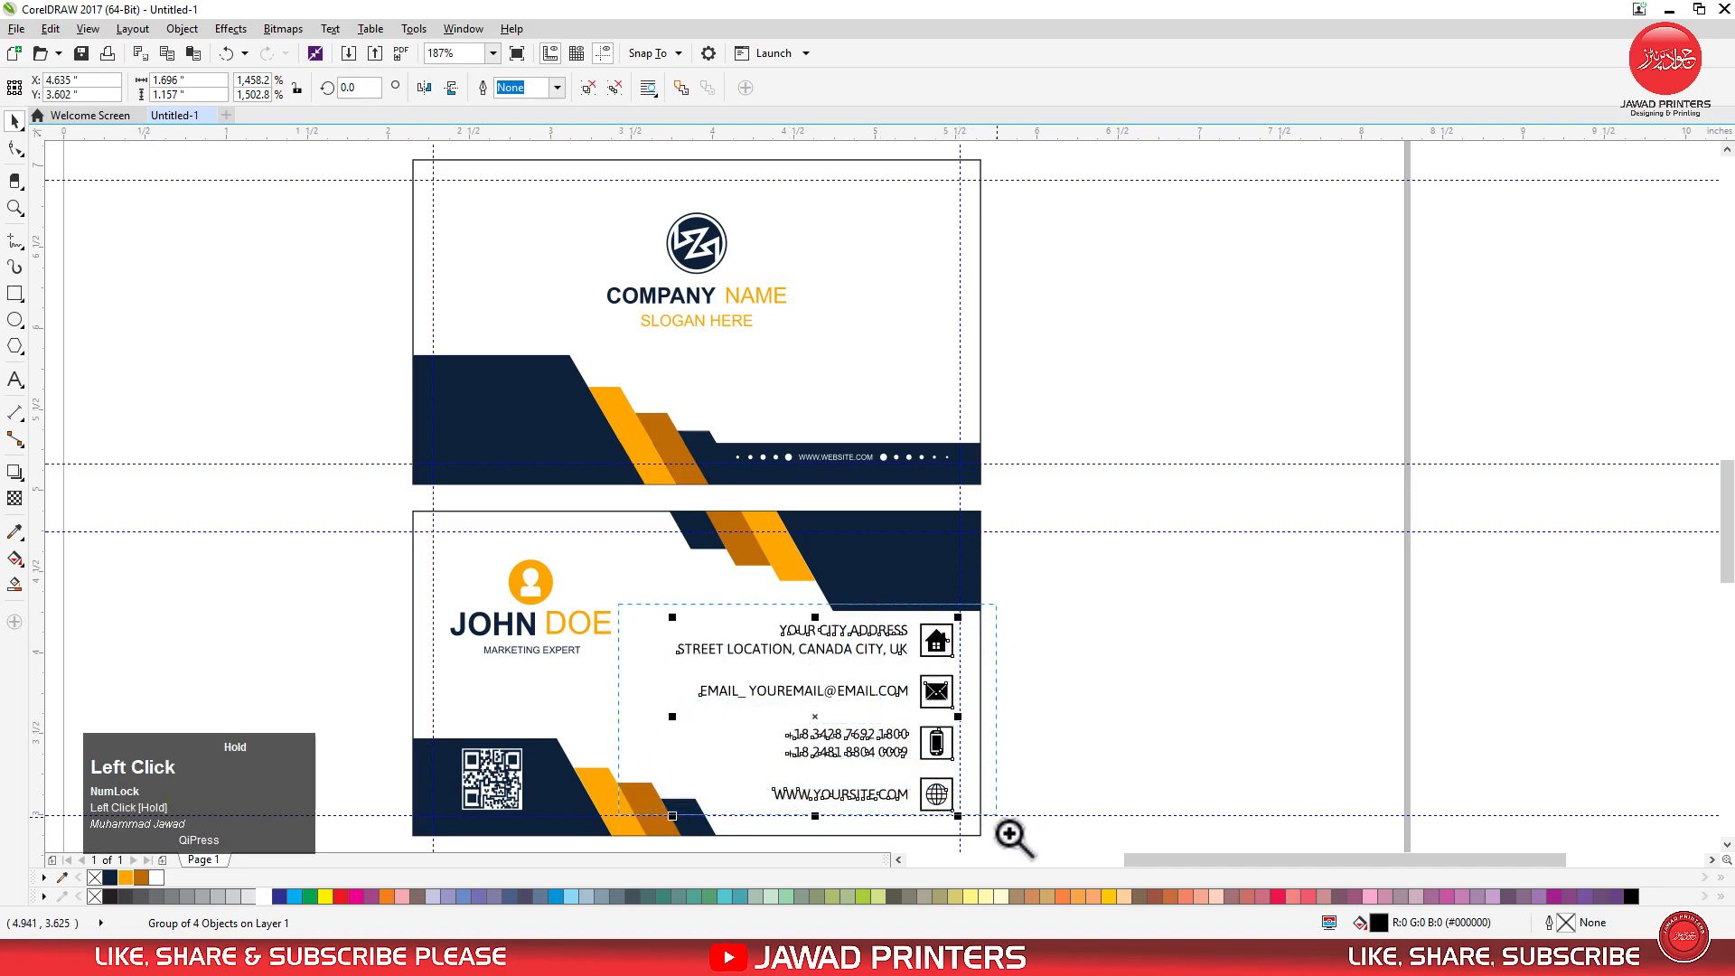
left_click_drag(470, 194, 507, 220)
left_click_drag(792, 398, 792, 394)
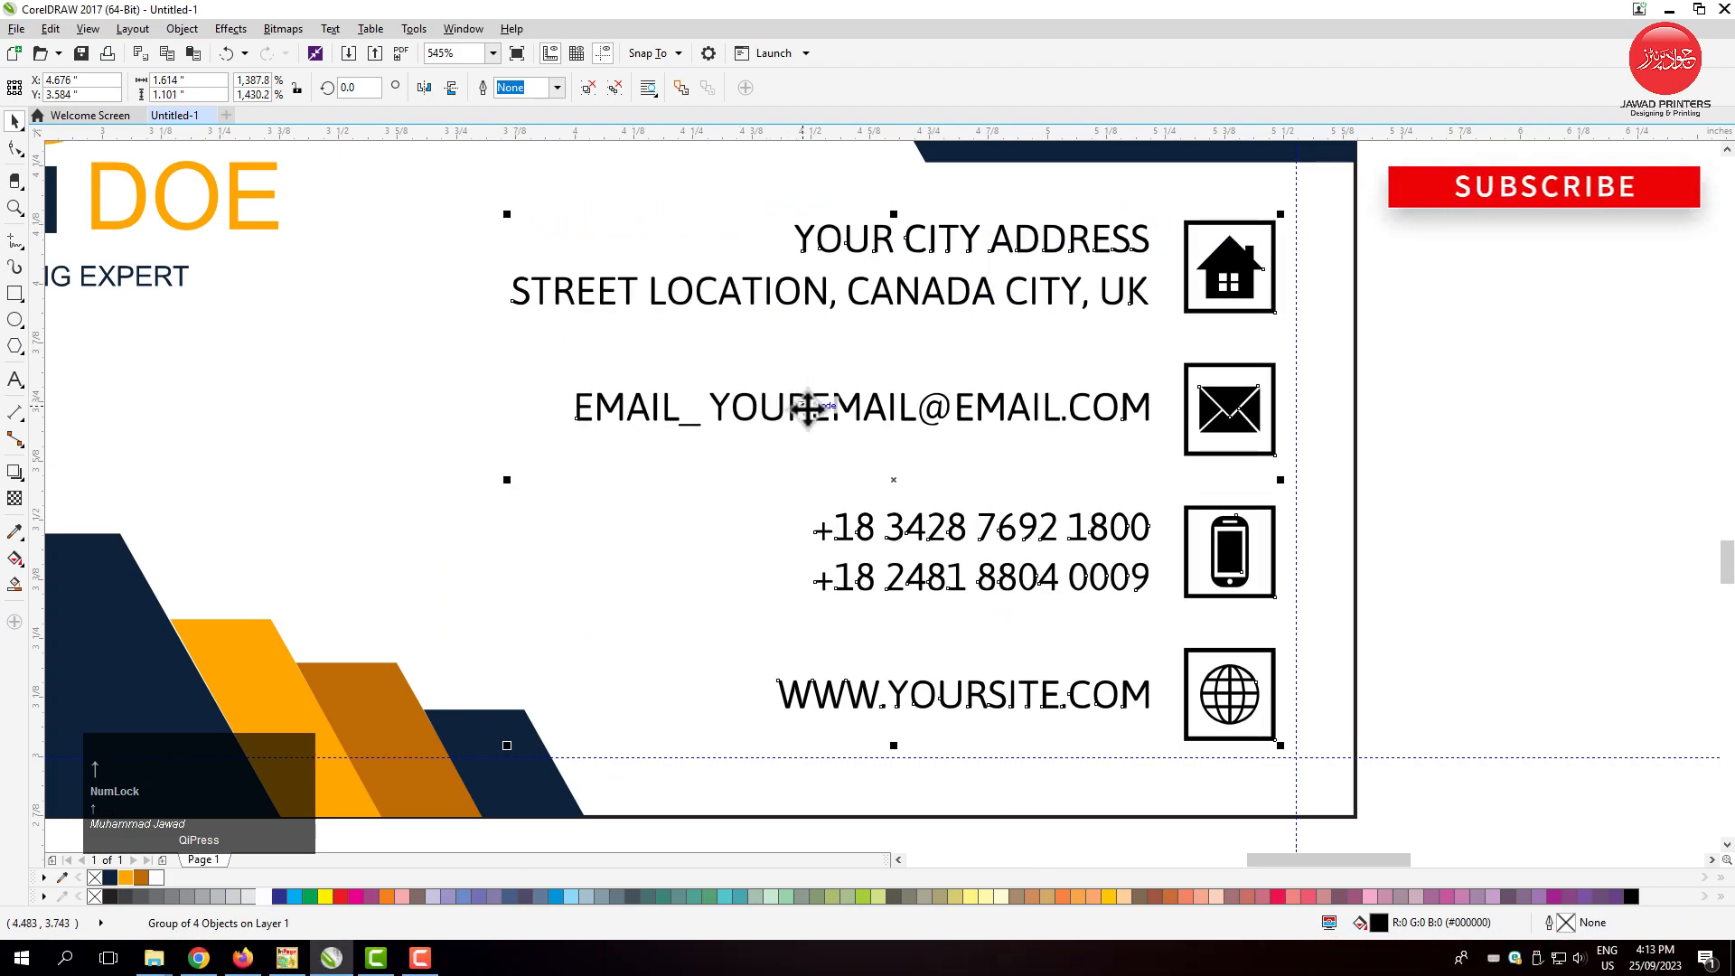
left_click(1447, 383)
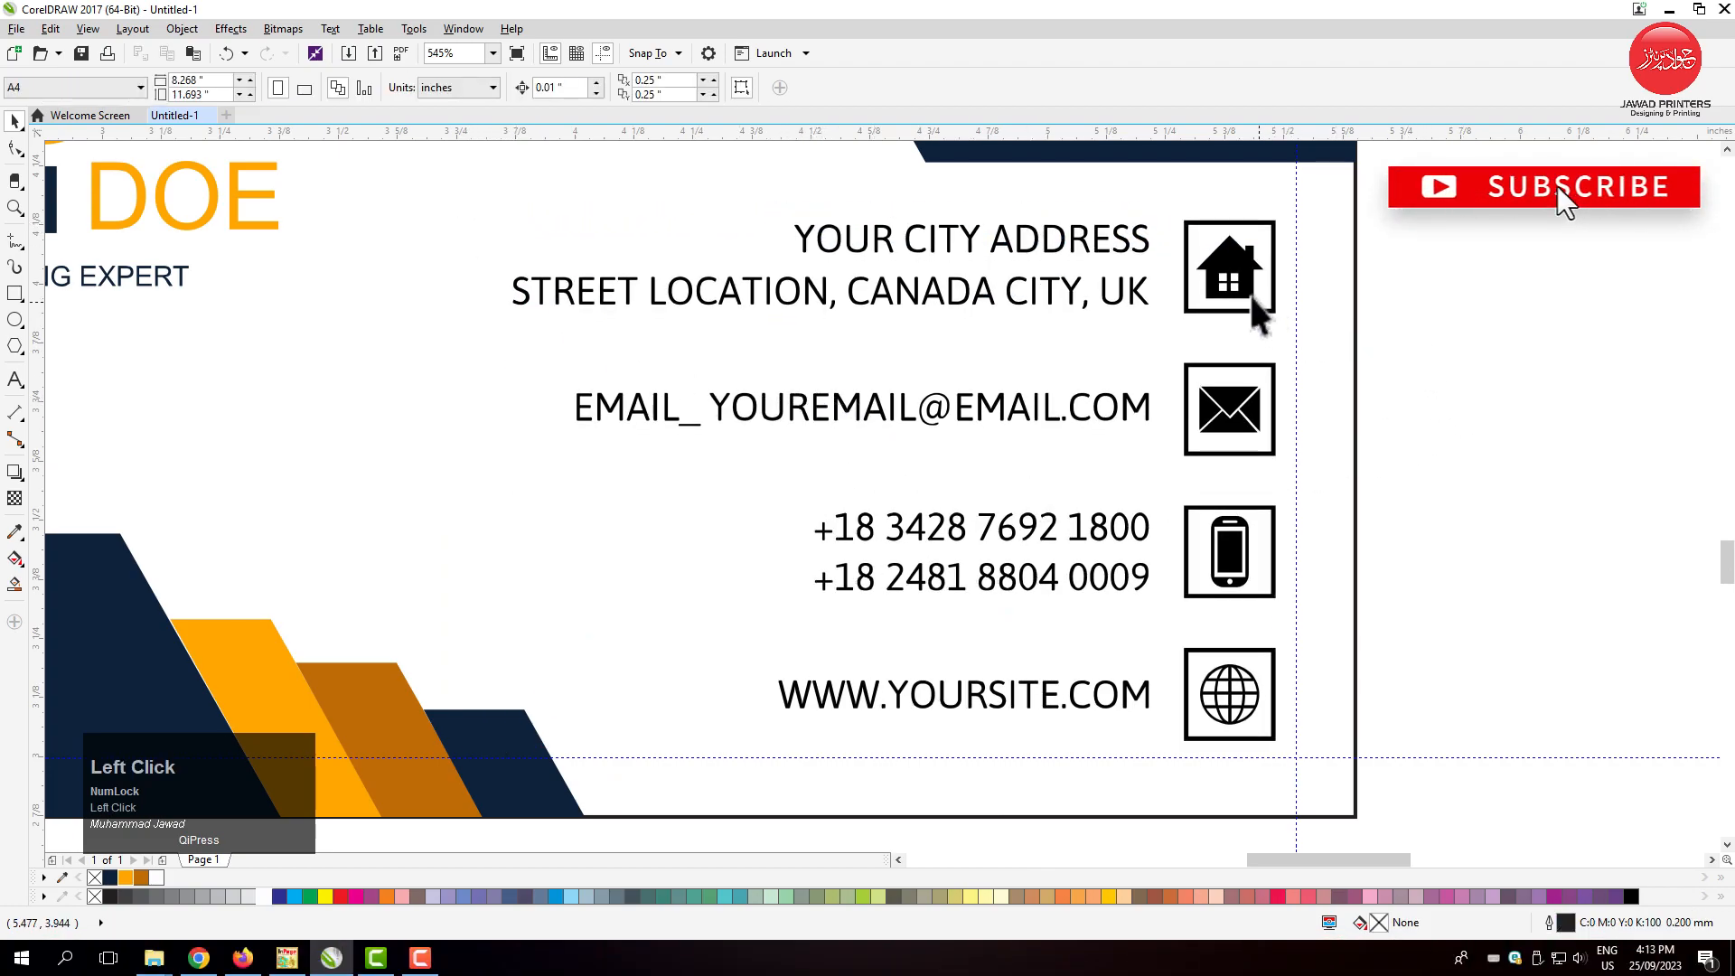
Ungroup the contact details block completely so that its texts, icons and square frames are separate objects.
left_click(1250, 294)
left_click_drag(1452, 177, 411, 796)
key("ctrl+u")
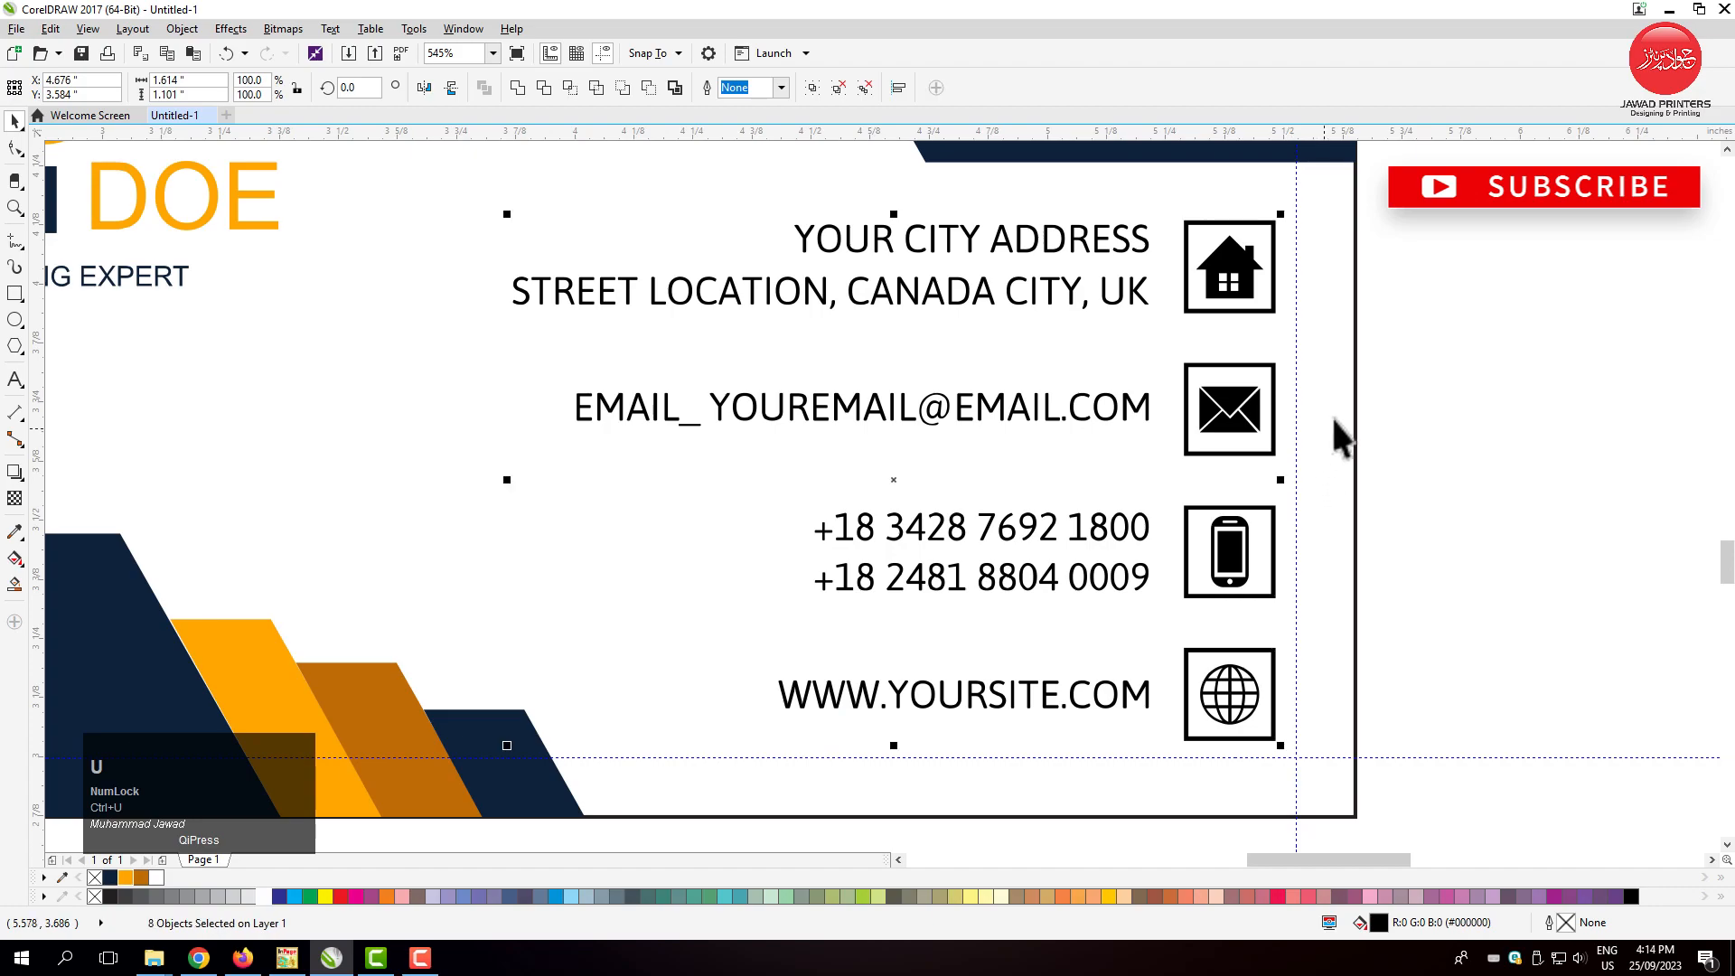
left_click(861, 97)
left_click(1451, 246)
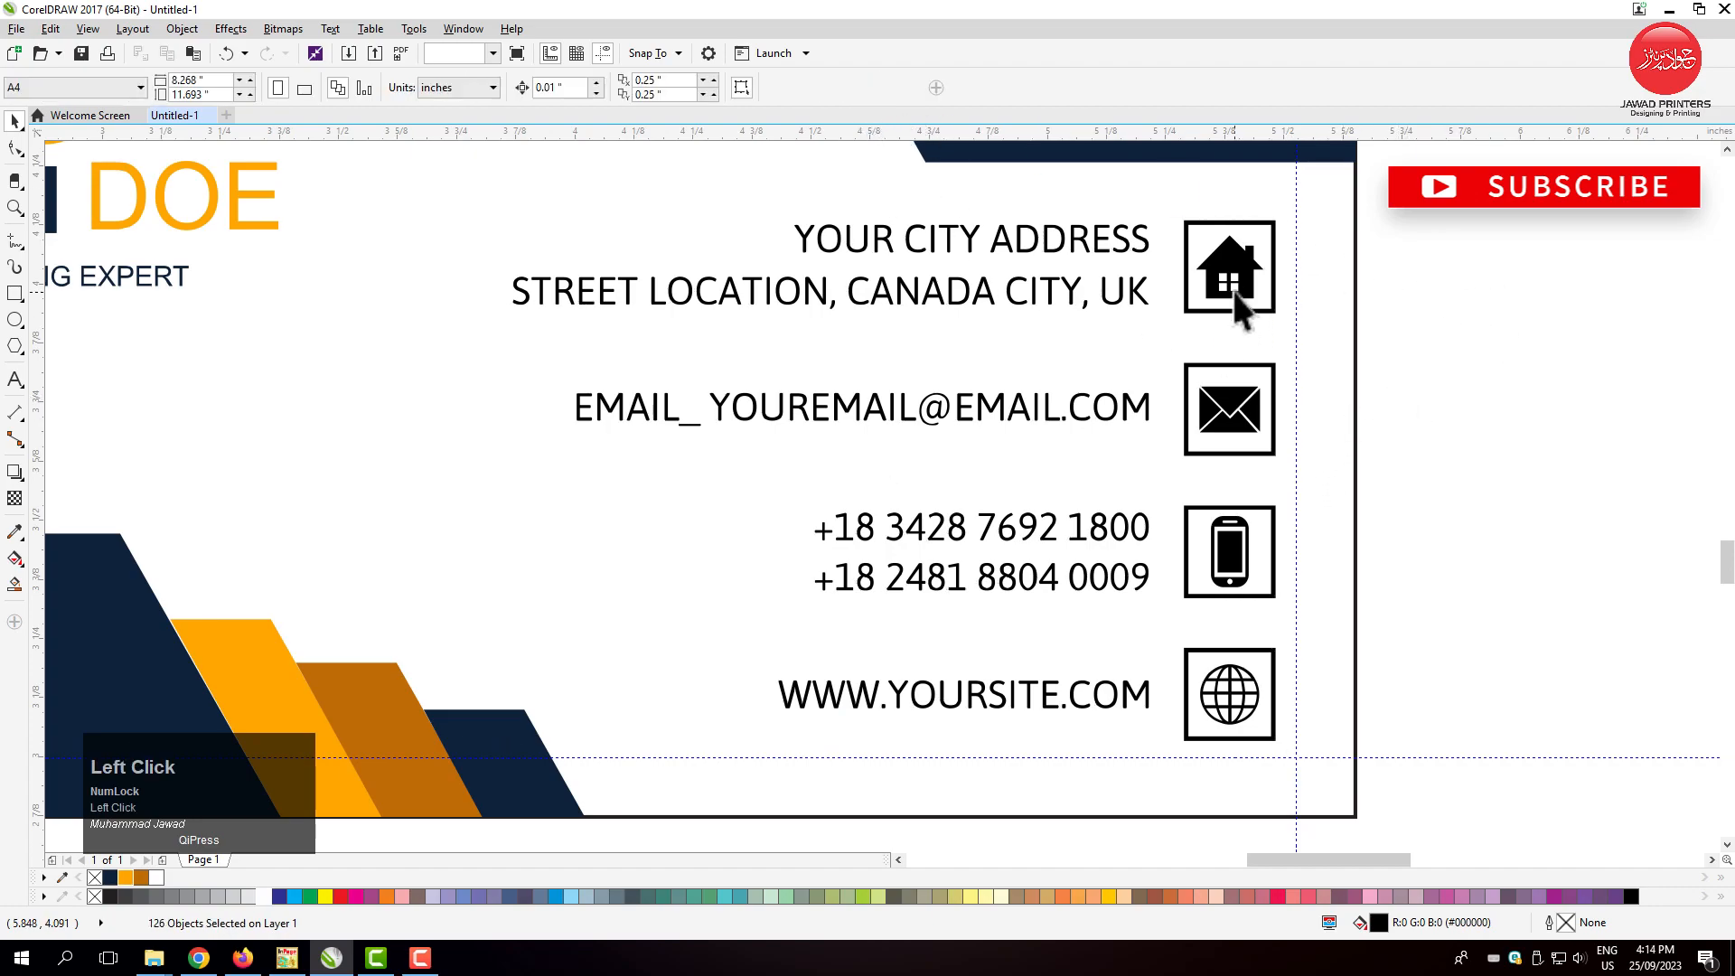
Fill the square frames around the house, envelope, phone and globe icons with the brown document colour.
left_click(1273, 240)
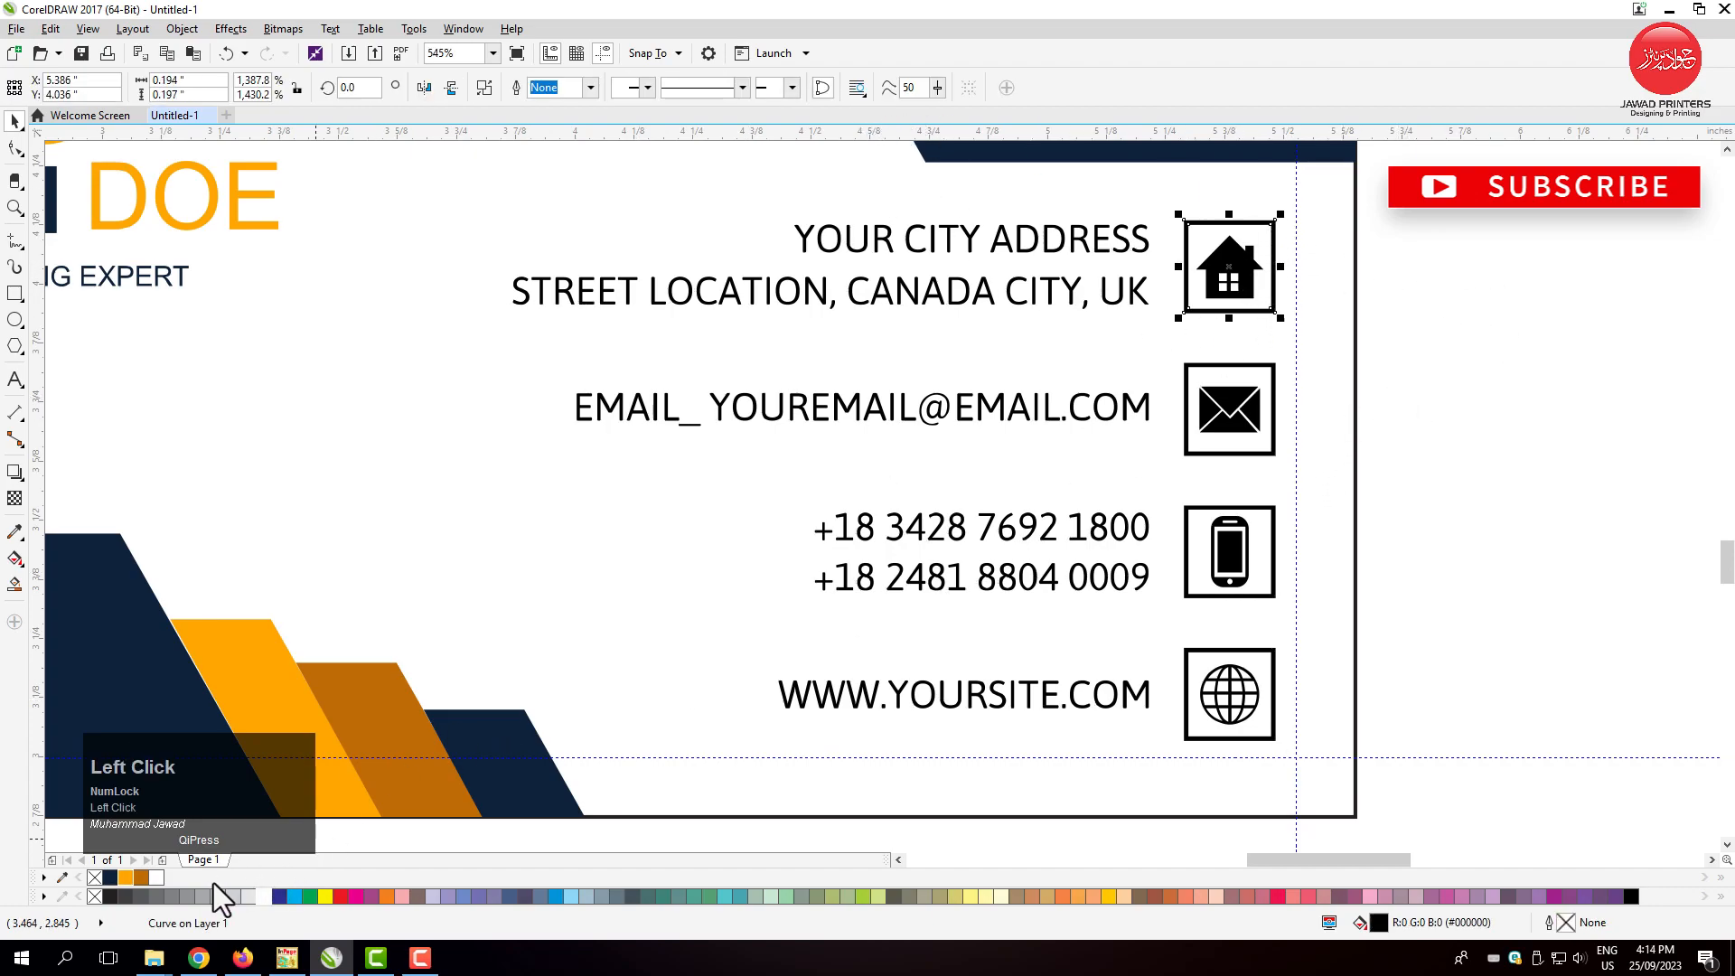
left_click(140, 878)
left_click(1271, 417)
key("ctrl+r")
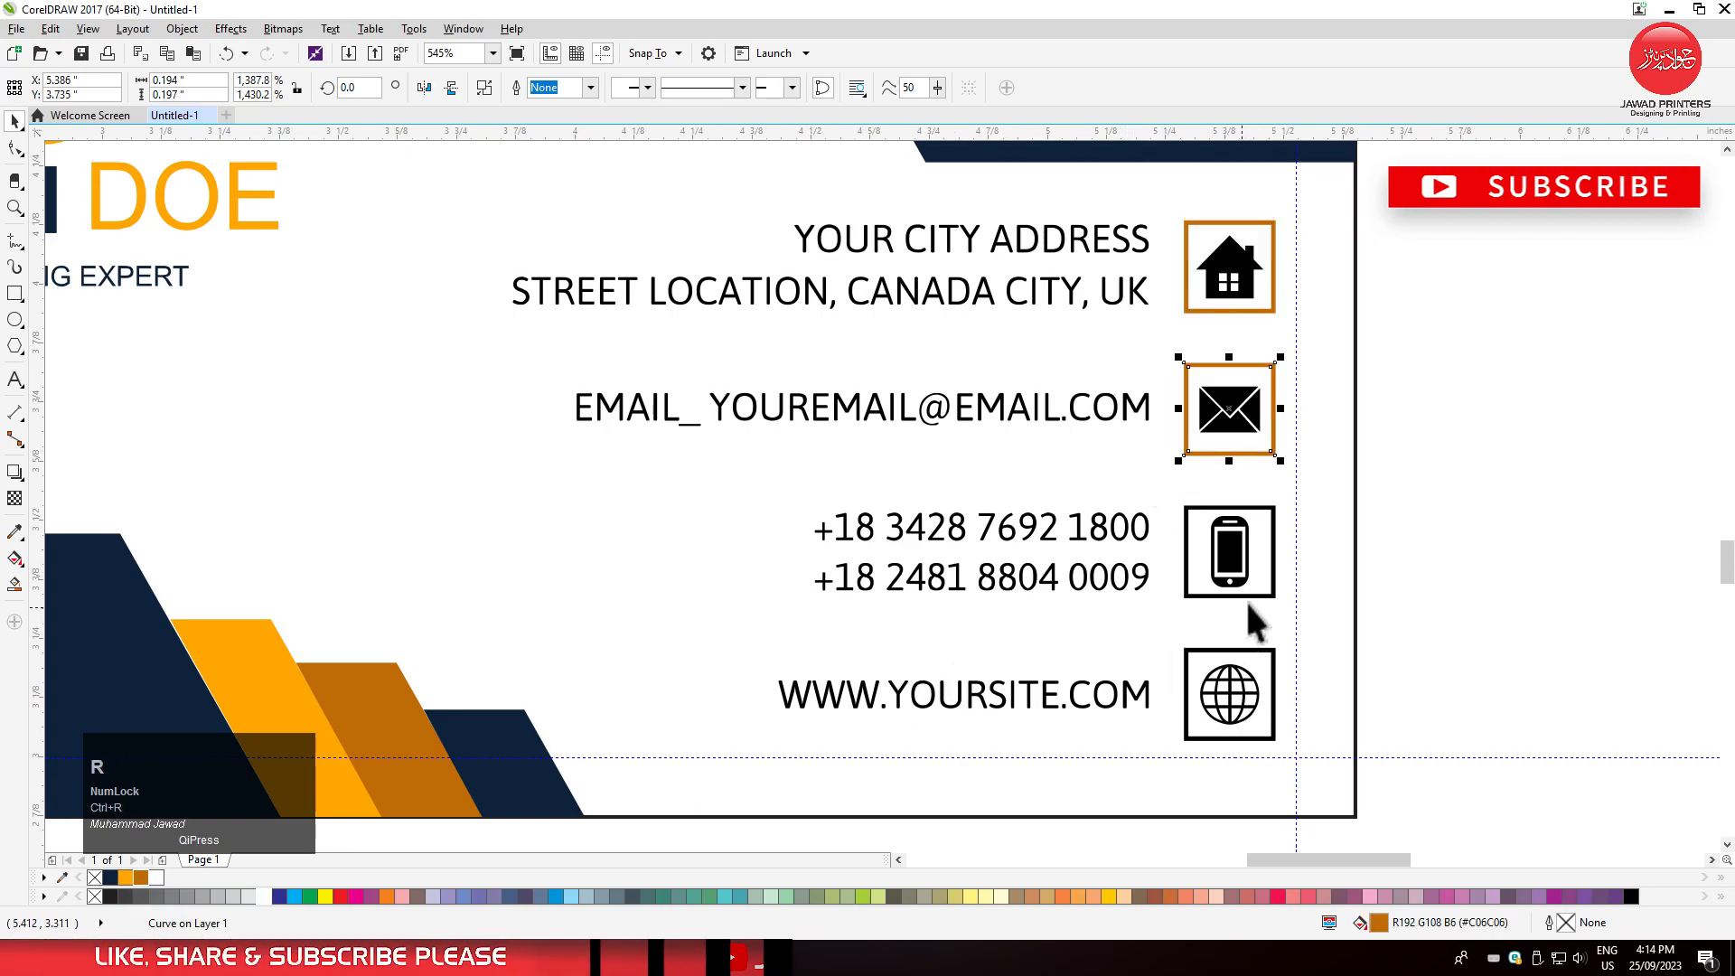
left_click(1274, 583)
key("ctrl+r")
left_click(1274, 679)
key("ctrl+r")
Fill the globe, phone, envelope and house icons inside the frames with the orange document colour.
left_click(1249, 687)
left_click_drag(1422, 653, 1202, 738)
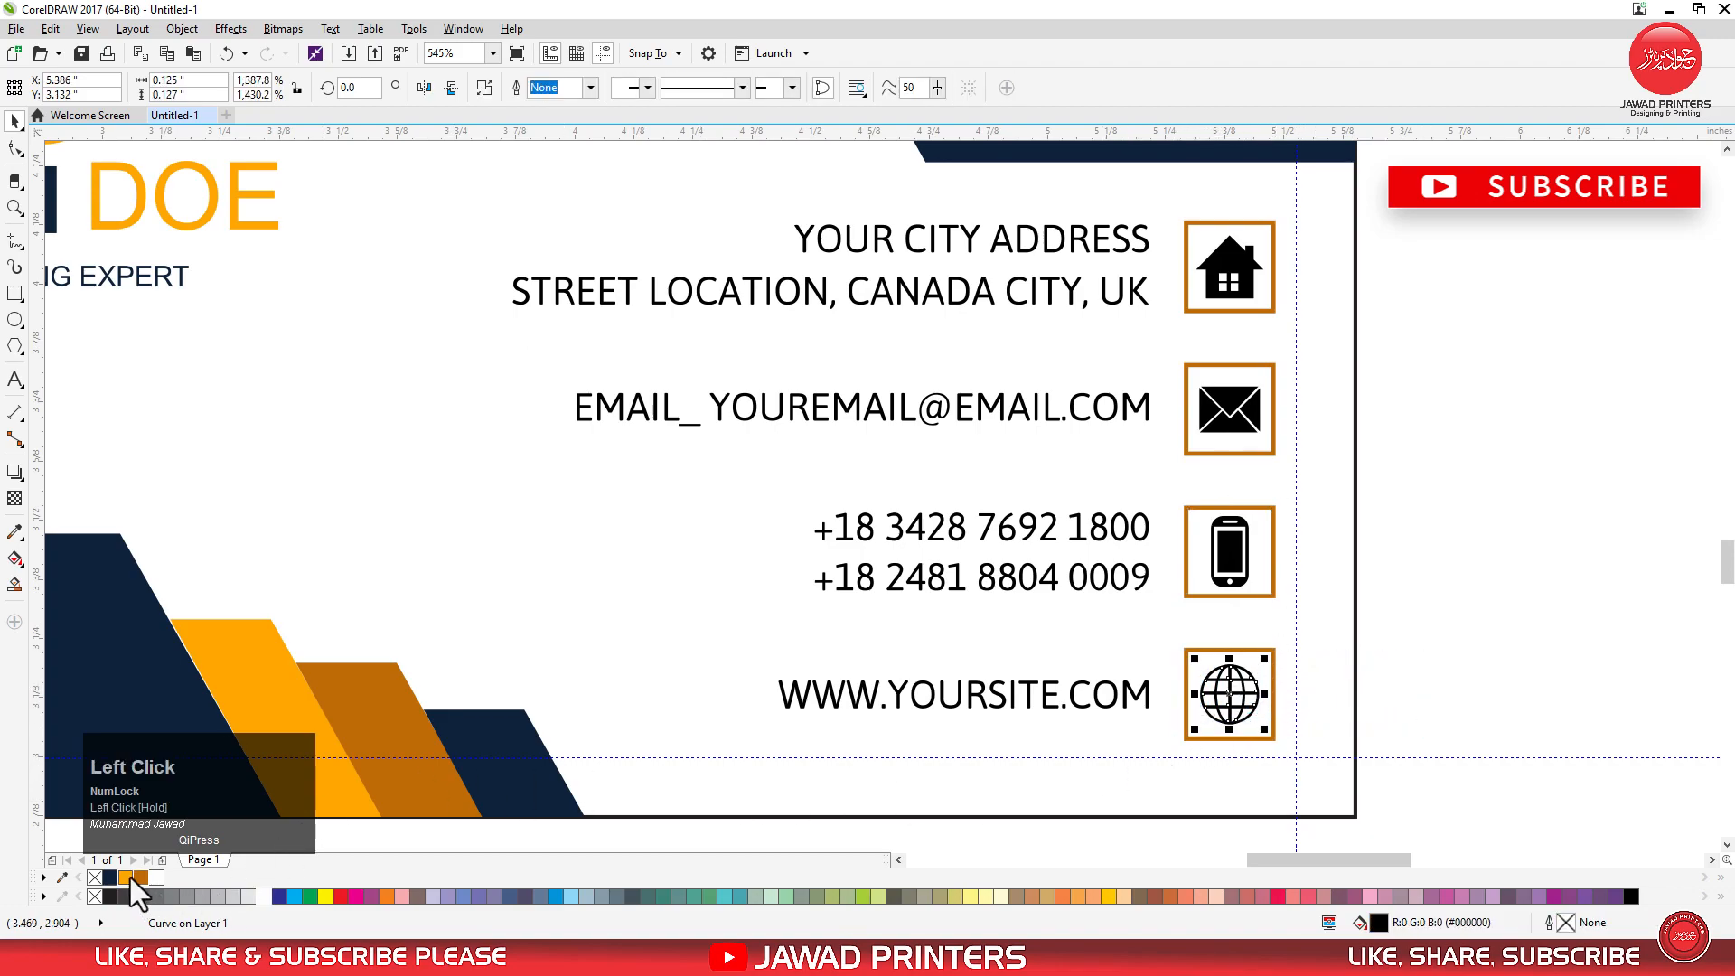
left_click(129, 878)
left_click_drag(1367, 497, 1206, 624)
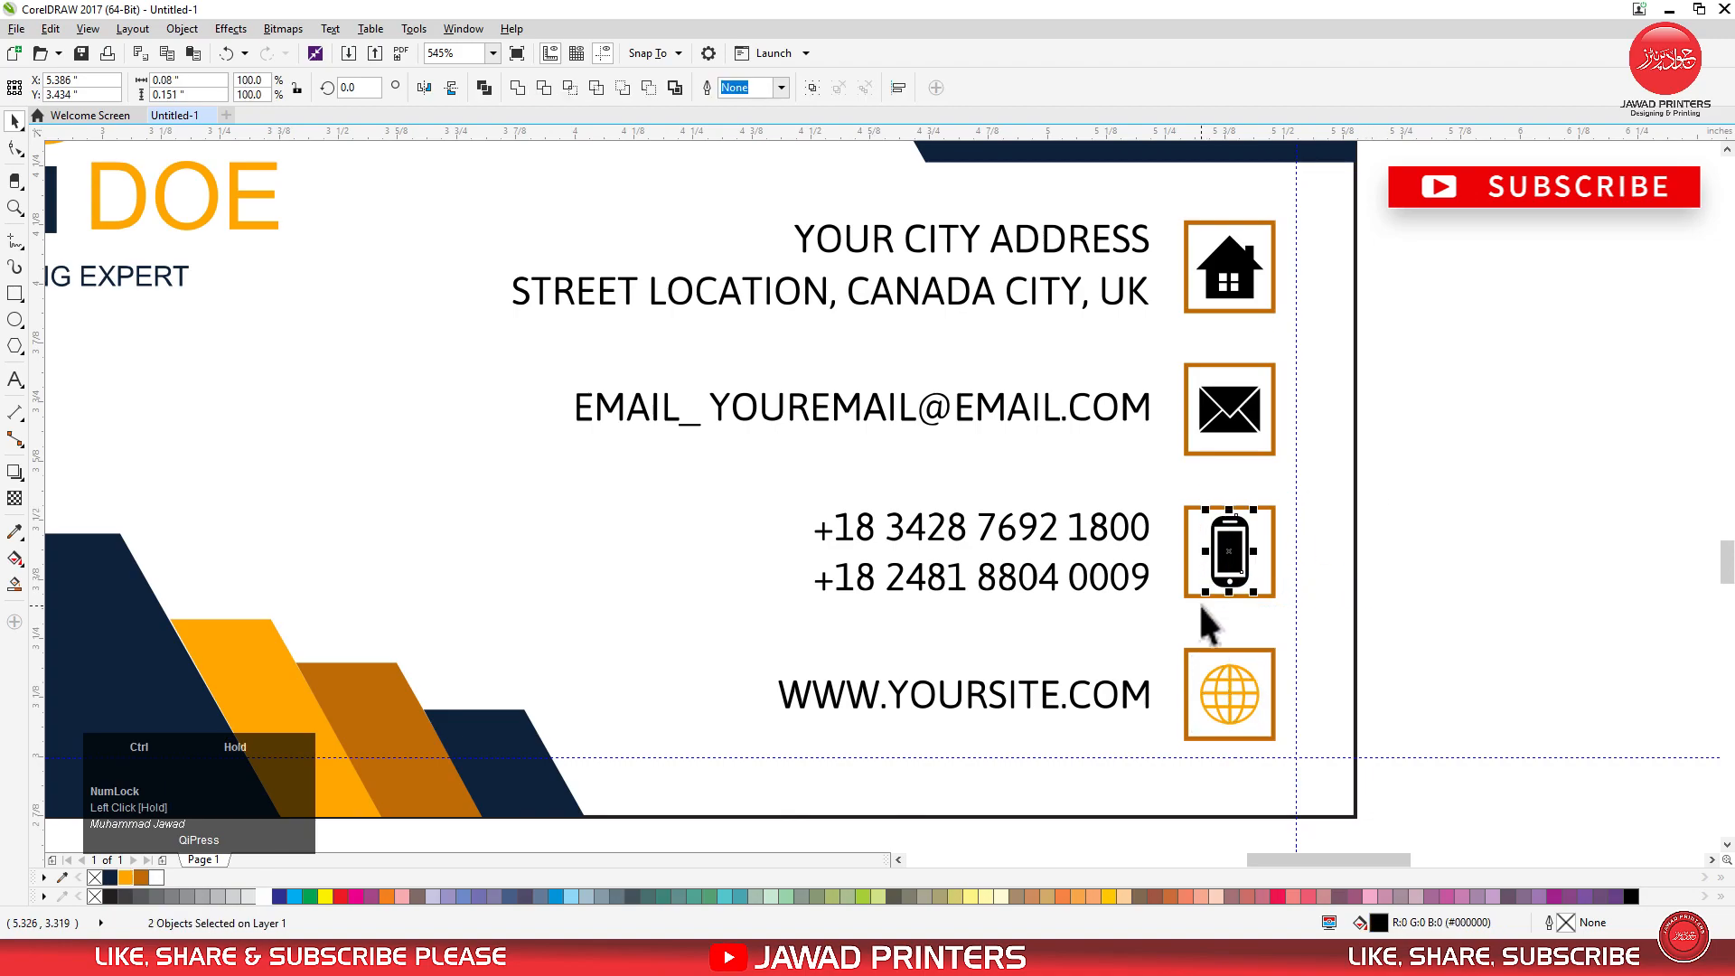
key("ctrl+r")
left_click_drag(1201, 456, 1188, 459)
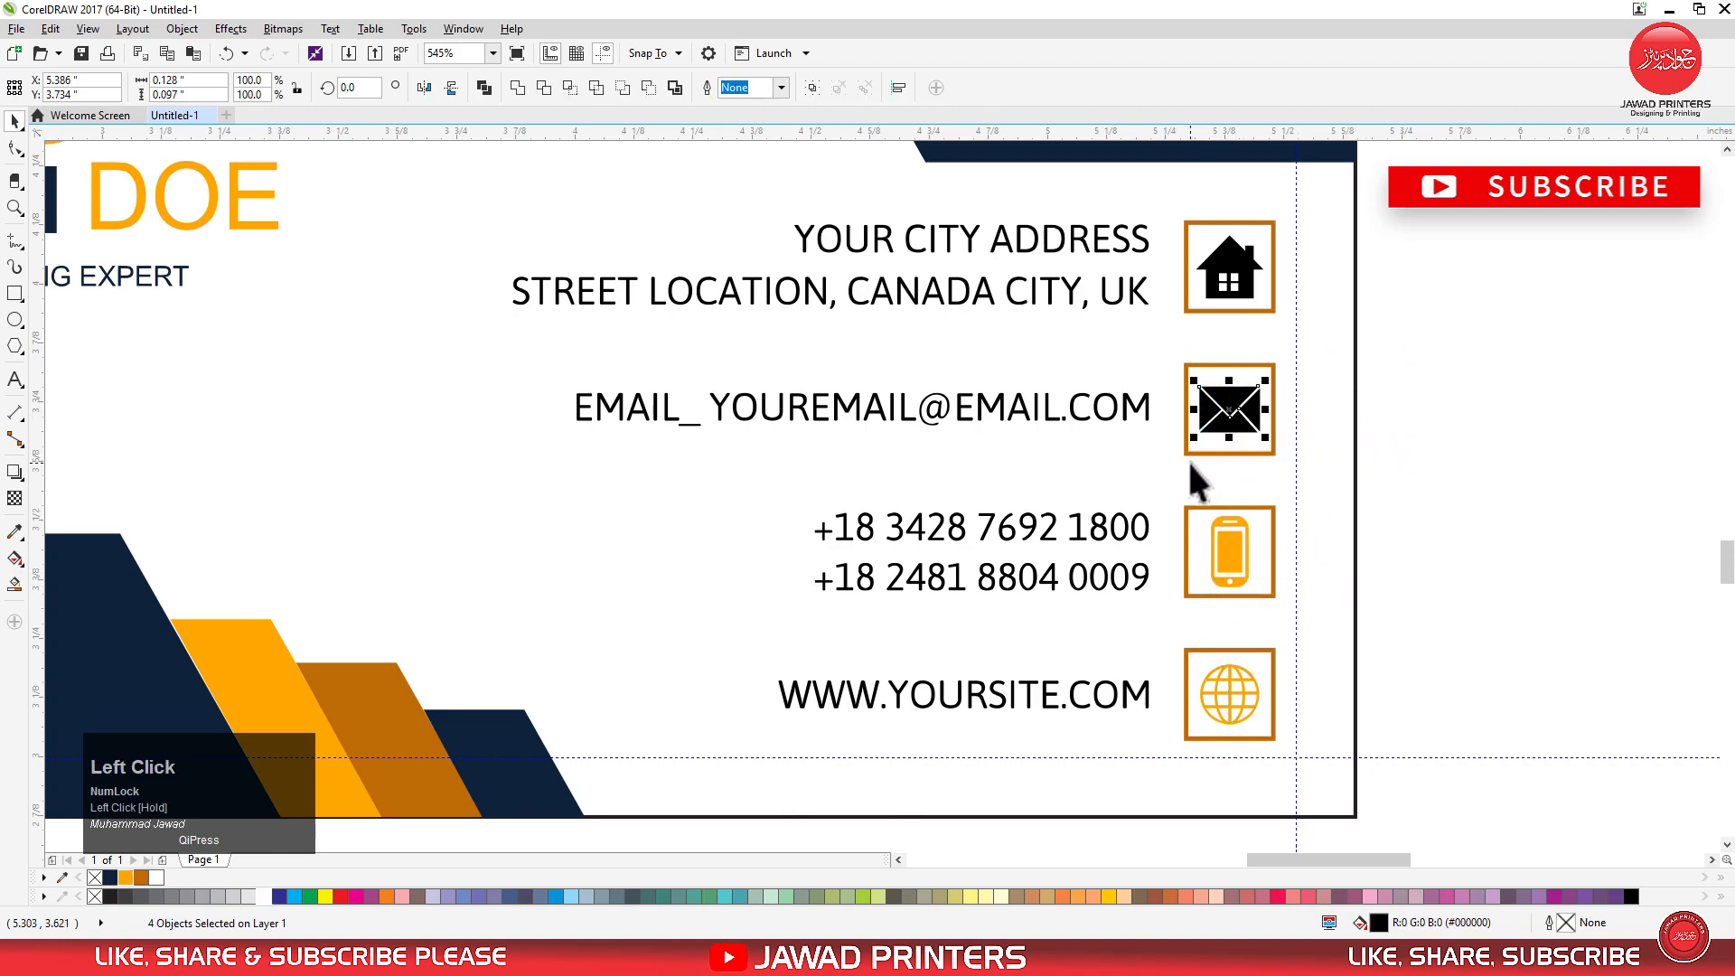
key("ctrl+r")
left_click_drag(1439, 197, 1192, 332)
key("ctrl+r")
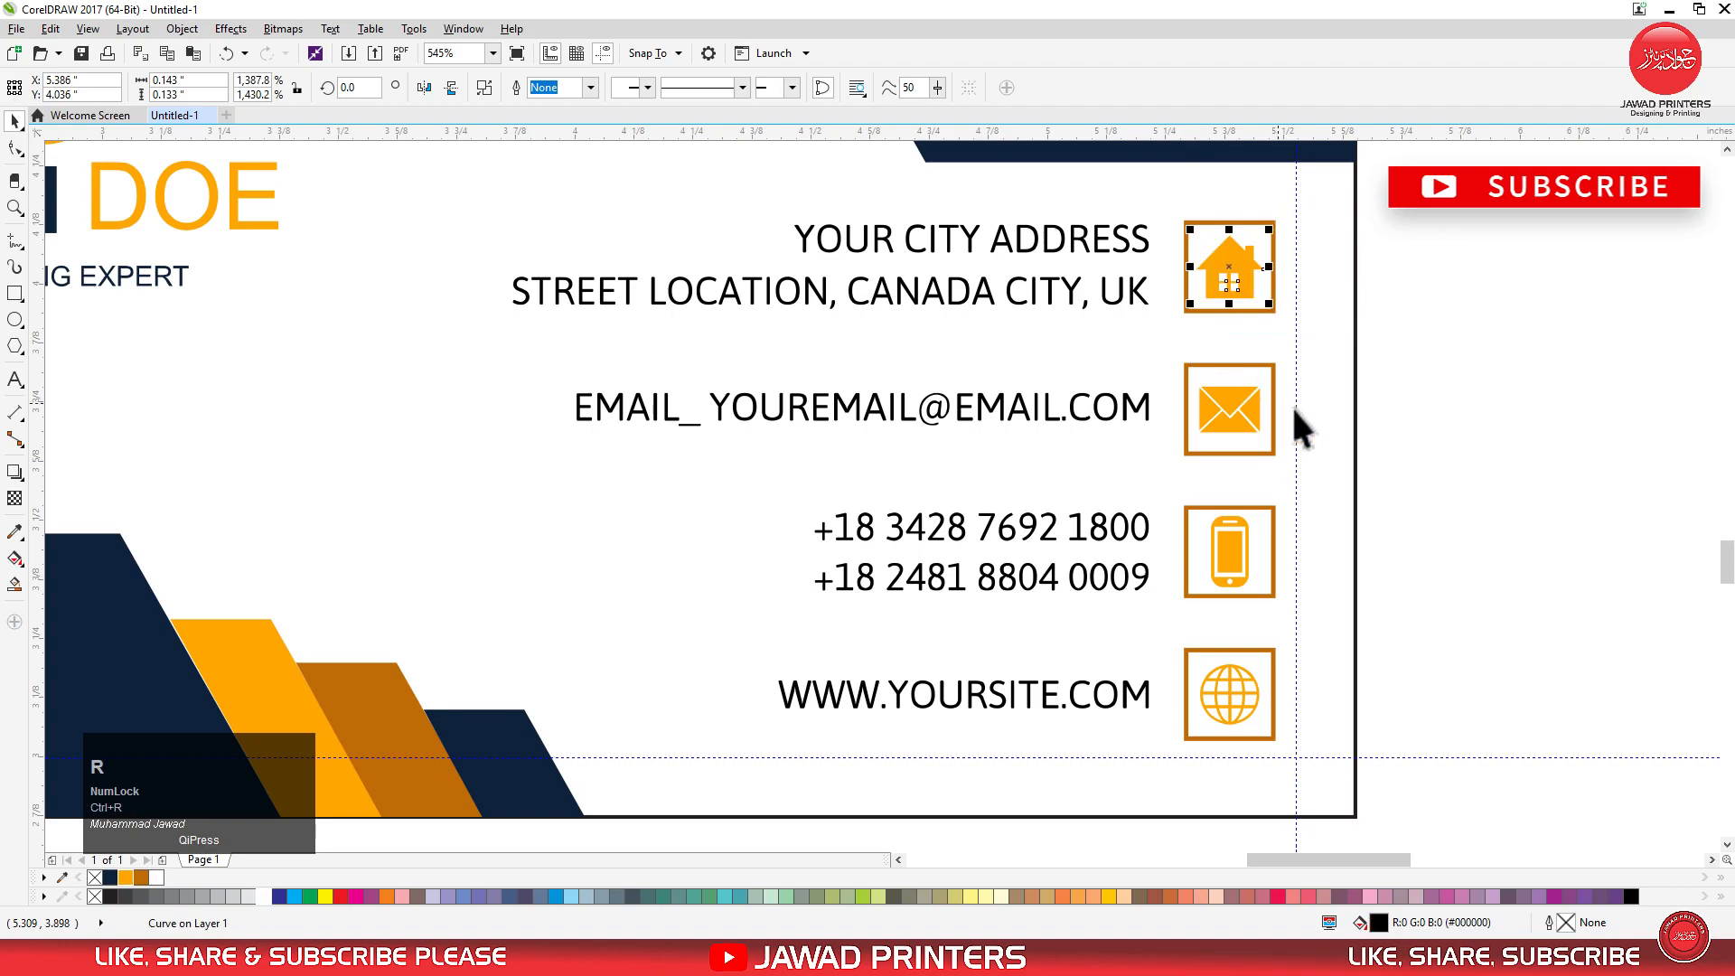
left_click(1379, 439)
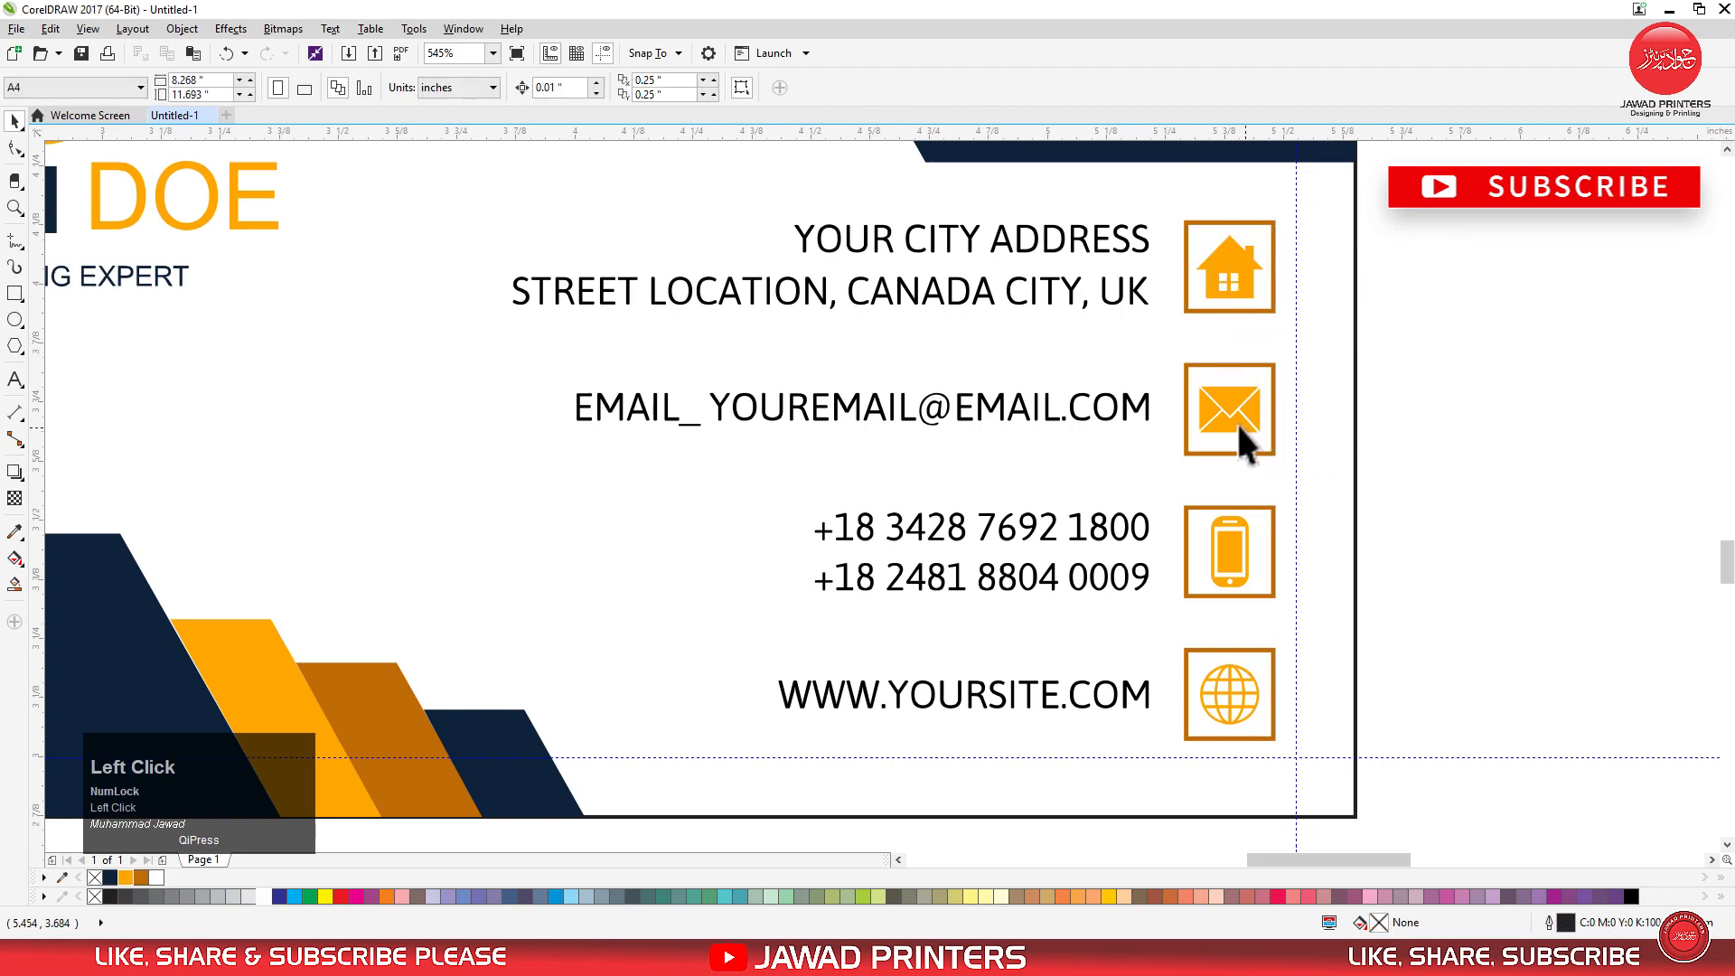
Fill the four square frames around the contact icons with the navy document colour.
left_click(1260, 306)
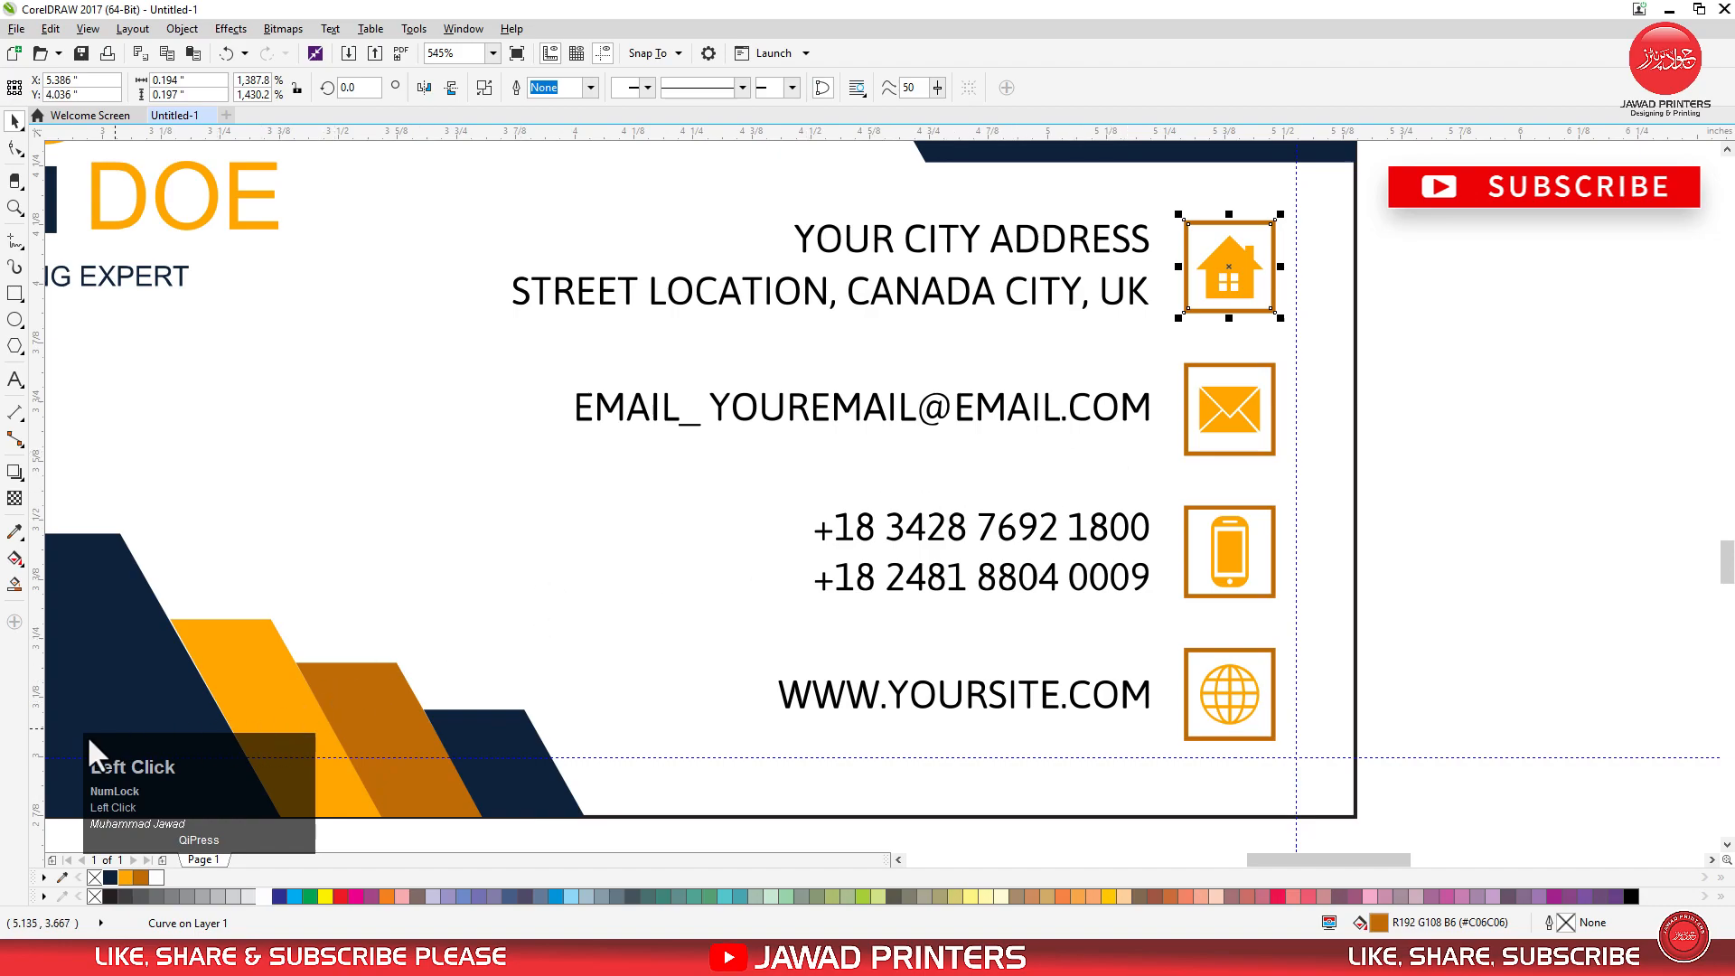
left_click(109, 879)
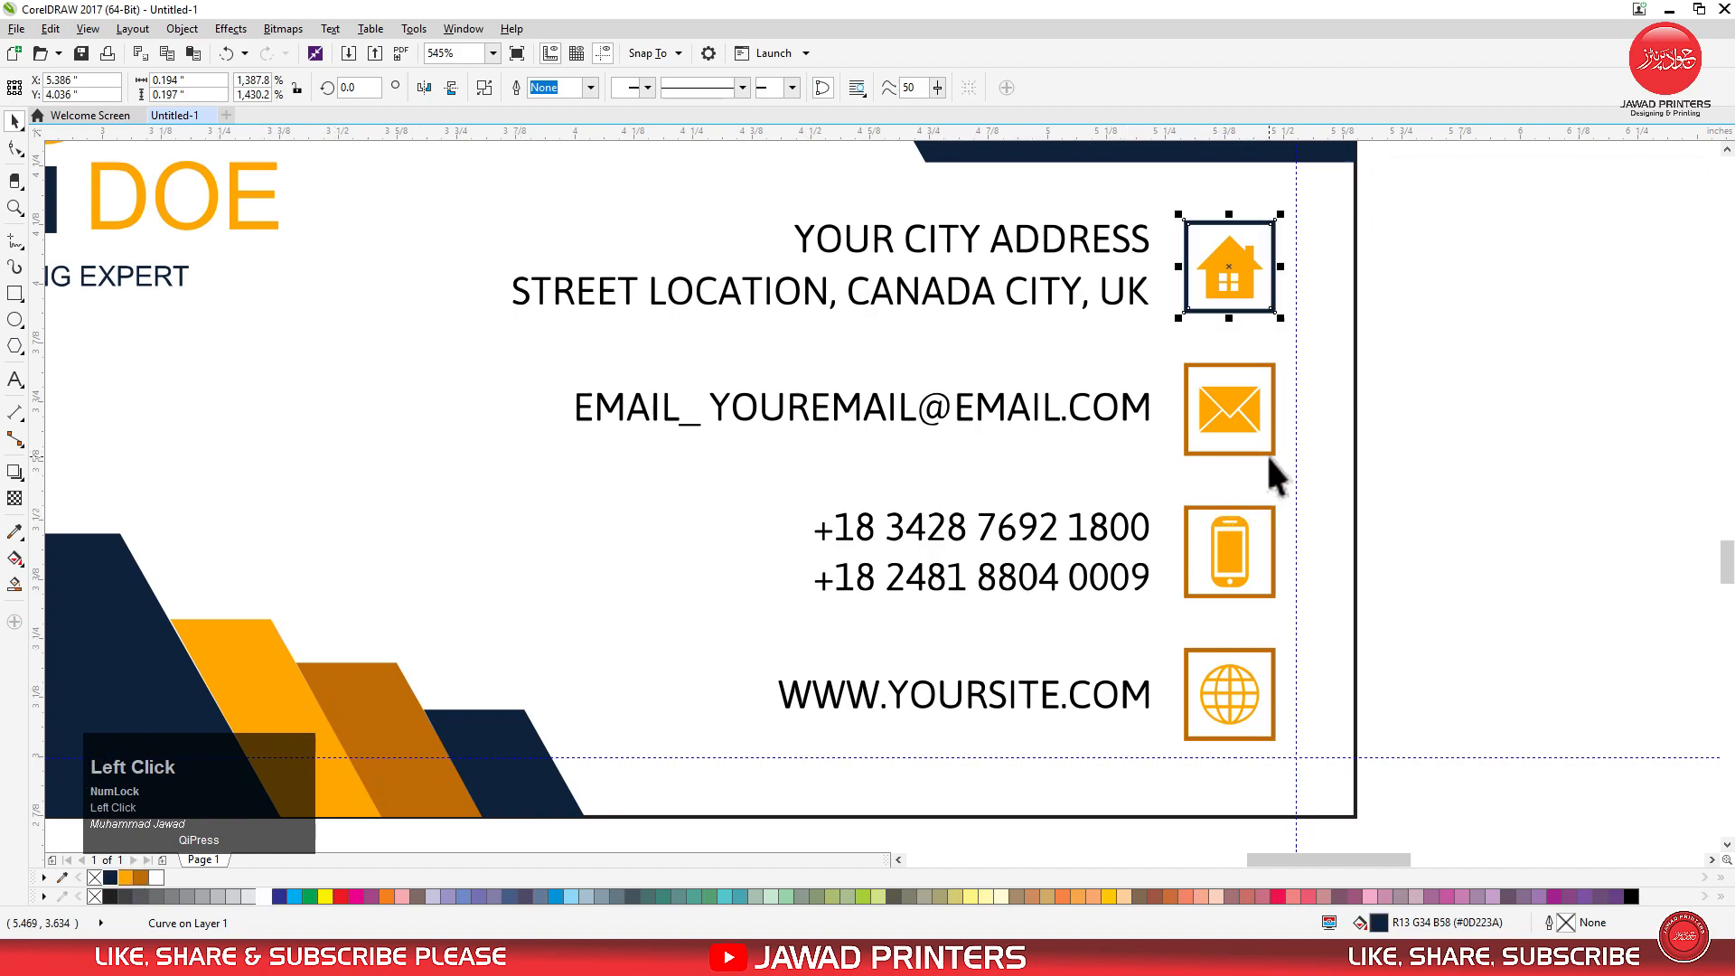
left_click(1269, 455)
key("ctrl+r")
left_click(1274, 557)
key("ctrl+r")
left_click(1271, 703)
key("ctrl+r")
left_click(1449, 361)
Group the contact details with their icons and shift the group 0.01 inch right and 0.01 inch down.
key("F3")
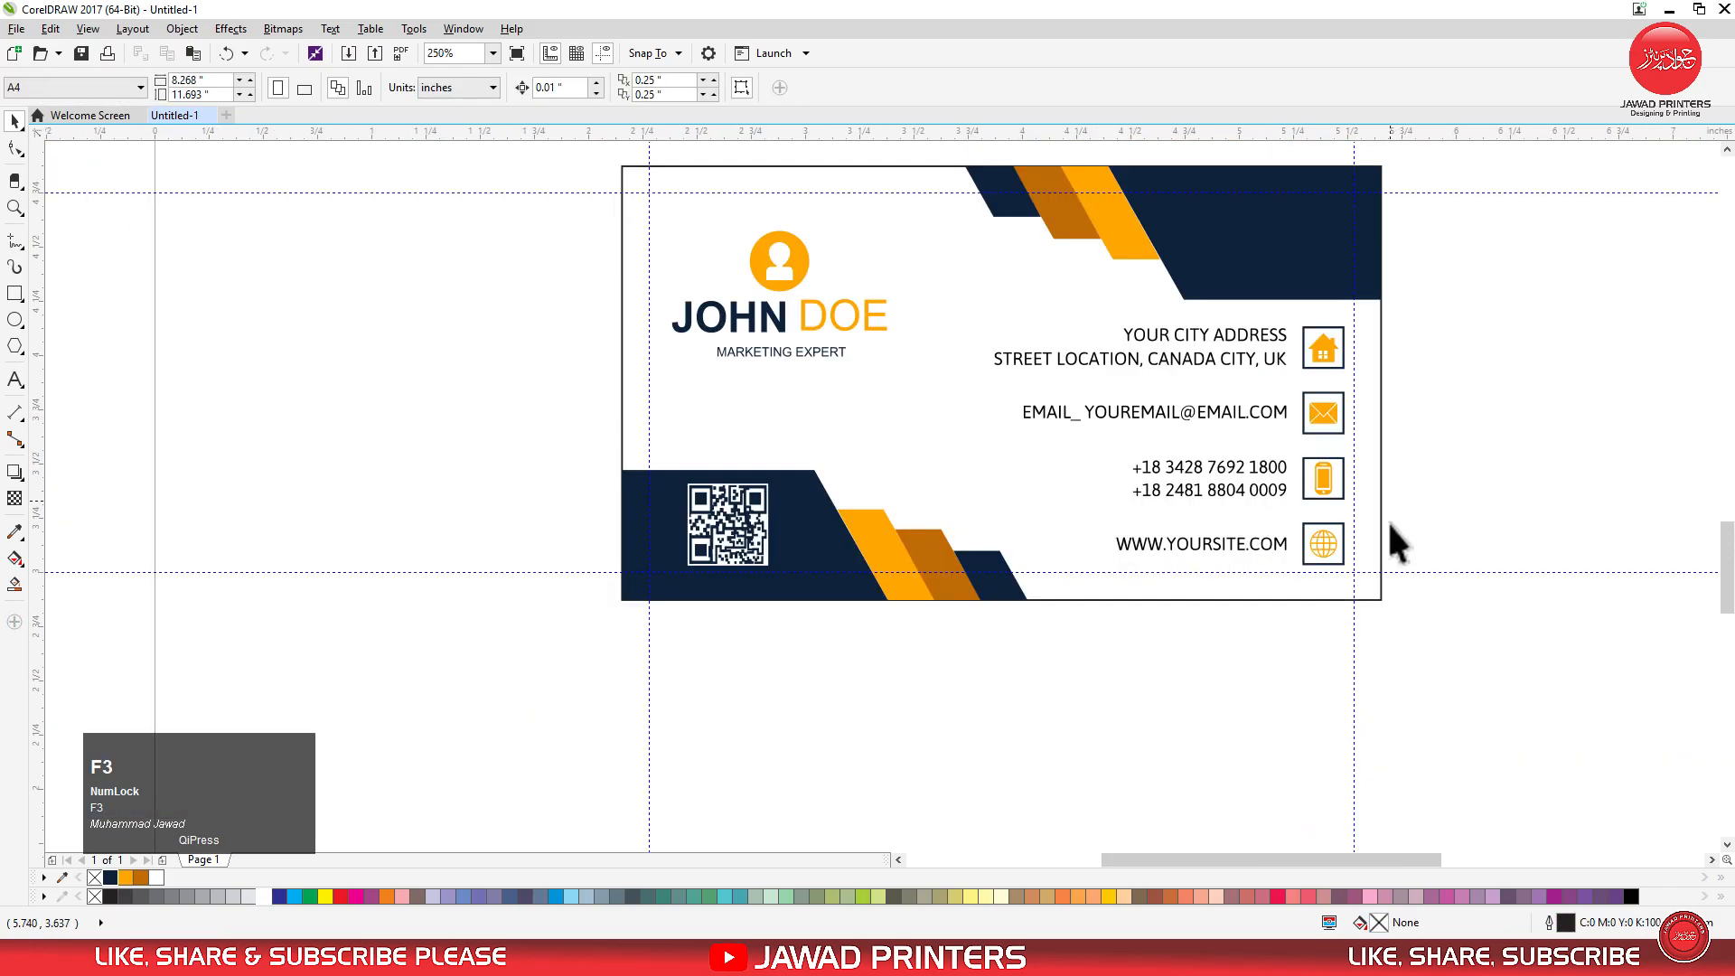
key("F3")
left_click(1312, 598)
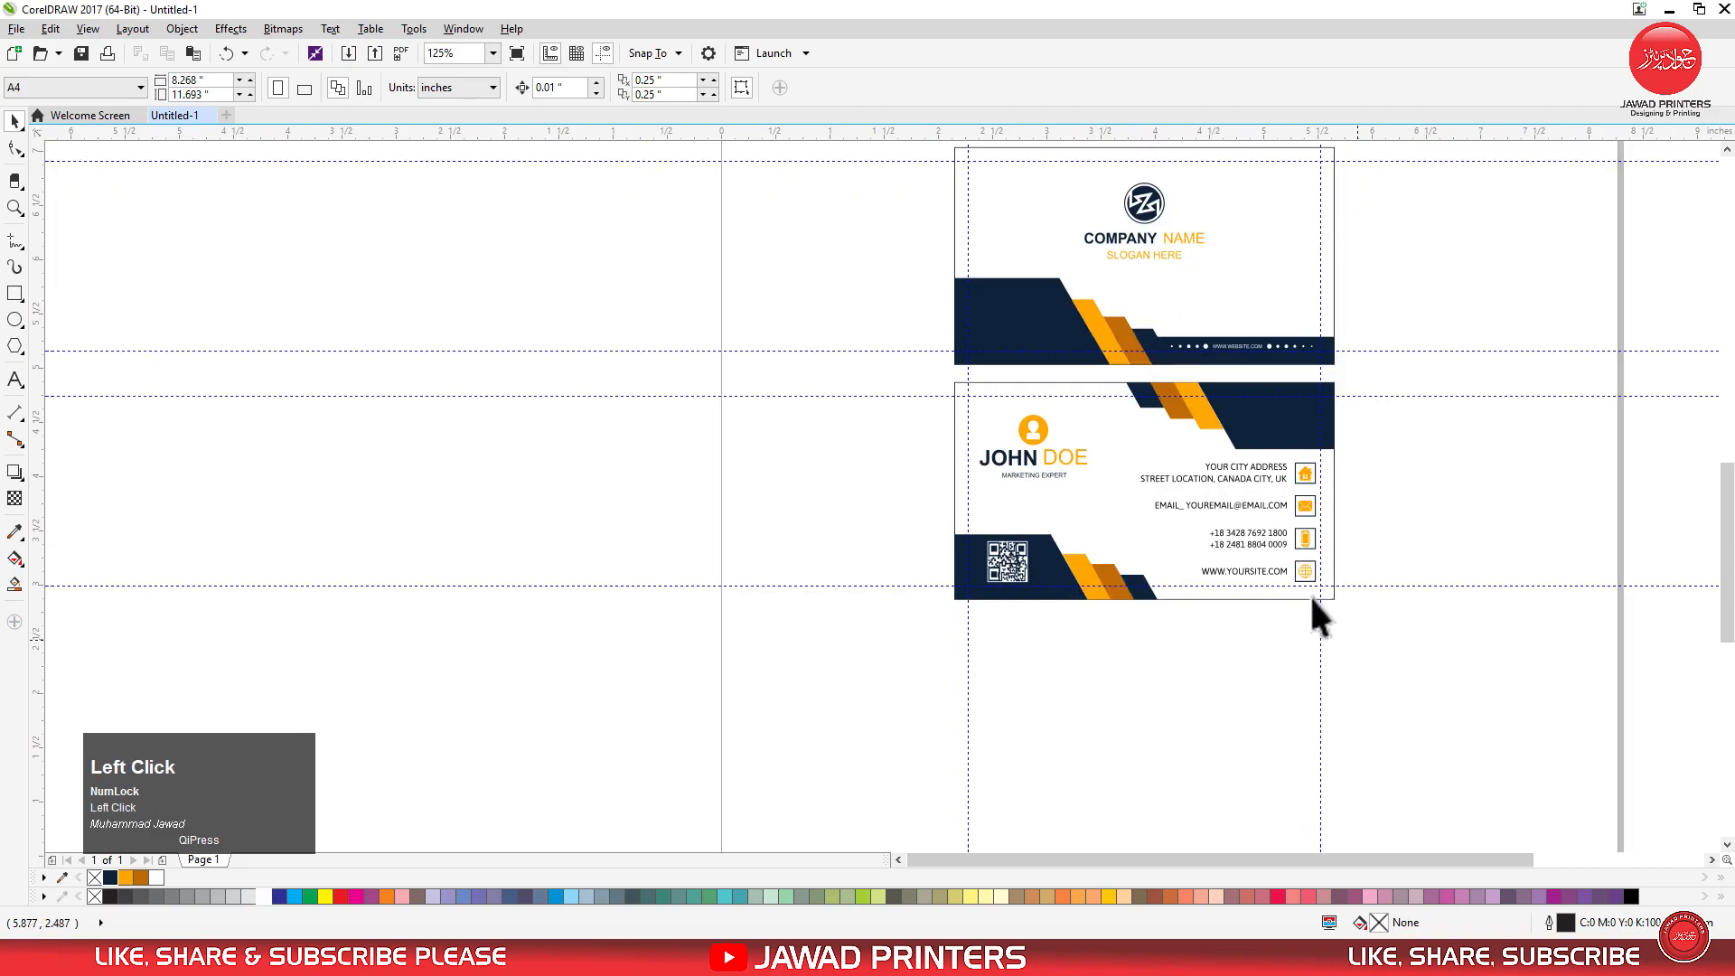
left_click_drag(1108, 441, 1108, 443)
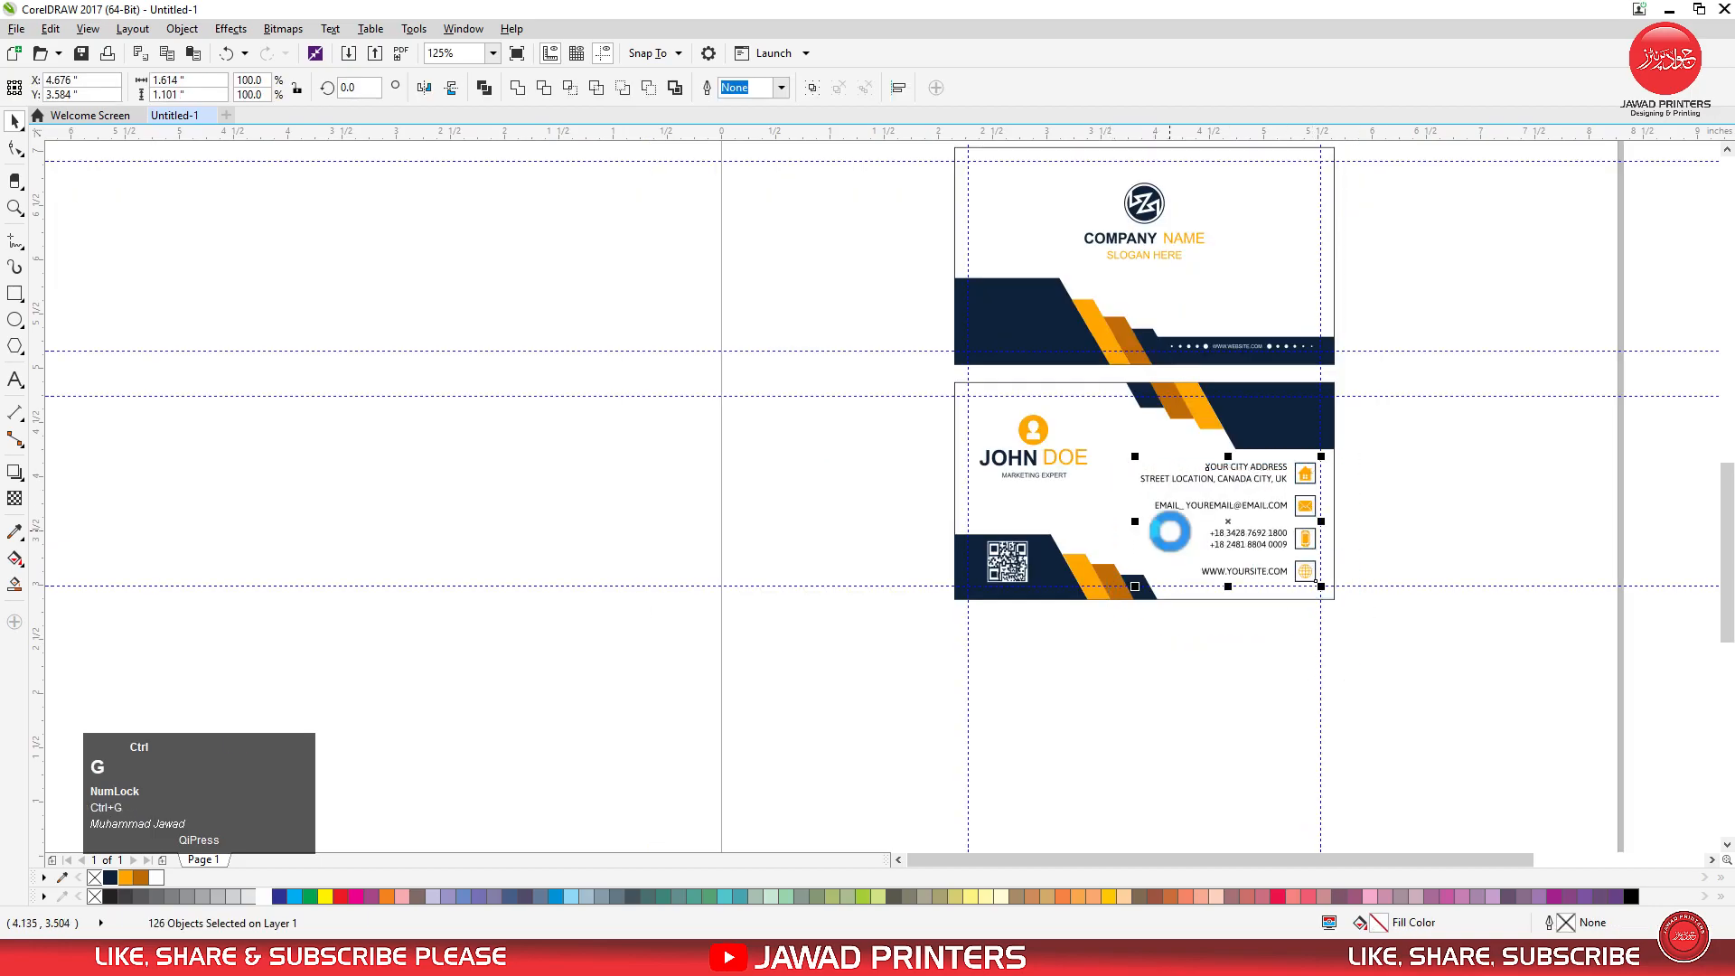
key("F2")
left_click_drag(1002, 432, 1355, 614)
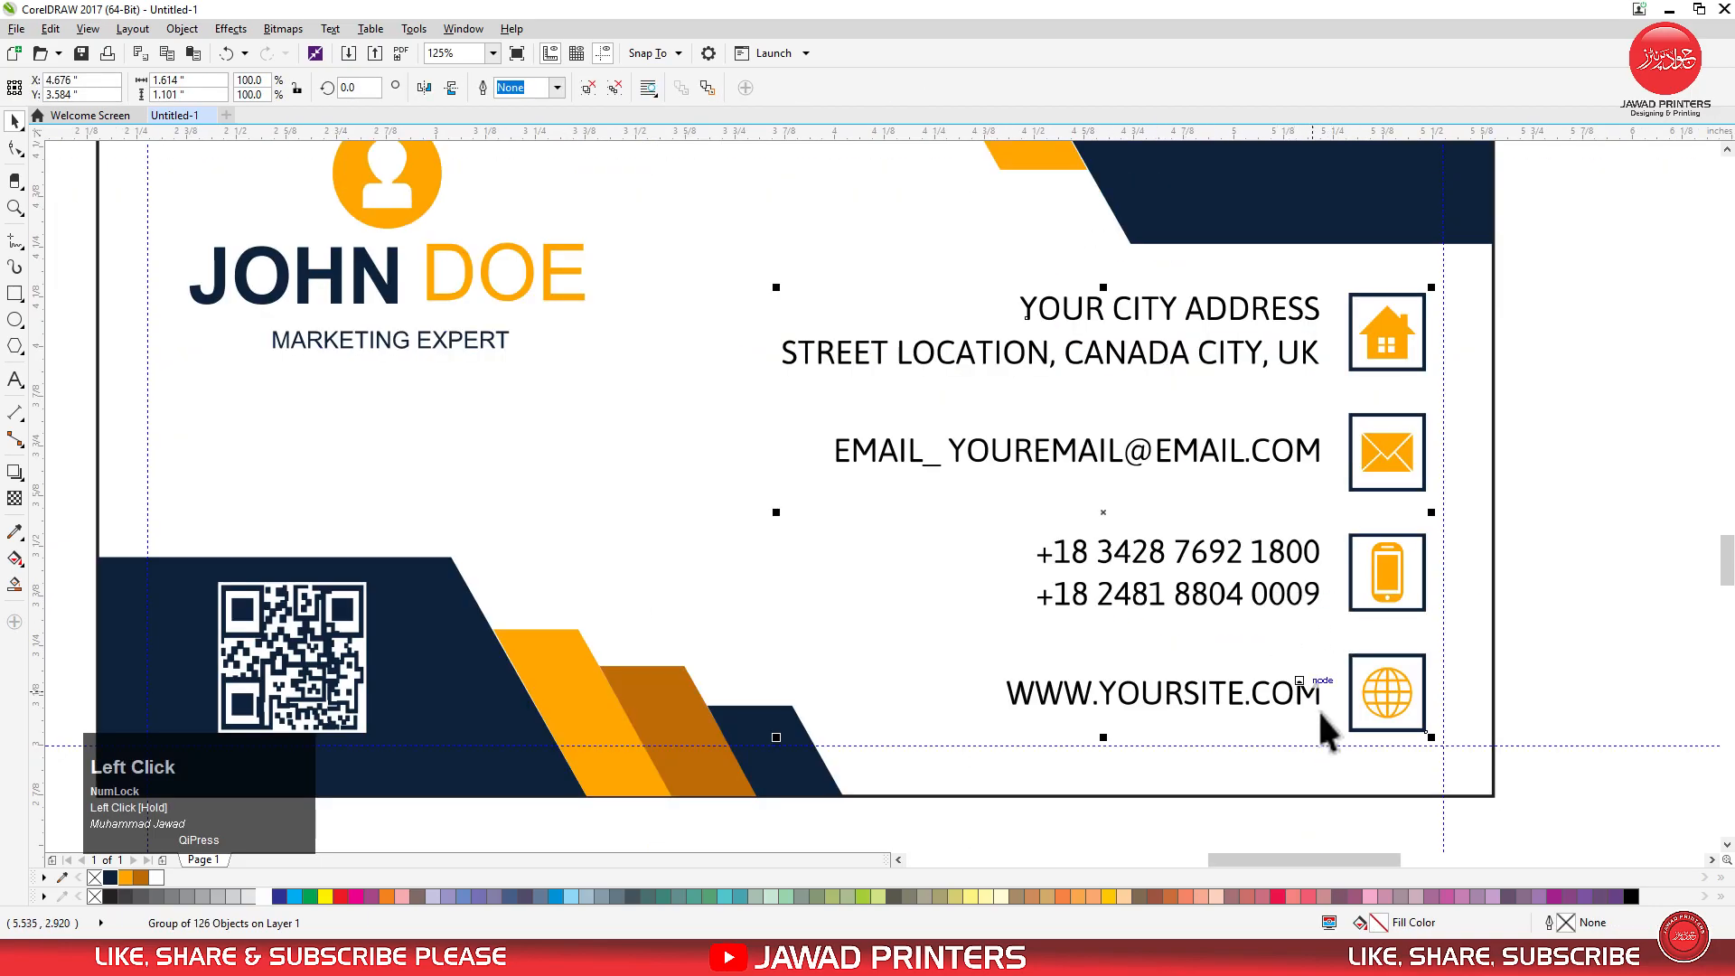
left_click_drag(1316, 697, 1320, 701)
left_click(1588, 504)
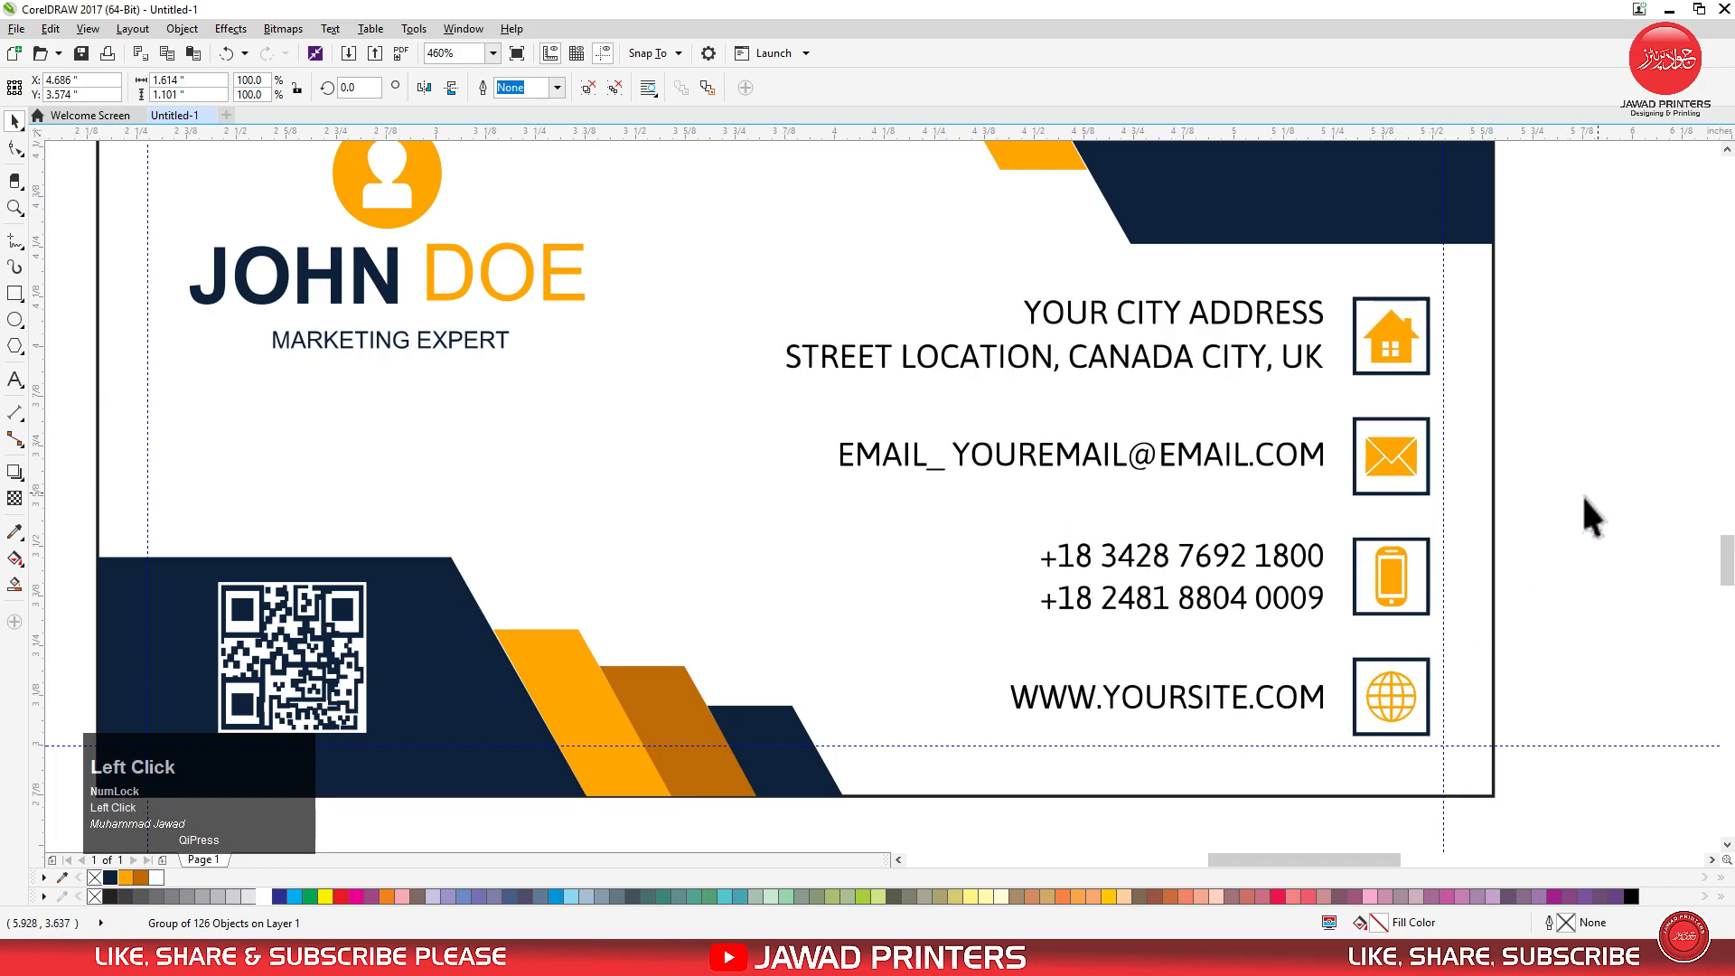
Enlarge the person icon, name and job title block on the back card to about 107%.
key("F4")
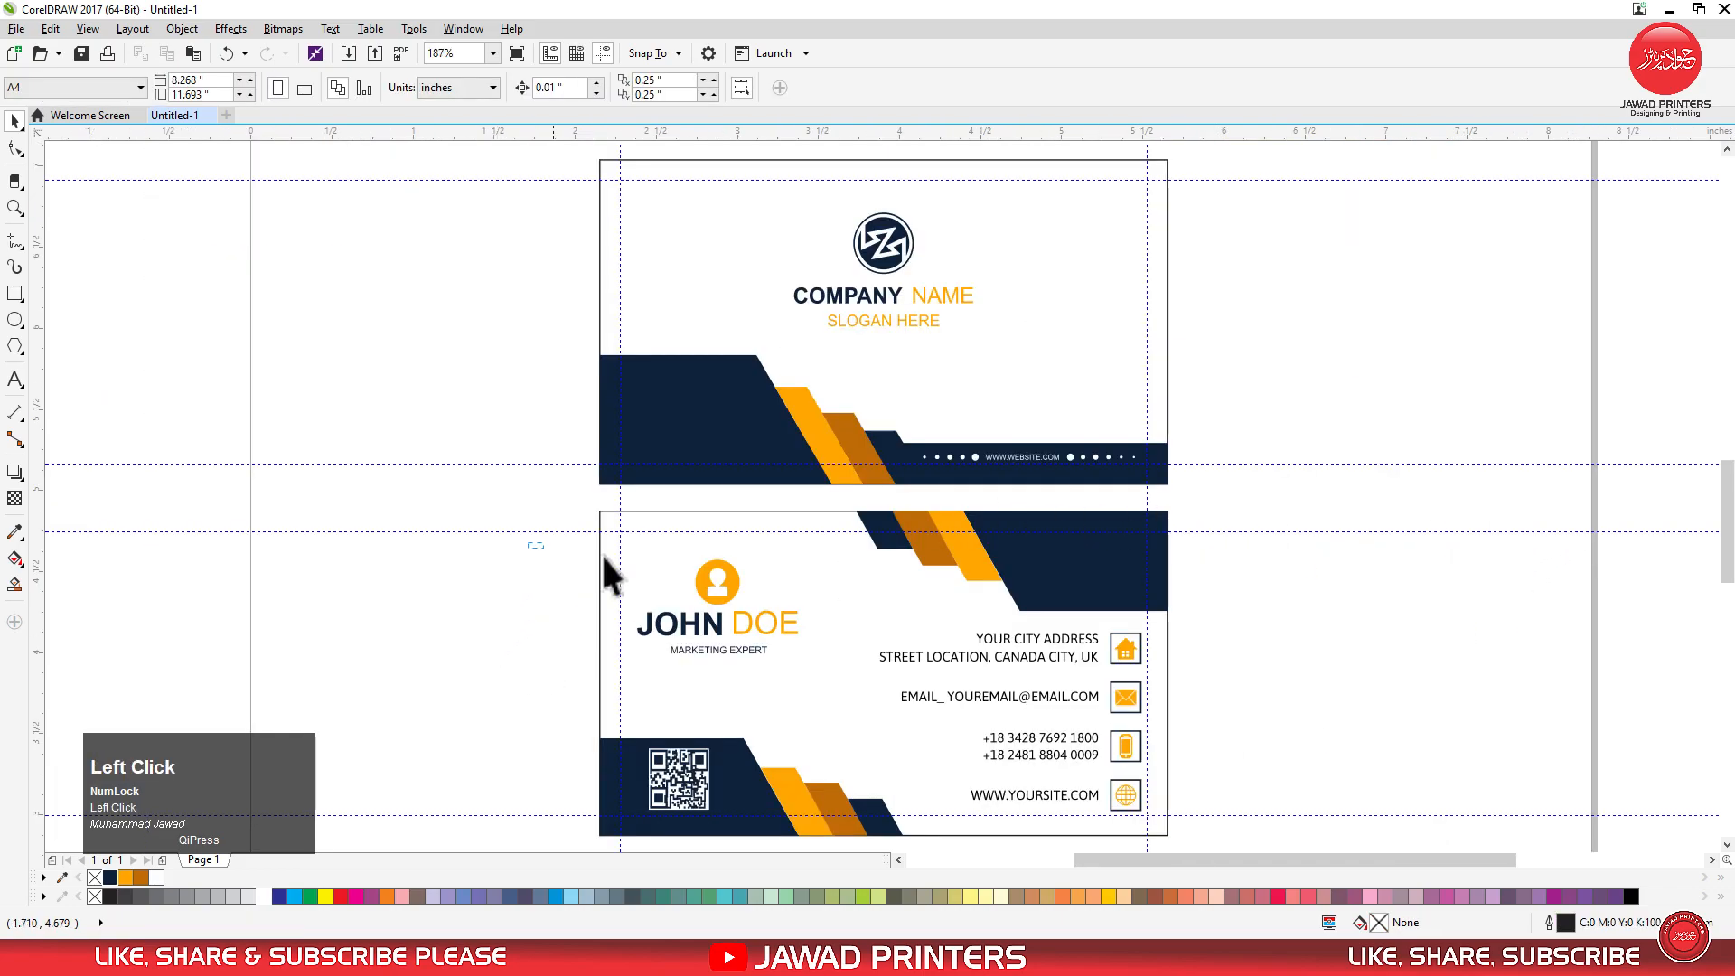
left_click_drag(801, 658, 813, 666)
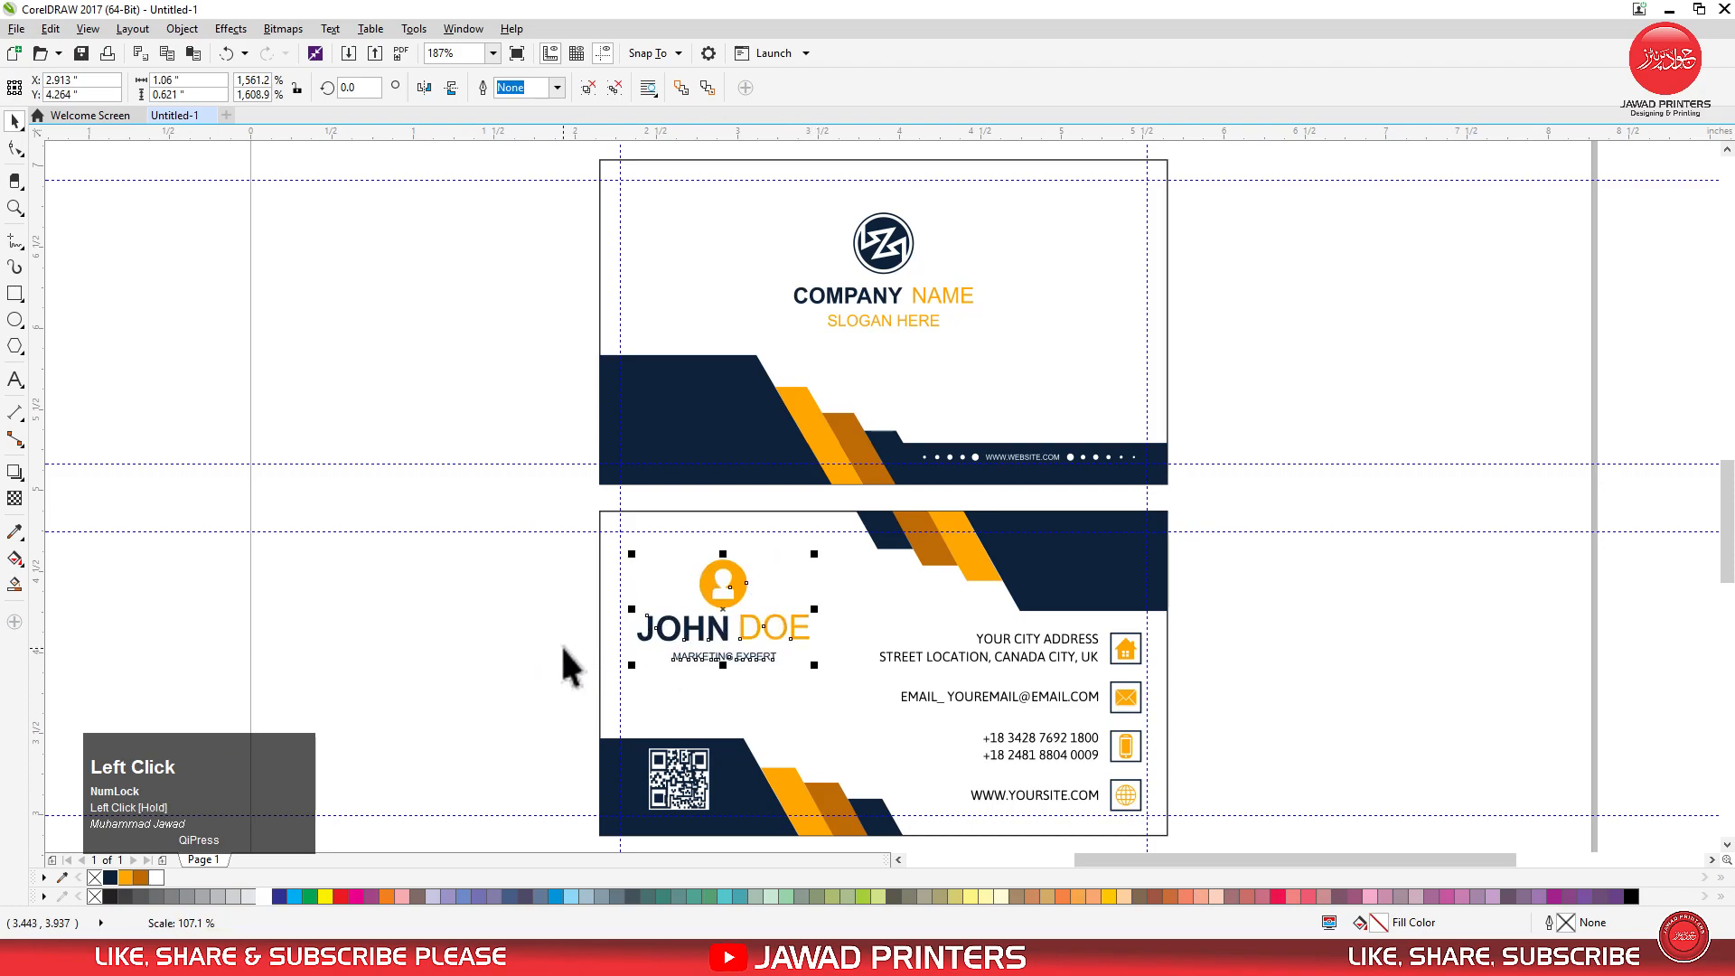
left_click(541, 473)
Delete all horizontal and vertical guidelines around the two cards and fit both cards in view.
left_click_drag(546, 532, 553, 464)
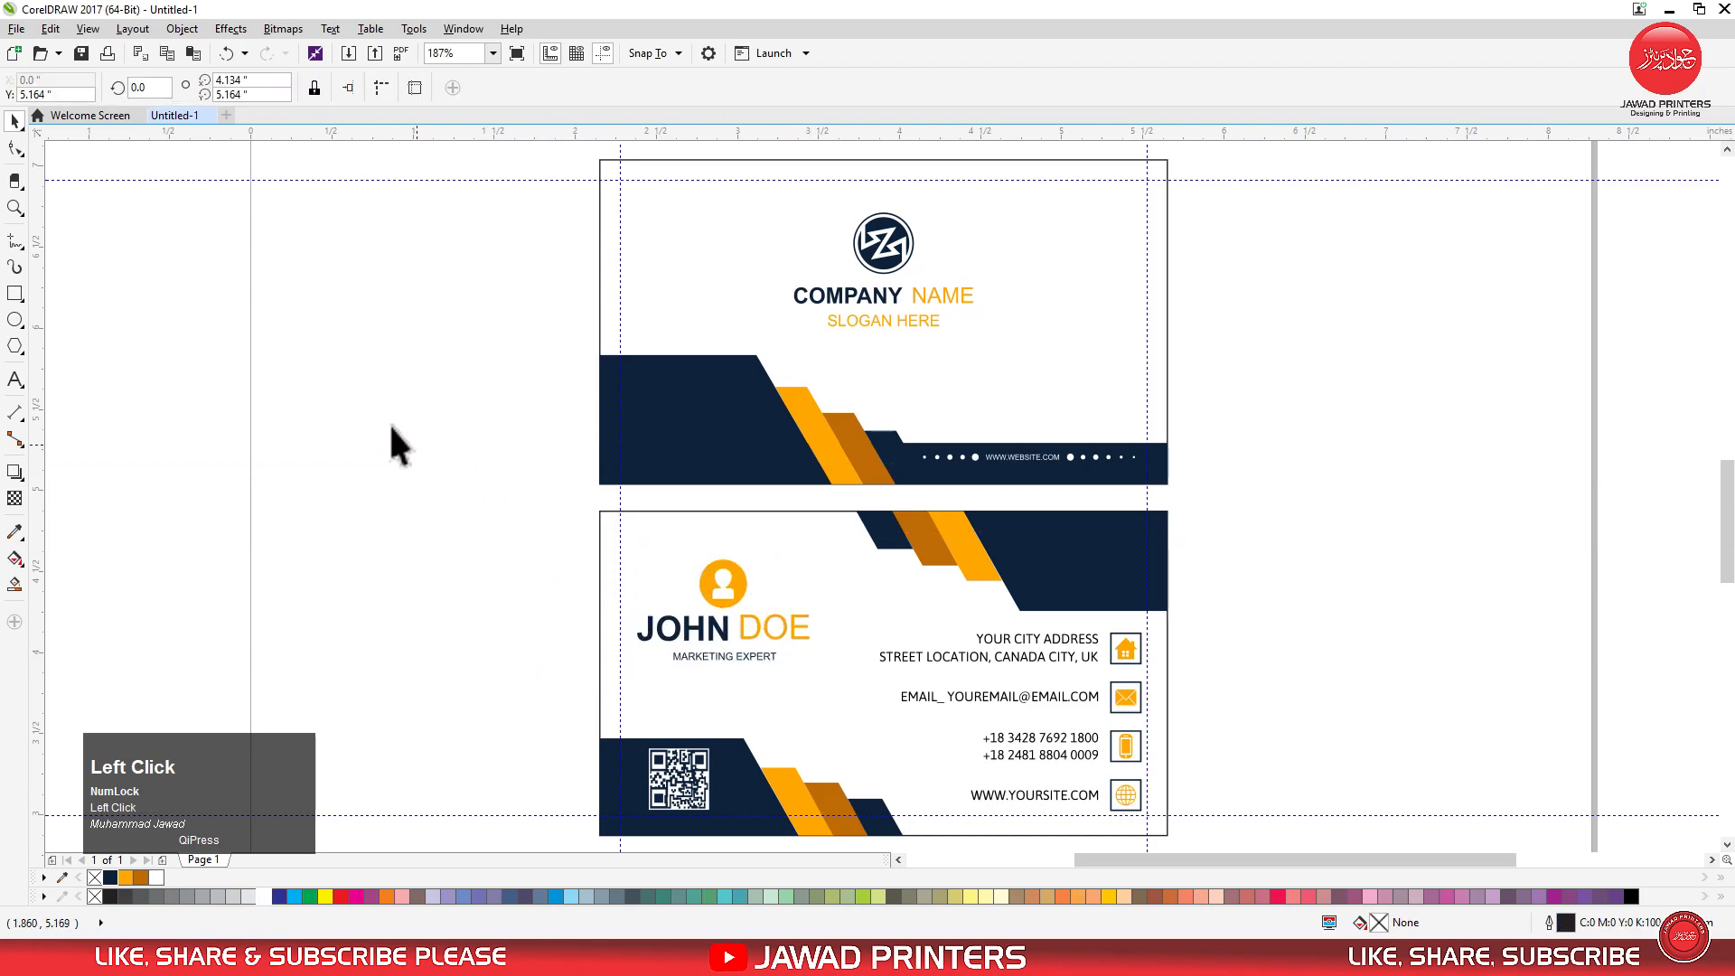
left_click_drag(620, 307, 1146, 343)
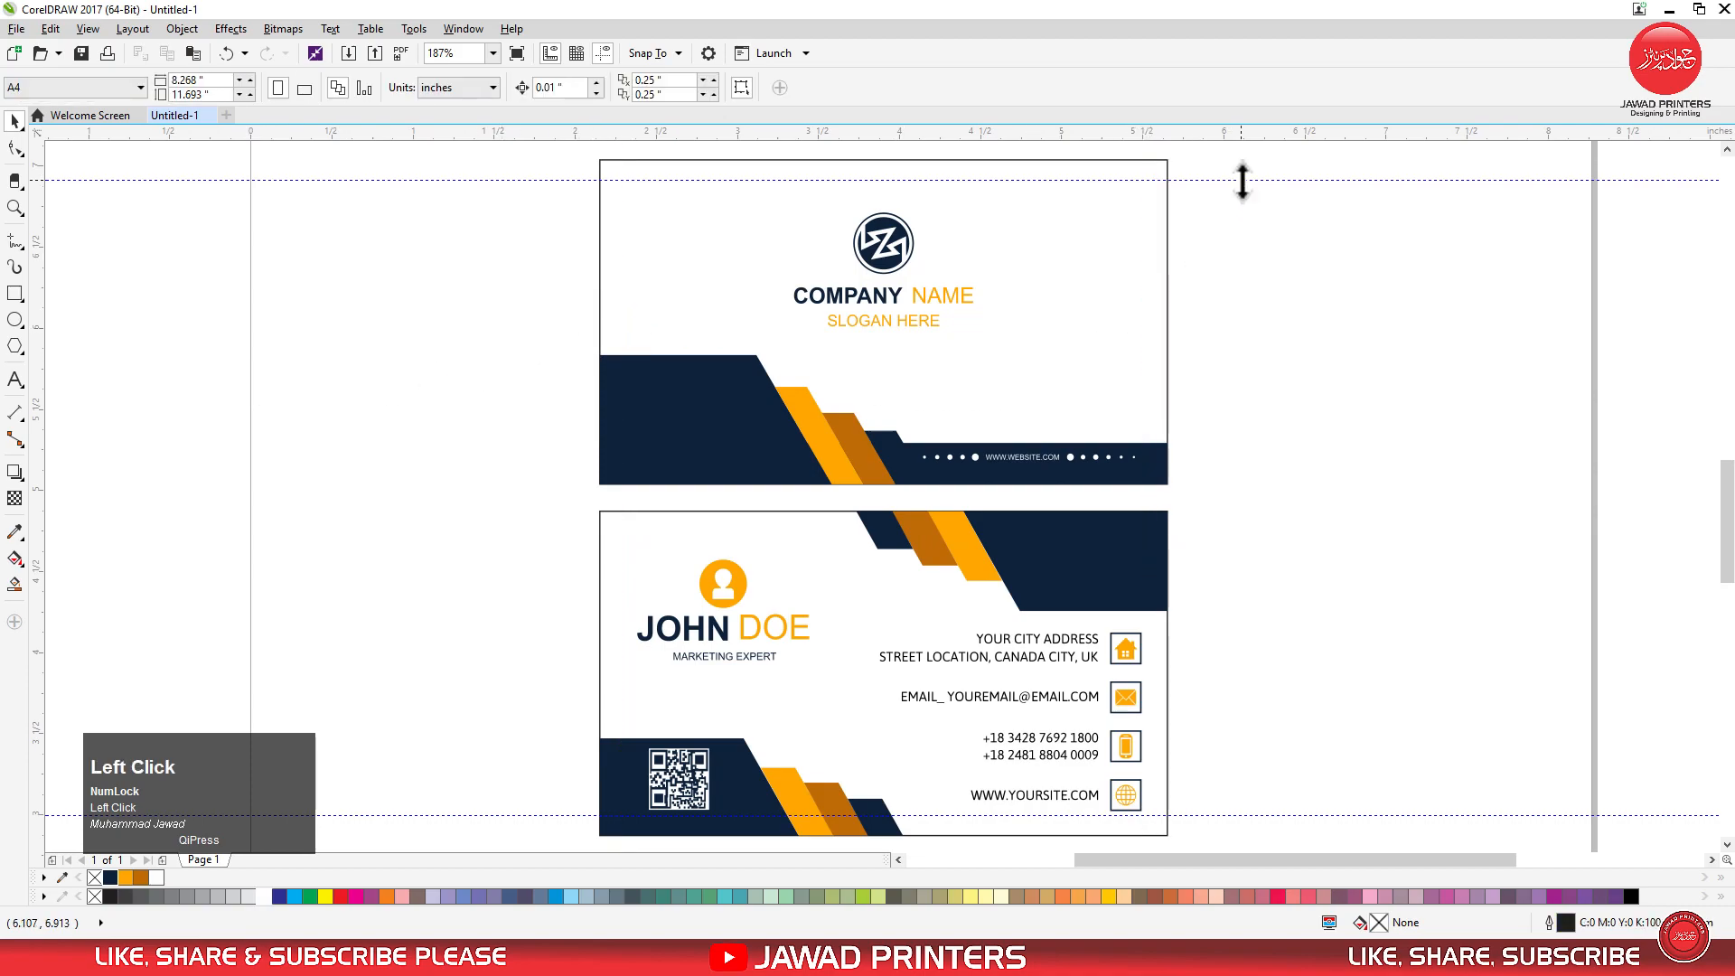
left_click(1386, 816)
key("Delete")
key("F4")
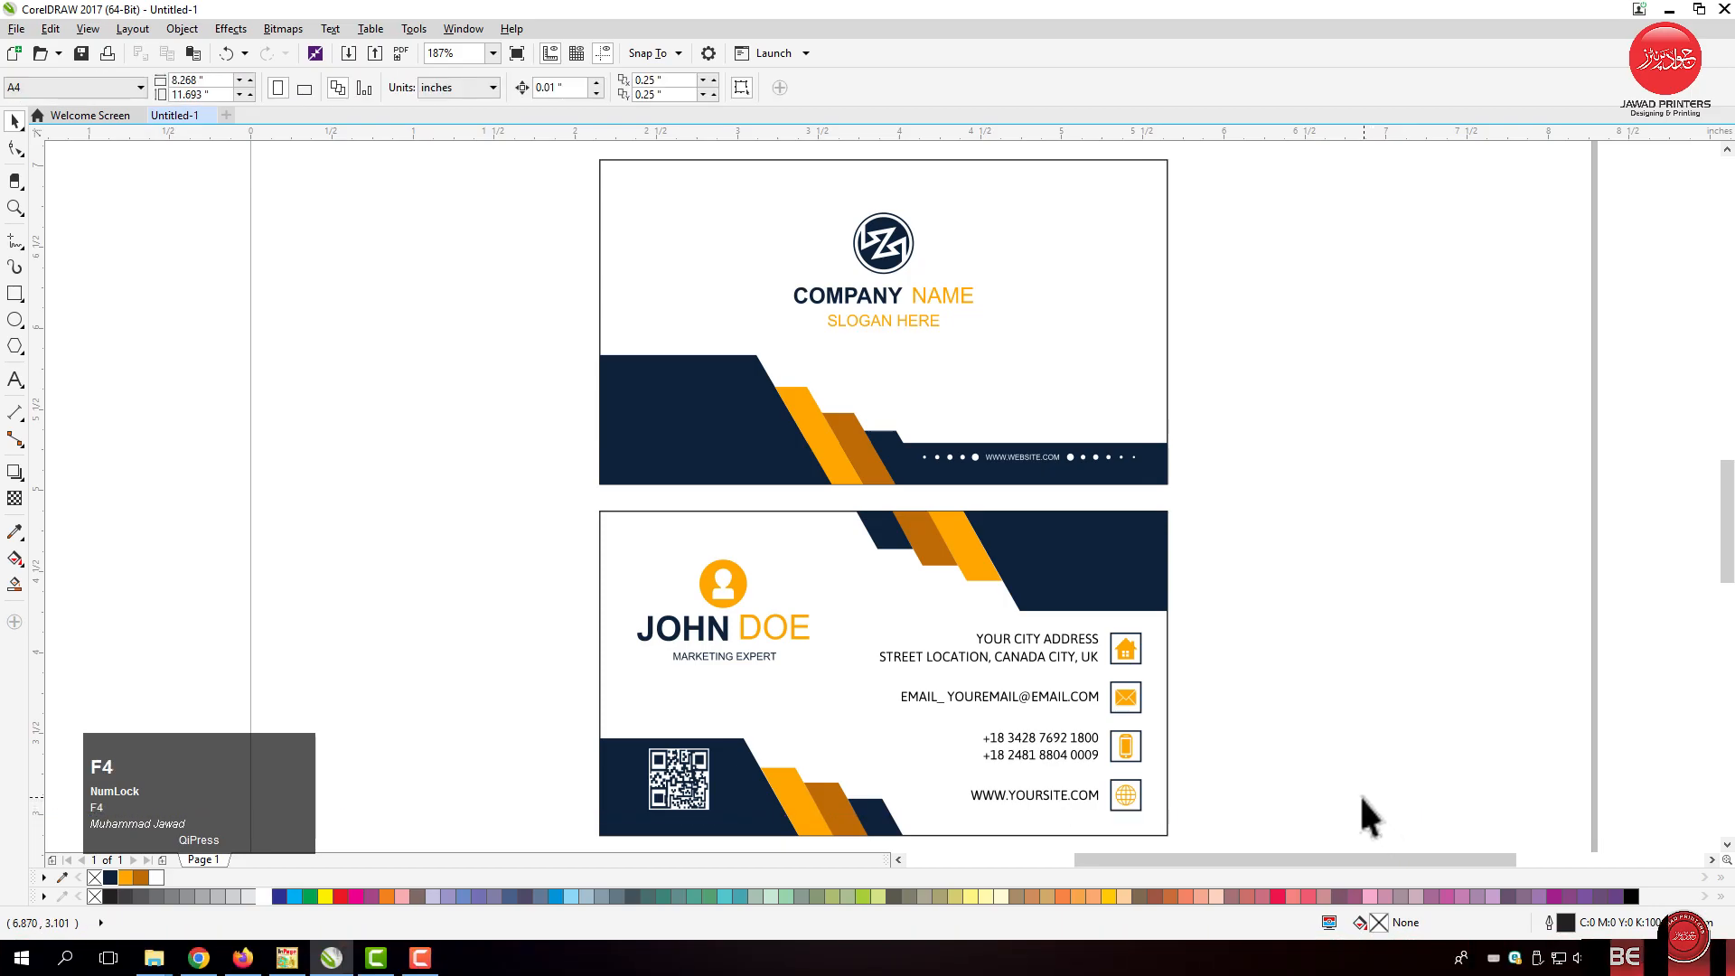